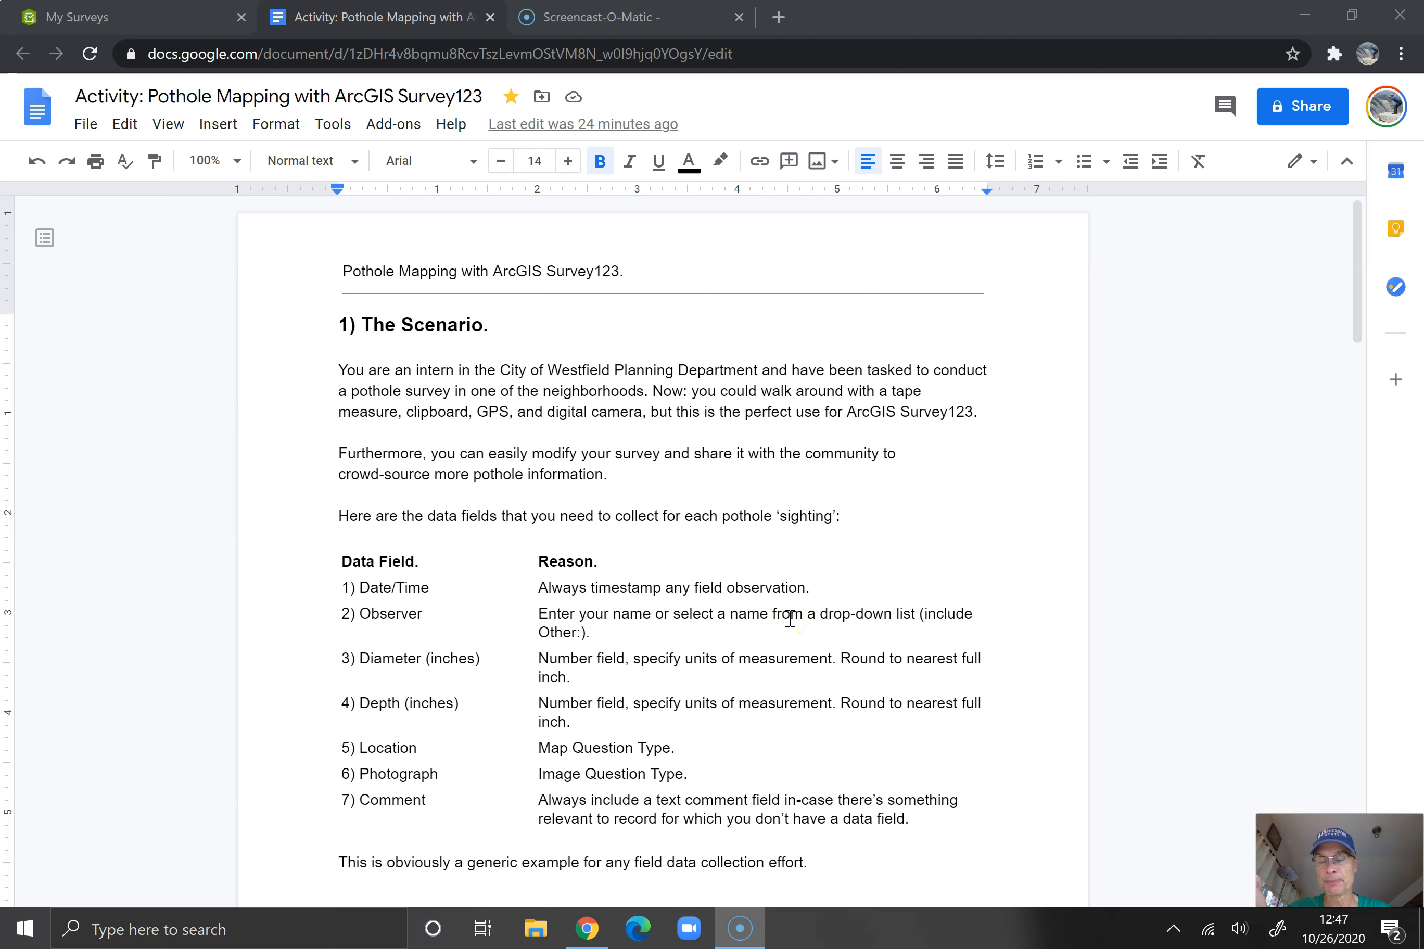
pyautogui.click(631, 614)
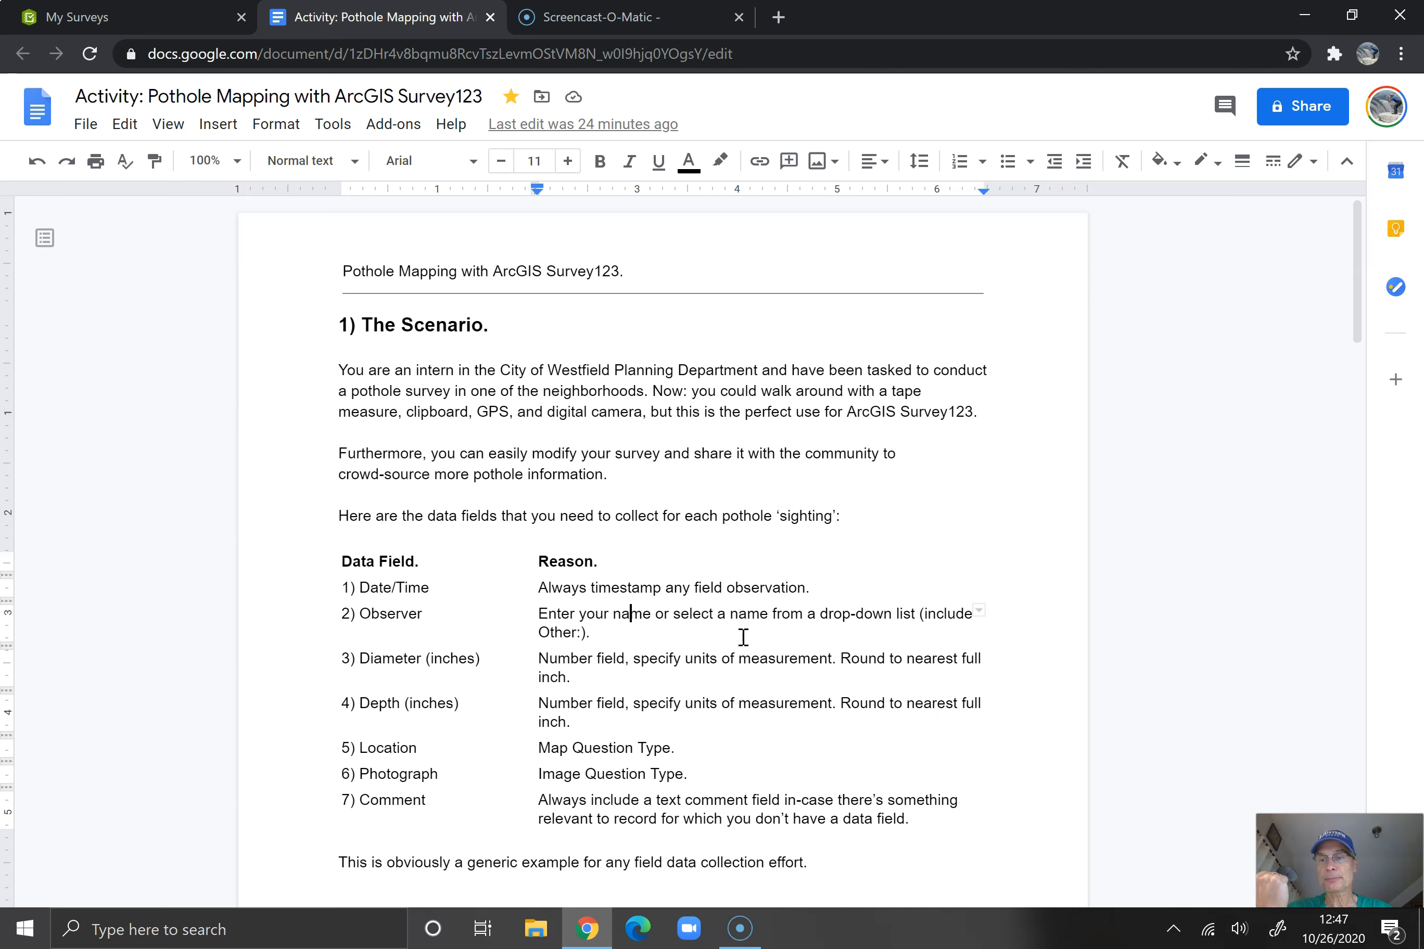
pyautogui.click(737, 668)
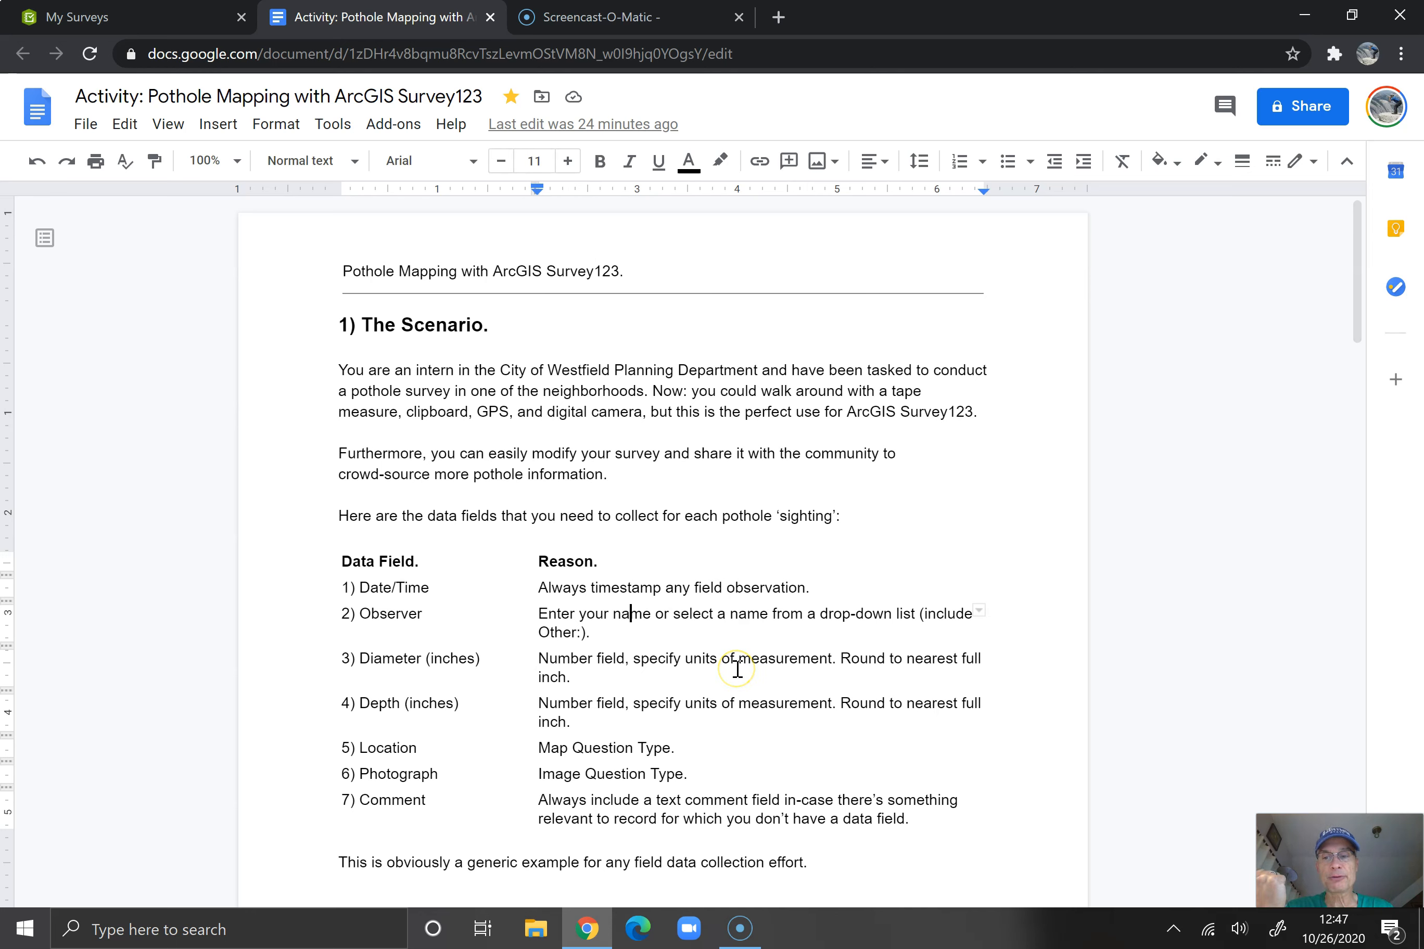
pyautogui.click(757, 671)
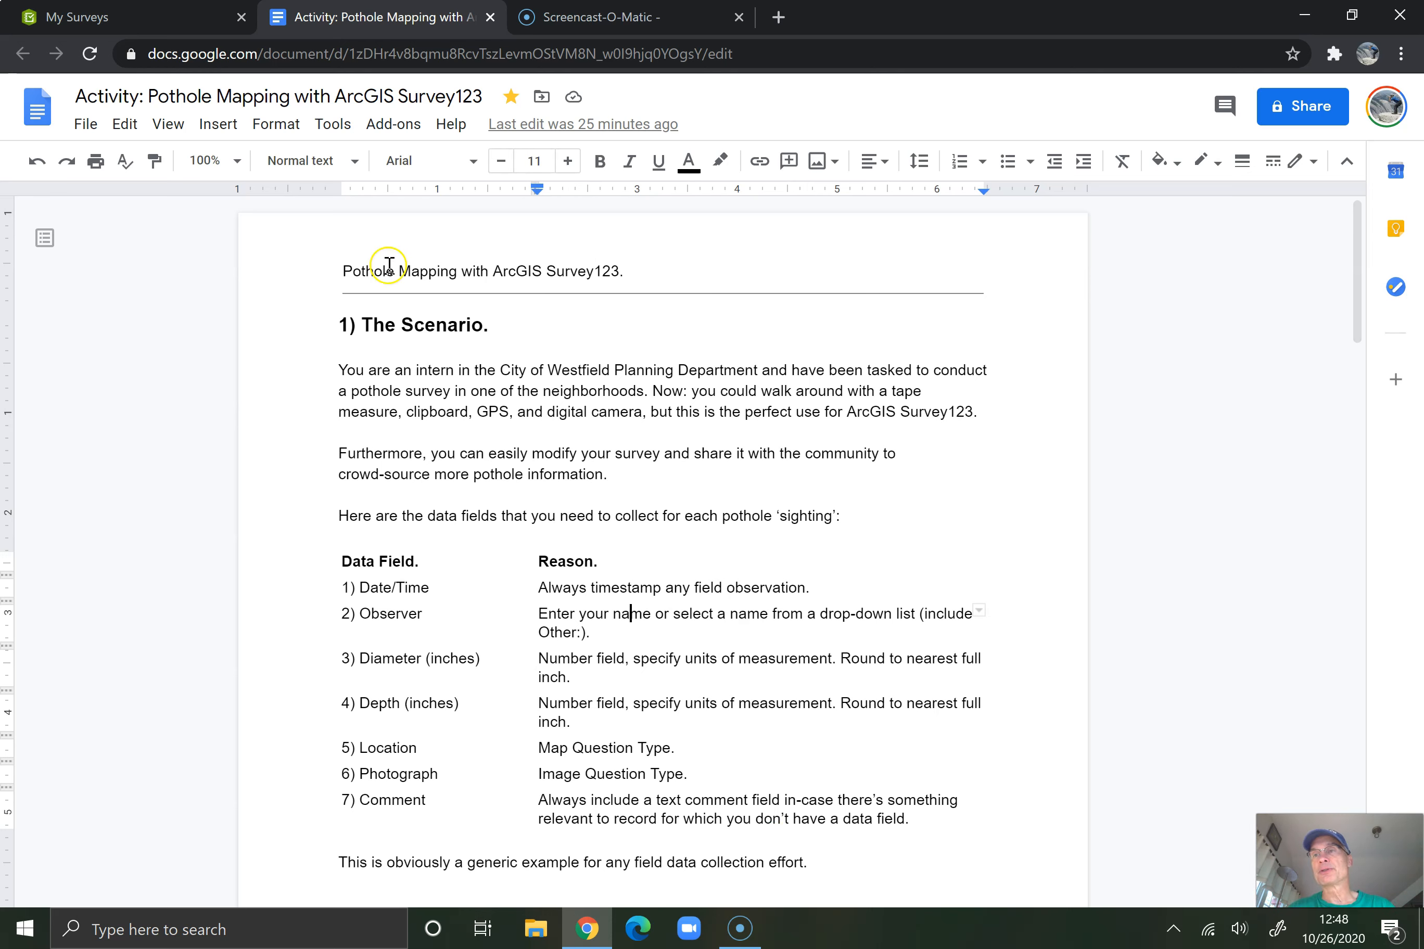
# Switch to ArcGIS Survey123 and start a new survey using the web designer
pyautogui.click(122, 17)
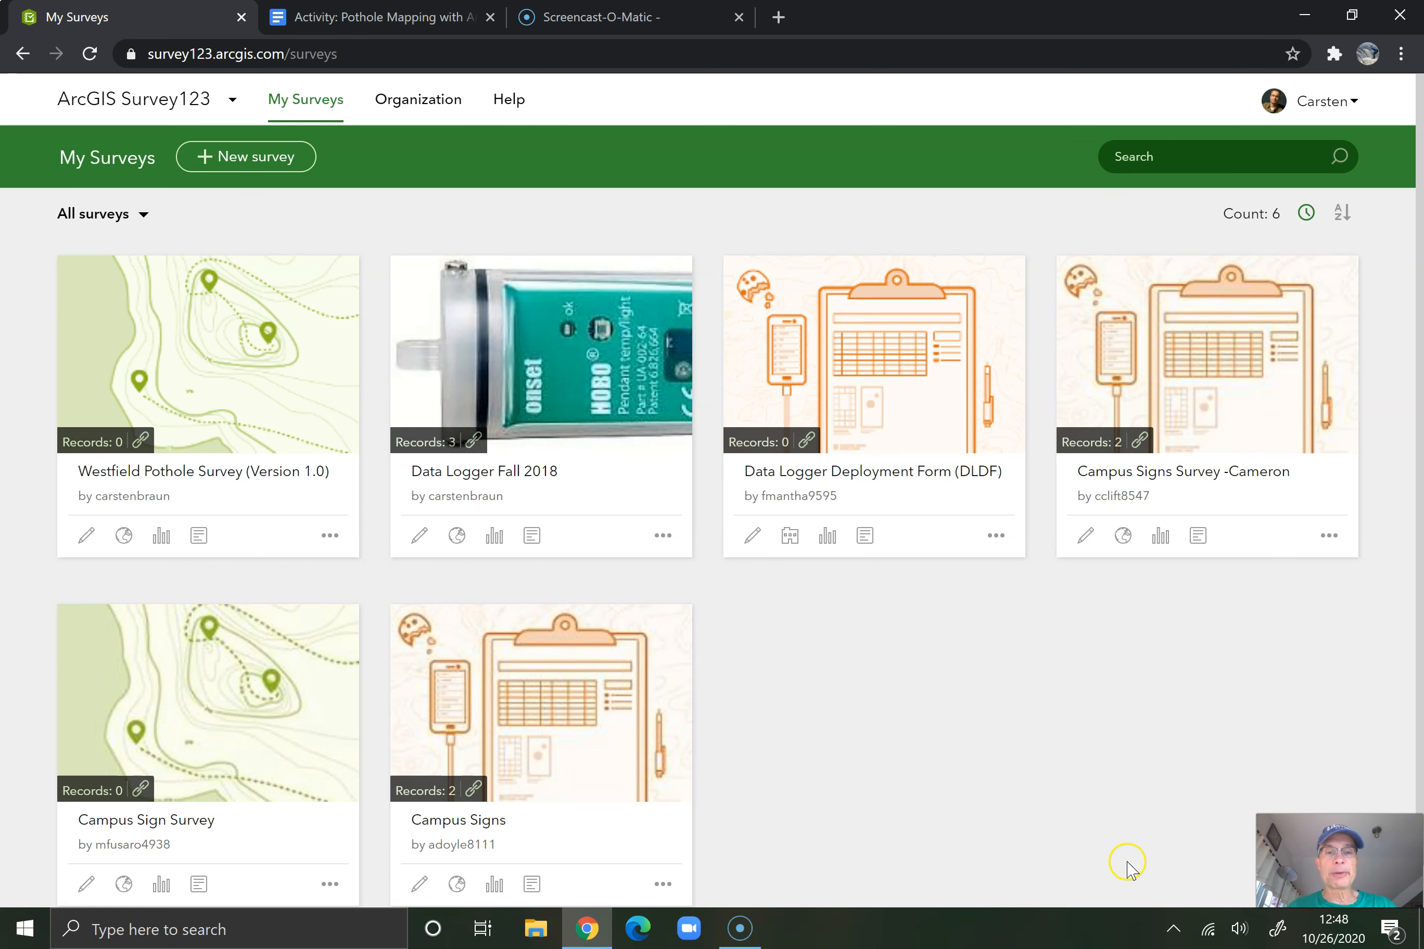
pyautogui.click(279, 160)
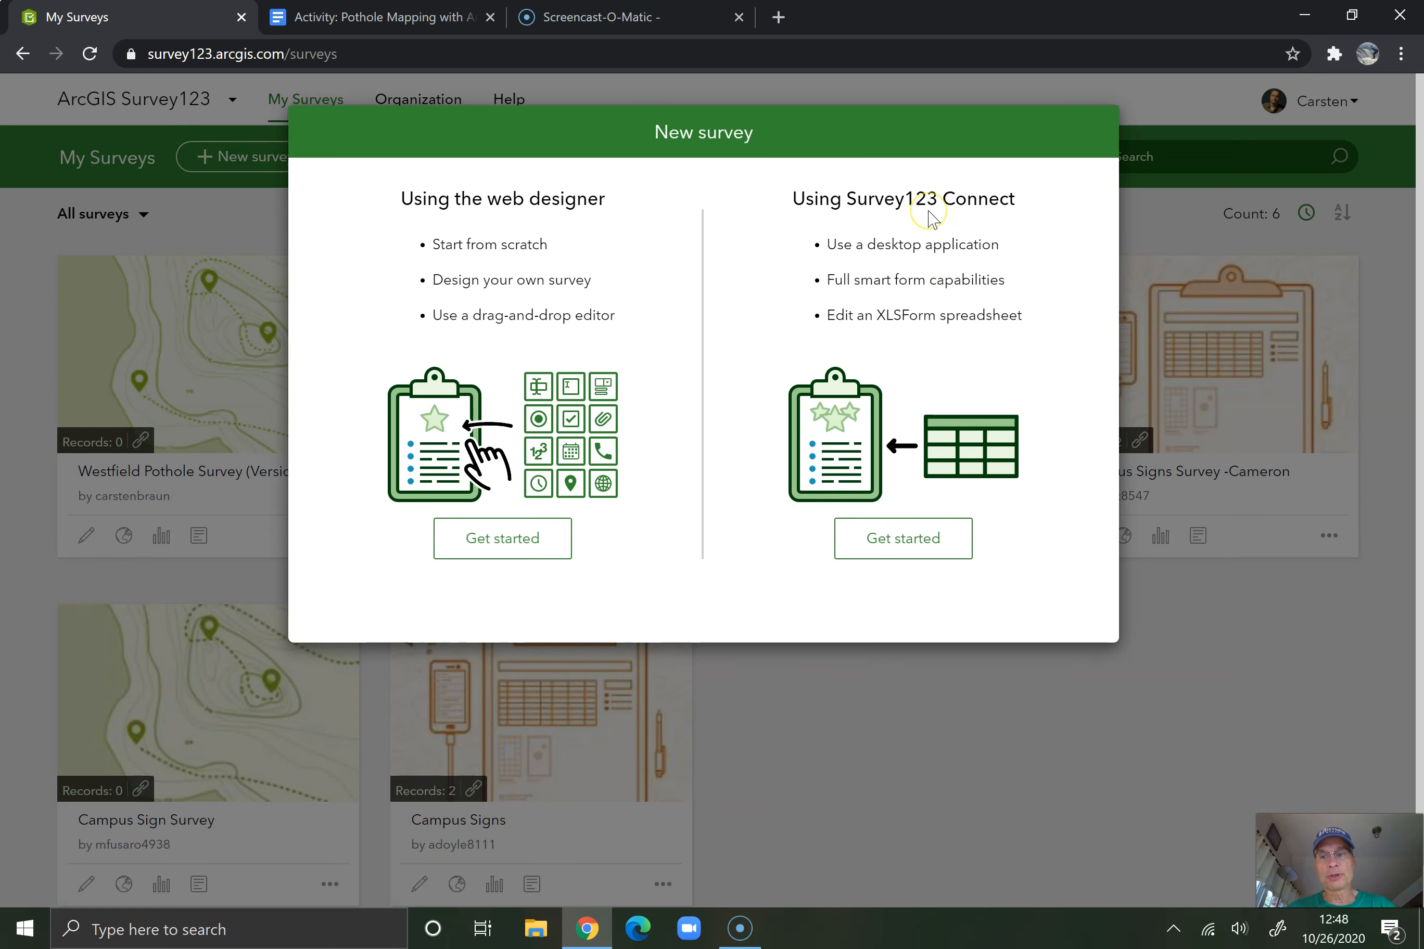
pyautogui.click(489, 541)
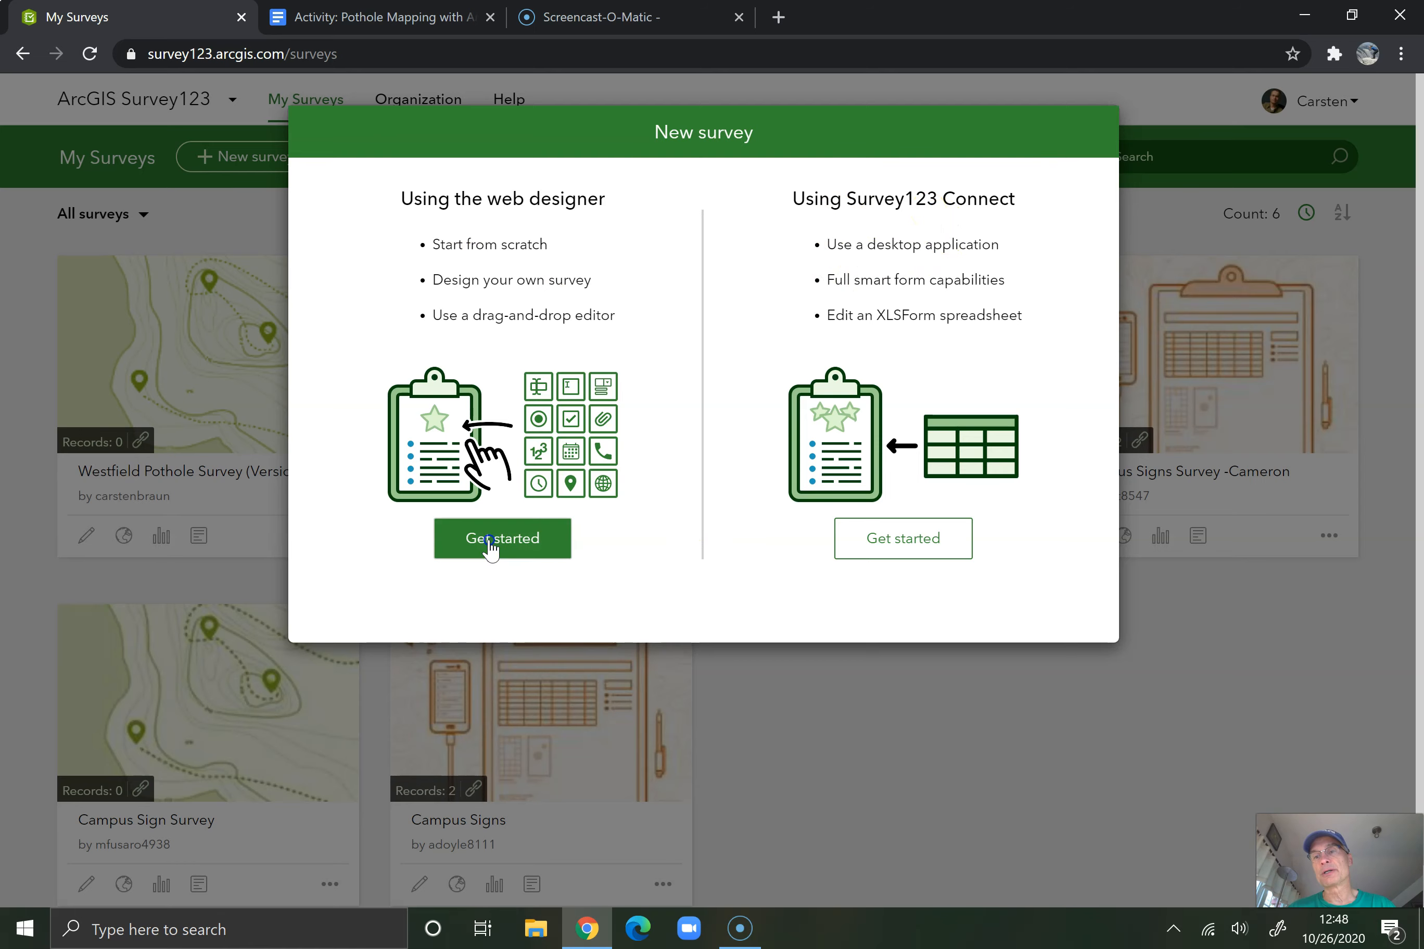
# Name the new survey "Westfield Pothole Survey (Version 2.0)"
pyautogui.click(711, 242)
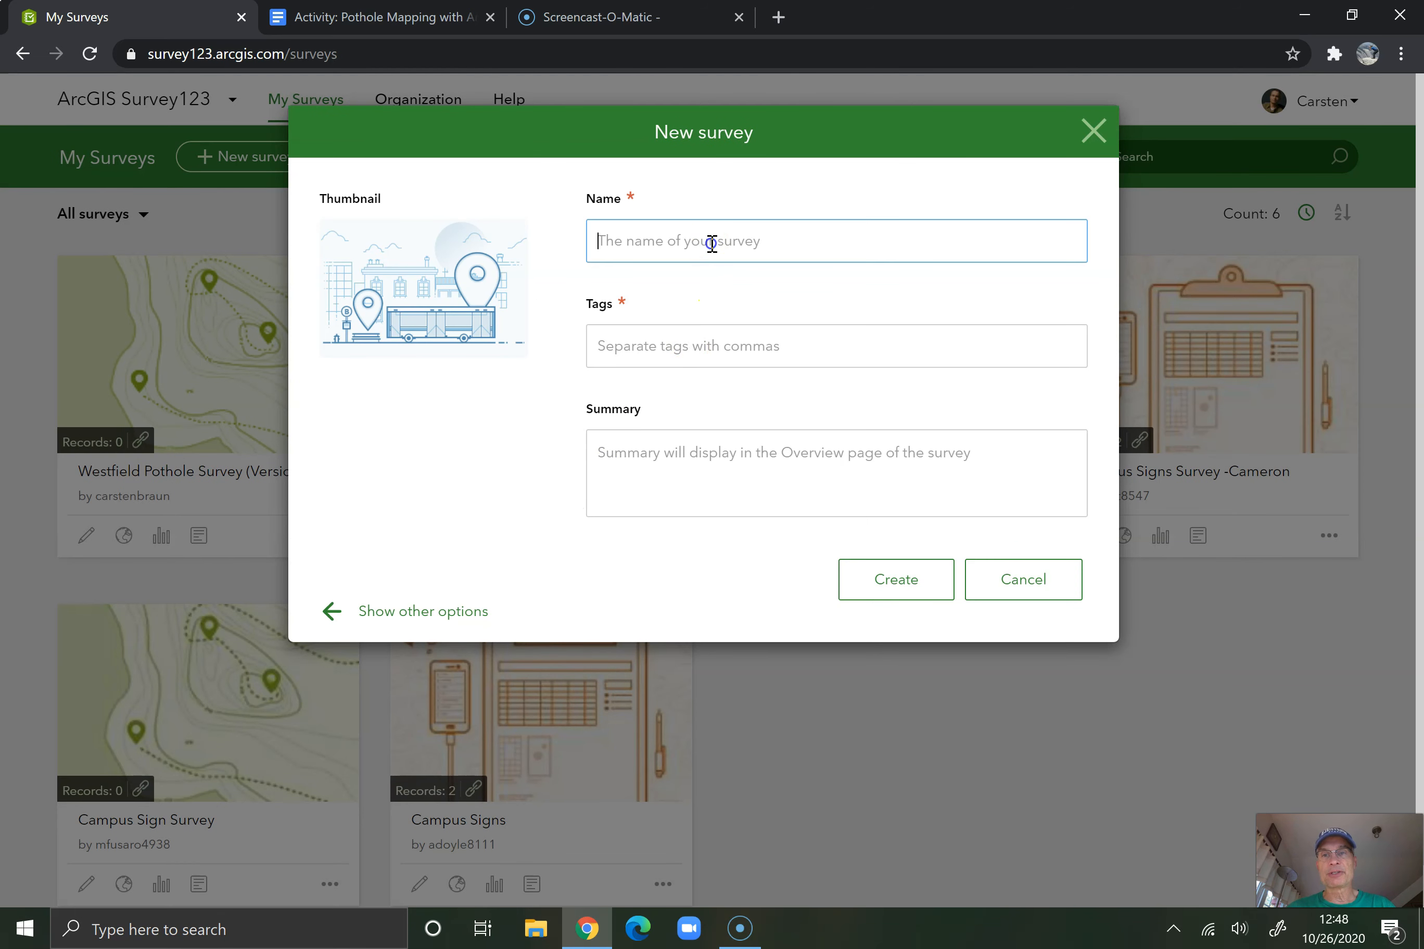
pyautogui.write('West')
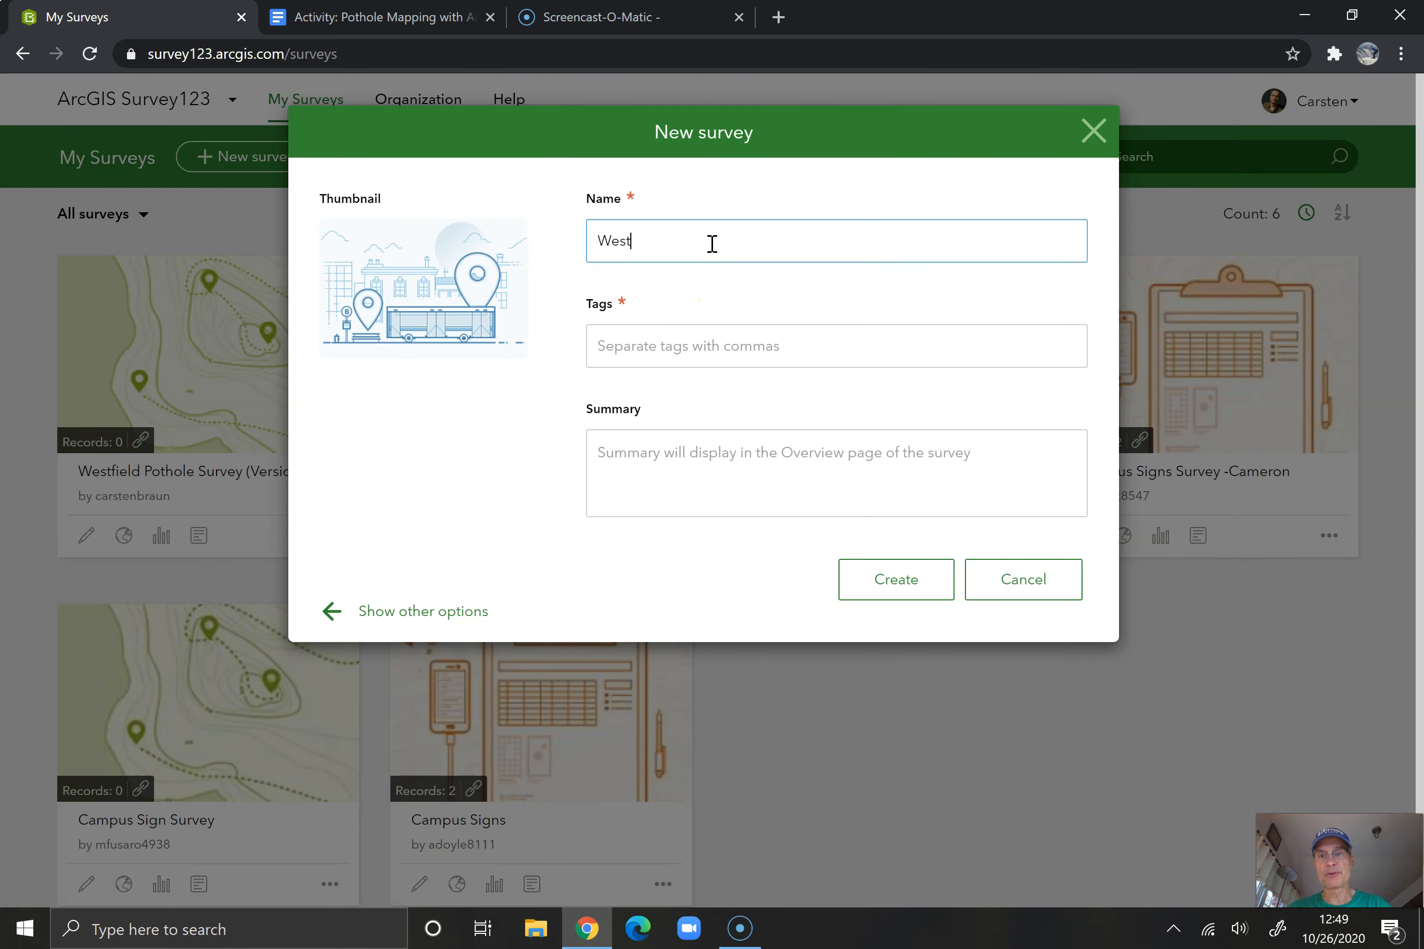
pyautogui.write('field Pot')
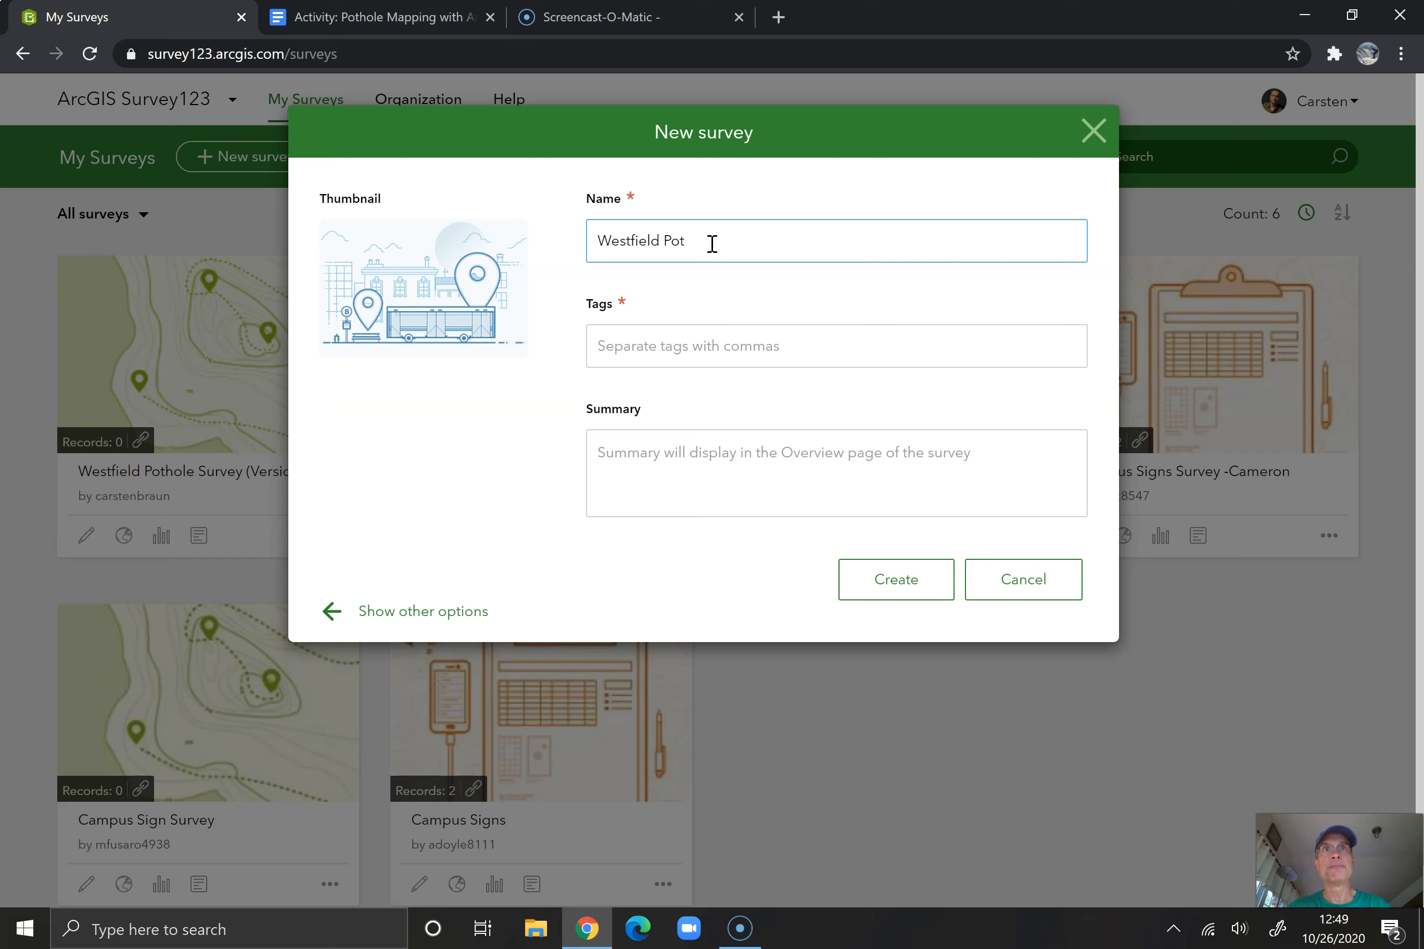
pyautogui.write('ho')
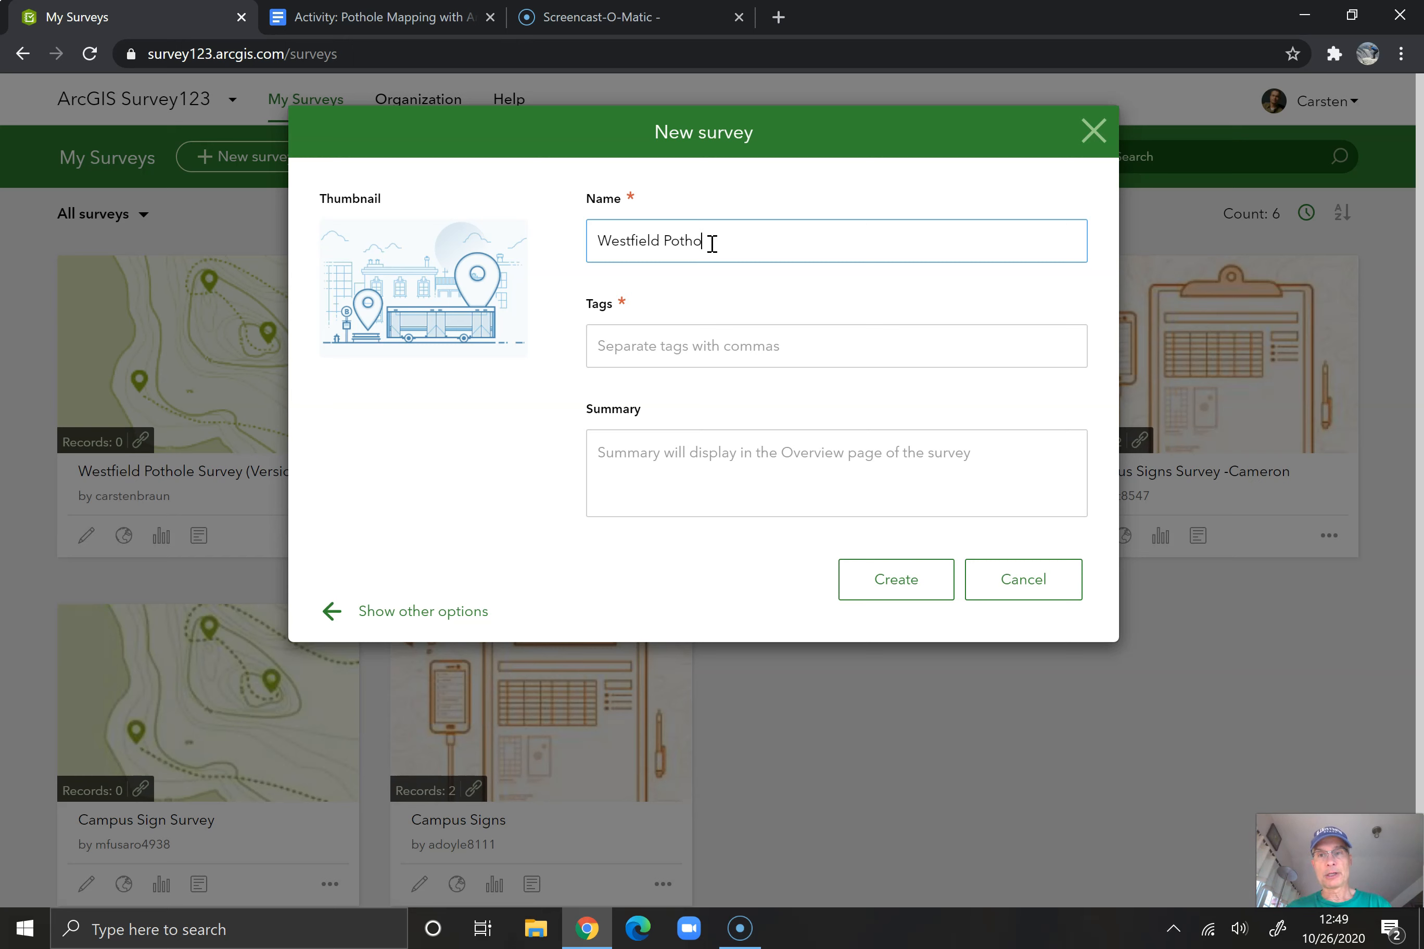
pyautogui.write('le Su')
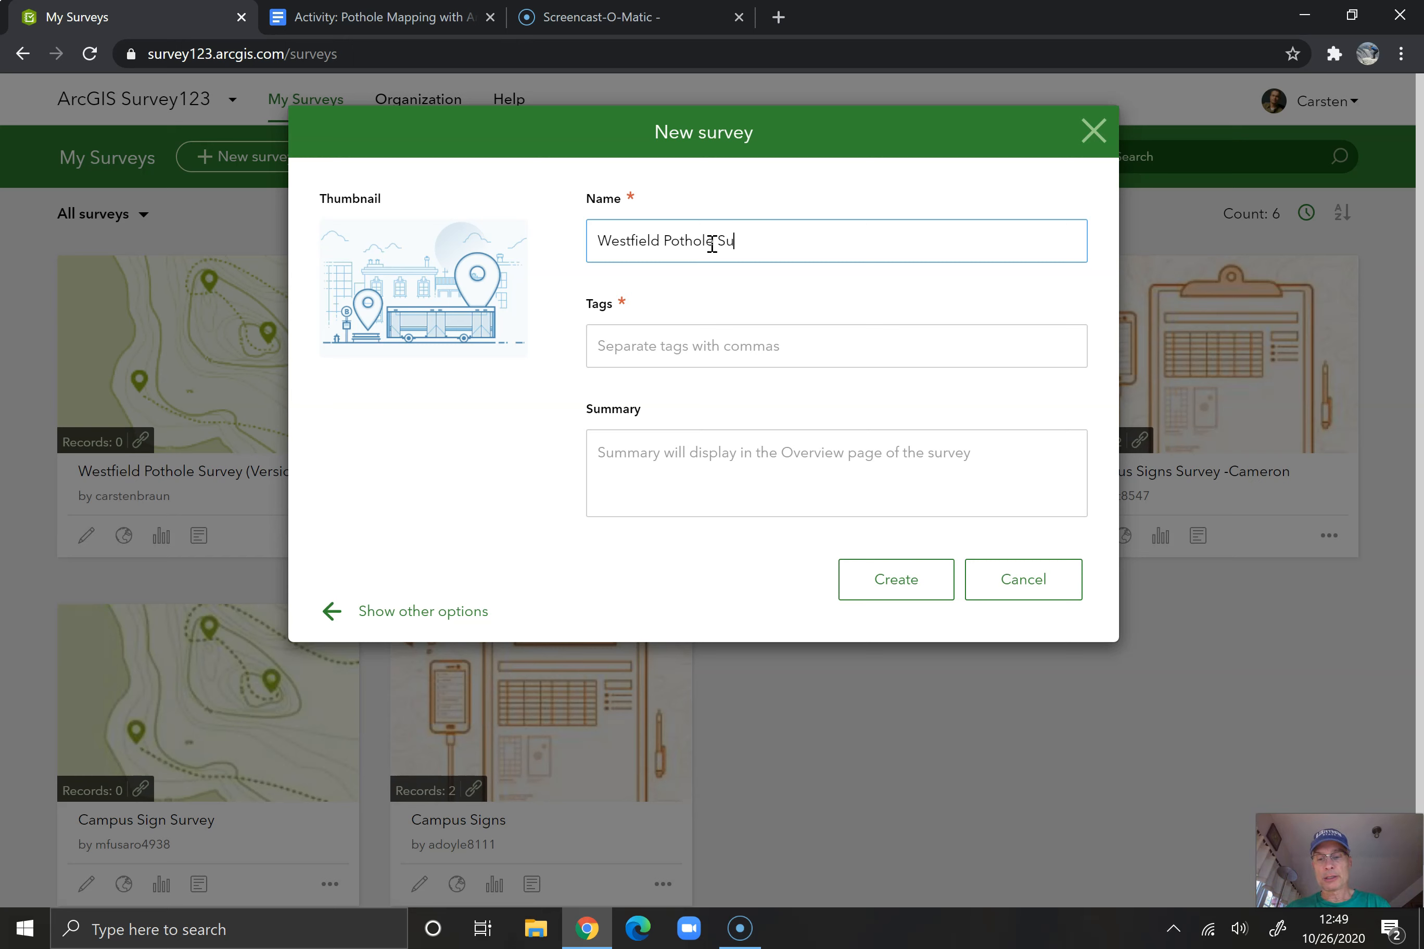
pyautogui.write('rvey ')
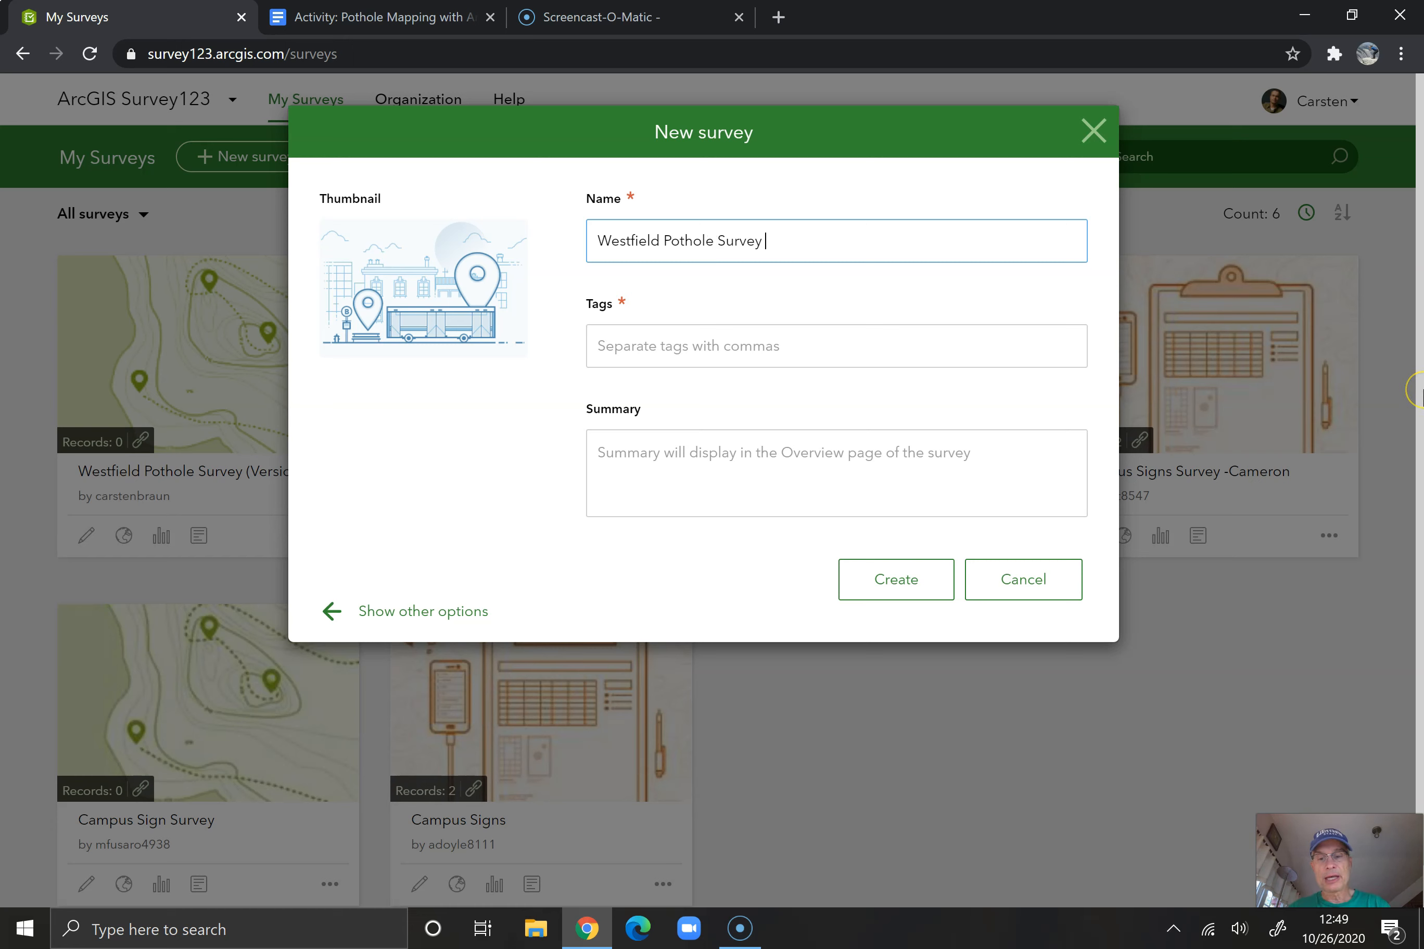
pyautogui.write('(Verson')
pyautogui.press('BackSpace')
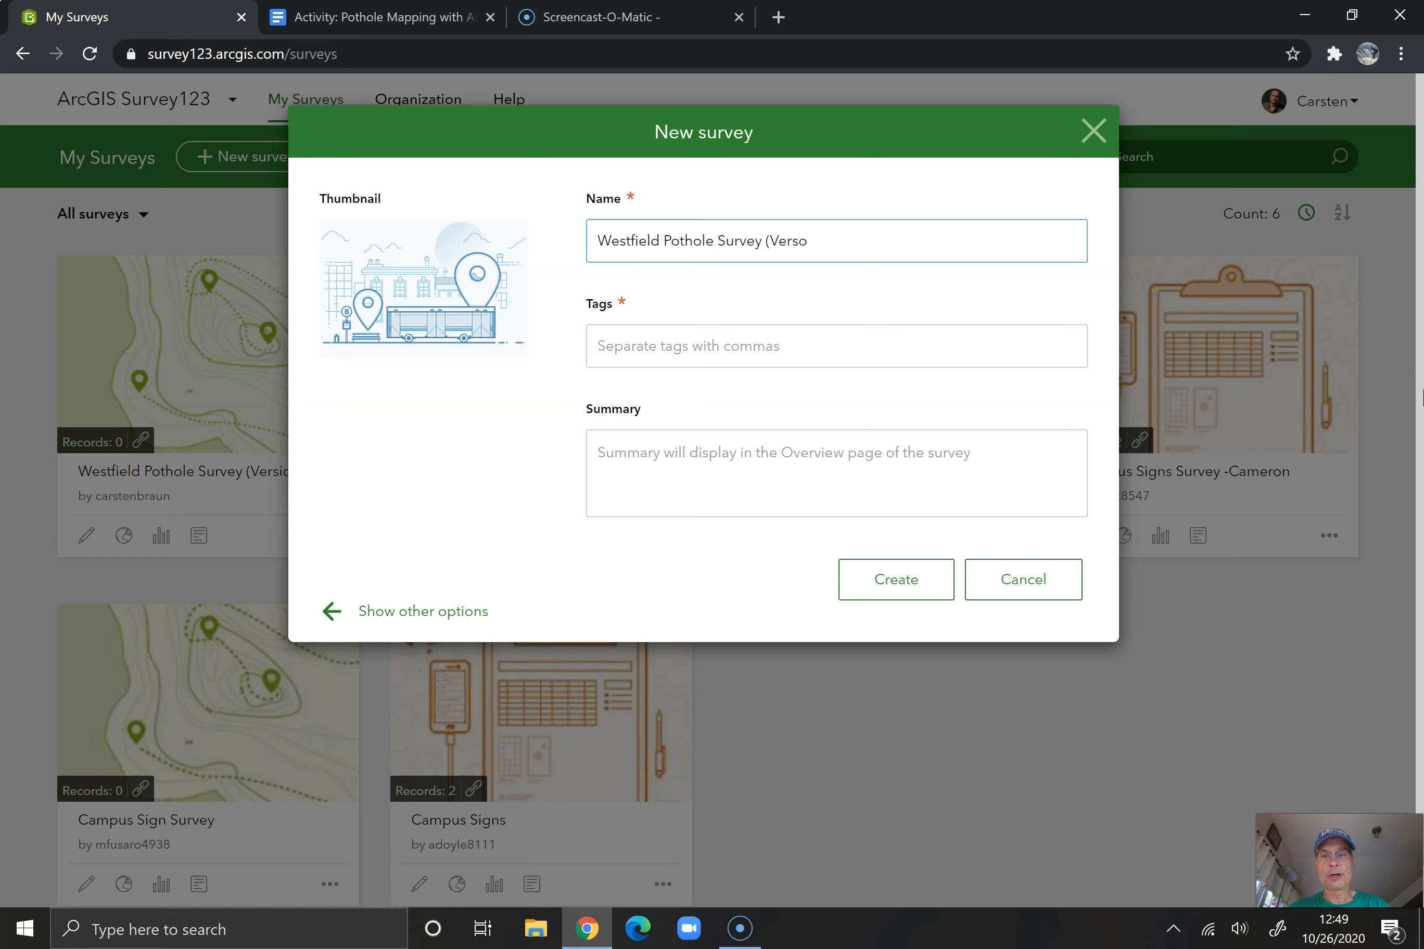
pyautogui.write('ion 2')
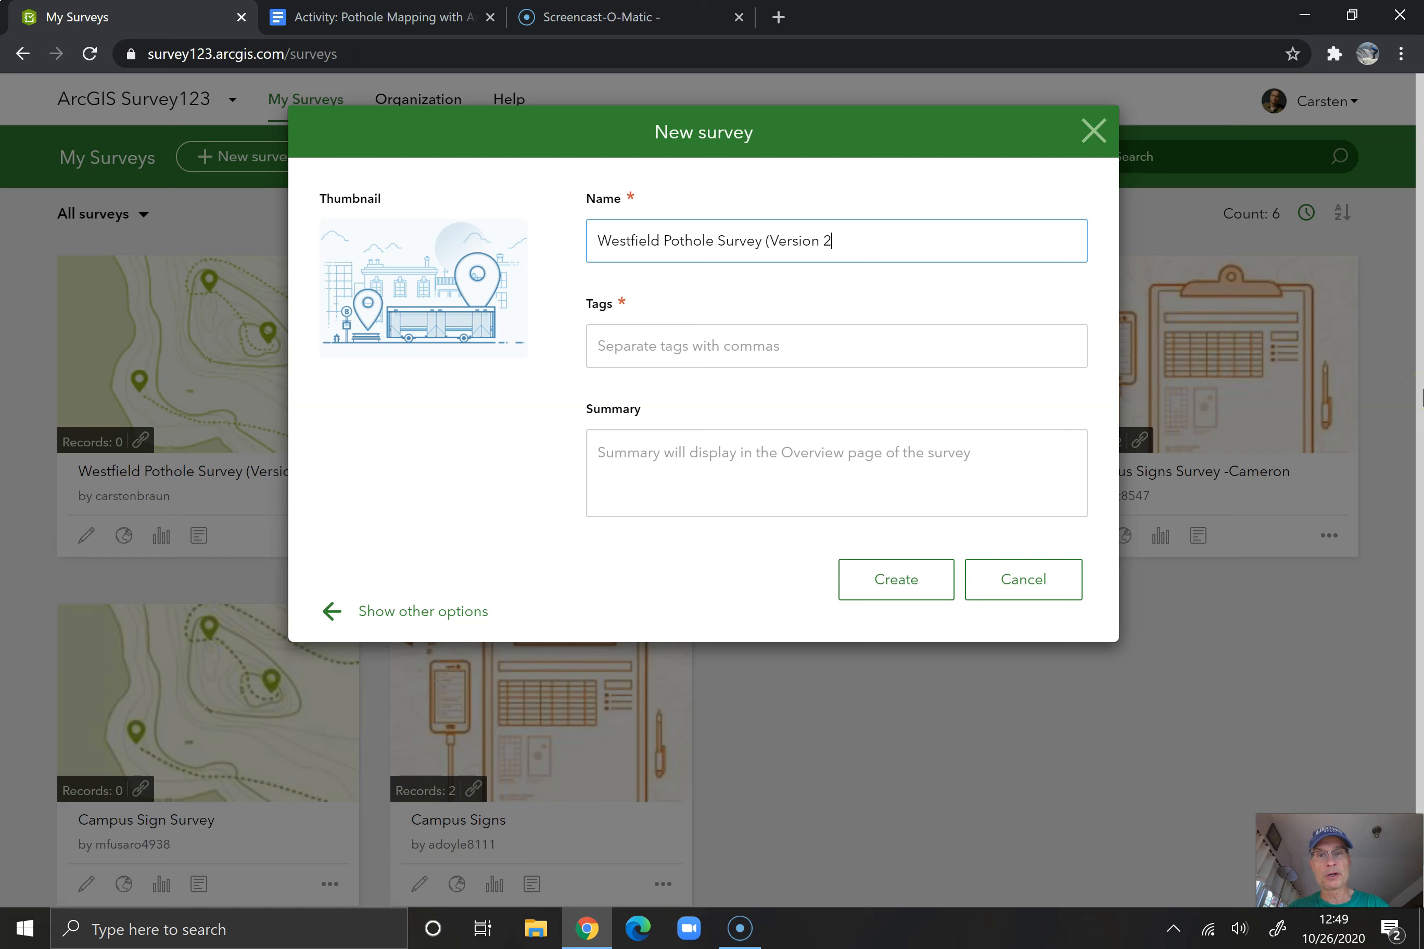
pyautogui.write('.0)')
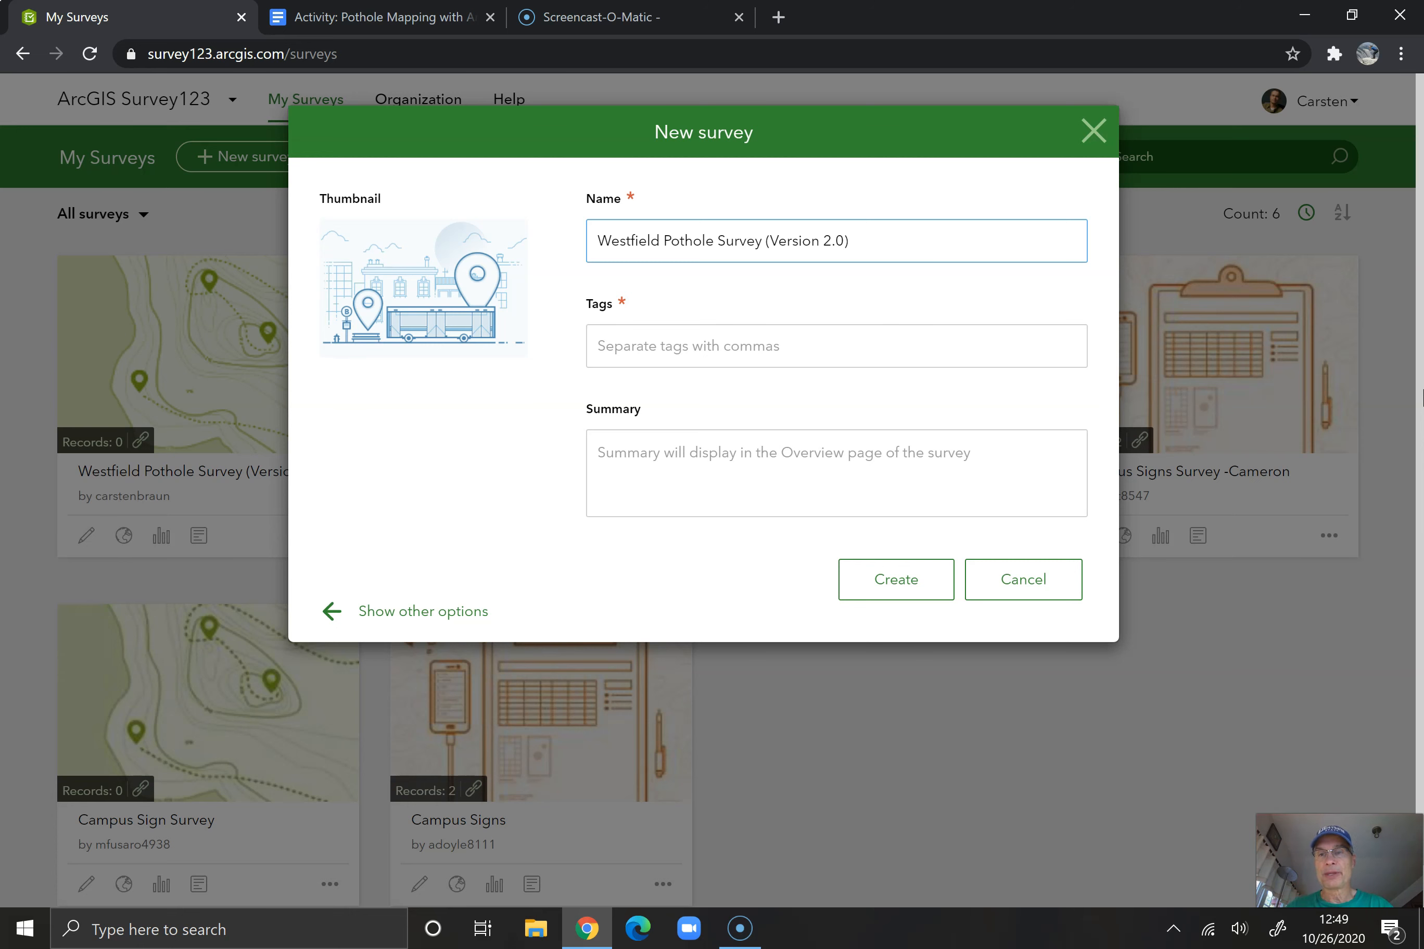
# Enter the tags "Westfield, pothole" for the new survey
pyautogui.click(693, 350)
pyautogui.write('Westfield')
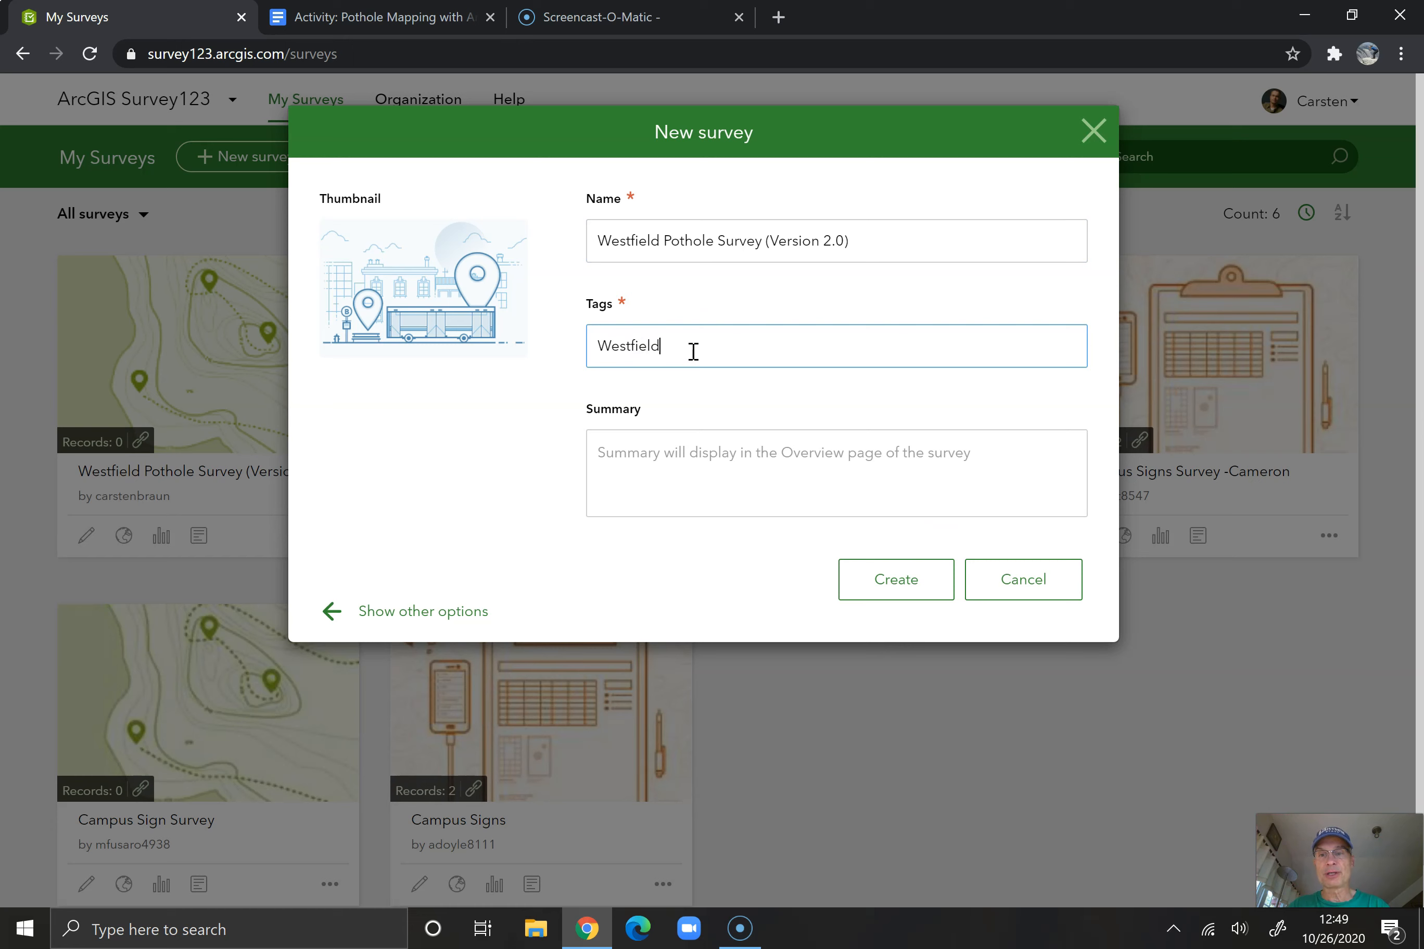
pyautogui.press('Tab')
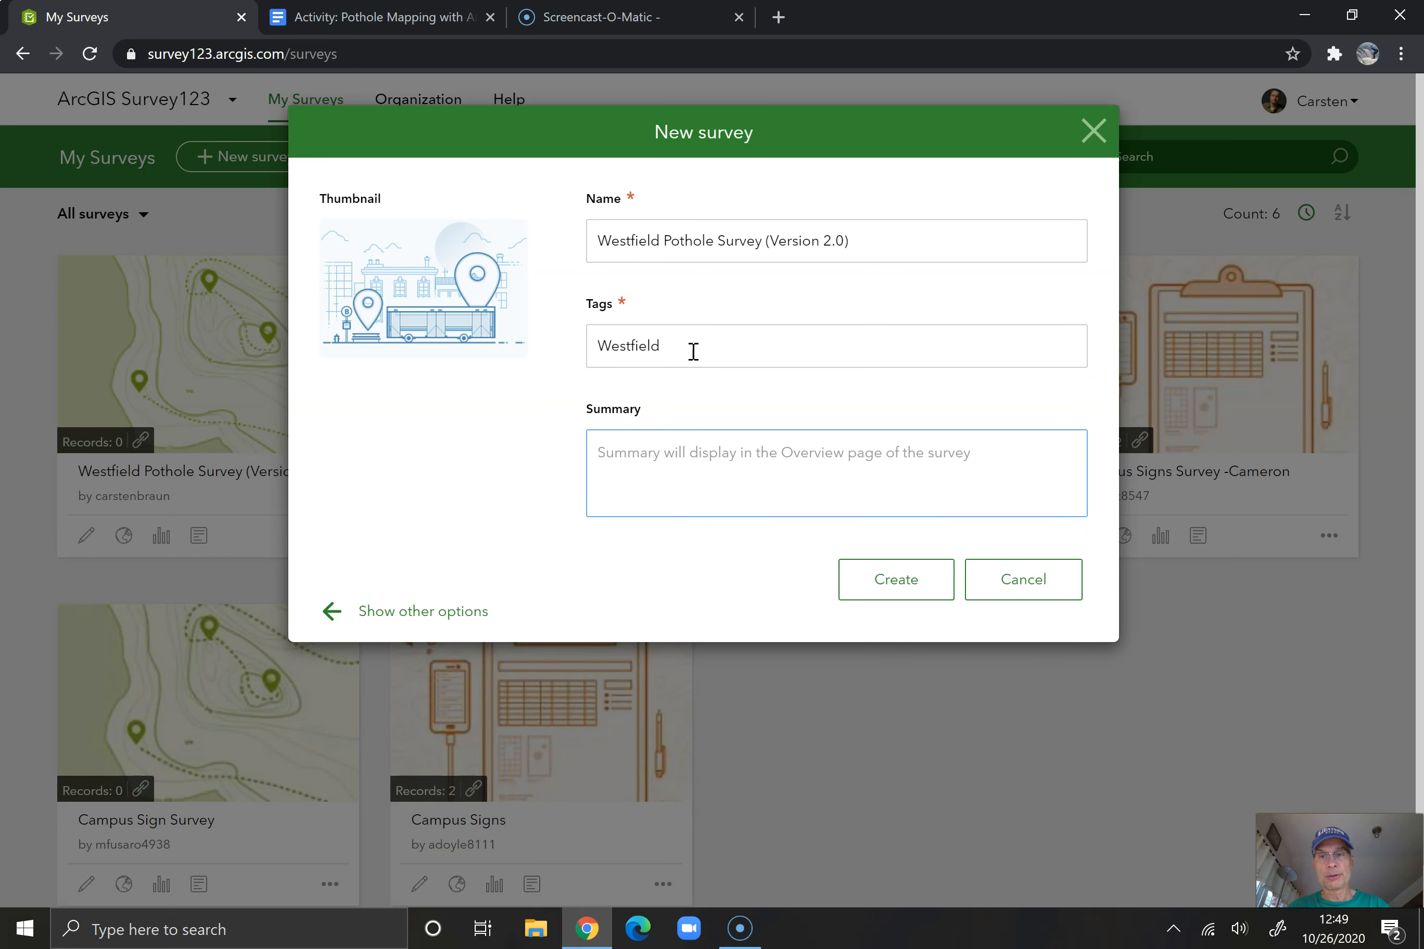
pyautogui.click(775, 346)
pyautogui.write('Poit')
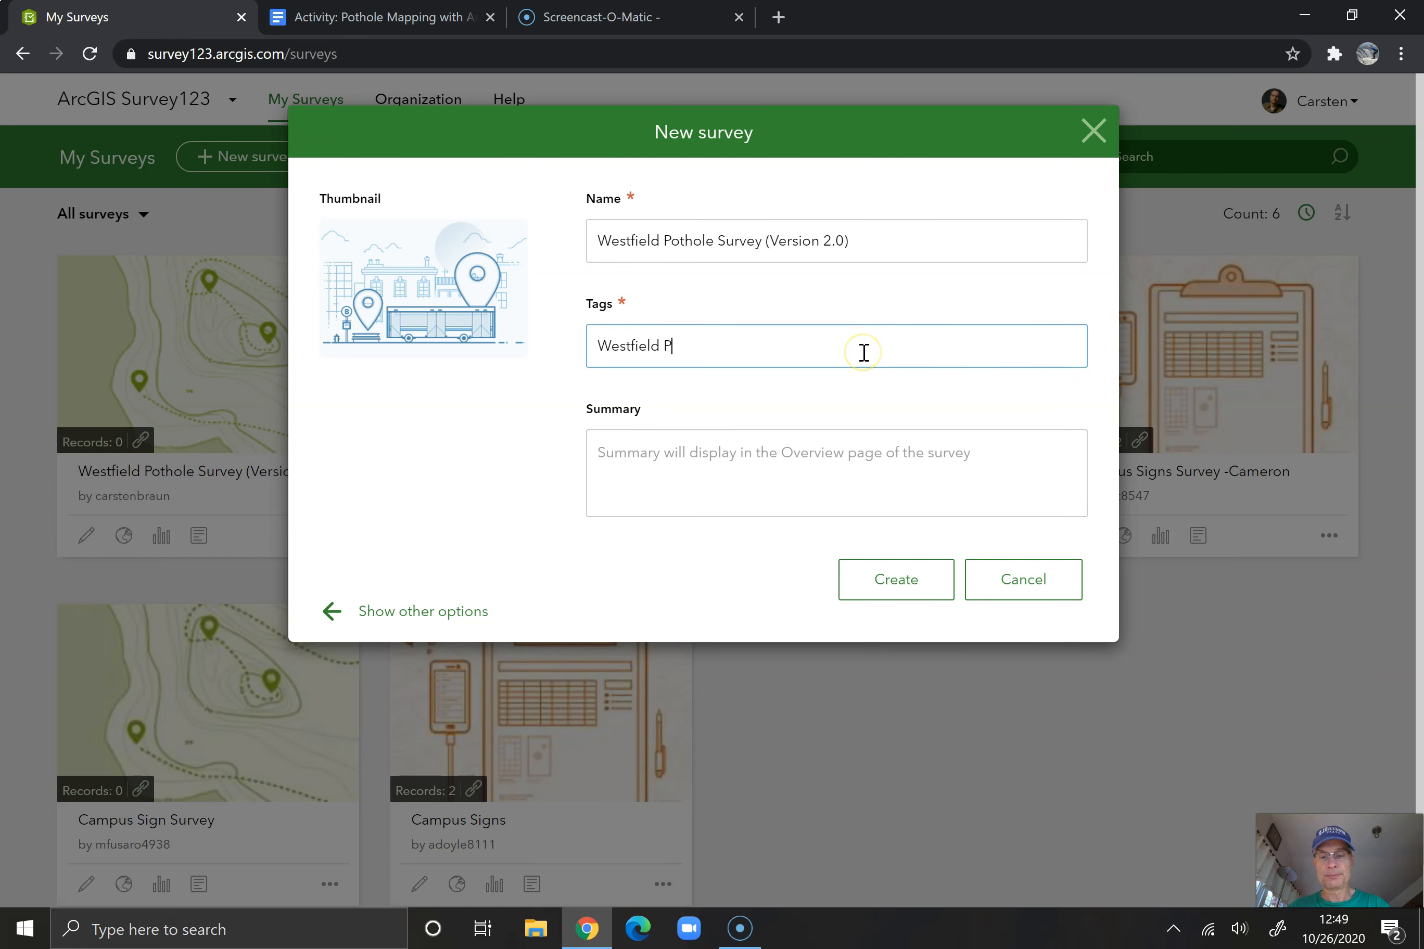
pyautogui.press('BackSpace')
pyautogui.press('BackSpace')
pyautogui.press('BackSpace')
pyautogui.press('BackSpace')
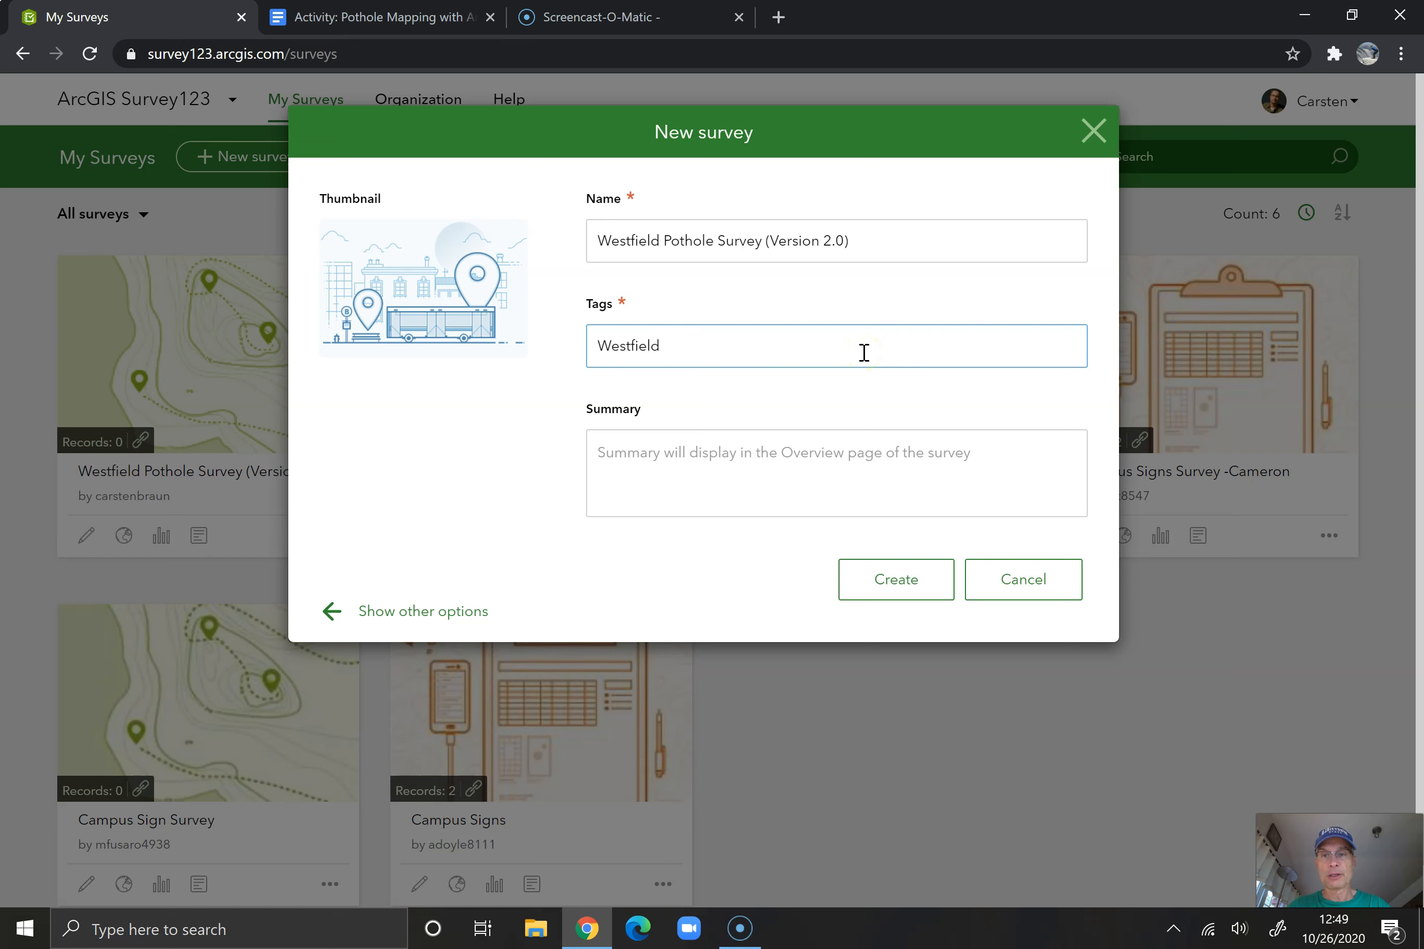
pyautogui.write(', pothole')
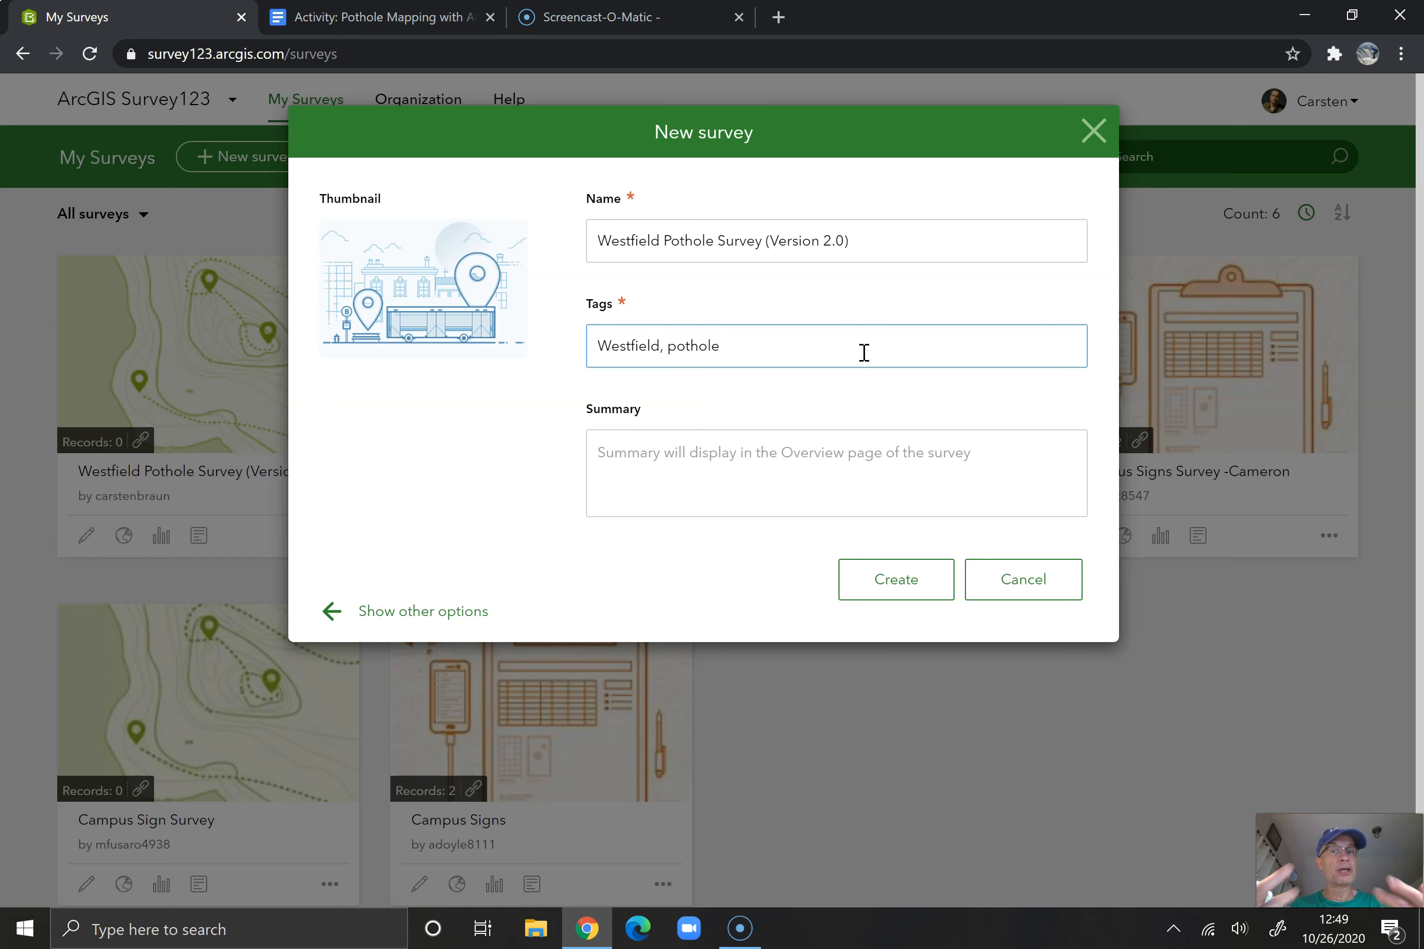
pyautogui.press('Tab')
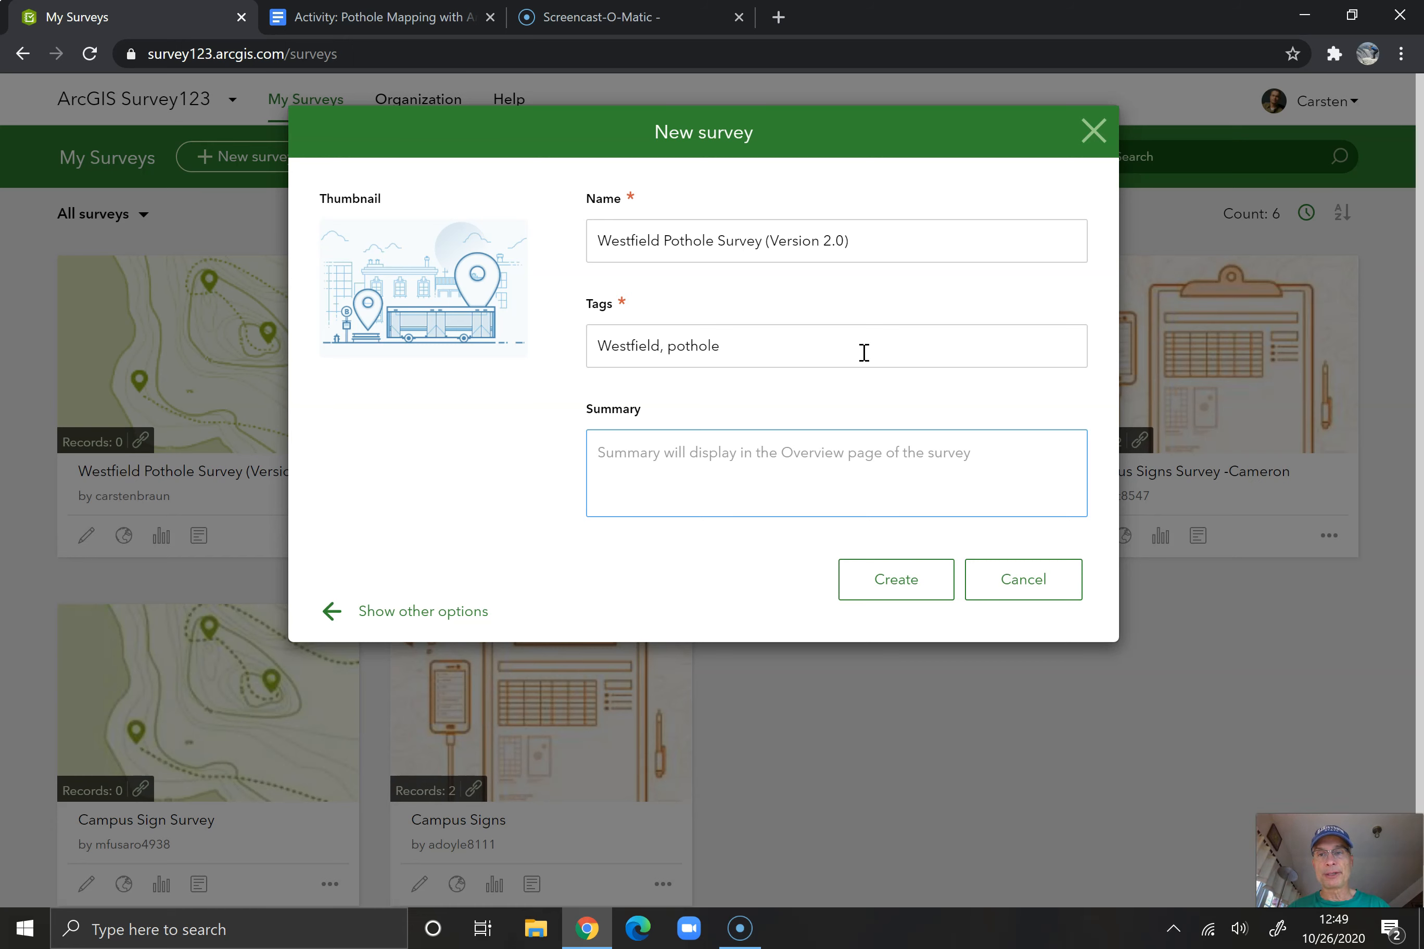
# Copy the survey name into the summary as plain text and create the survey
pyautogui.tripleClick(753, 242)
pyautogui.rightClick(751, 238)
pyautogui.click(808, 315)
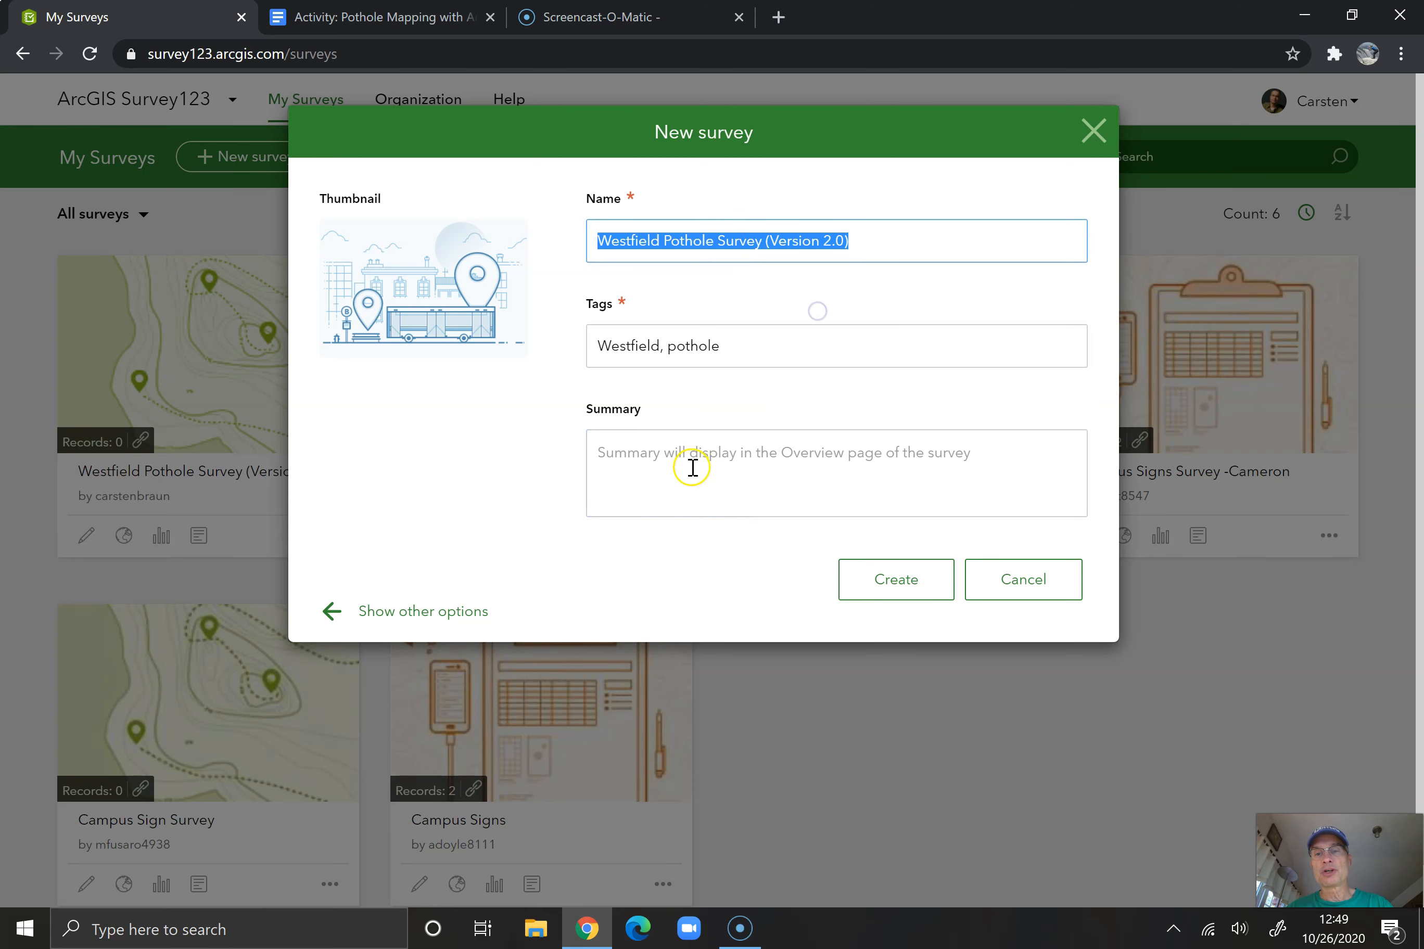
pyautogui.click(690, 457)
pyautogui.rightClick(692, 456)
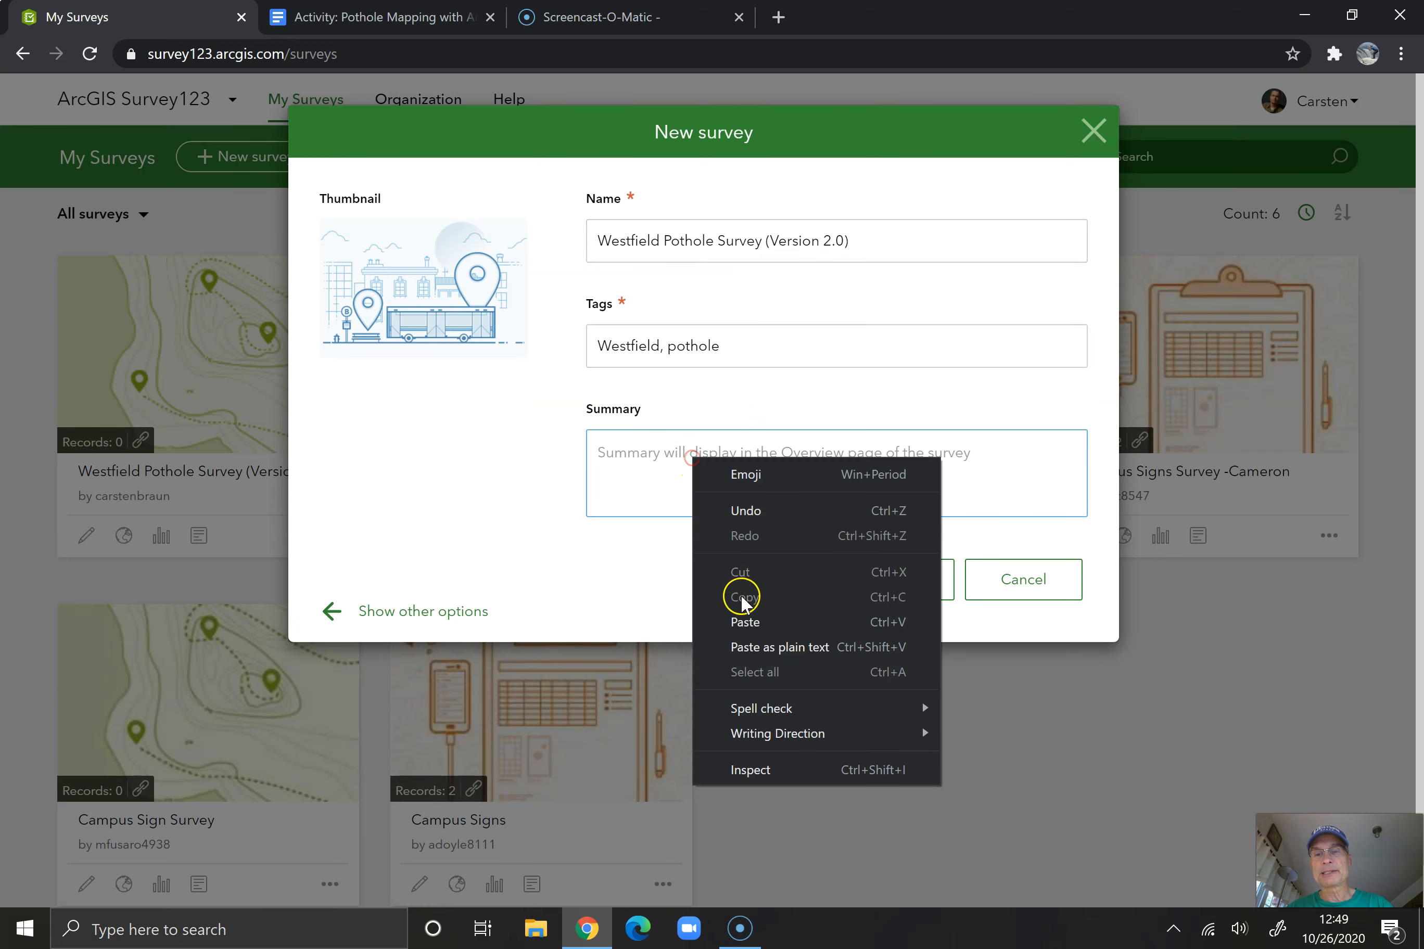
pyautogui.click(751, 644)
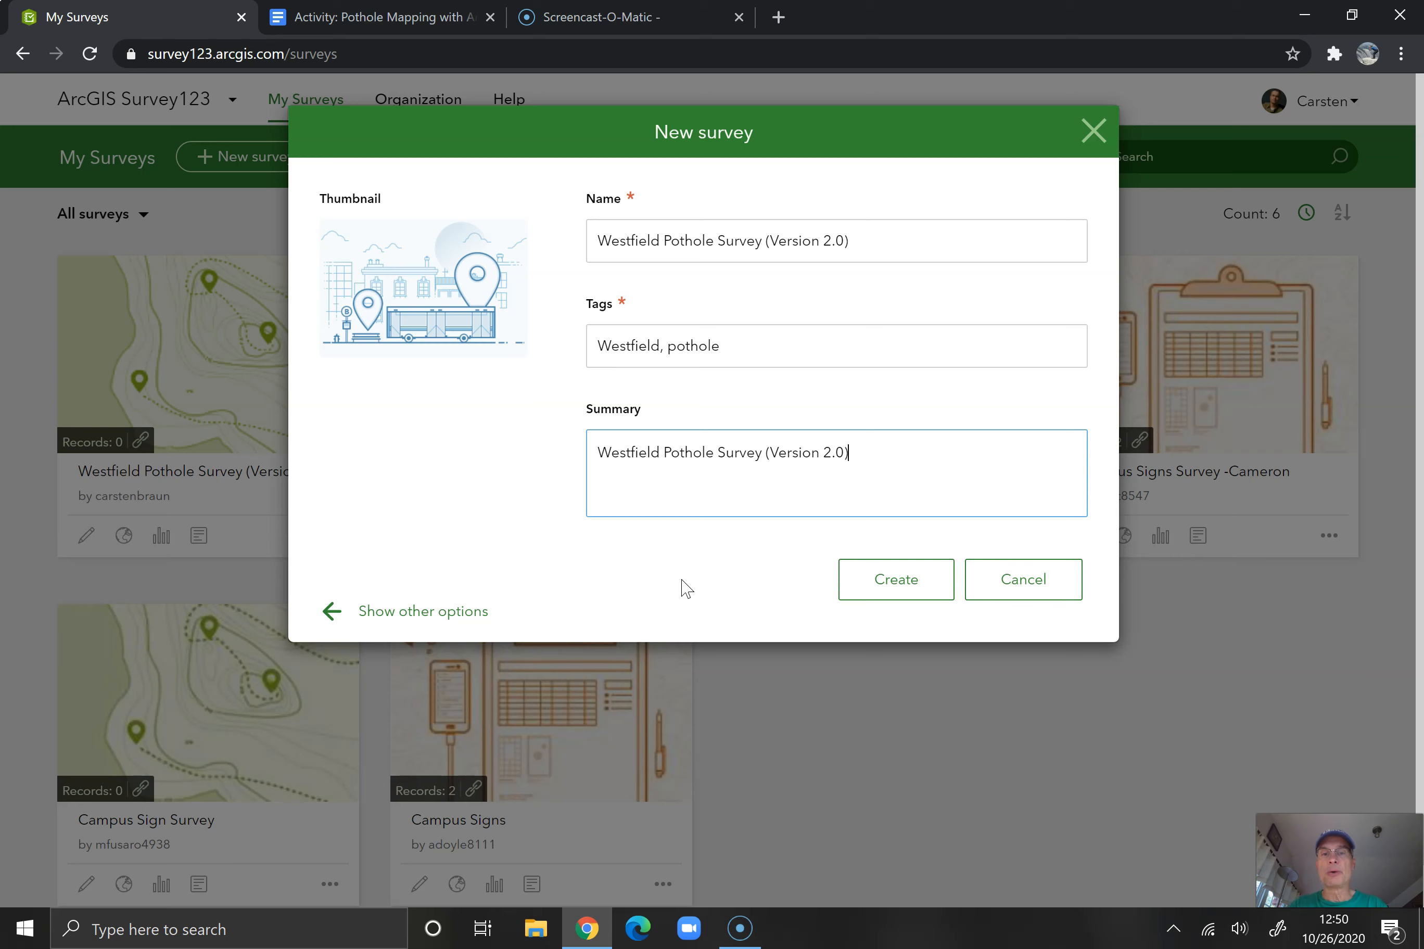
pyautogui.click(880, 594)
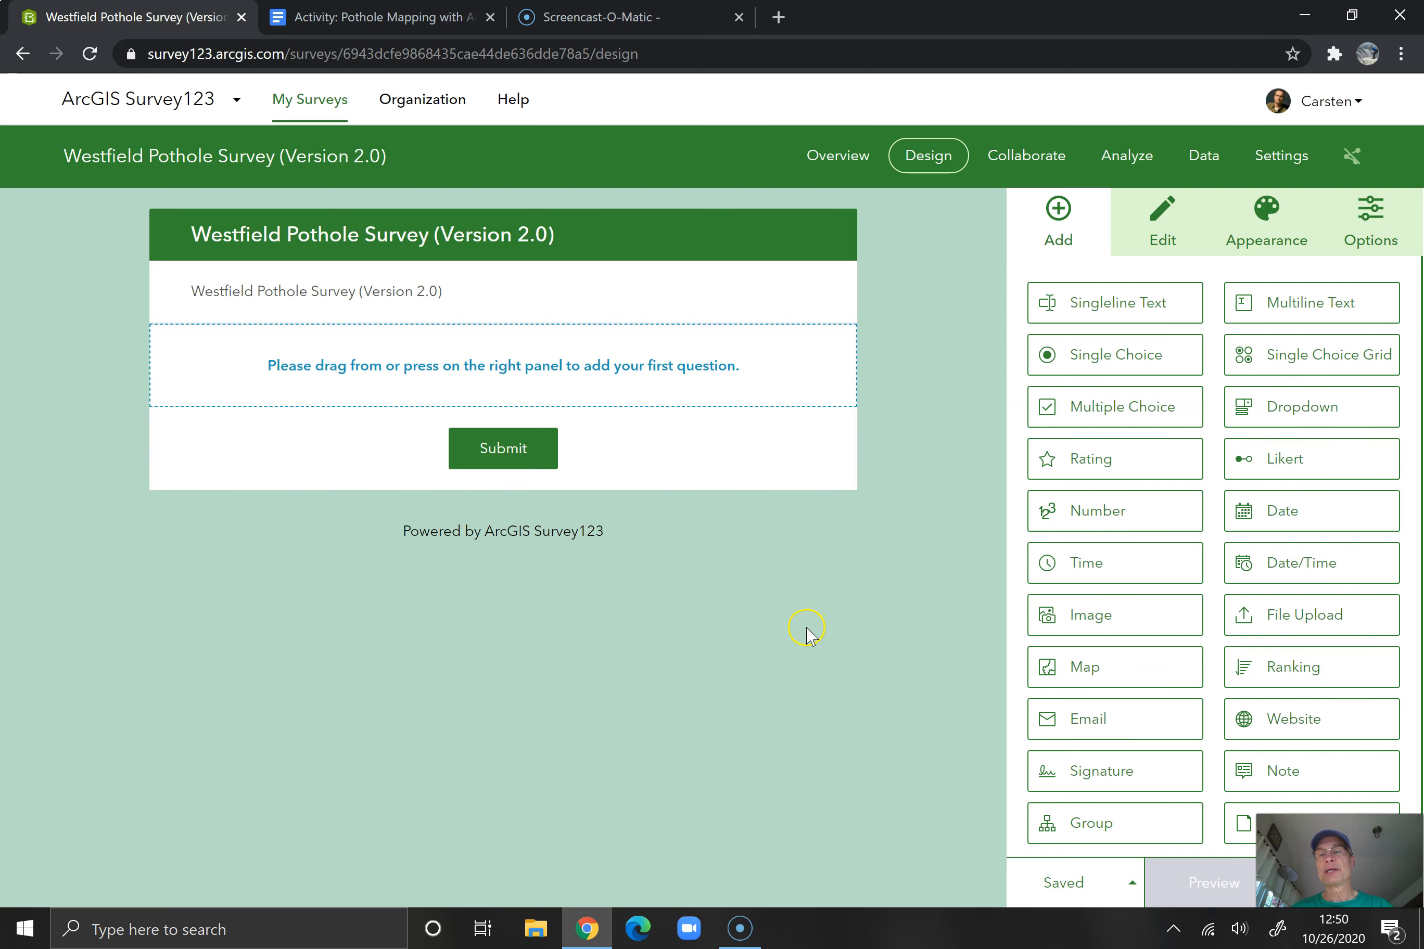
# Check the activity document's field list and add a Date/Time question labelled "Date / Time" with the hint "Date and time of your observation."
pyautogui.click(405, 20)
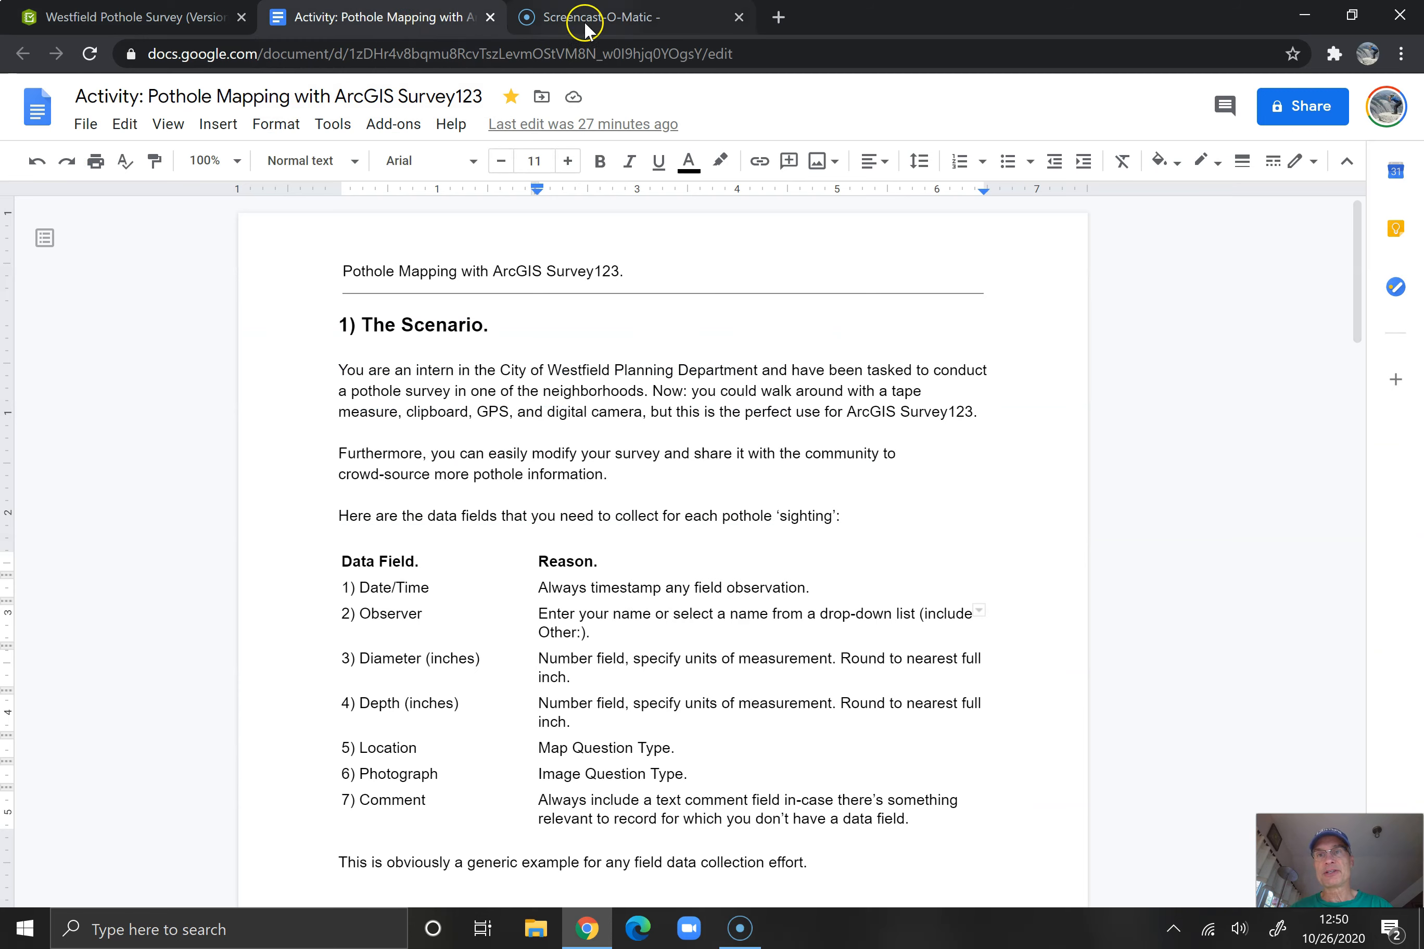
pyautogui.click(184, 17)
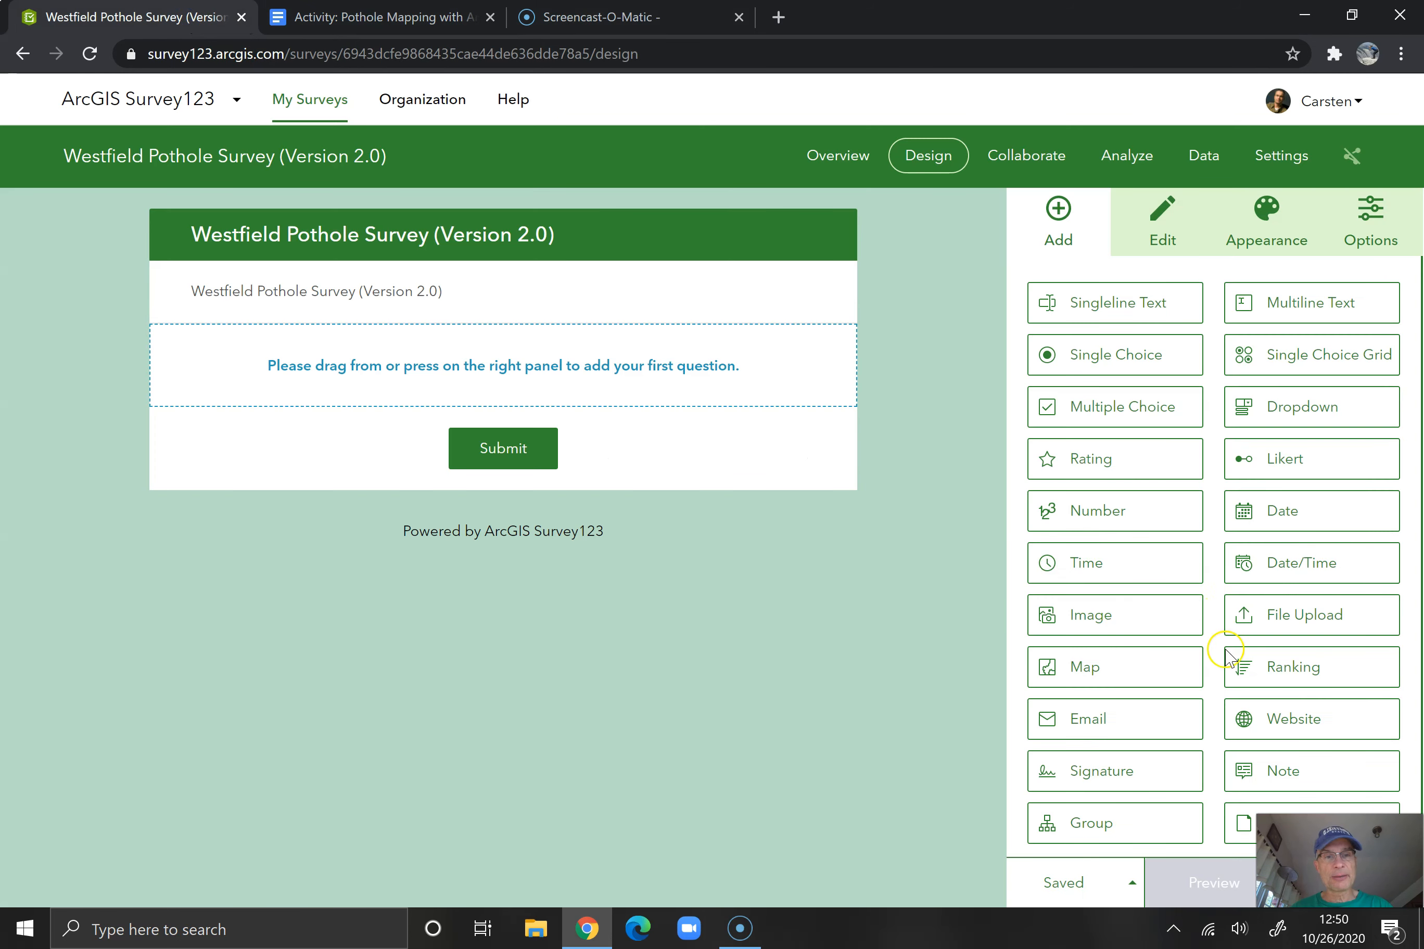
pyautogui.click(1296, 566)
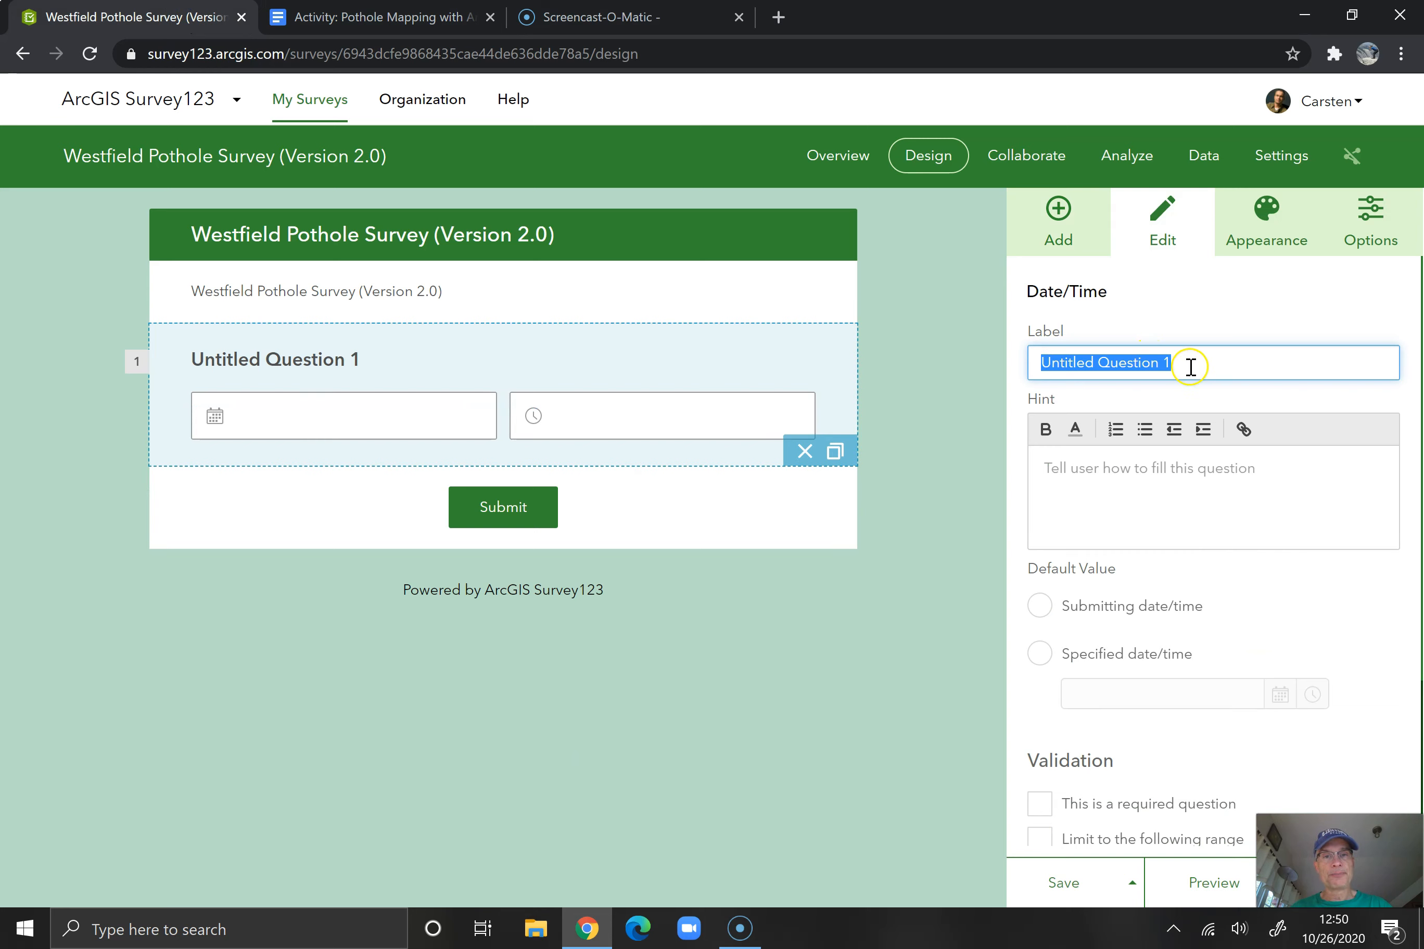
pyautogui.write('Date / Time')
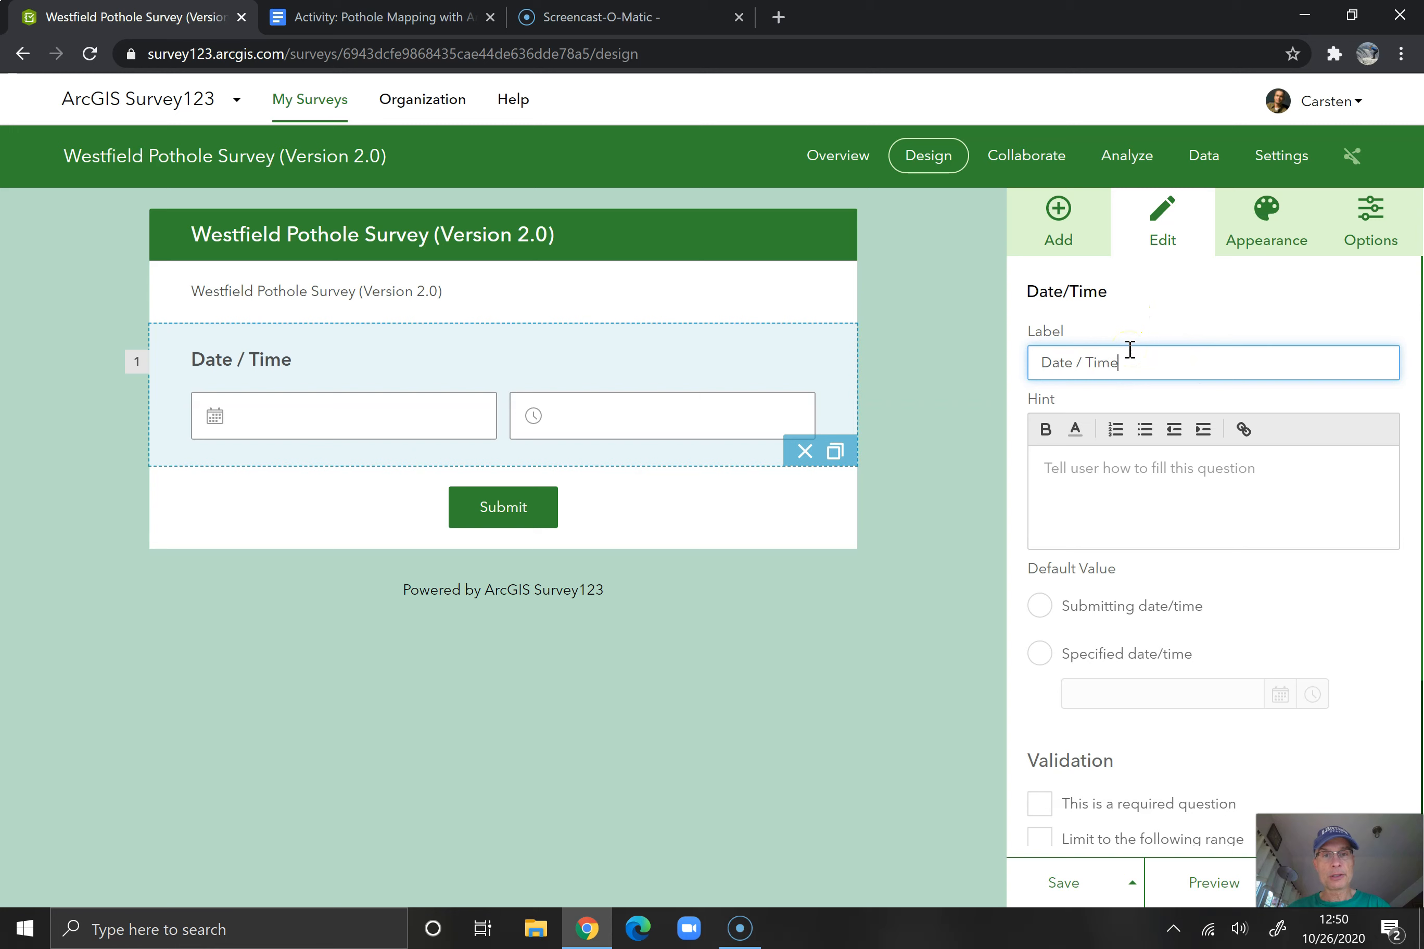
pyautogui.click(1144, 470)
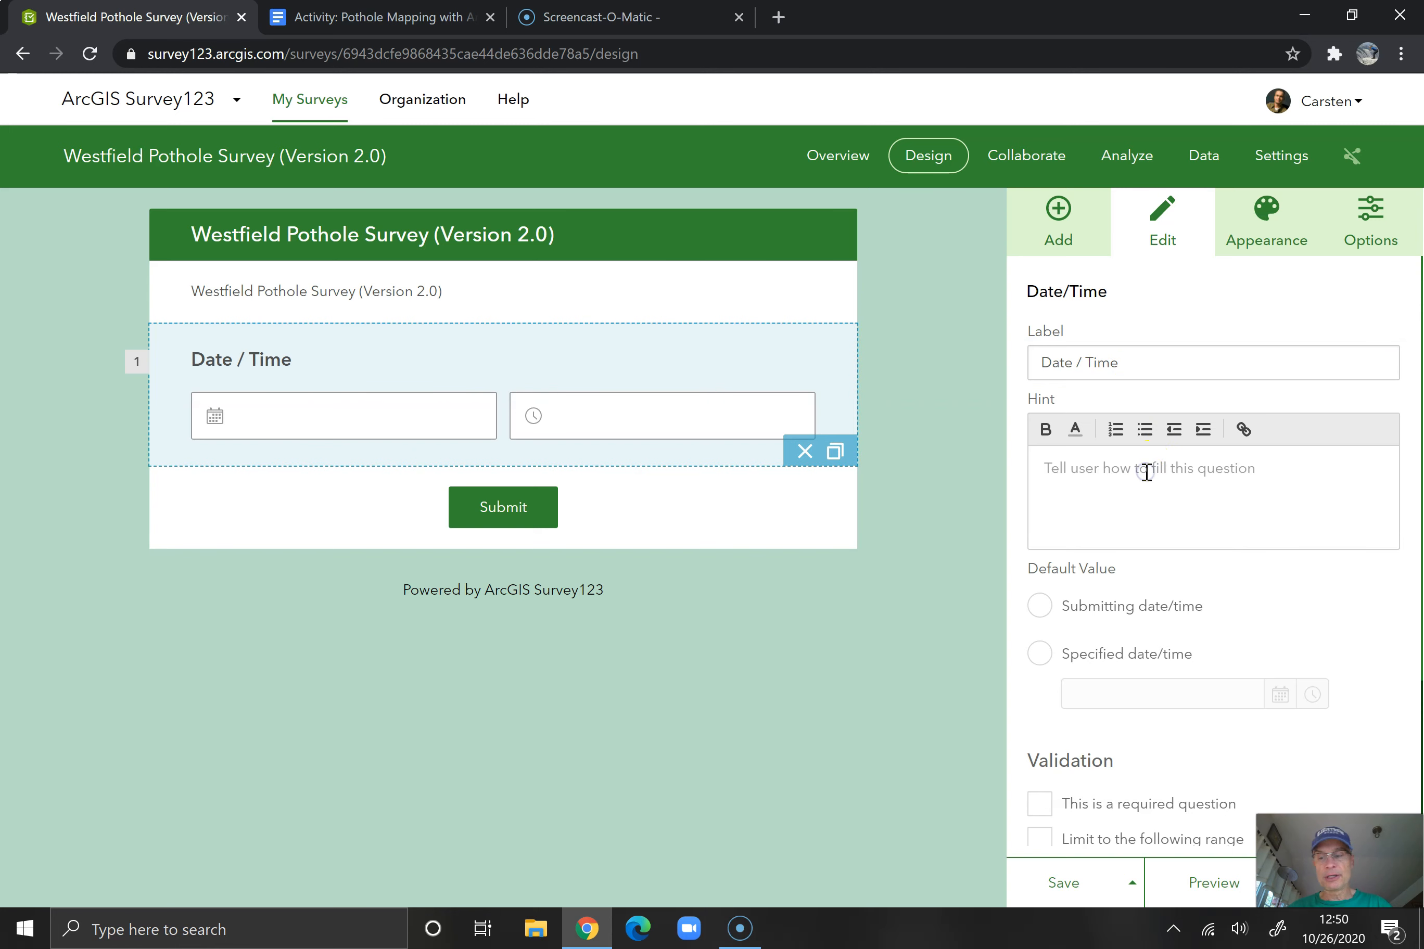
pyautogui.write('Date and time o')
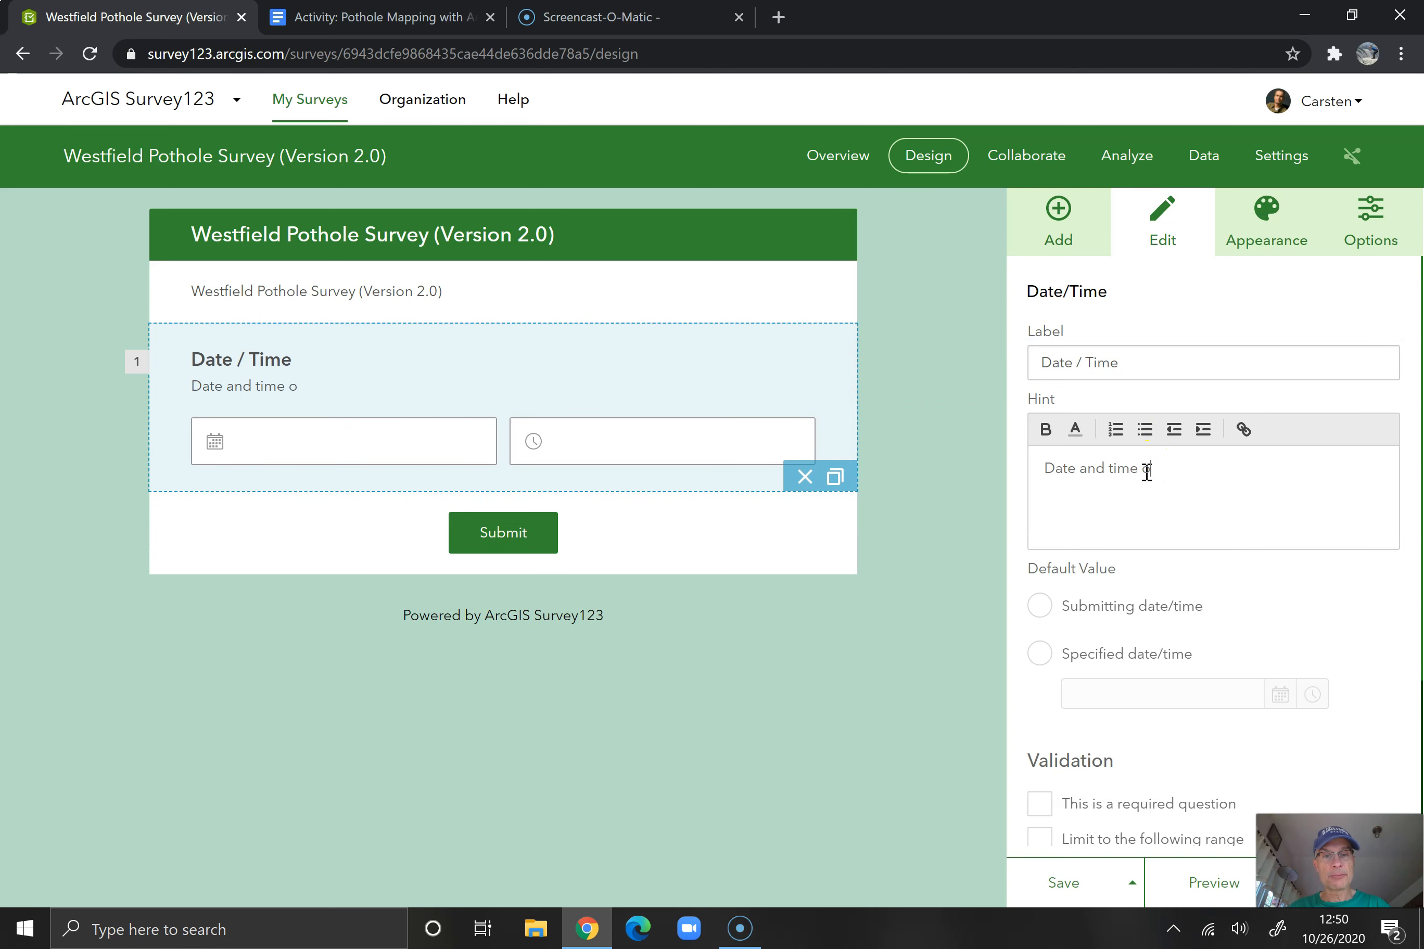
pyautogui.write('your observation.d time of')
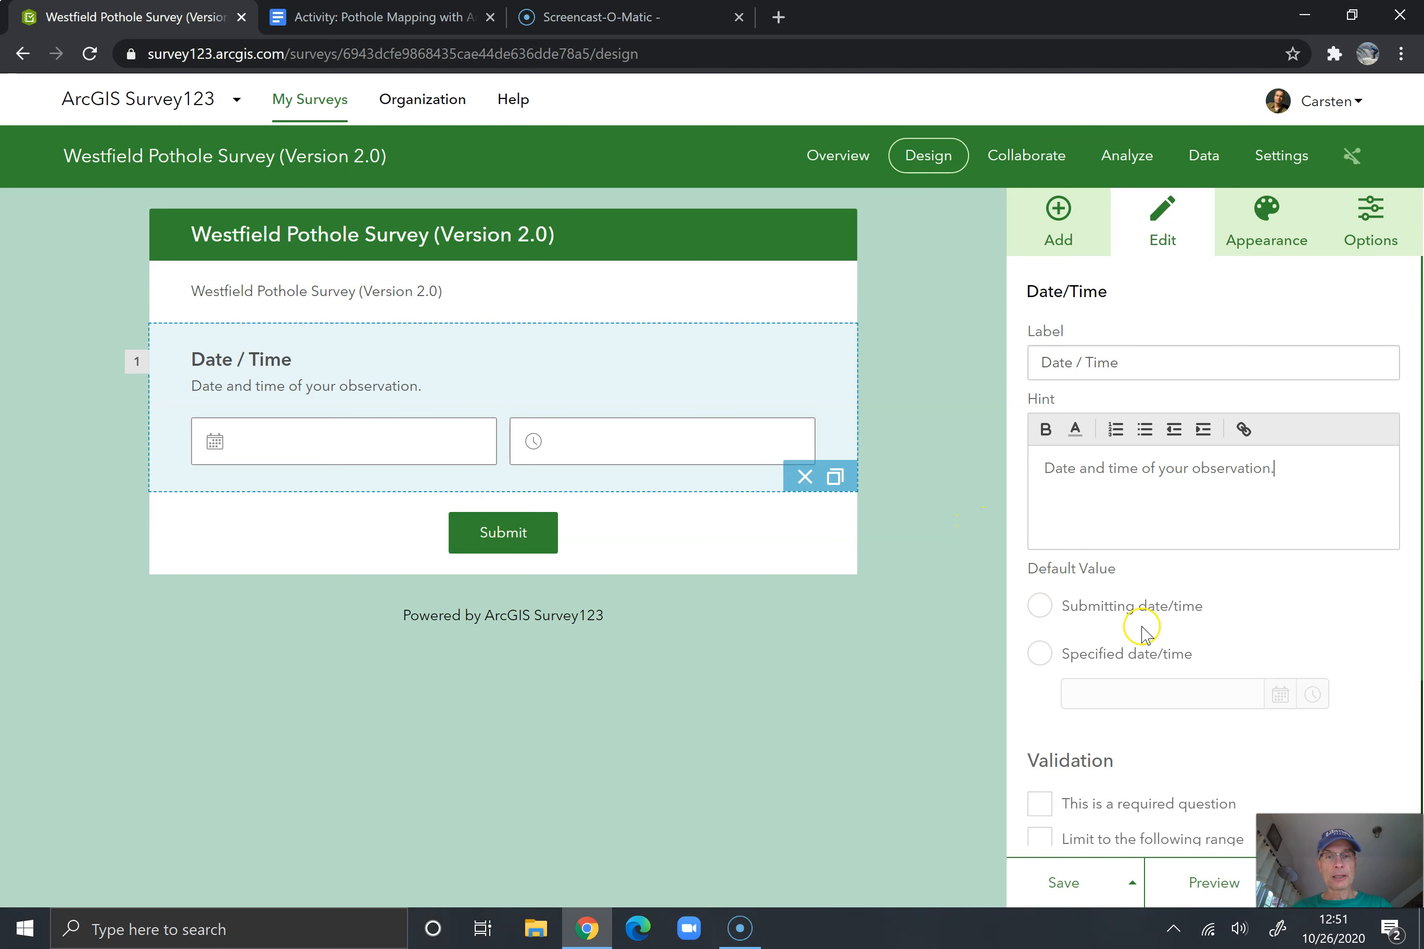
# Set the Date / Time question's default value to the submitting date/time, make it required, and return to the list of question types
pyautogui.click(1039, 606)
pyautogui.scroll(-1, 1350, 637)
pyautogui.scroll(-2, 1350, 637)
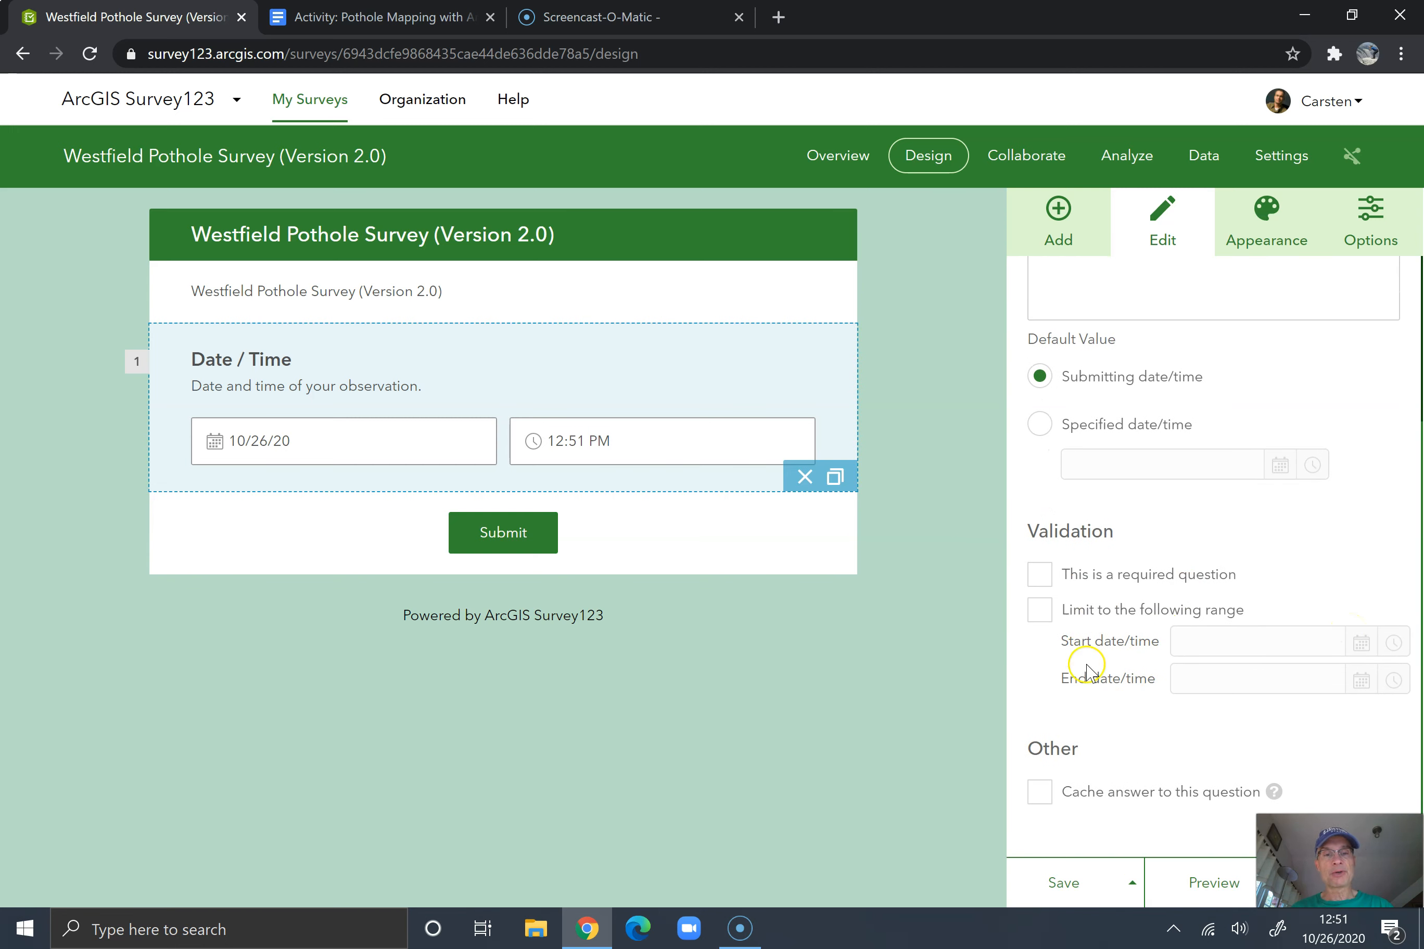
pyautogui.click(1041, 576)
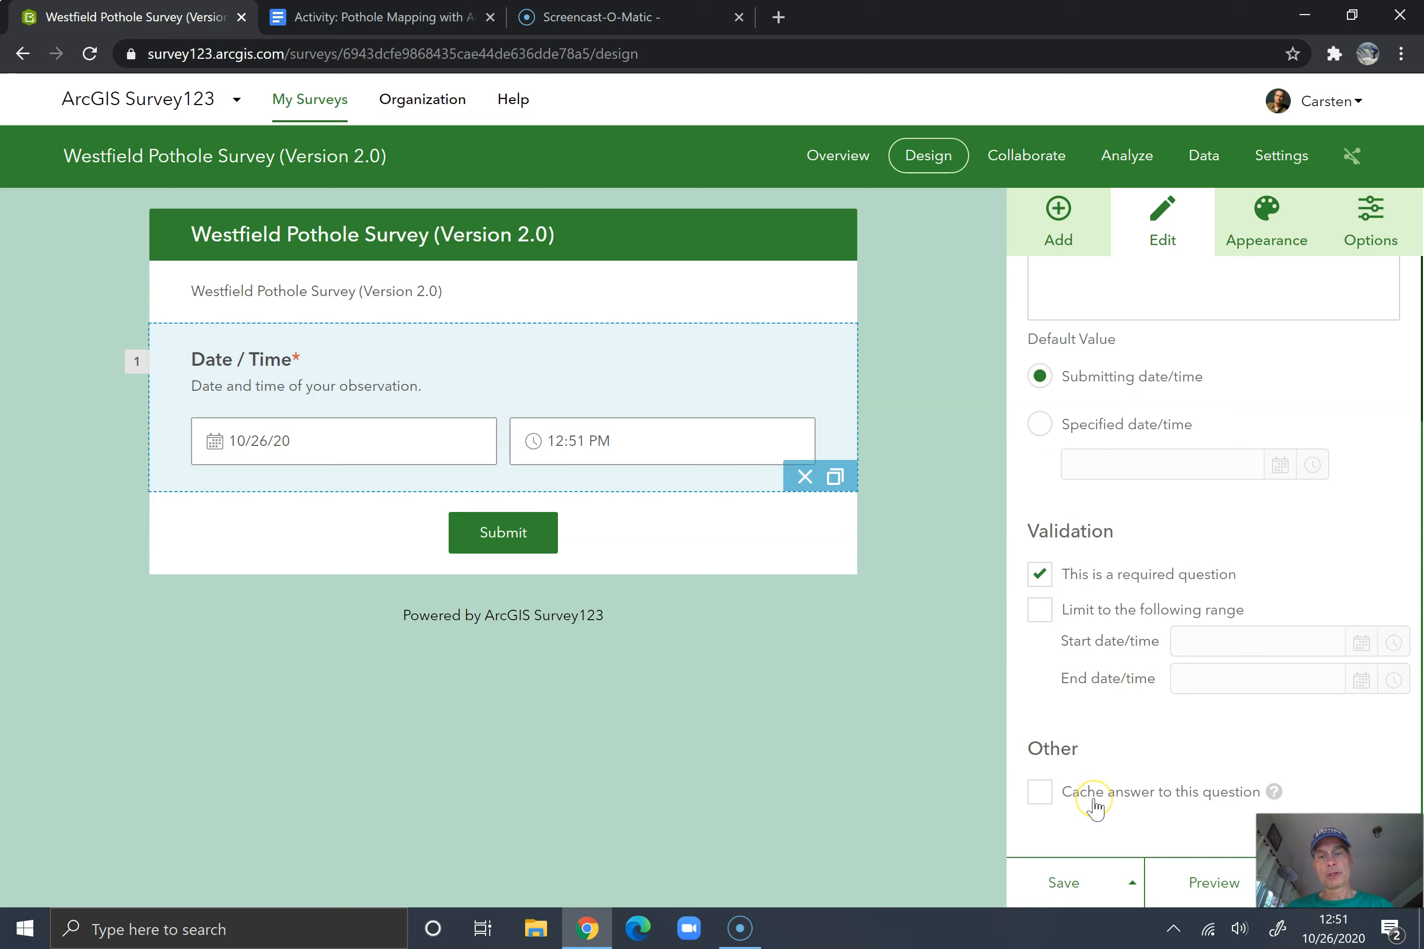
pyautogui.click(1058, 211)
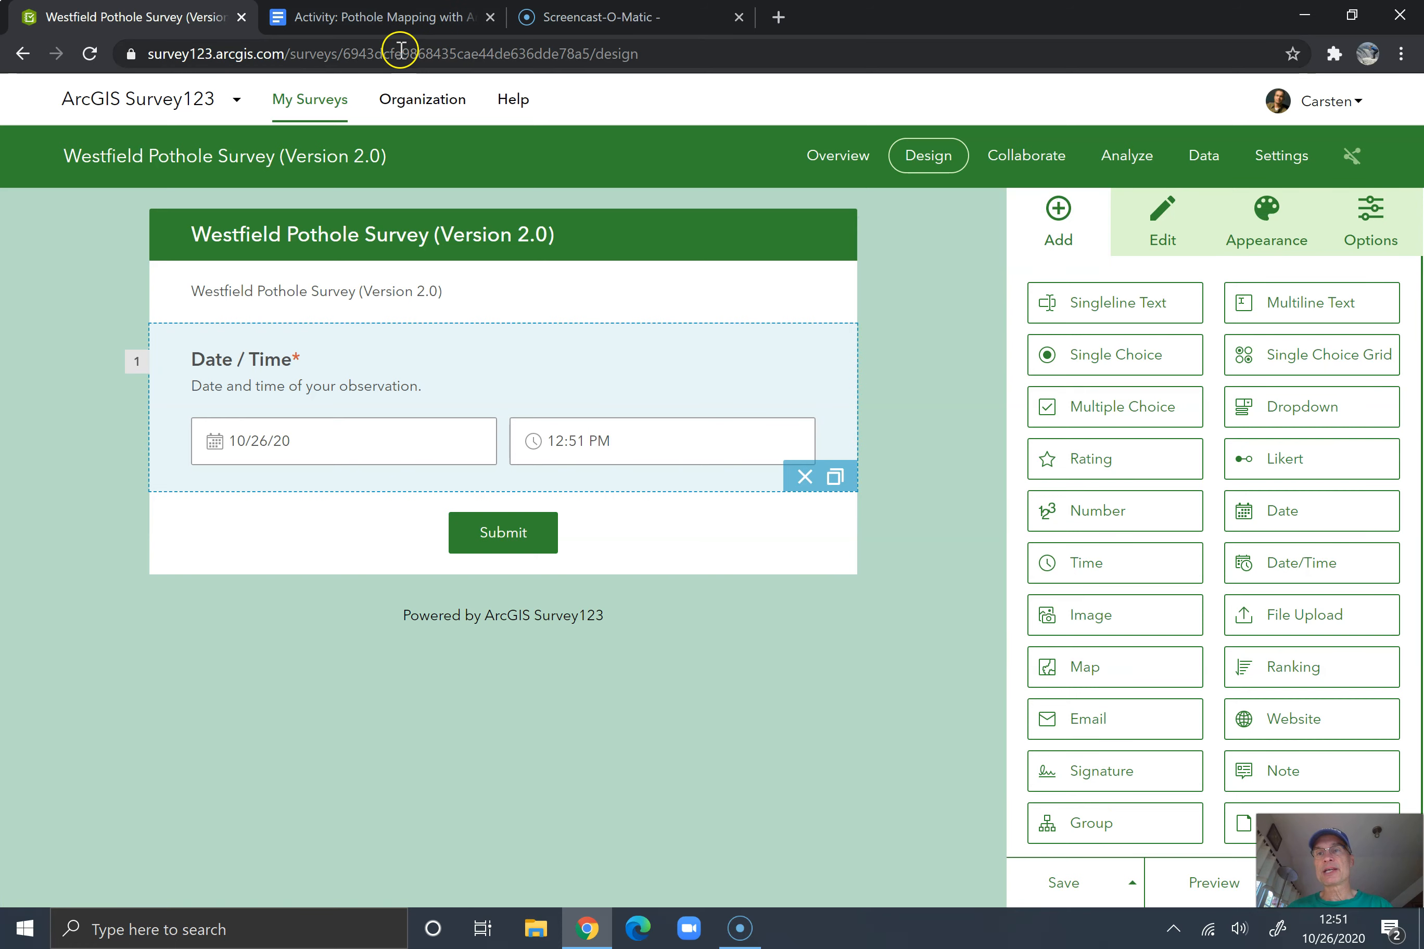
# Check the activity document's field list and add a Dropdown question labelled "Observer Name" with the hint "Who made this observation?"
pyautogui.click(364, 21)
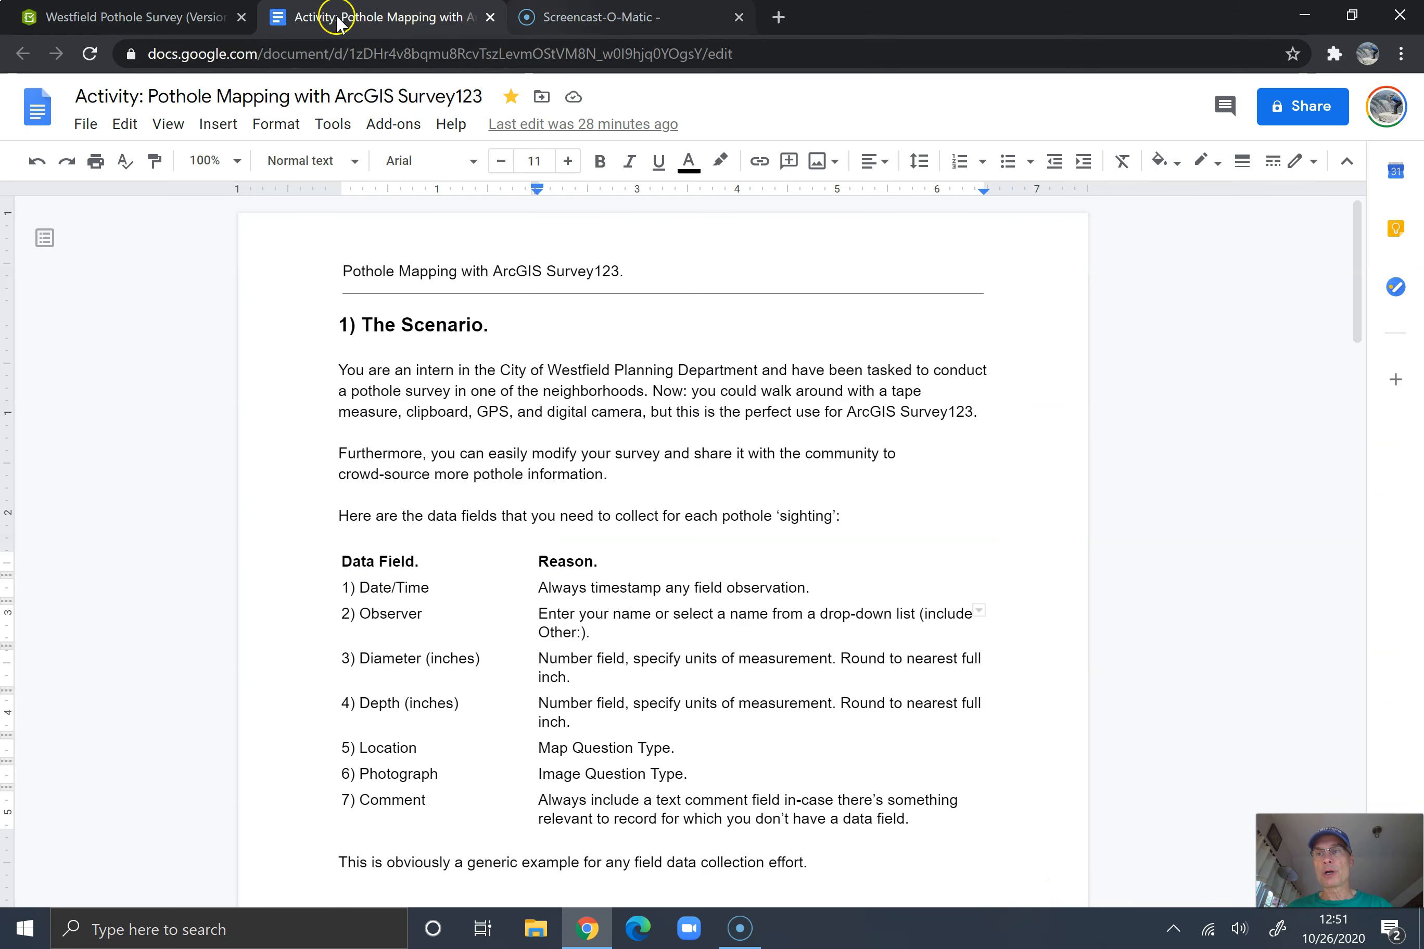
pyautogui.click(147, 16)
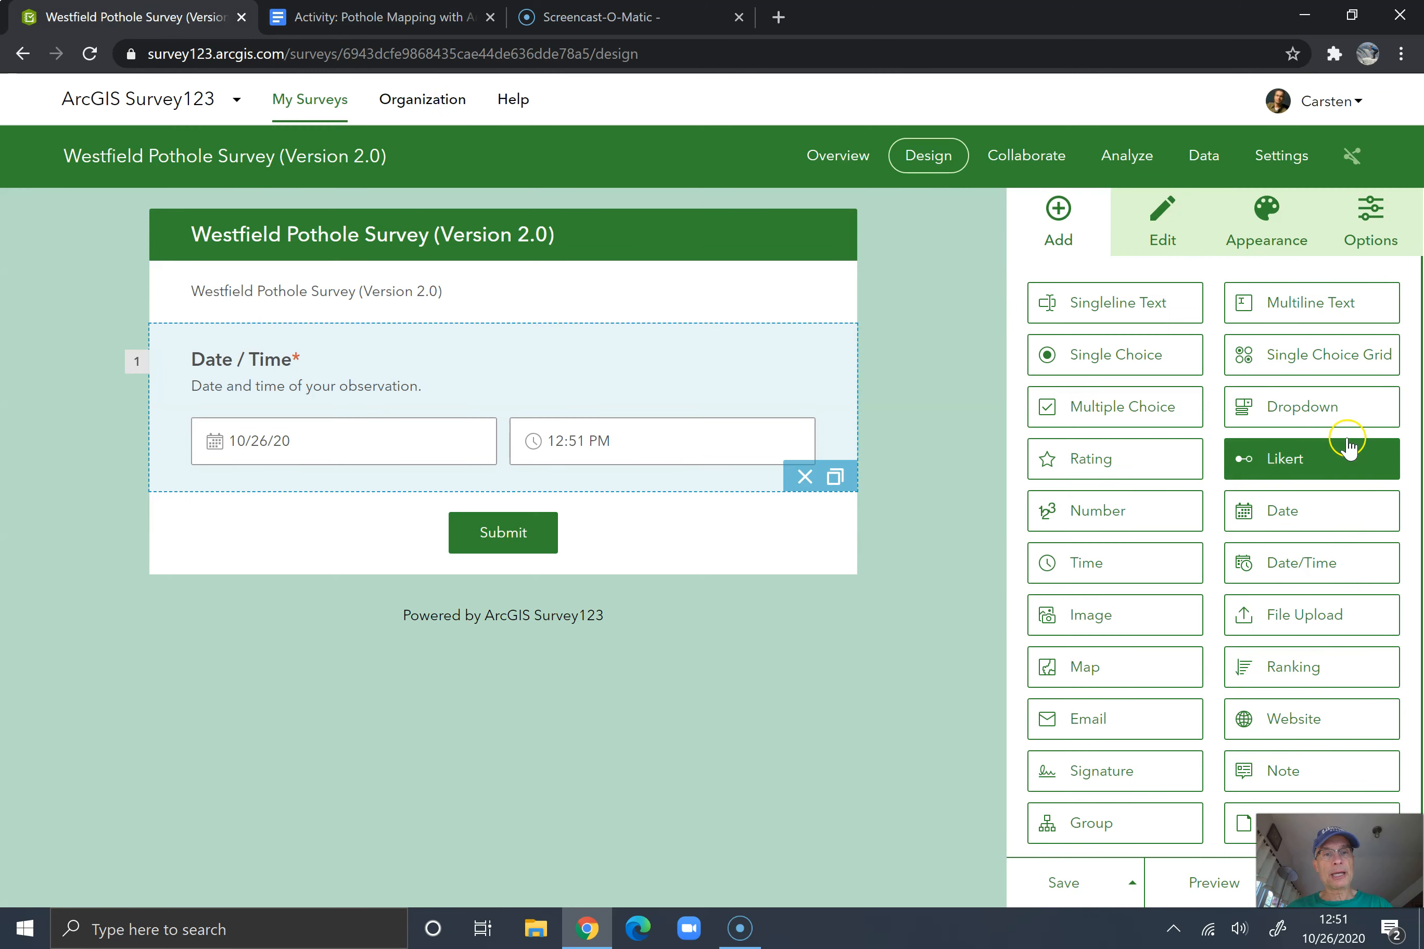
pyautogui.click(1327, 411)
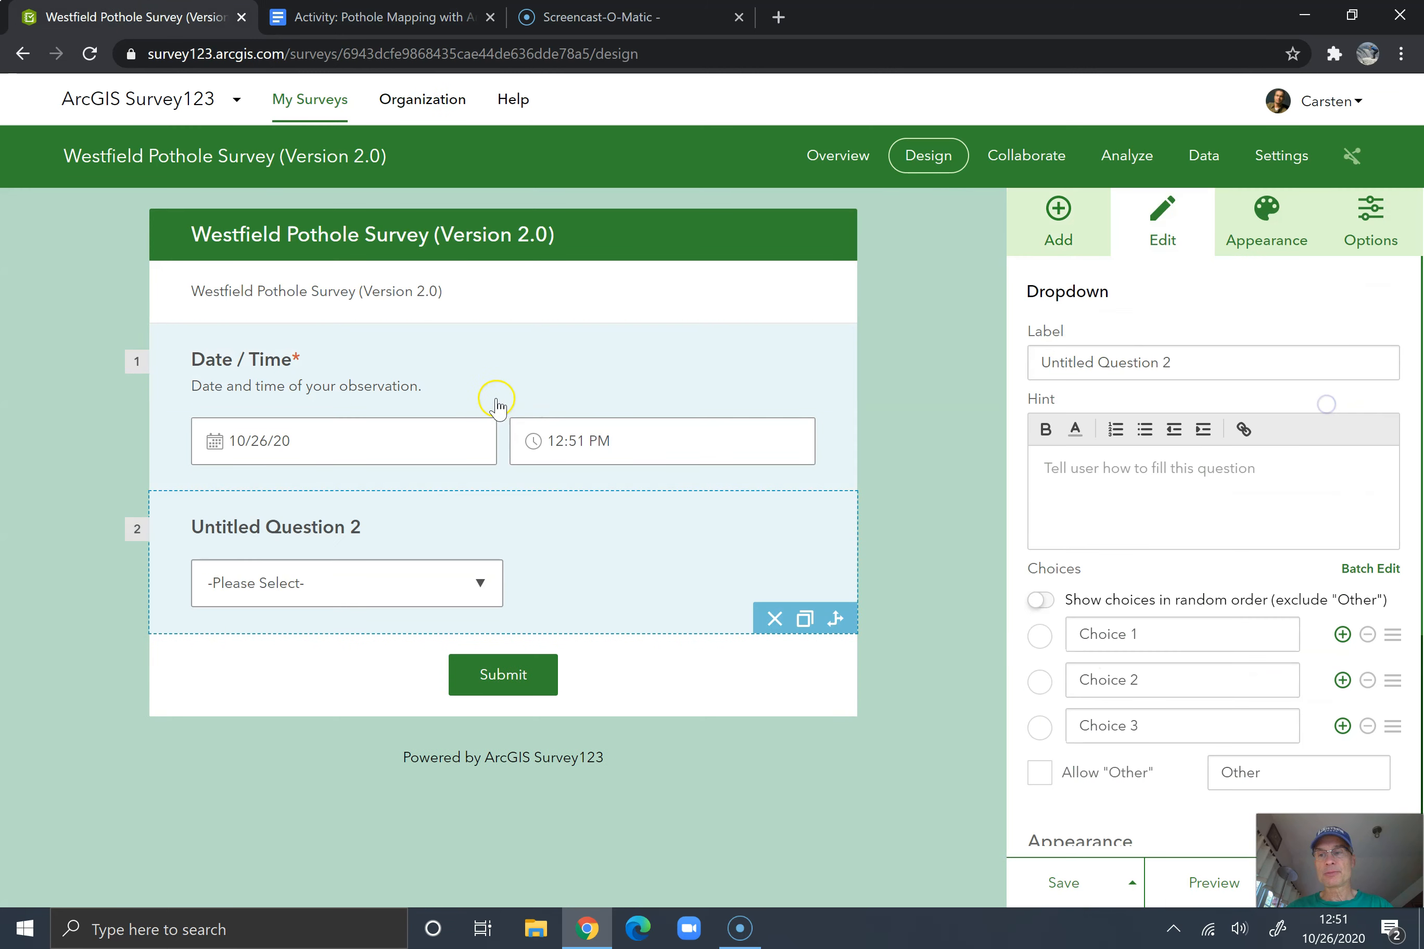
pyautogui.tripleClick(1112, 364)
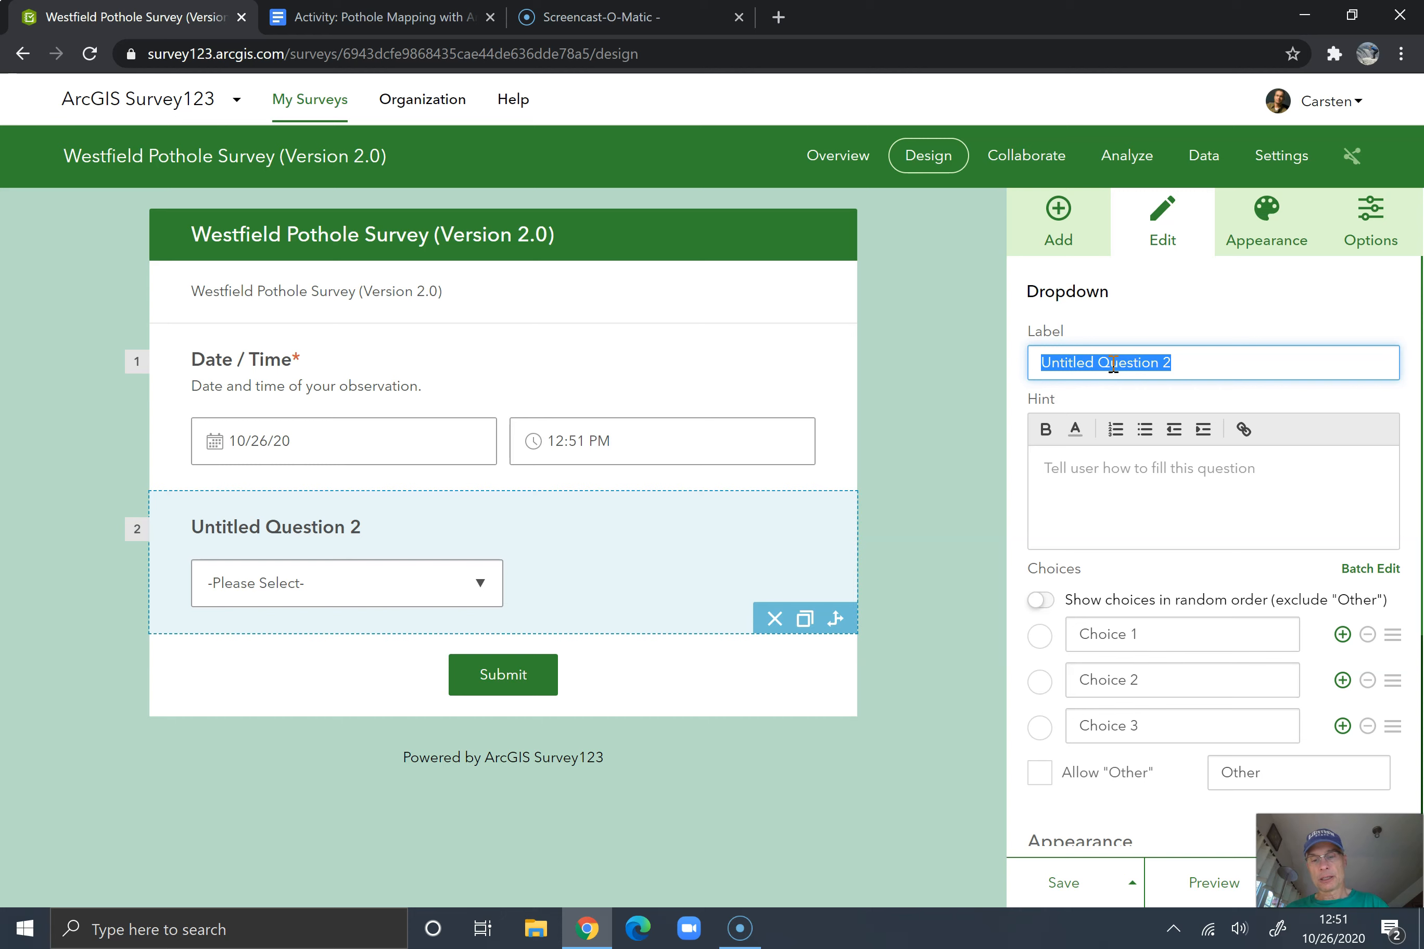
pyautogui.write('Observer Na')
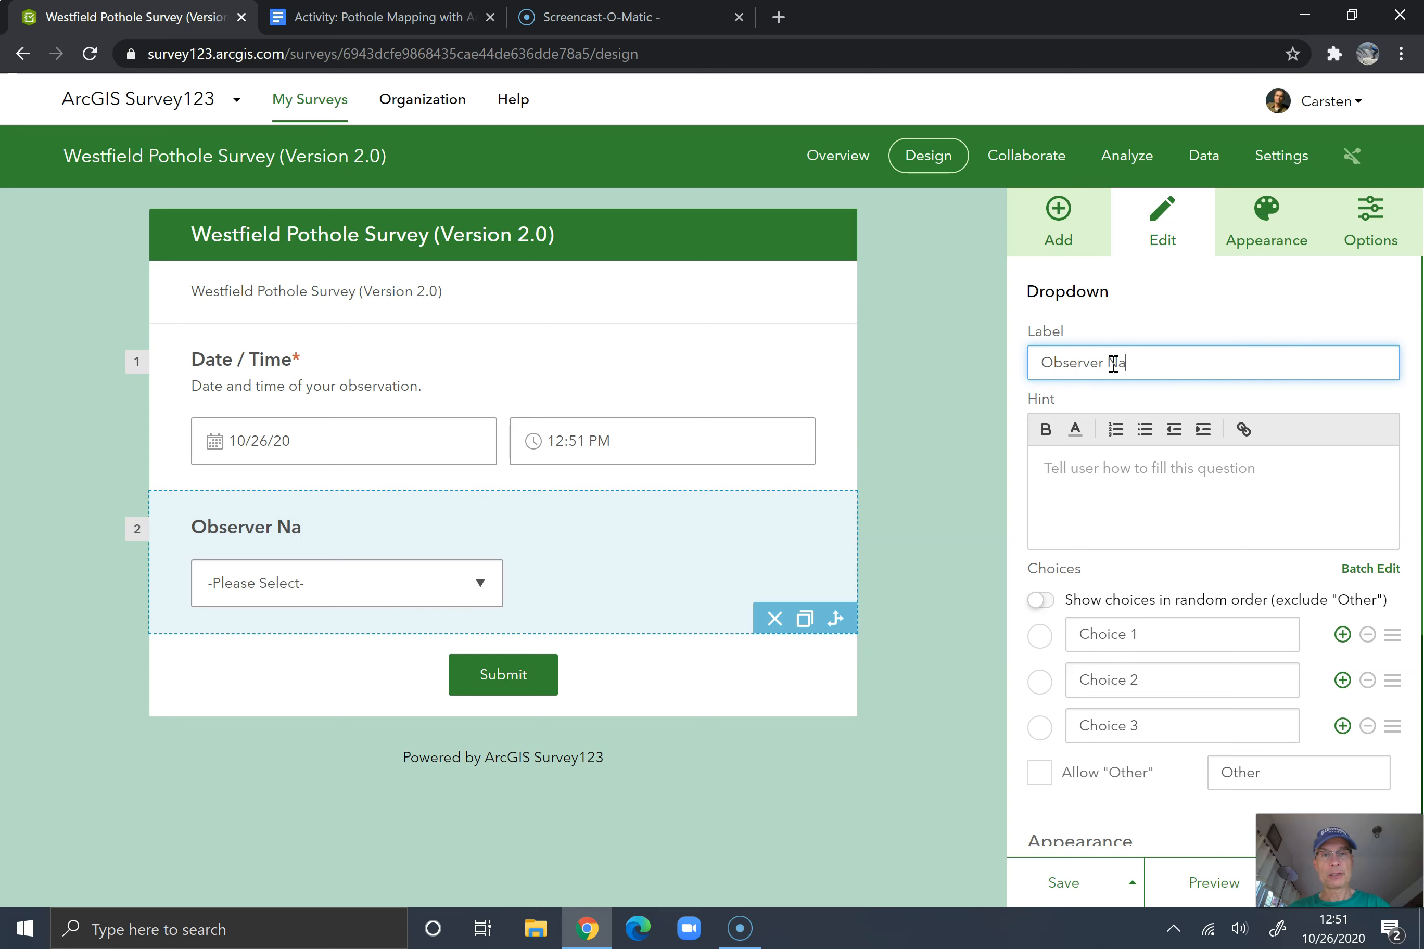
pyautogui.write('me')
pyautogui.click(1118, 482)
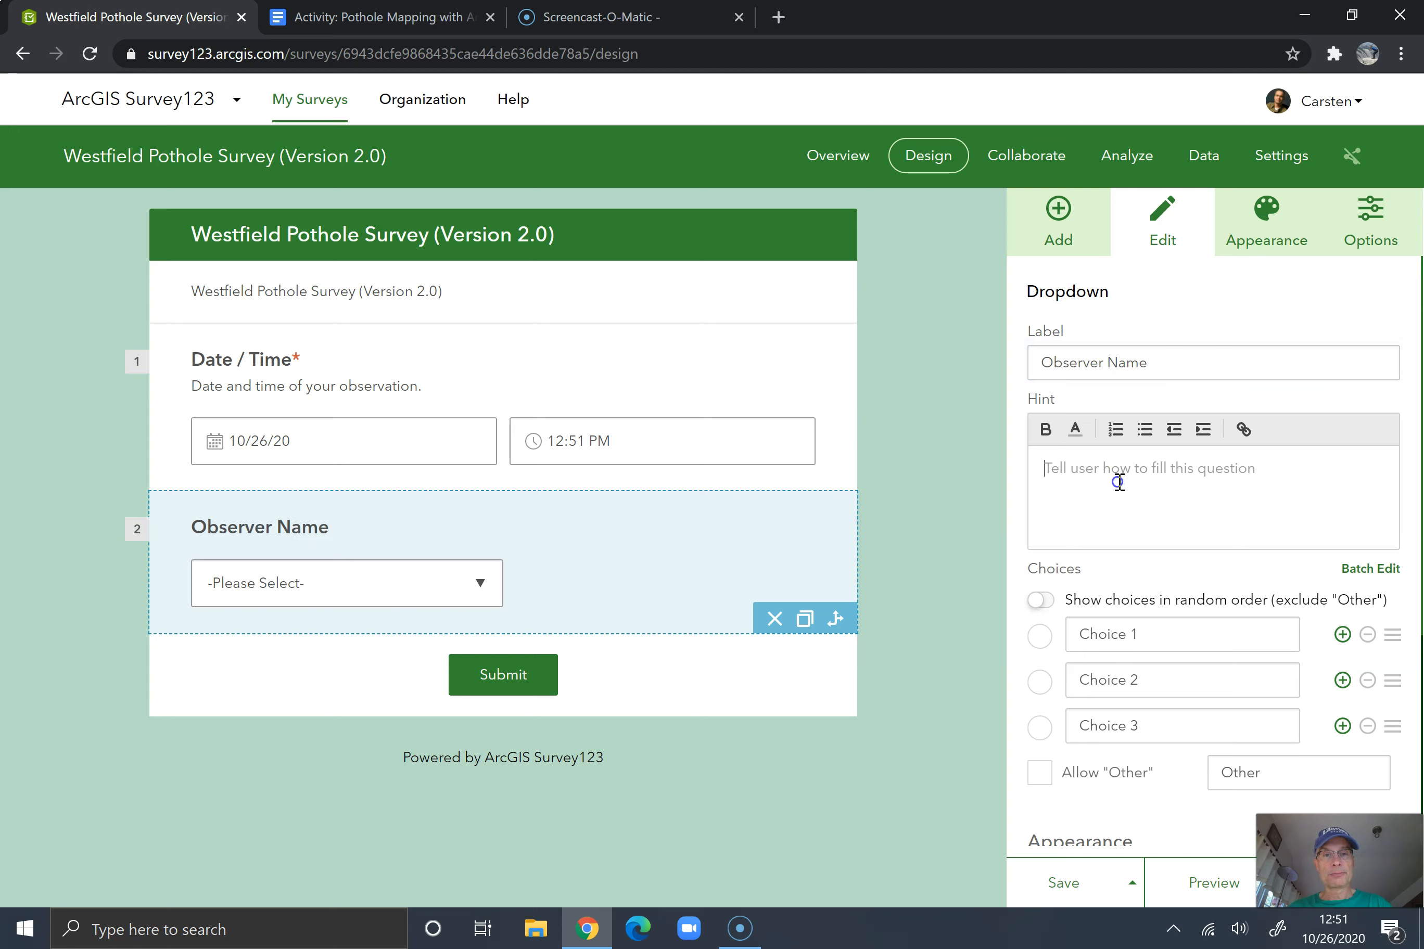
pyautogui.write('W')
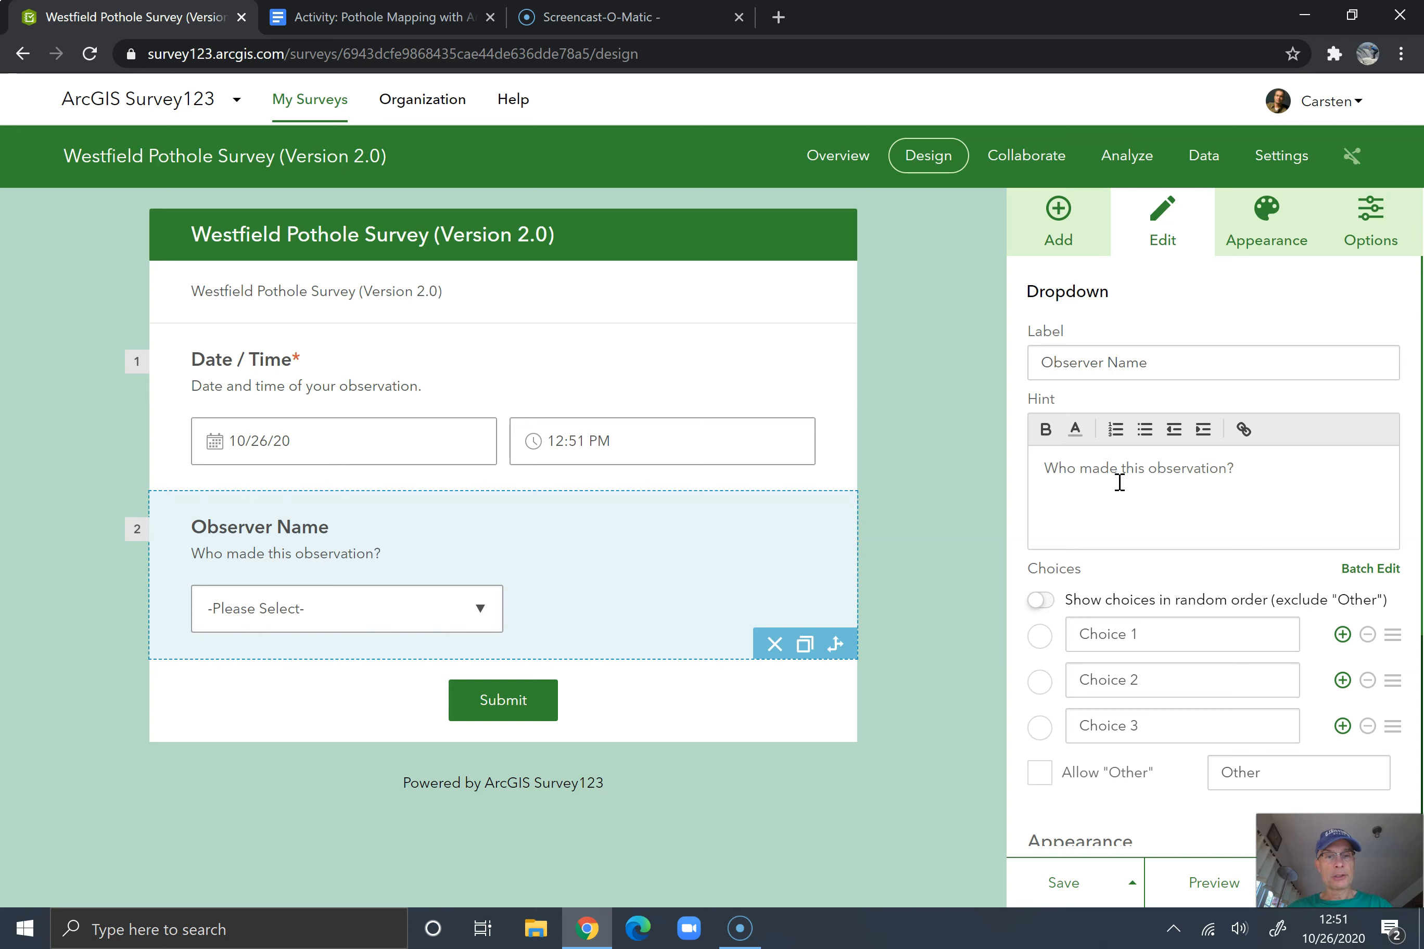
# Replace the Observer Name question's three placeholder choices with the observers' full names
pyautogui.scroll(-2, 1164, 499)
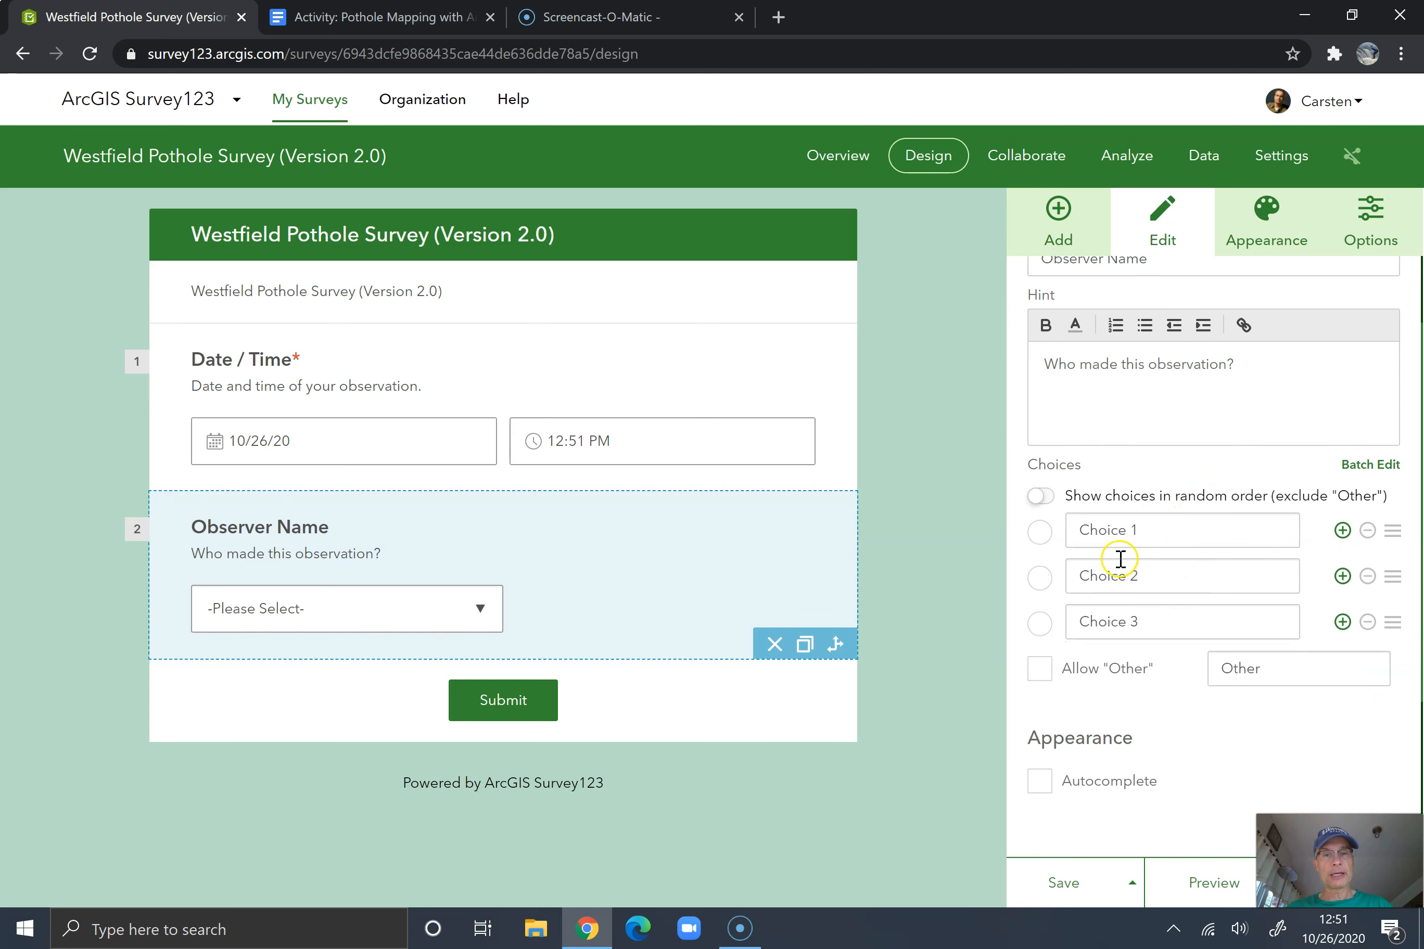
pyautogui.click(1240, 536)
pyautogui.write('Carsty')
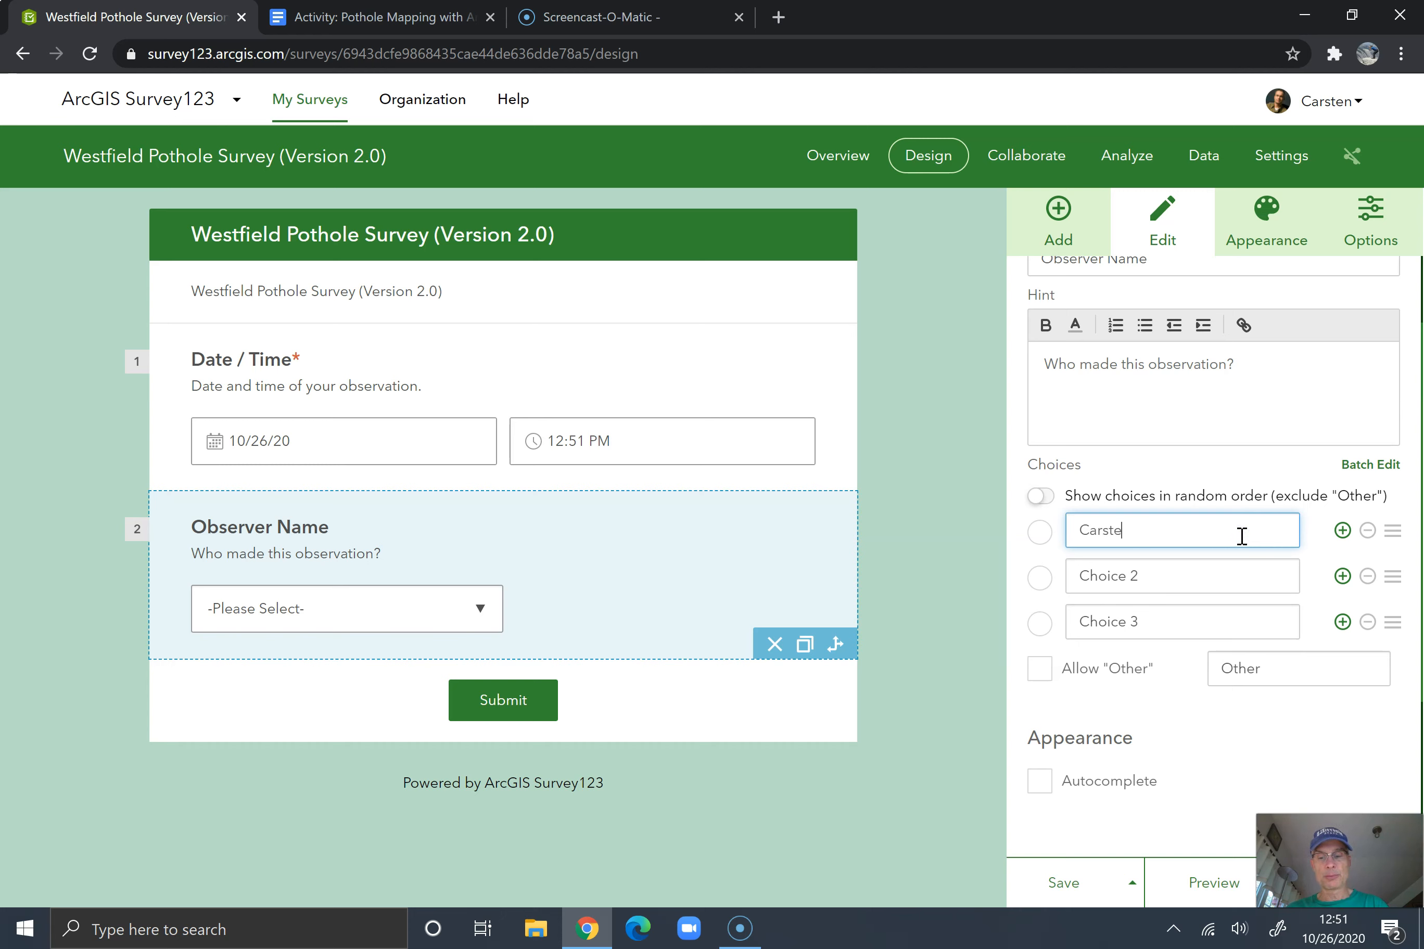
pyautogui.press('Tab')
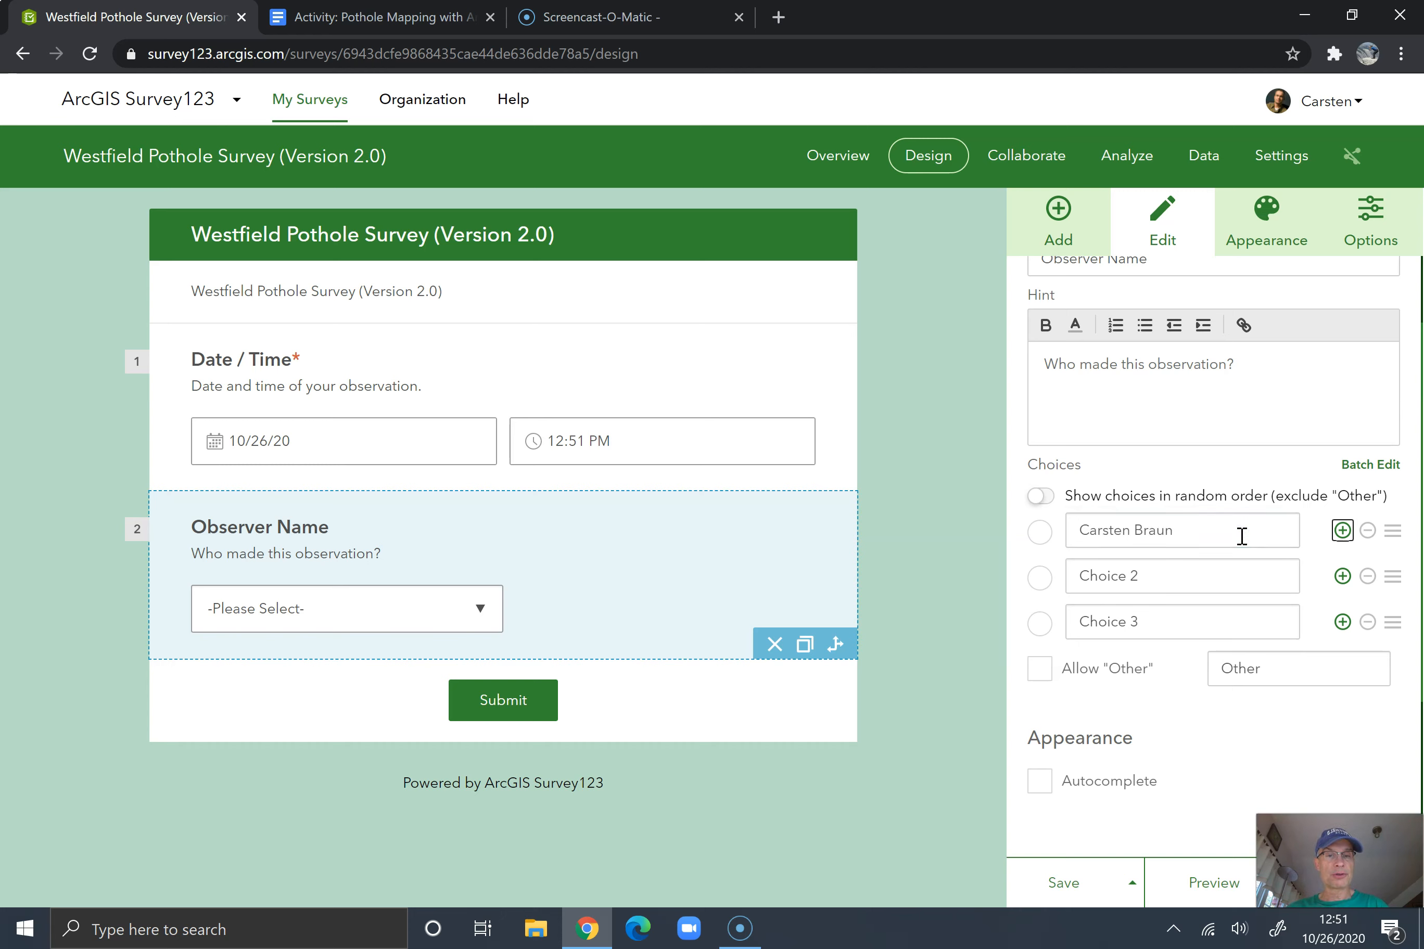
pyautogui.click(1206, 578)
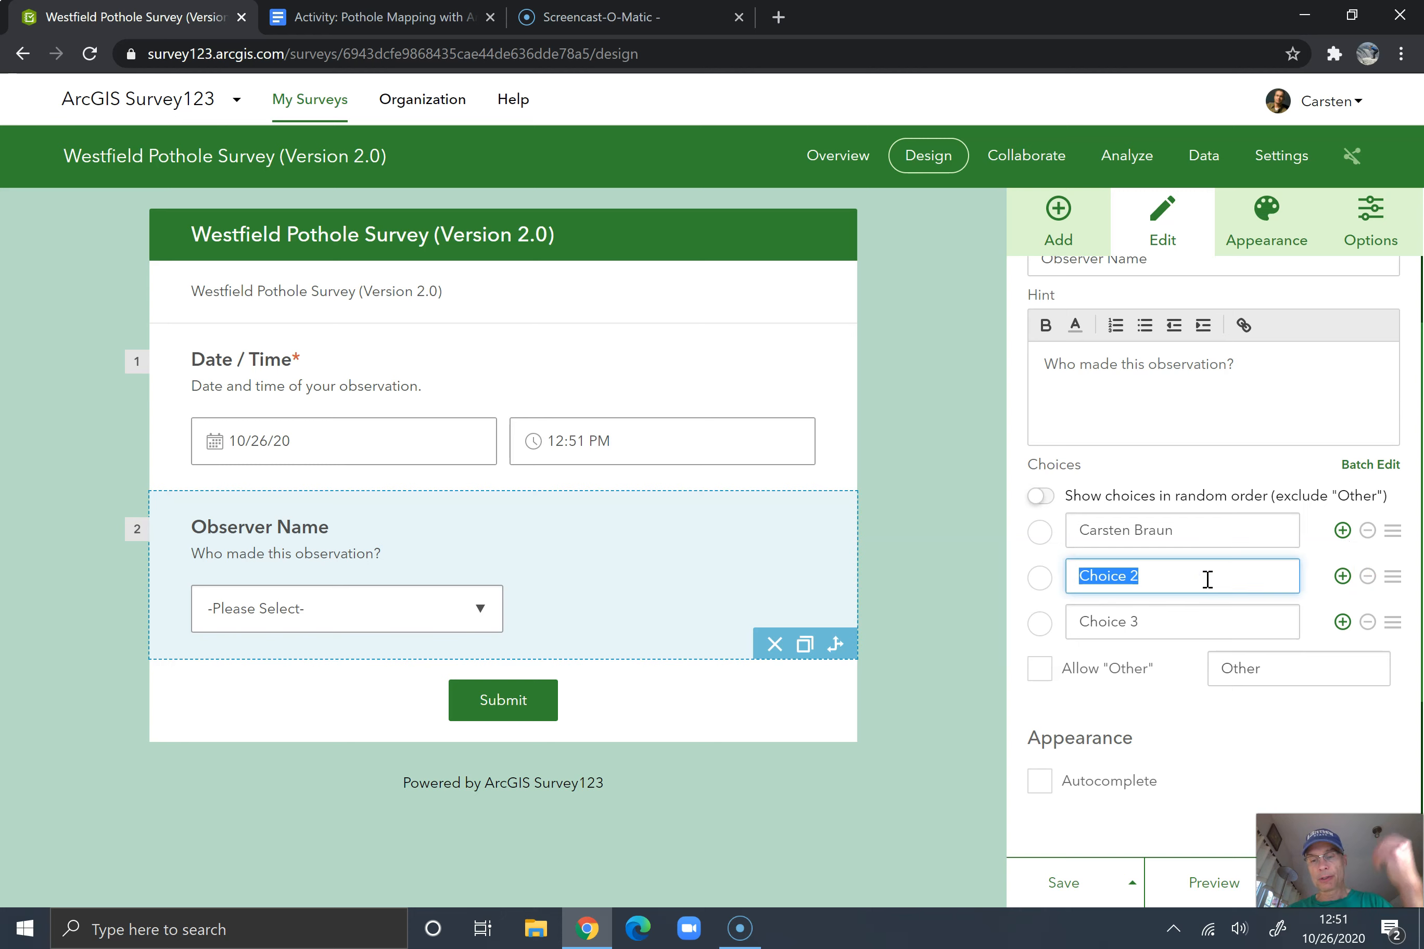
pyautogui.write('Joe Smith')
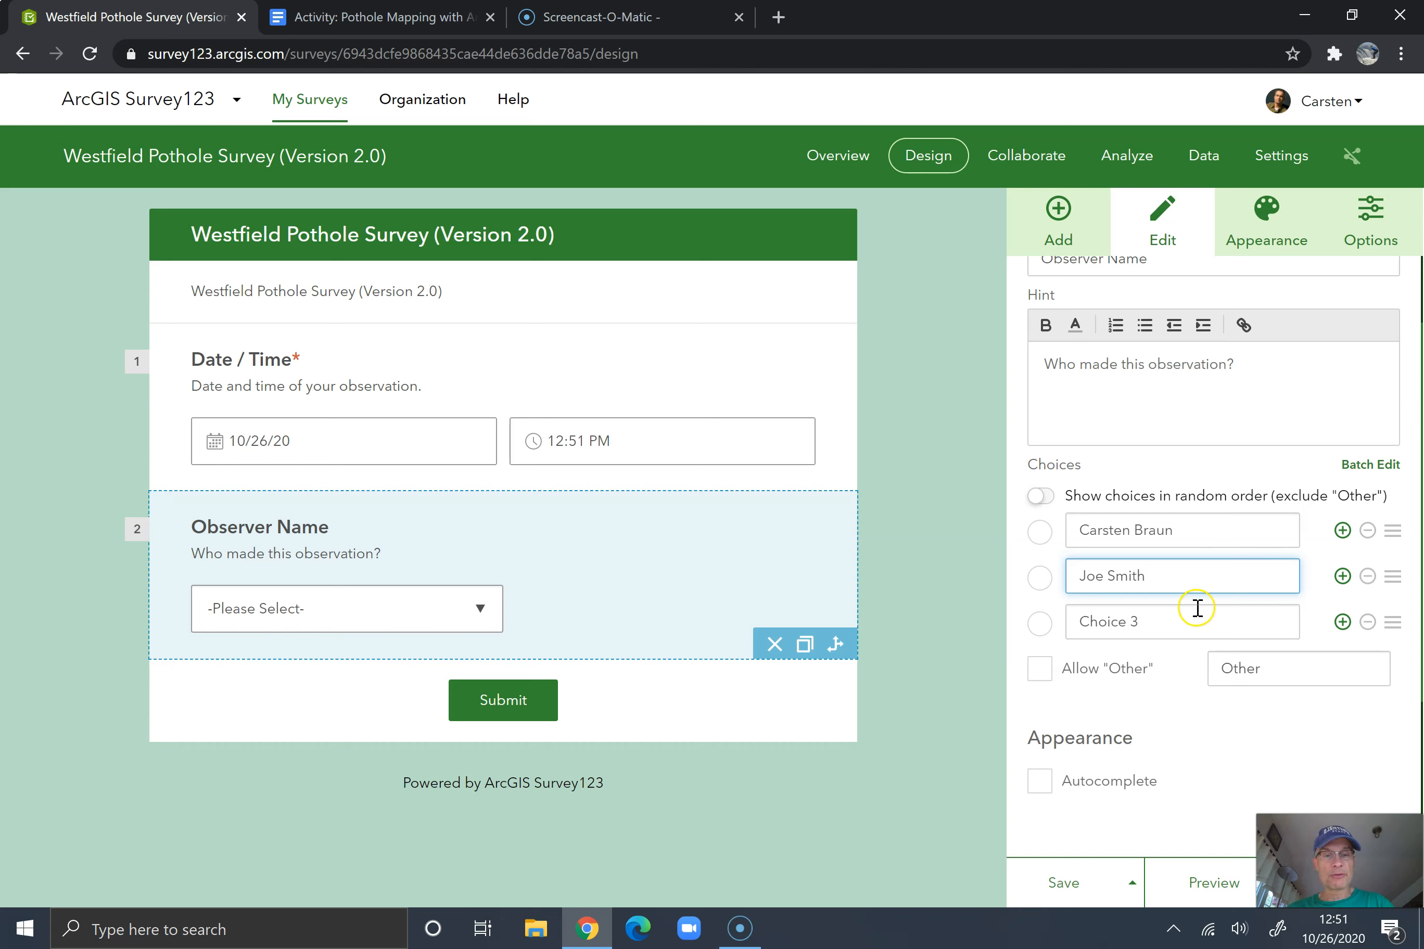
pyautogui.click(1182, 634)
pyautogui.write('D')
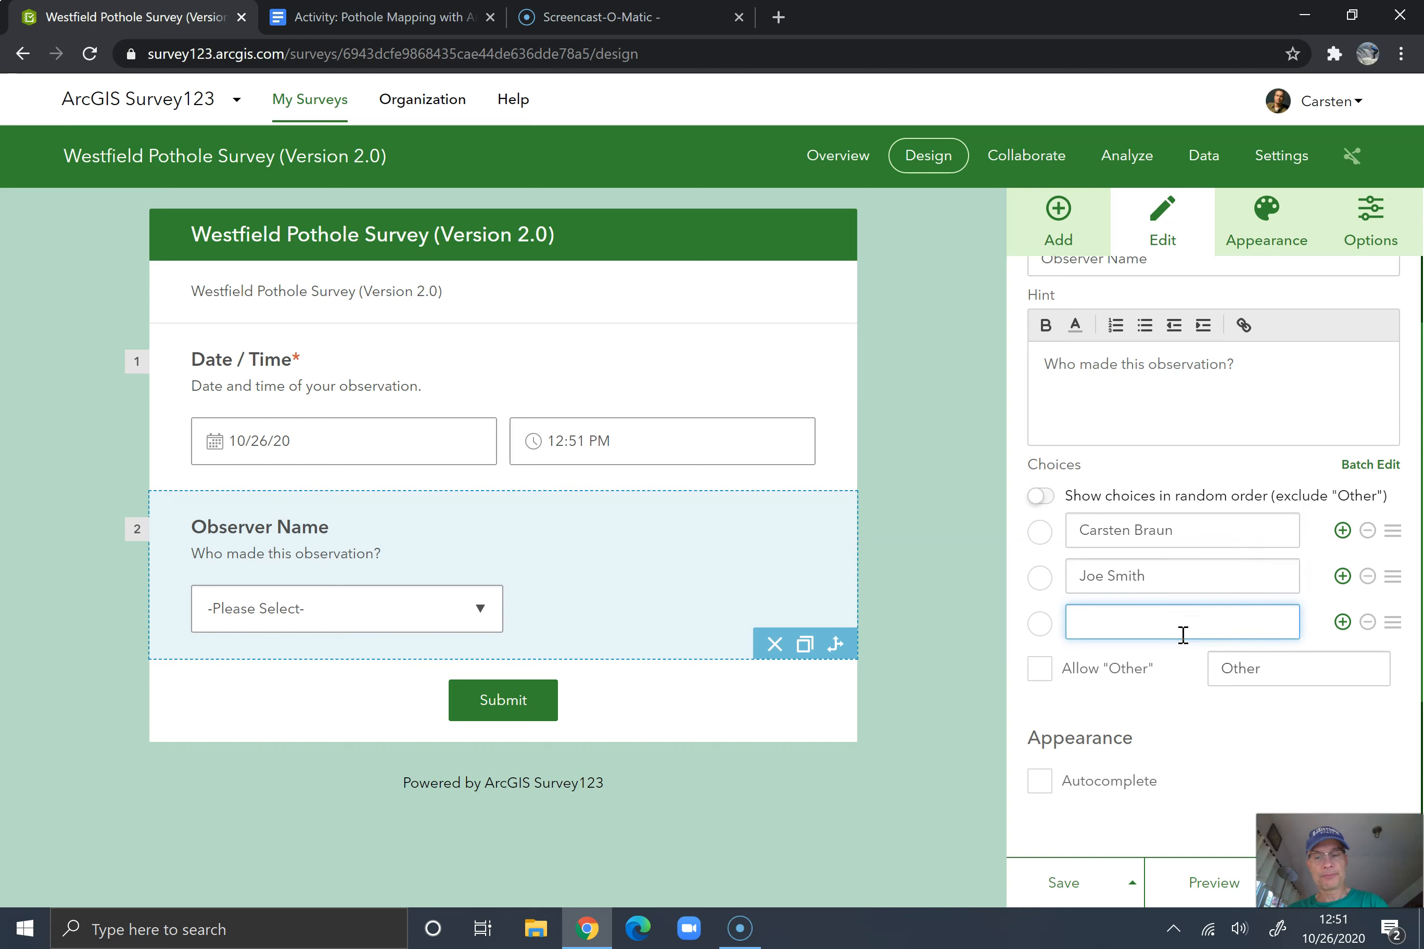
pyautogui.write('ue Jones')
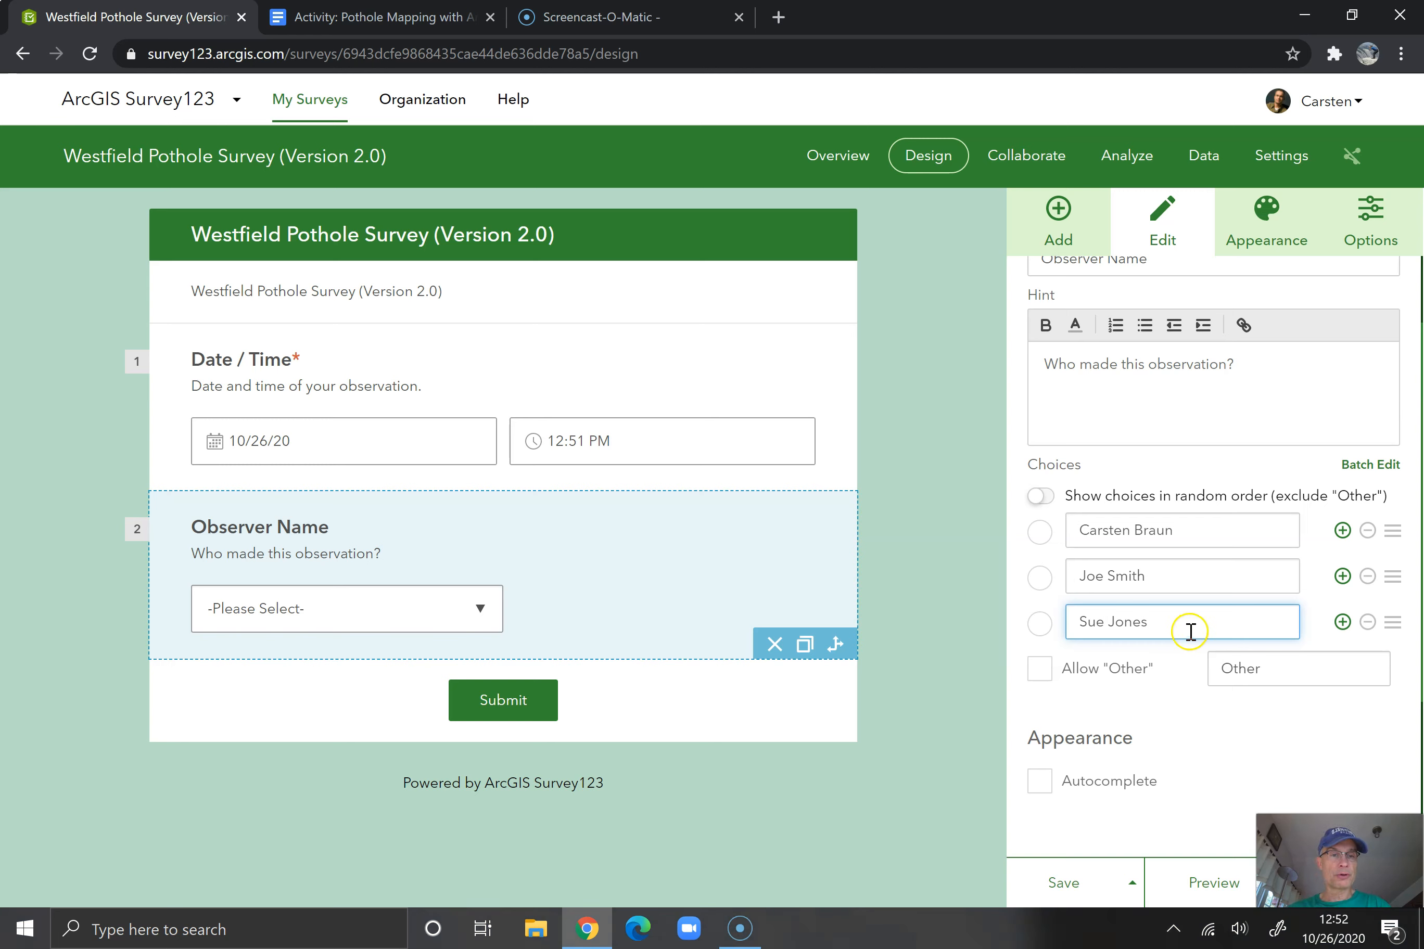
# Allow an "Other" answer for the Observer Name question, make the question required, and save the survey
pyautogui.click(1049, 670)
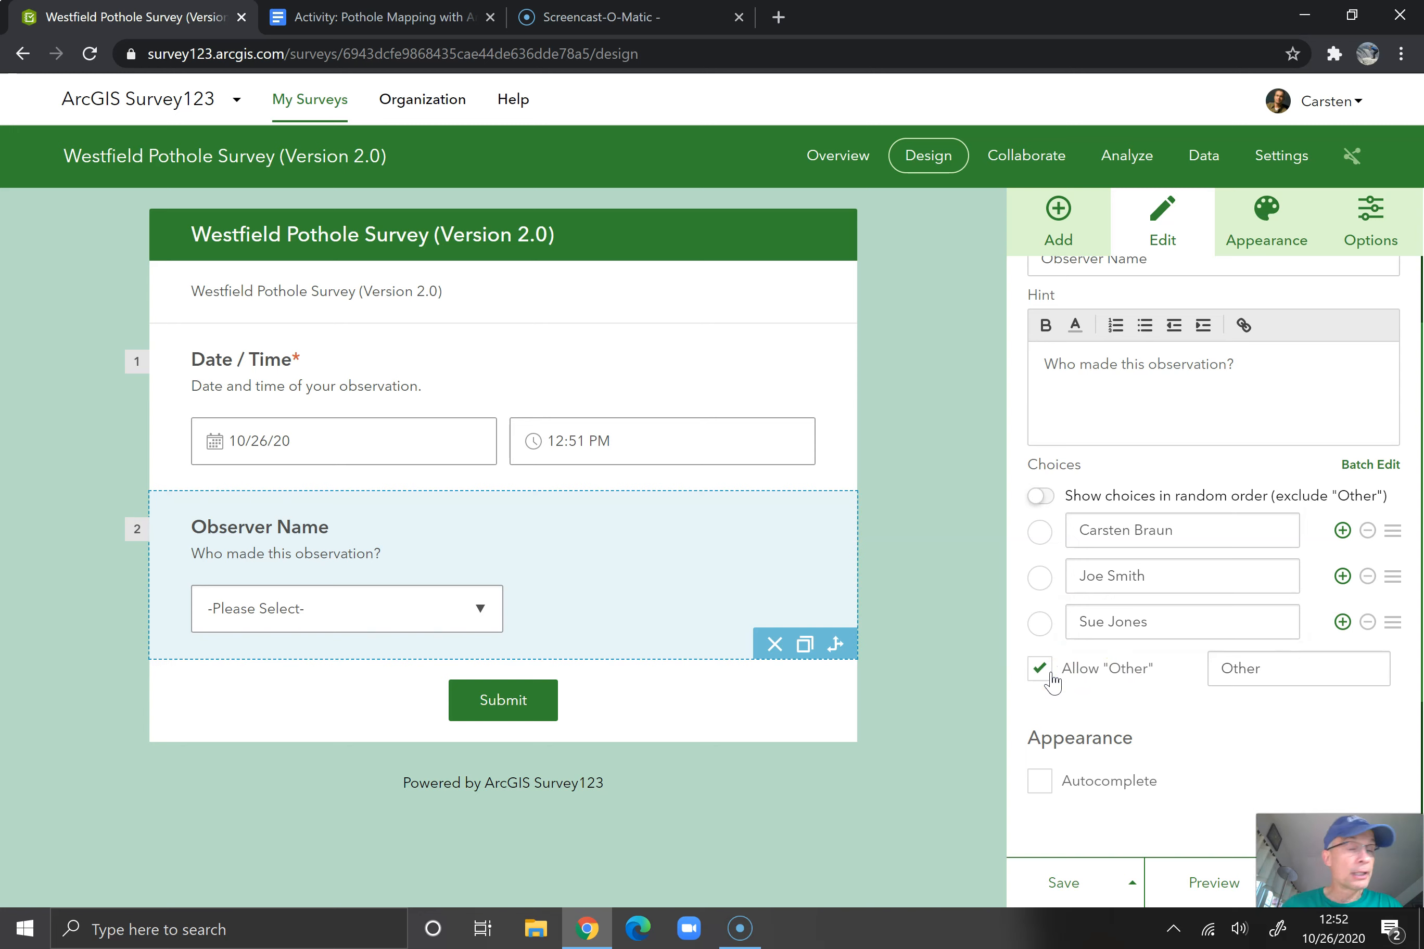
pyautogui.scroll(-3, 1106, 673)
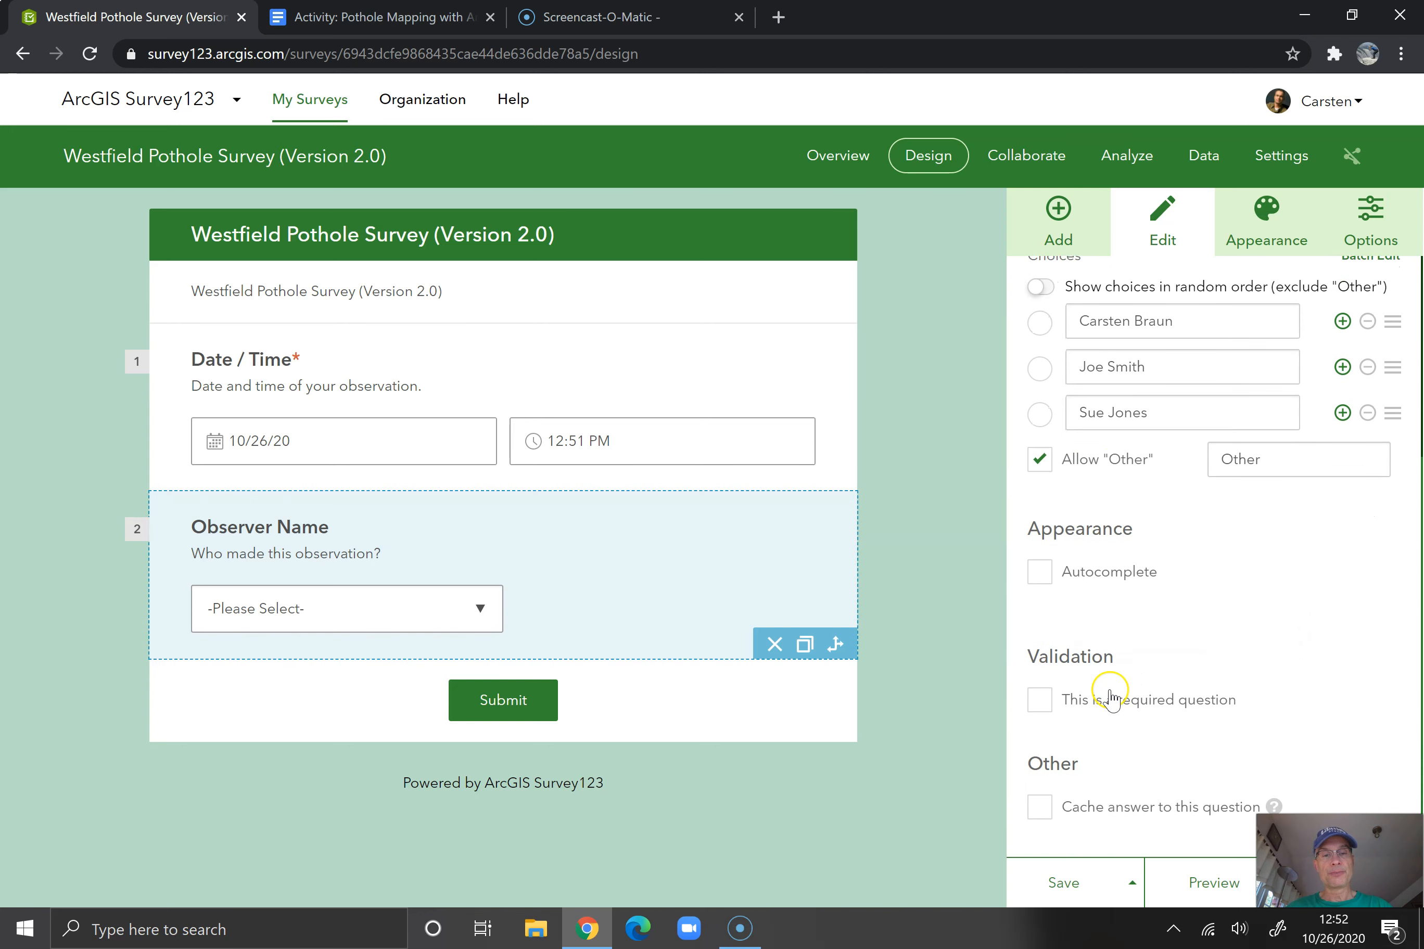
pyautogui.scroll(-1, 1110, 693)
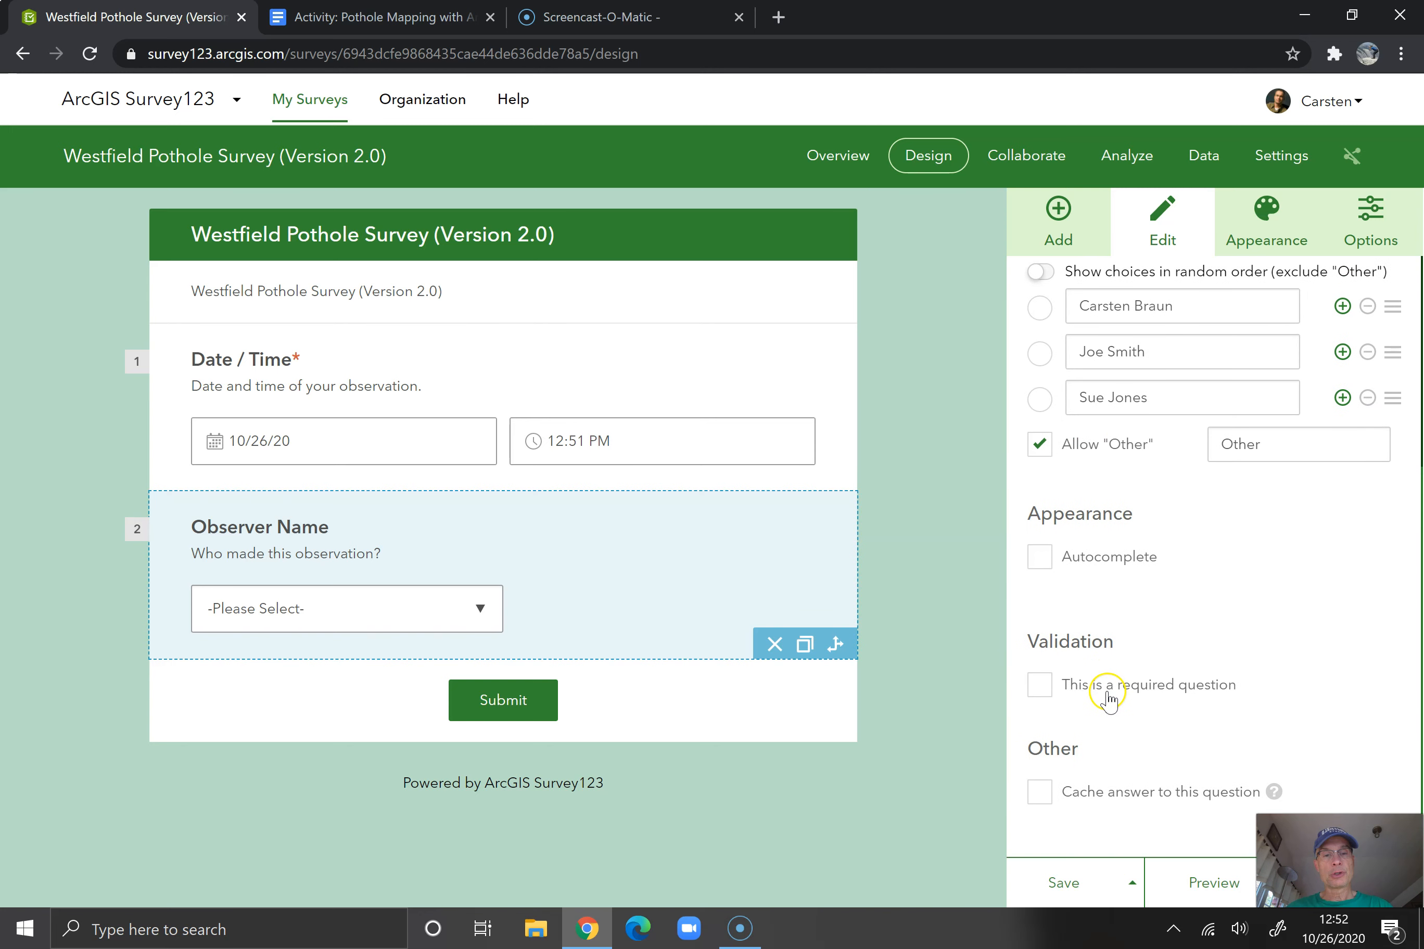
pyautogui.click(1039, 685)
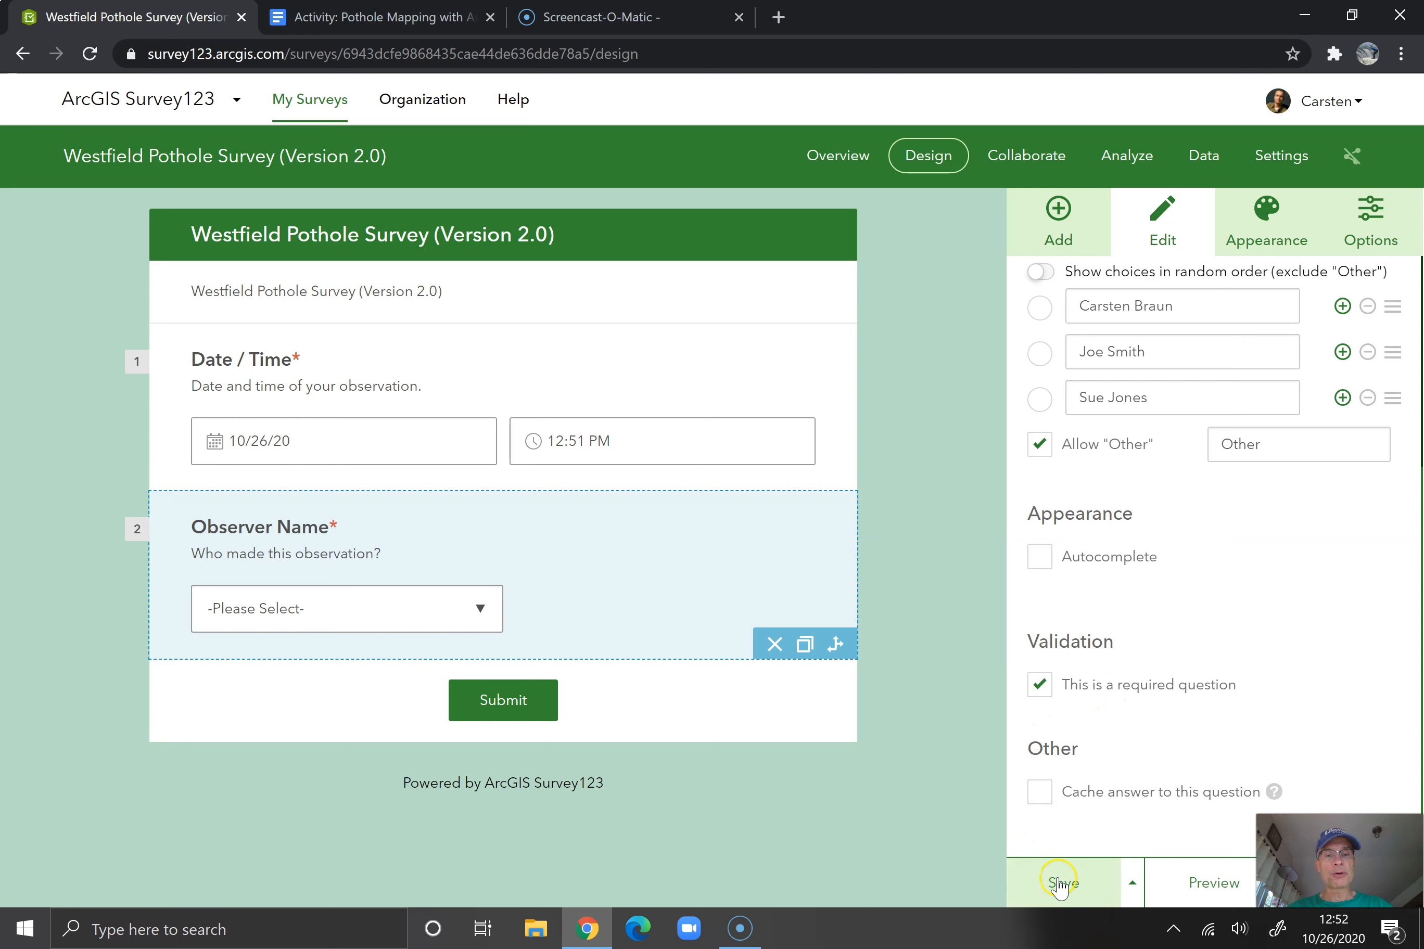
pyautogui.click(1062, 880)
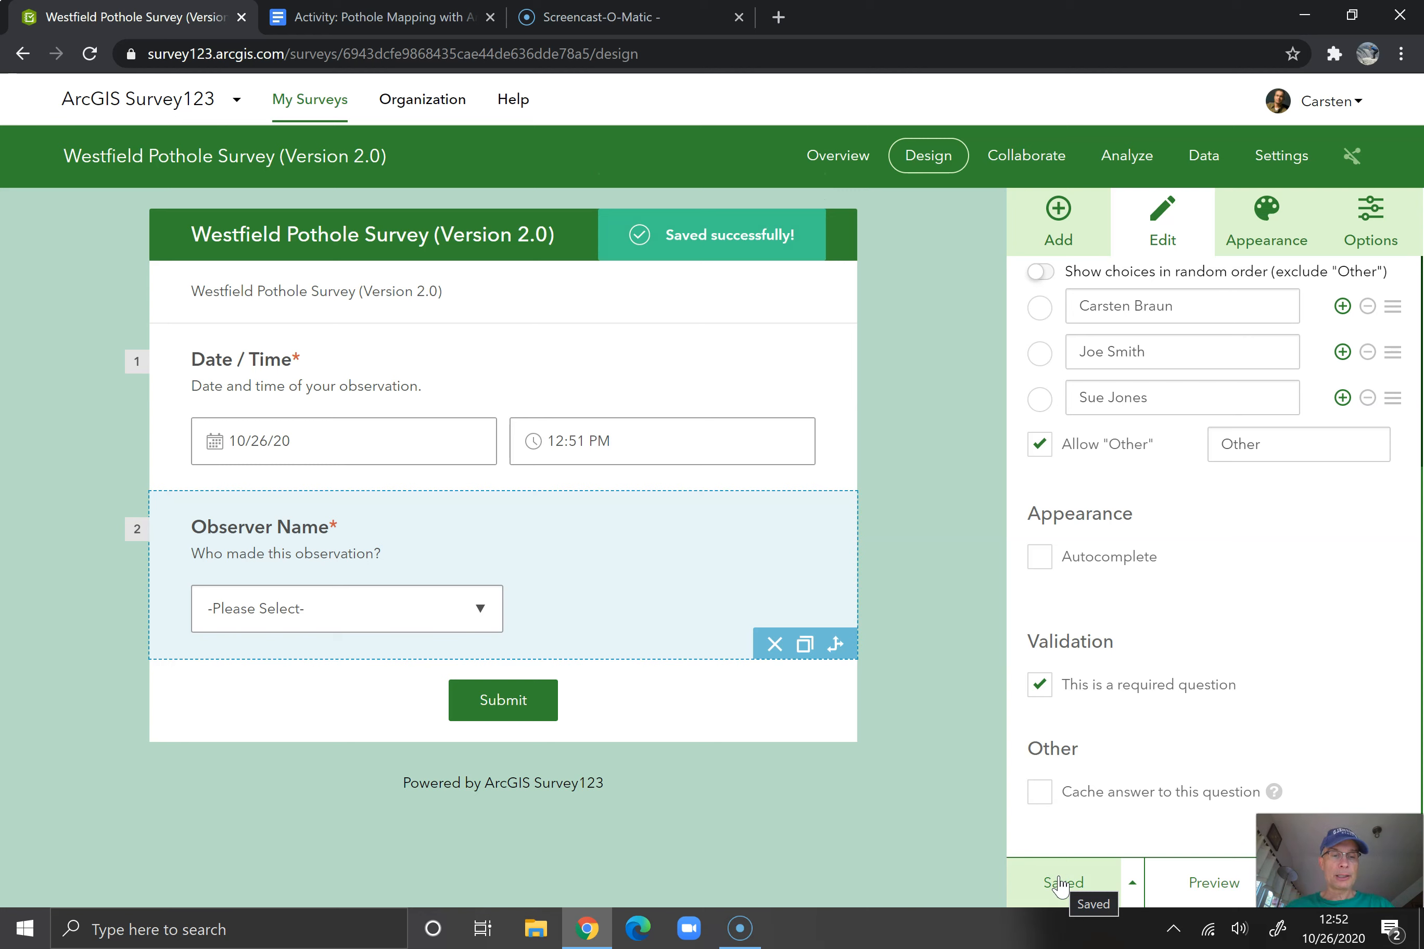
# Preview the survey in the desktop, phone and tablet layouts and return to the design view
pyautogui.click(1198, 883)
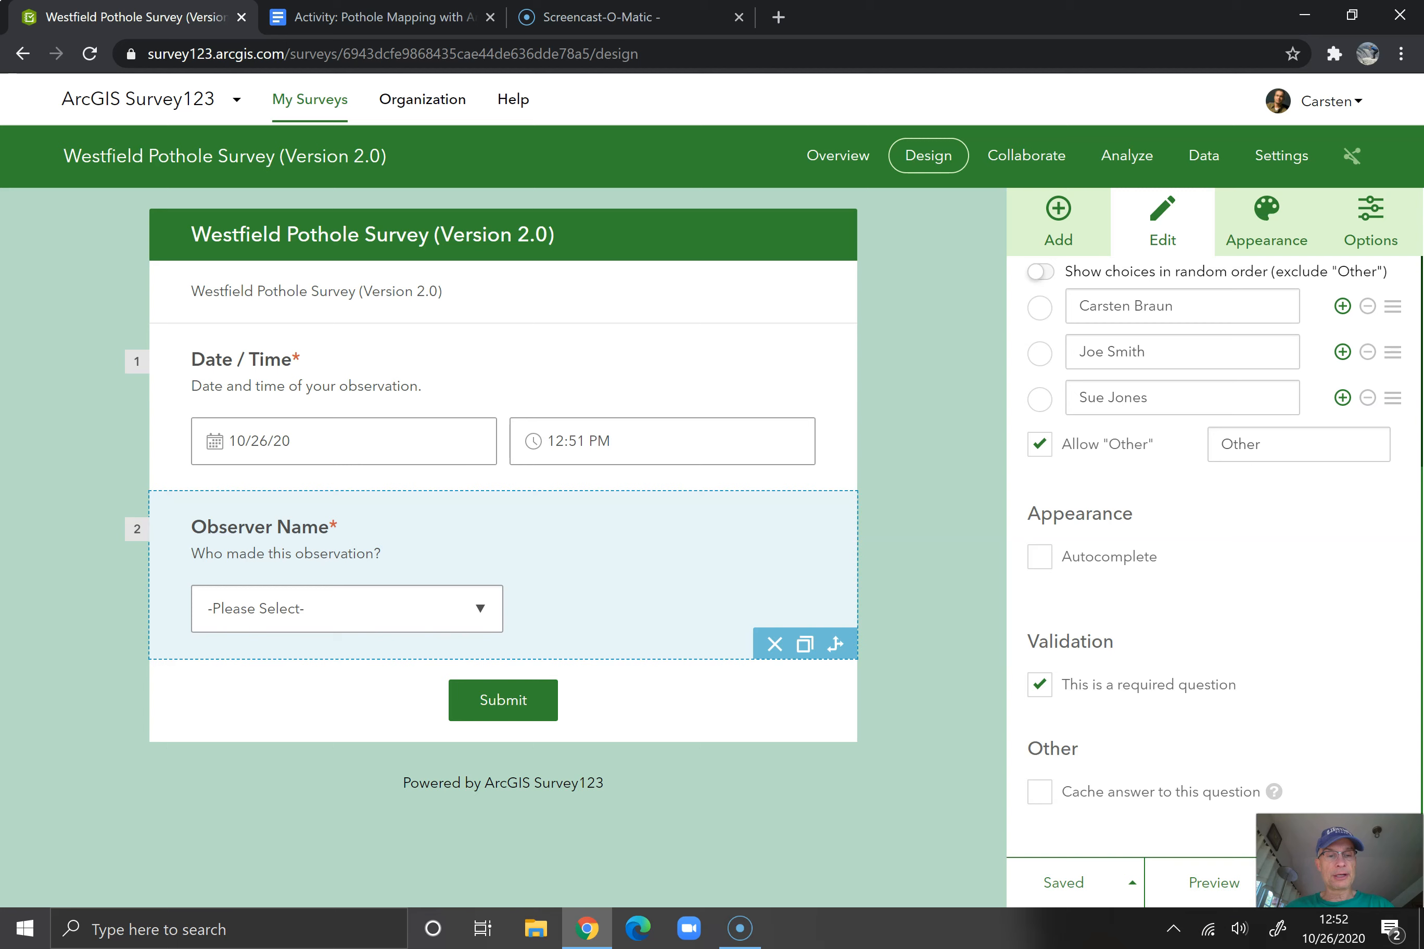
pyautogui.click(1216, 881)
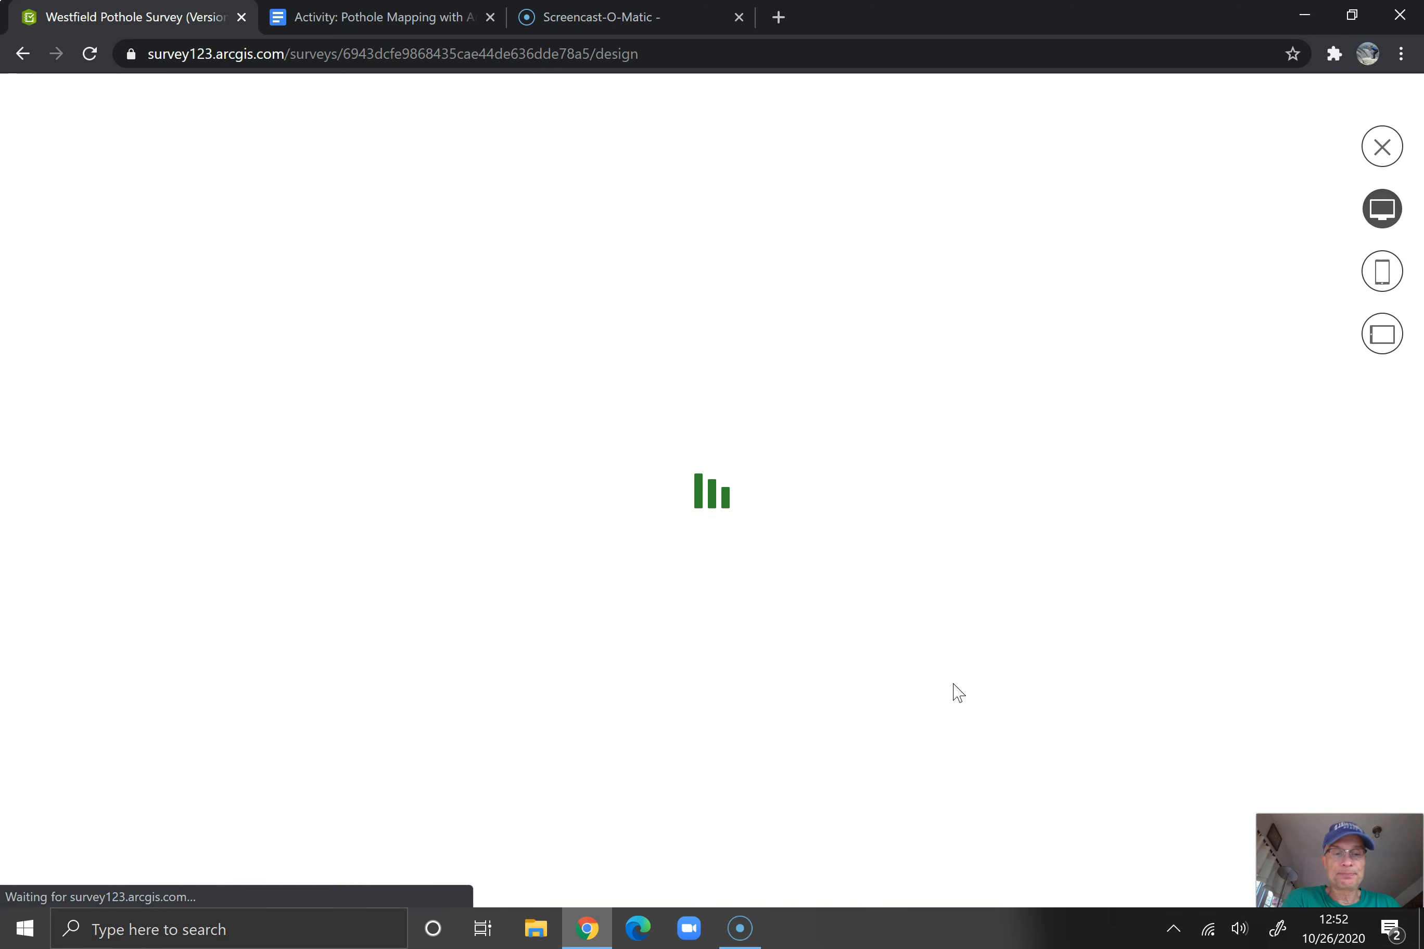
pyautogui.click(912, 658)
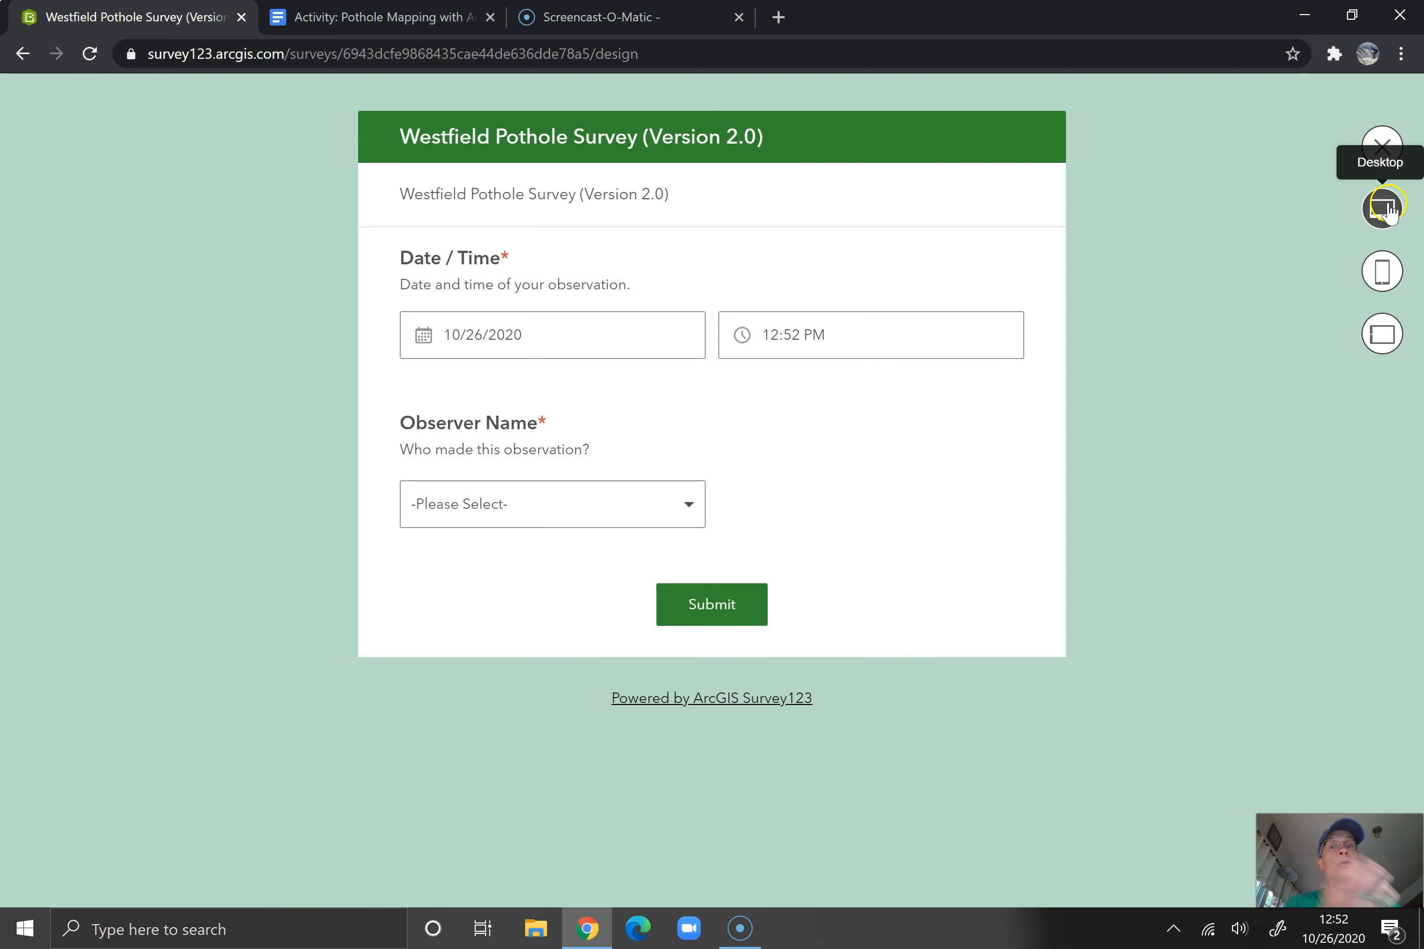
pyautogui.click(1378, 277)
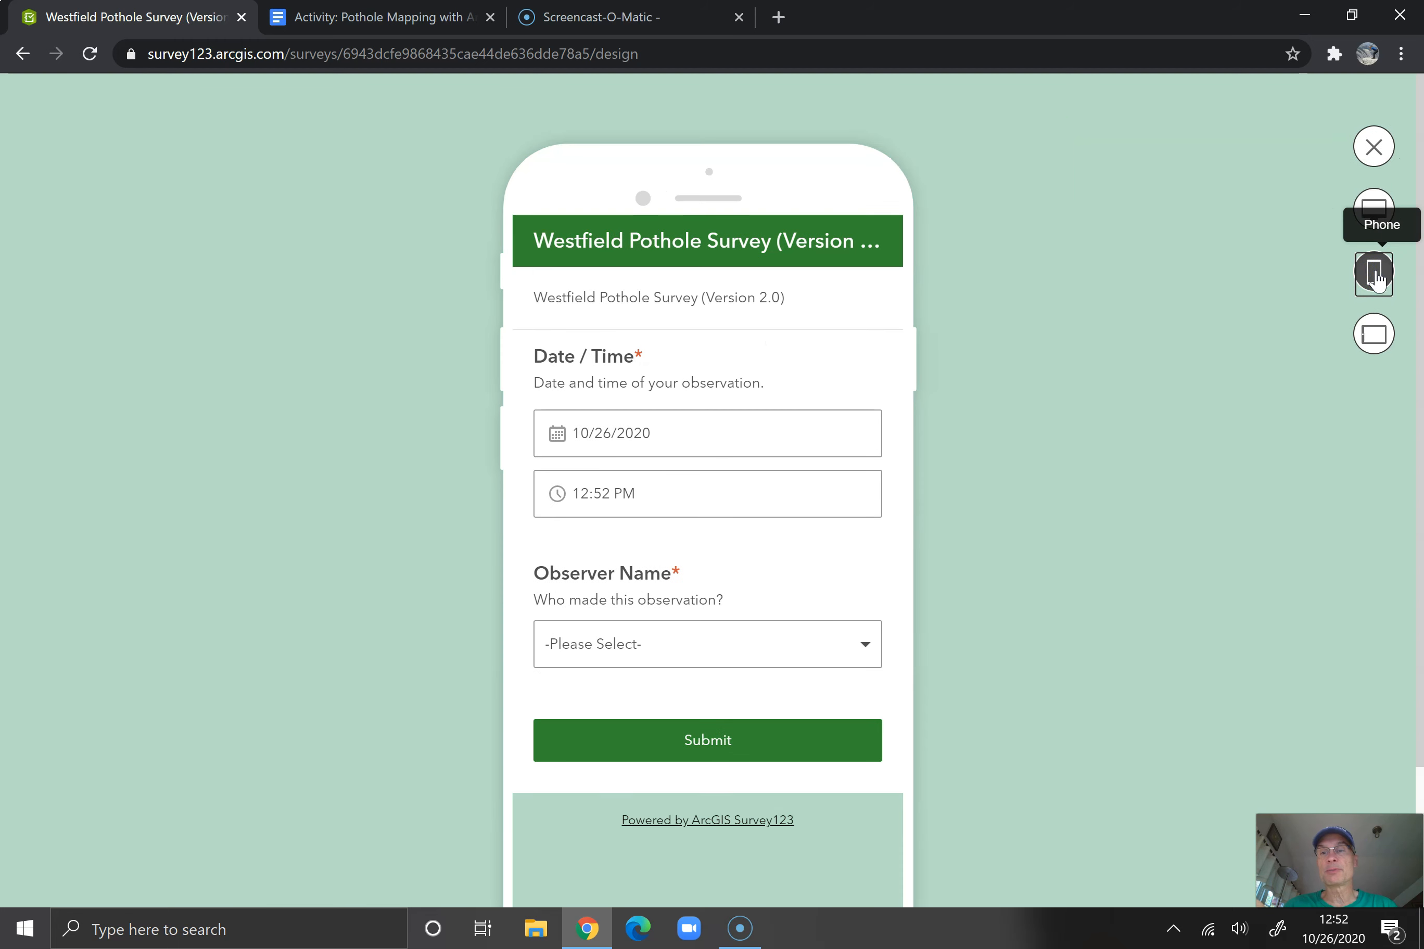
pyautogui.click(1376, 341)
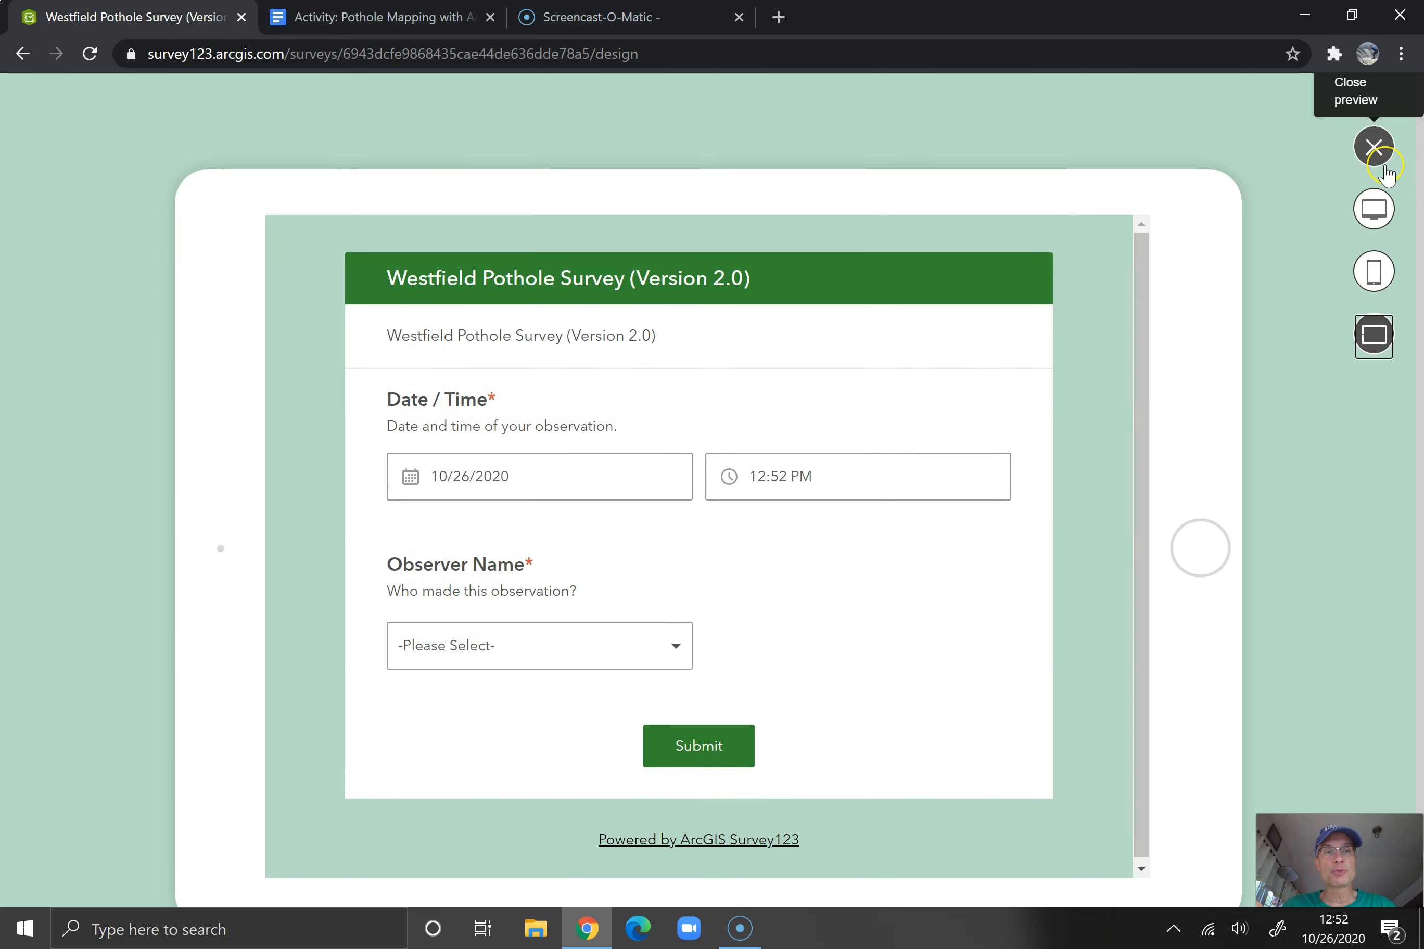
pyautogui.click(1374, 148)
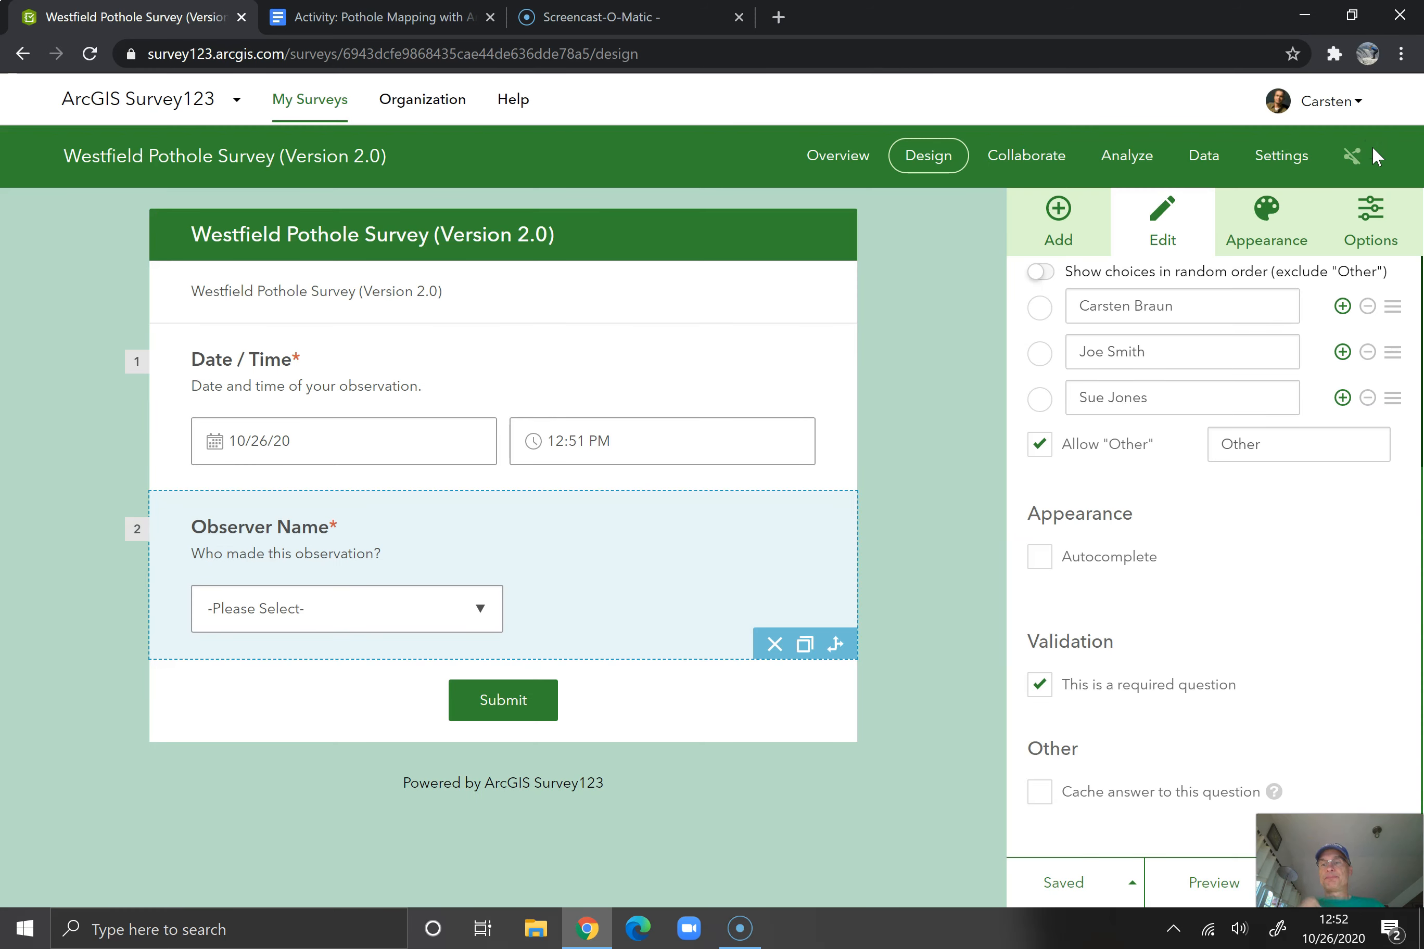
# Check the activity document's remaining fields and add a Number question labelled "Pothole Diameter (inches)"
pyautogui.click(388, 18)
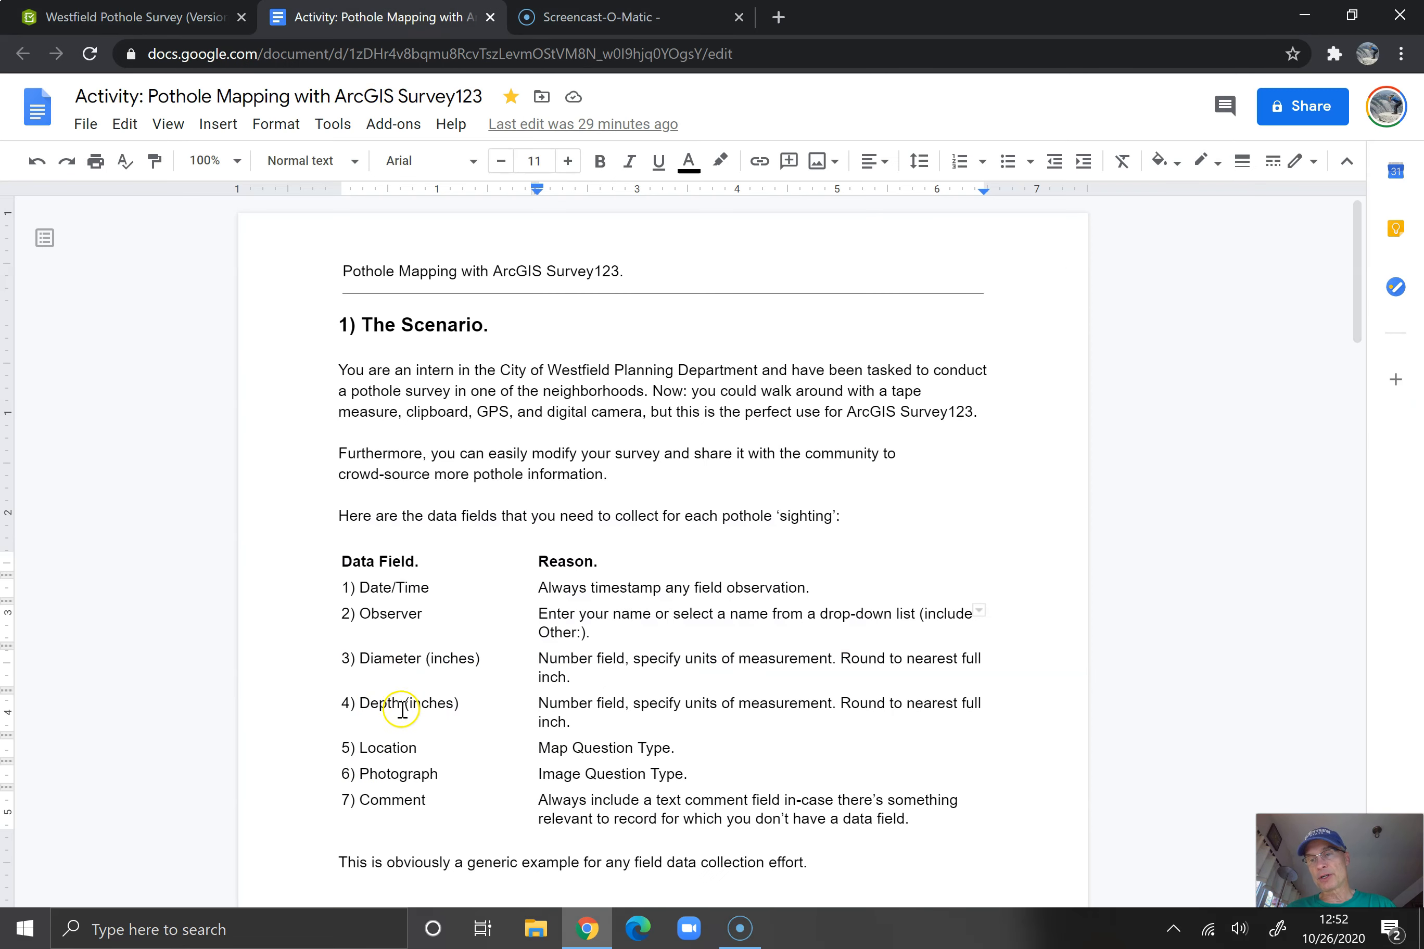
pyautogui.click(149, 18)
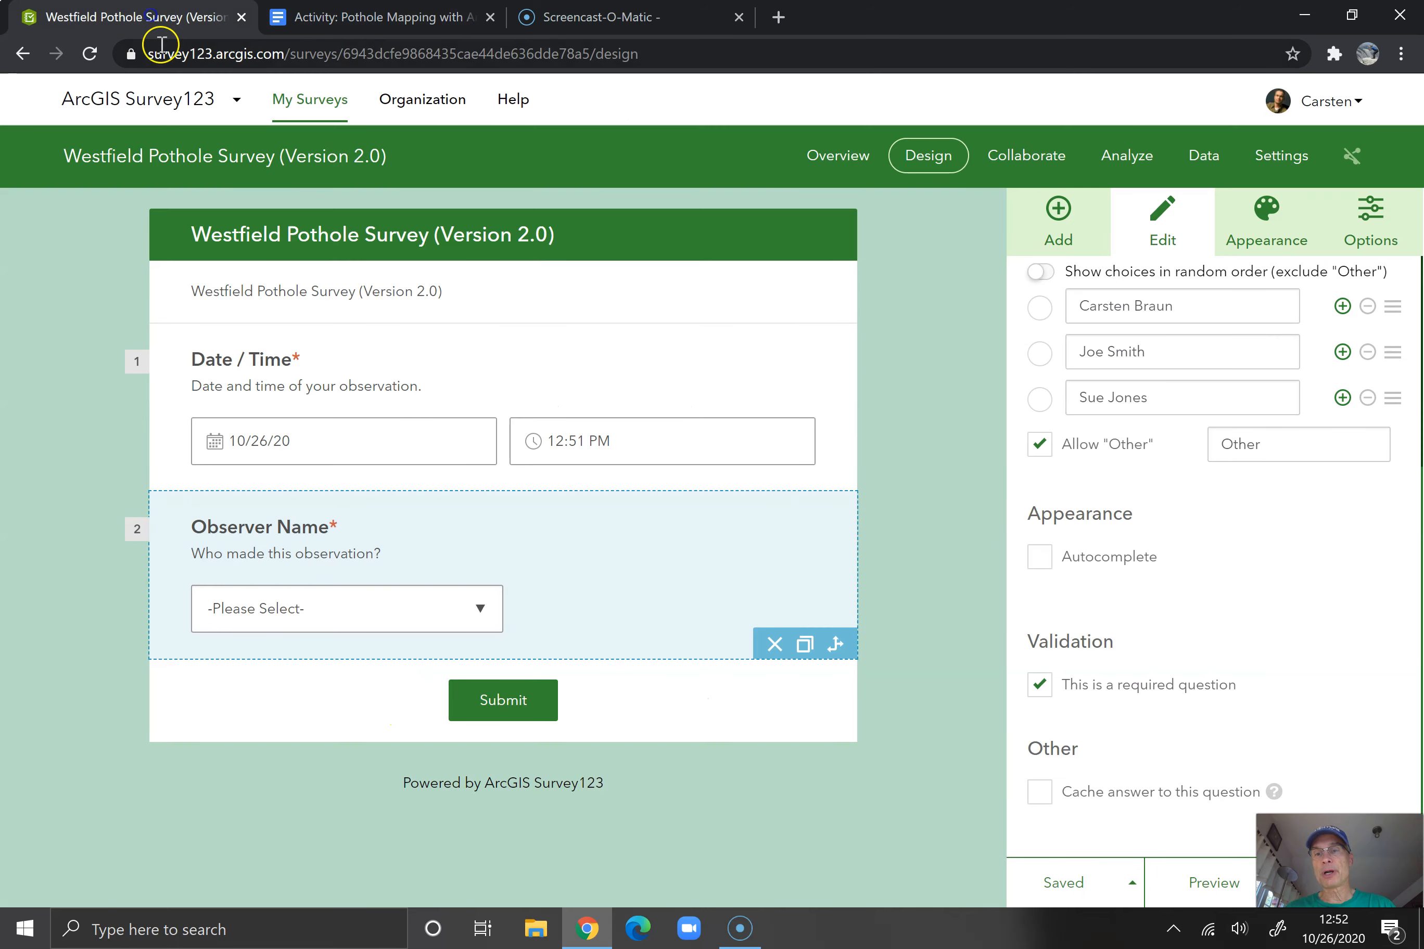
pyautogui.click(1057, 217)
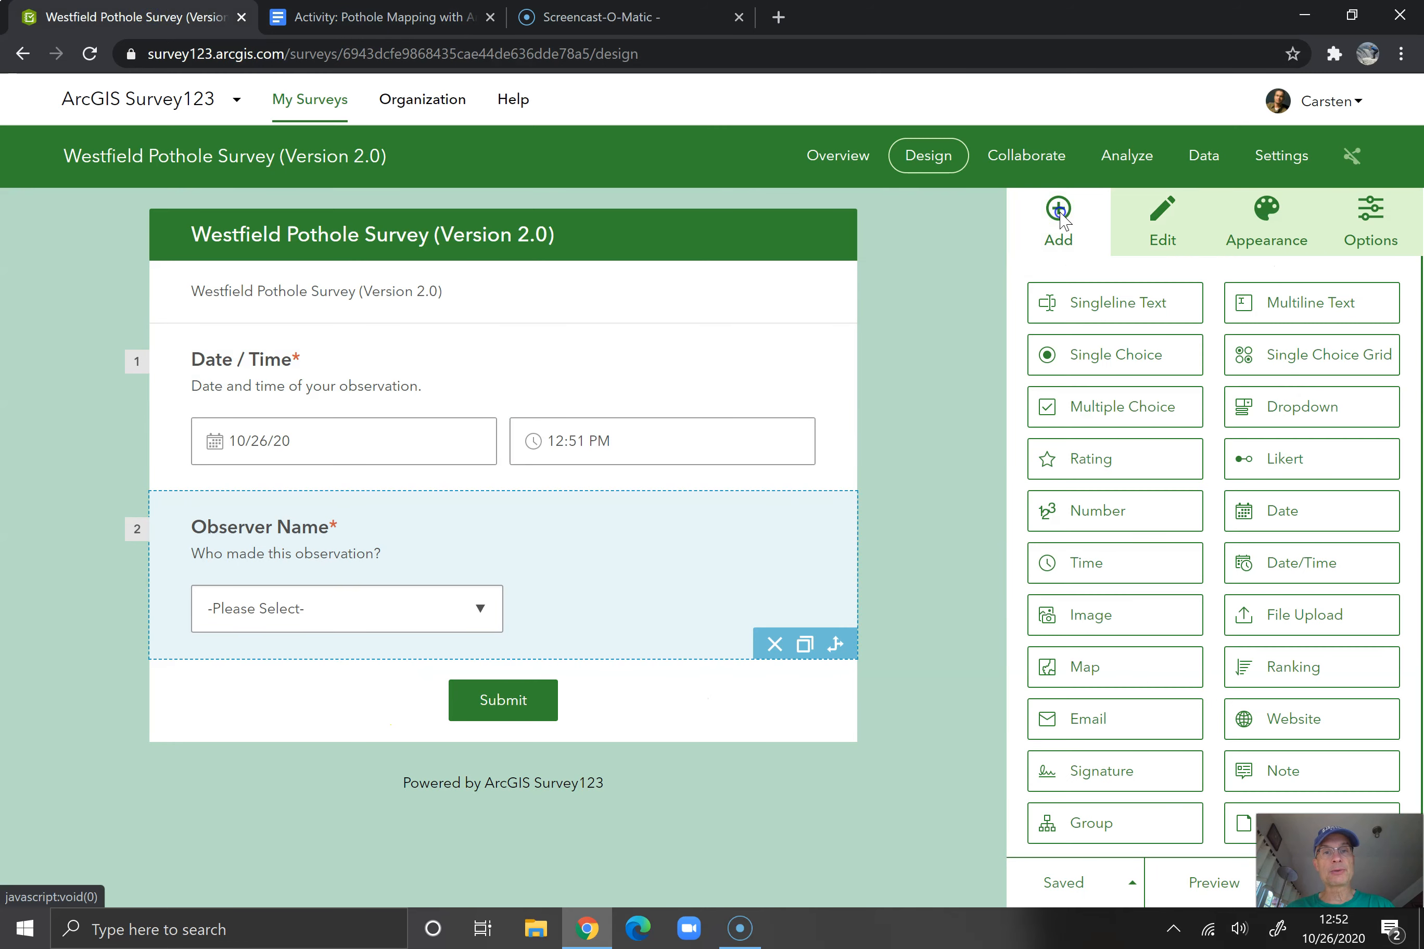
pyautogui.click(1076, 509)
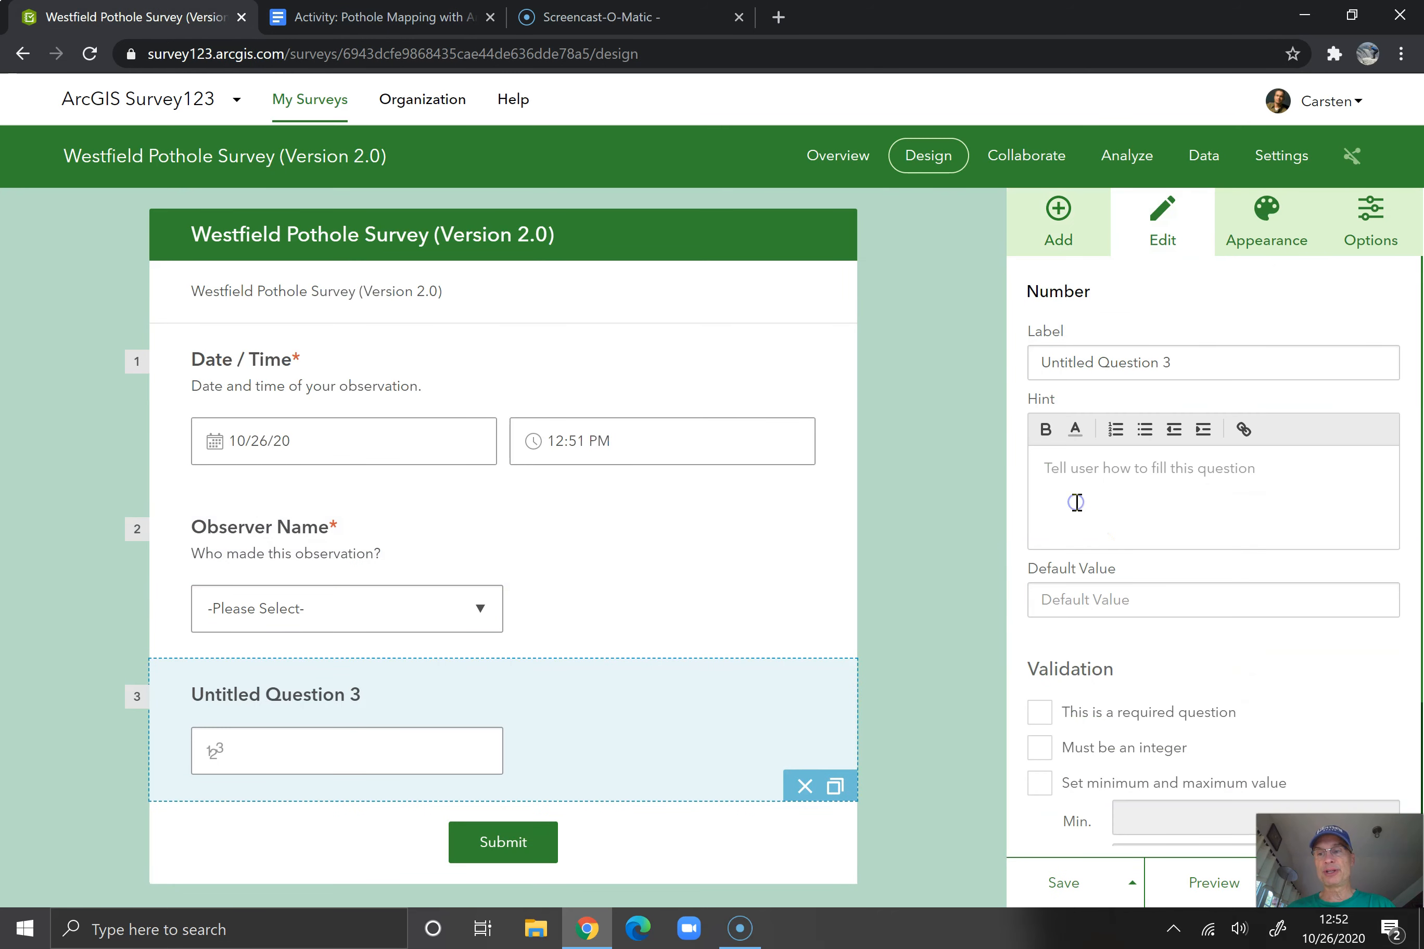
pyautogui.click(1119, 361)
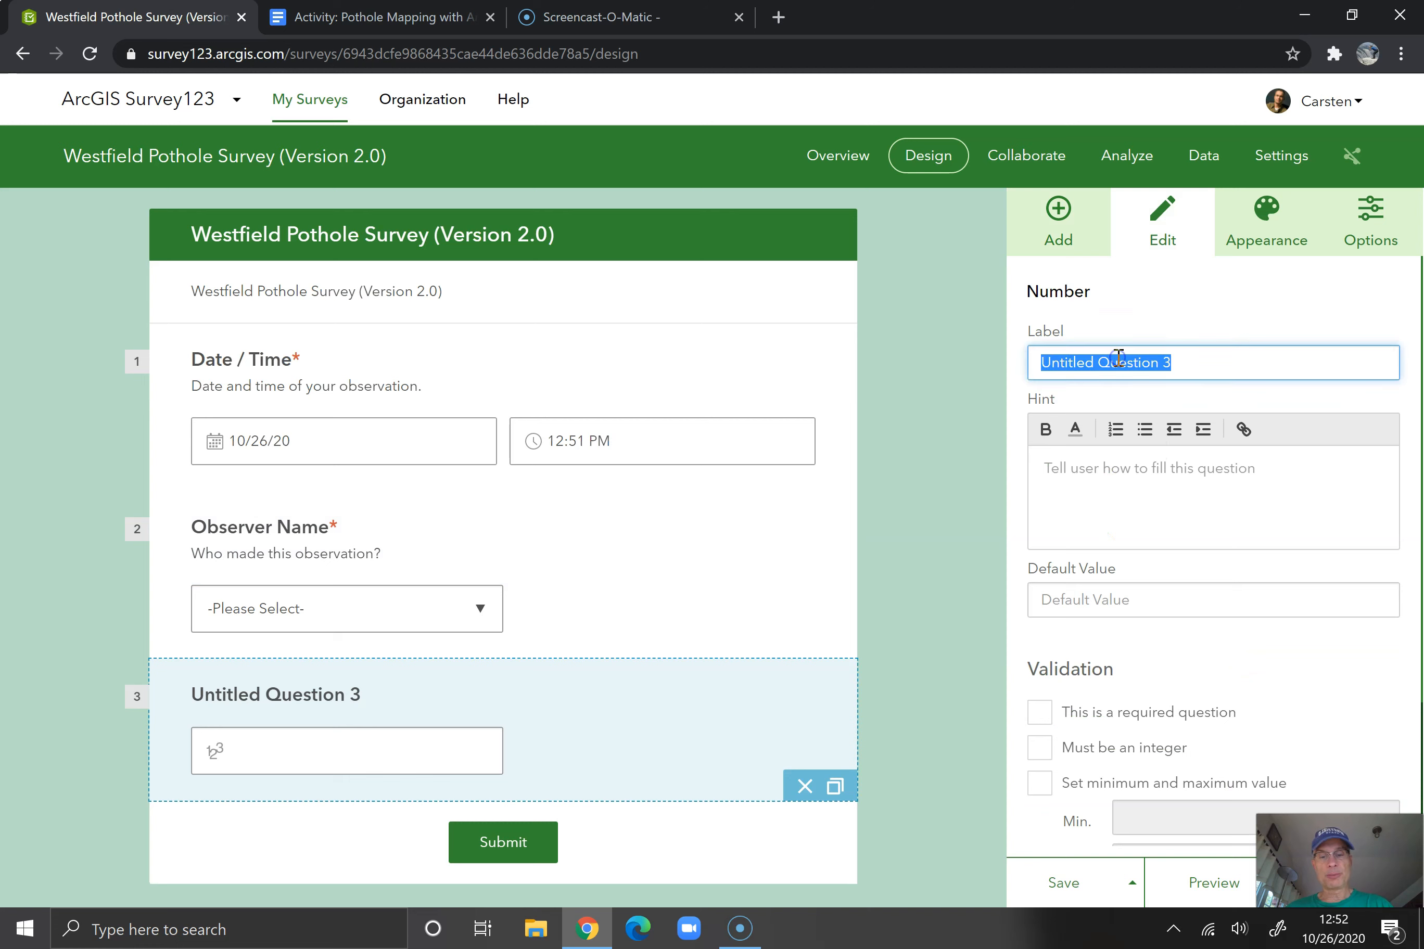
pyautogui.write('Pothole Diameter')
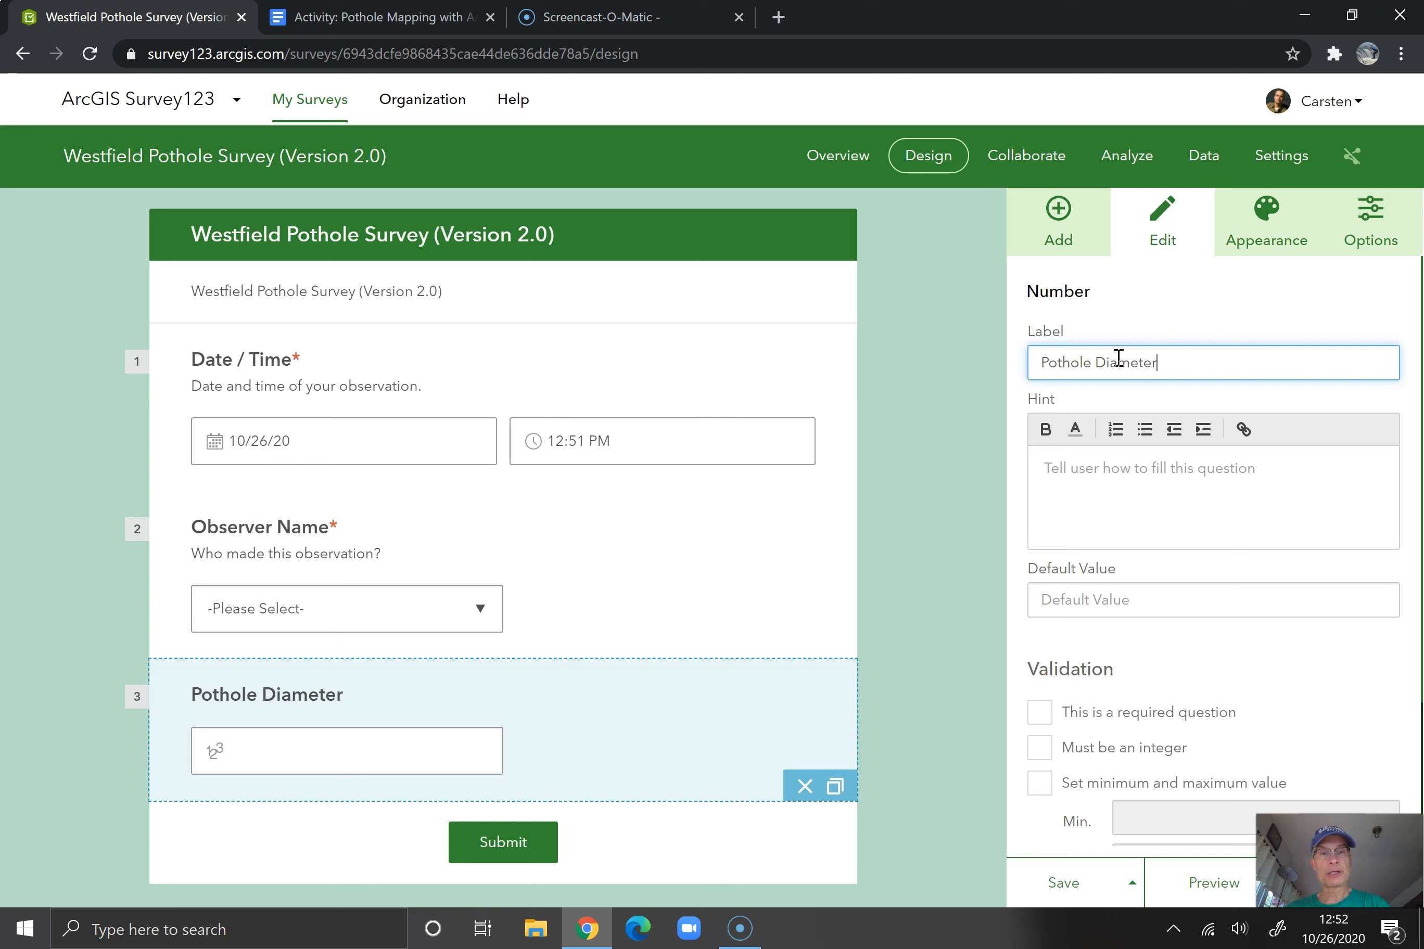
pyautogui.write(' (inchjes')
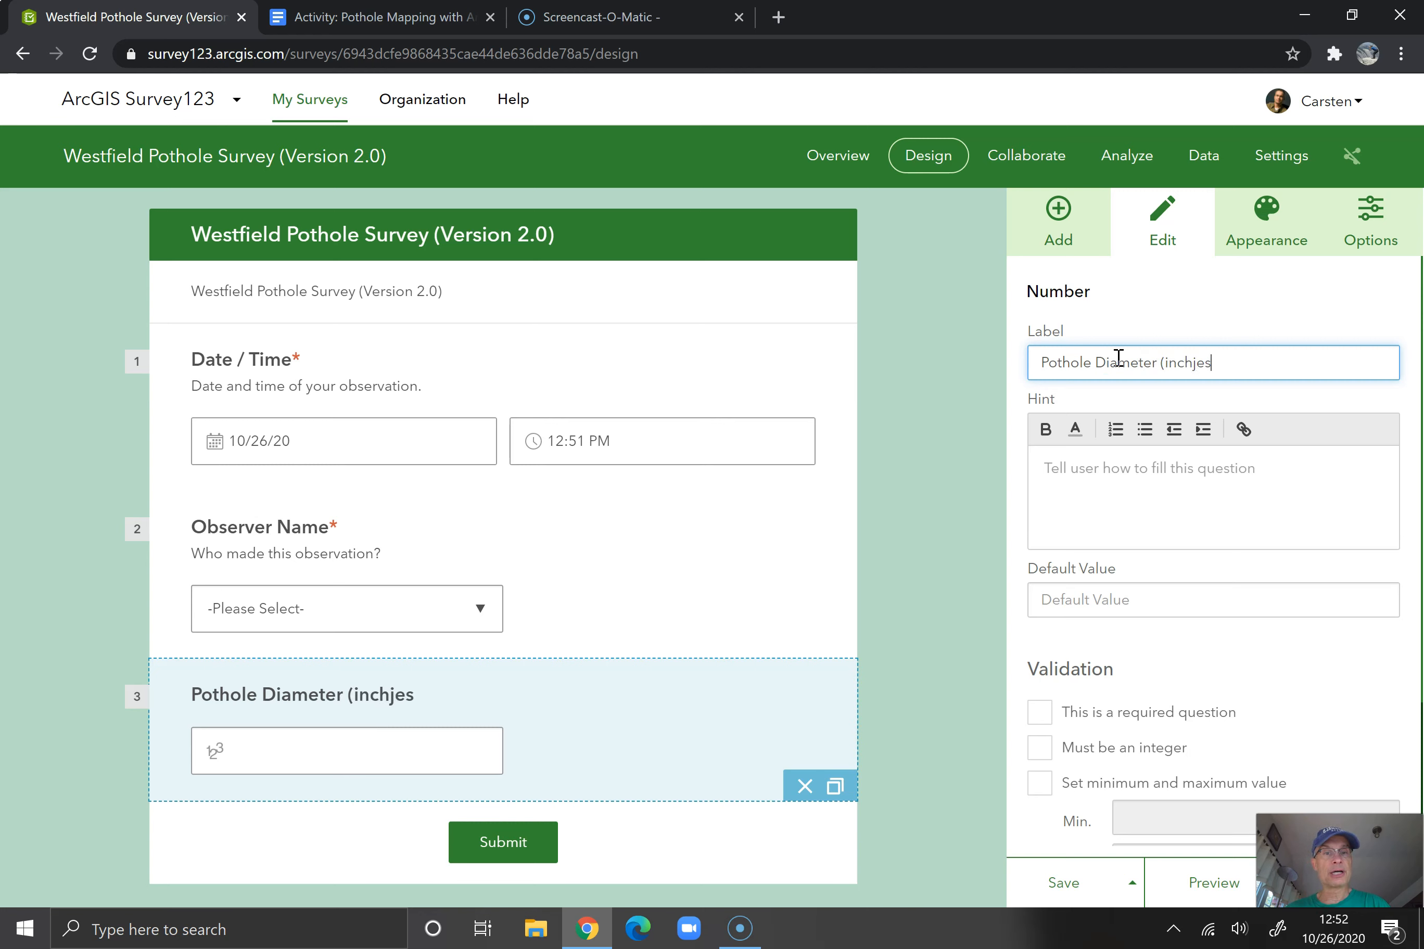
pyautogui.press('BackSpace')
pyautogui.press('BackSpace')
pyautogui.press('BackSpace')
pyautogui.write('es)')
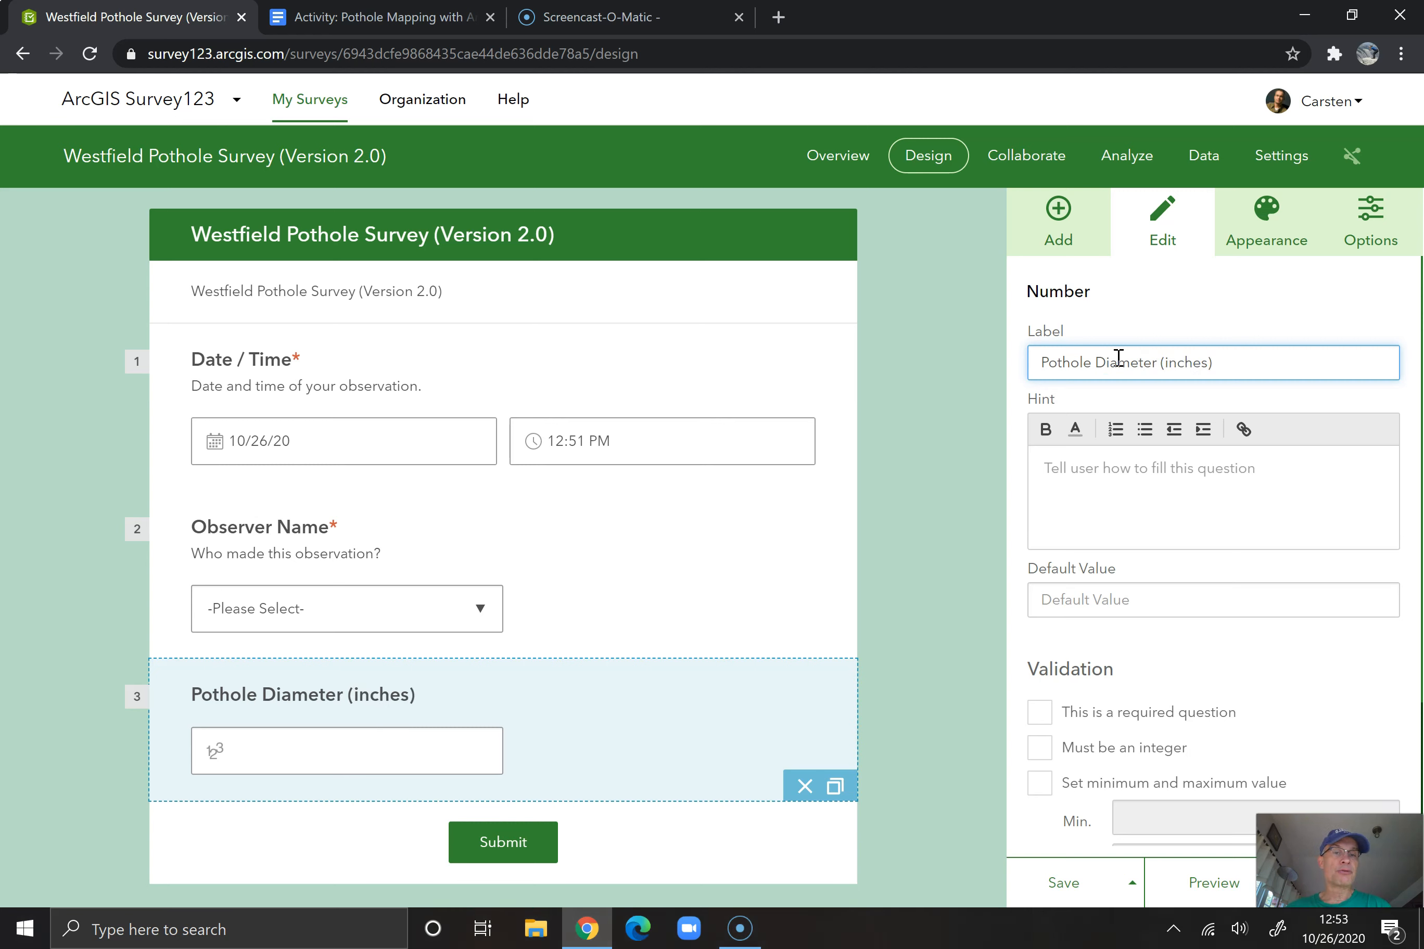
# Give the Pothole Diameter question the hint "Measure the diameter of the pothole to the nearest full inch."
pyautogui.click(1131, 477)
pyautogui.write('Me')
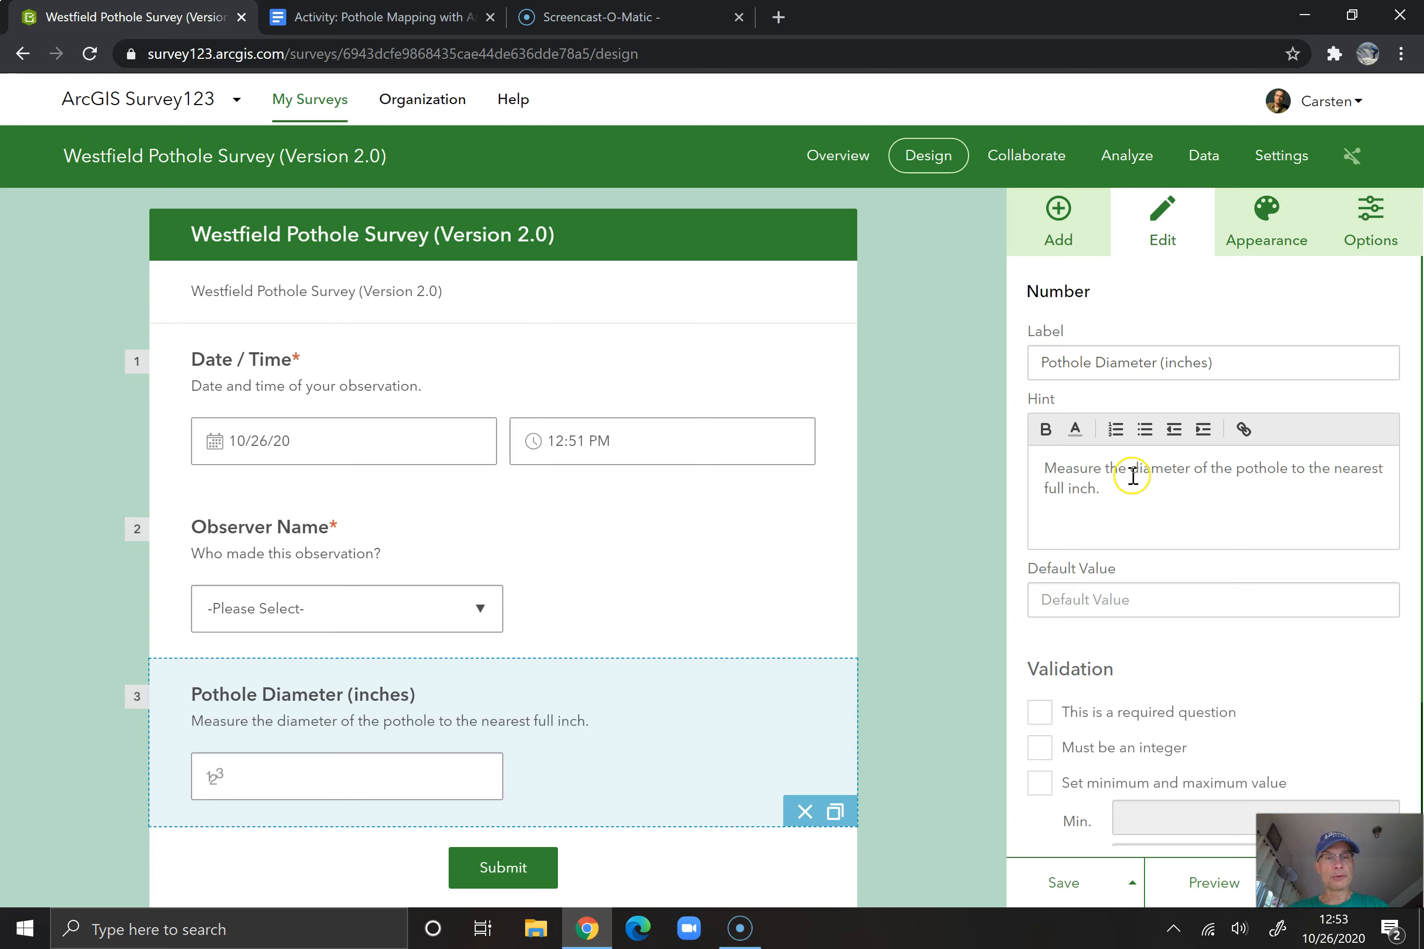
pyautogui.scroll(-3, 1132, 477)
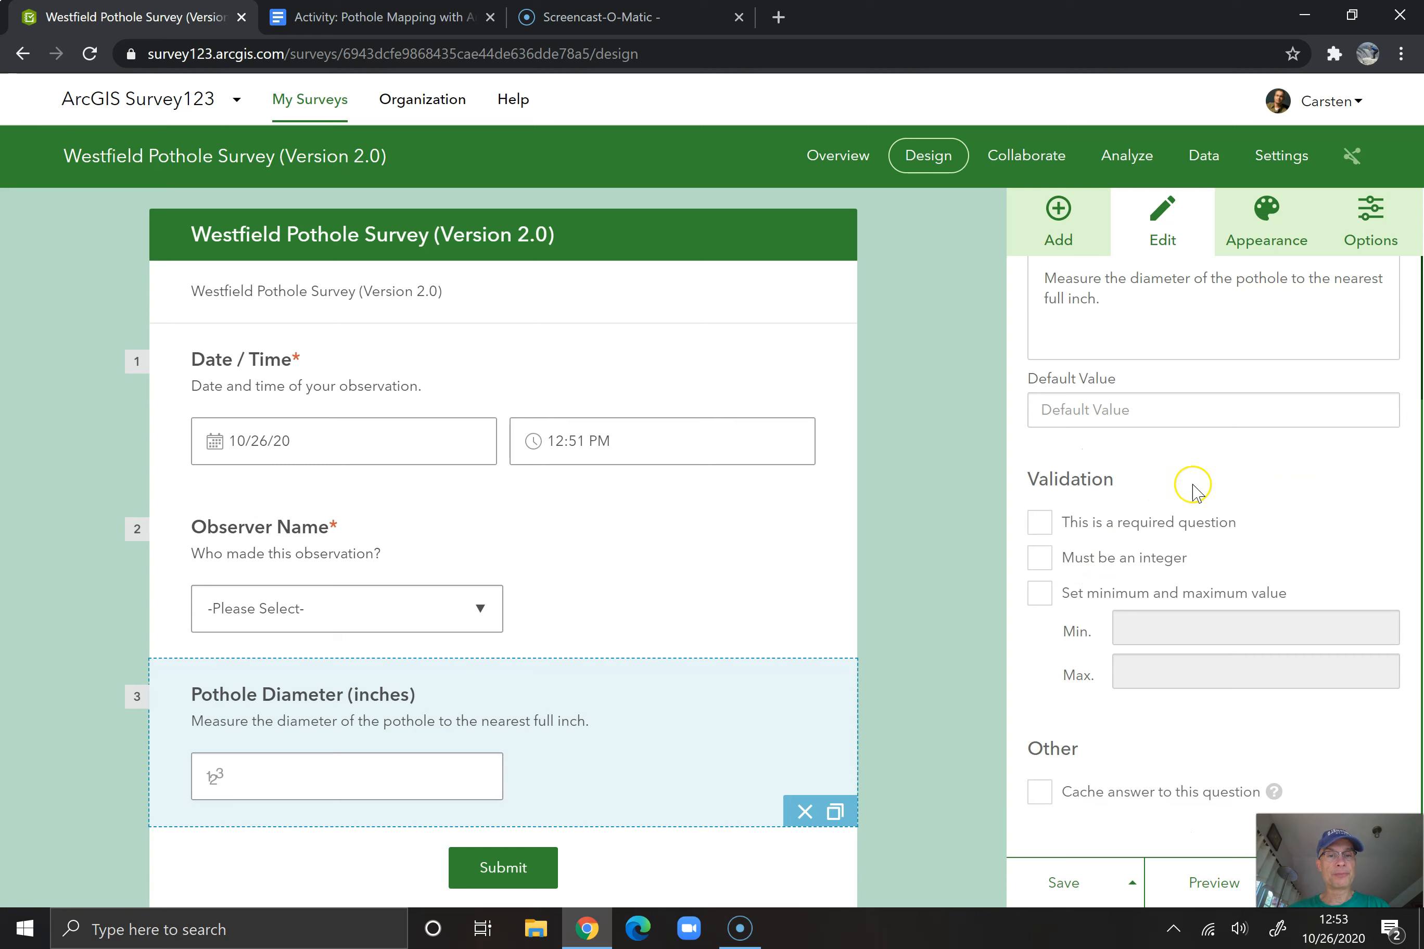
# Make the Pothole Diameter (inches) question required, without an integer restriction, and save the survey
pyautogui.click(1039, 522)
pyautogui.click(1043, 567)
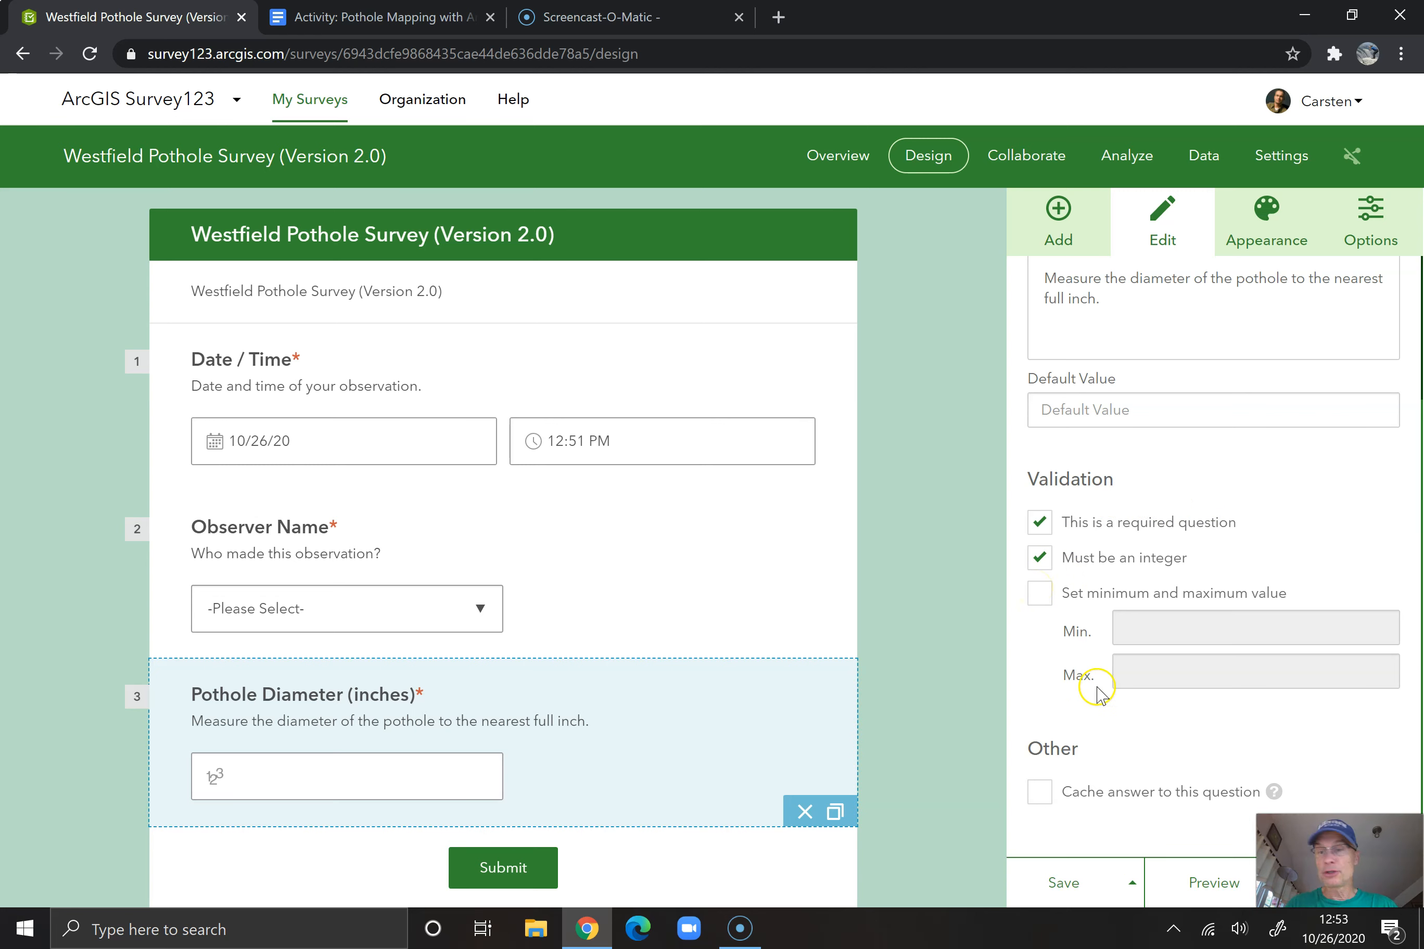
pyautogui.click(1043, 566)
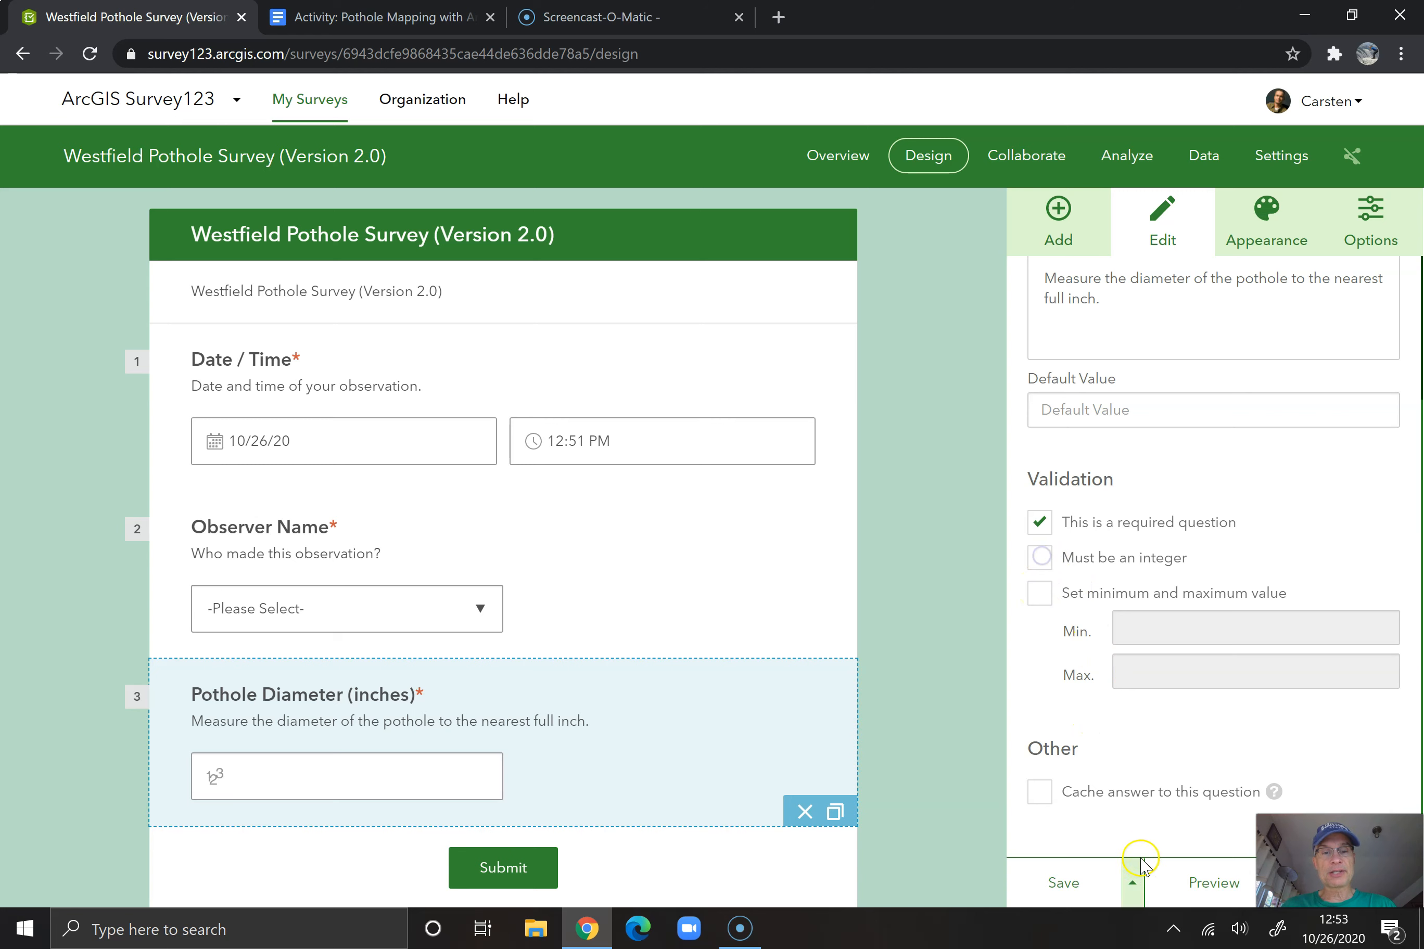
pyautogui.click(1069, 887)
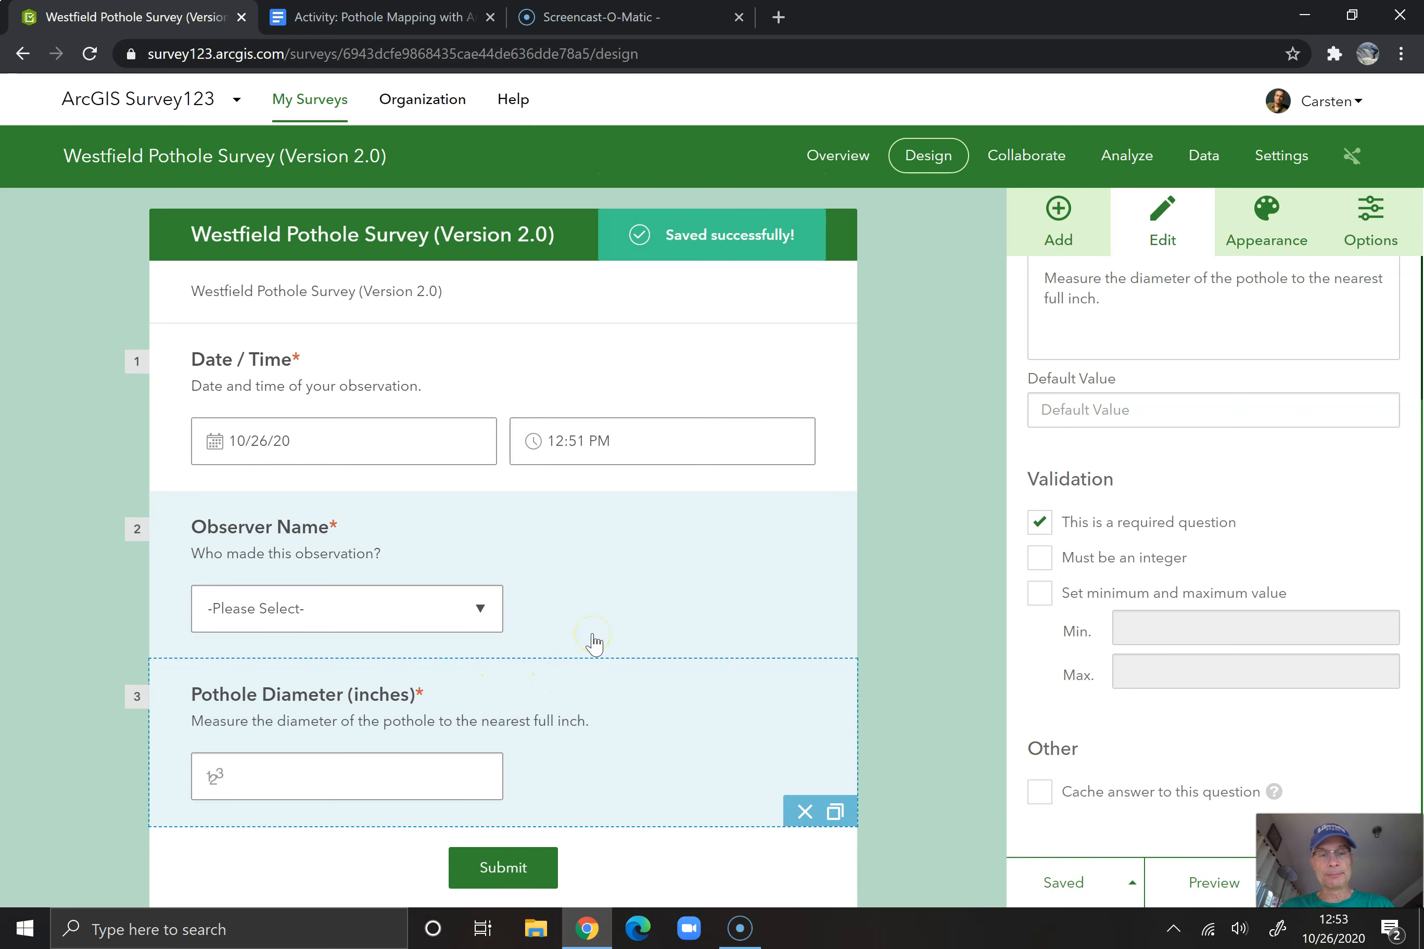
# Duplicate the Pothole Diameter (inches) question and relabel the original as "Pothole Depth b(inches)"
pyautogui.scroll(-2, 591, 643)
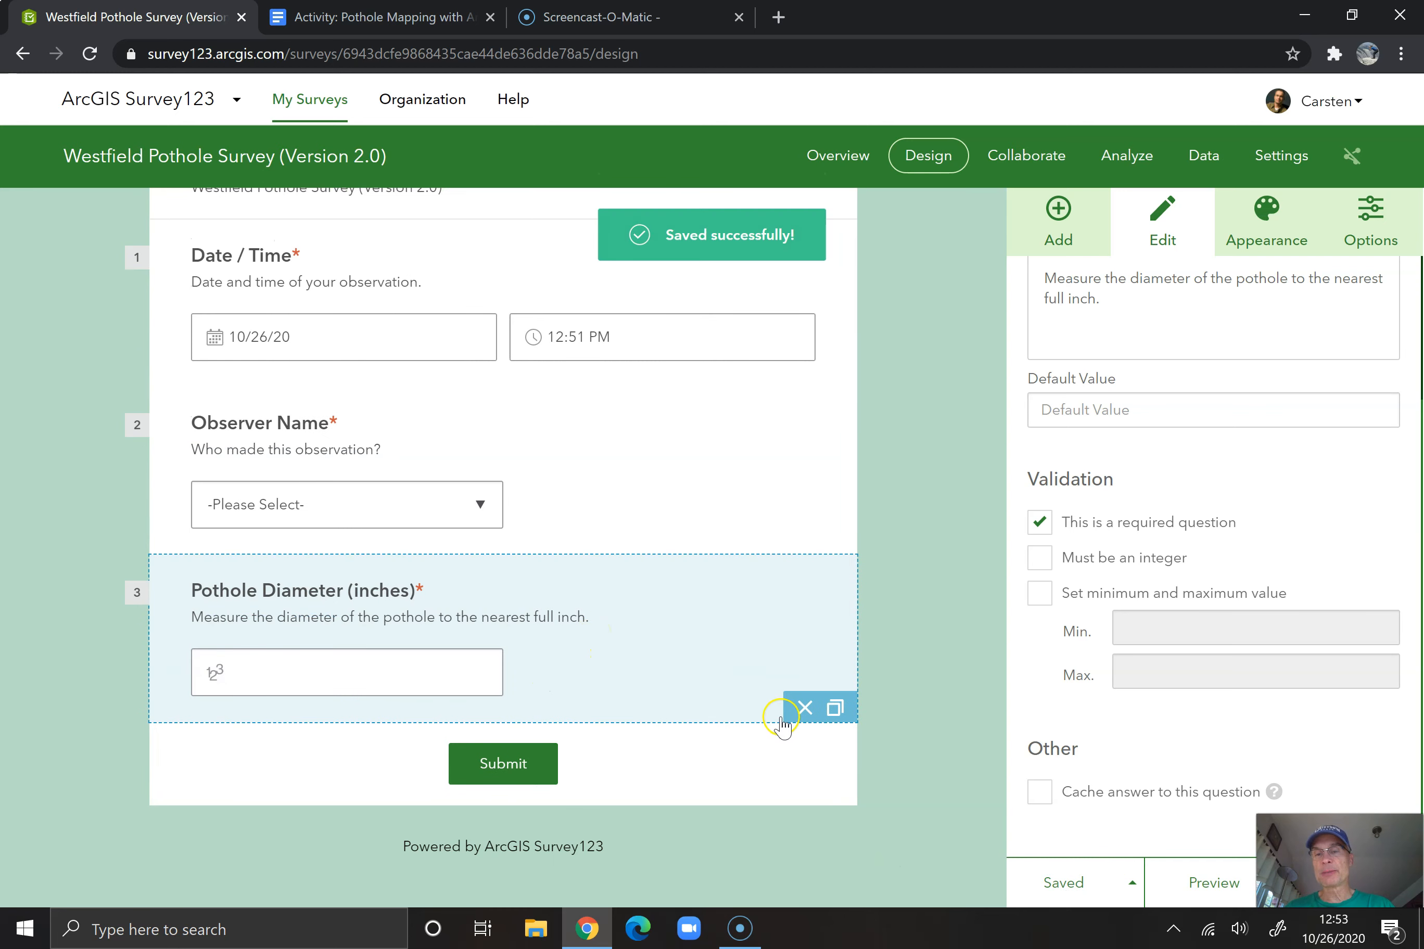
pyautogui.click(835, 713)
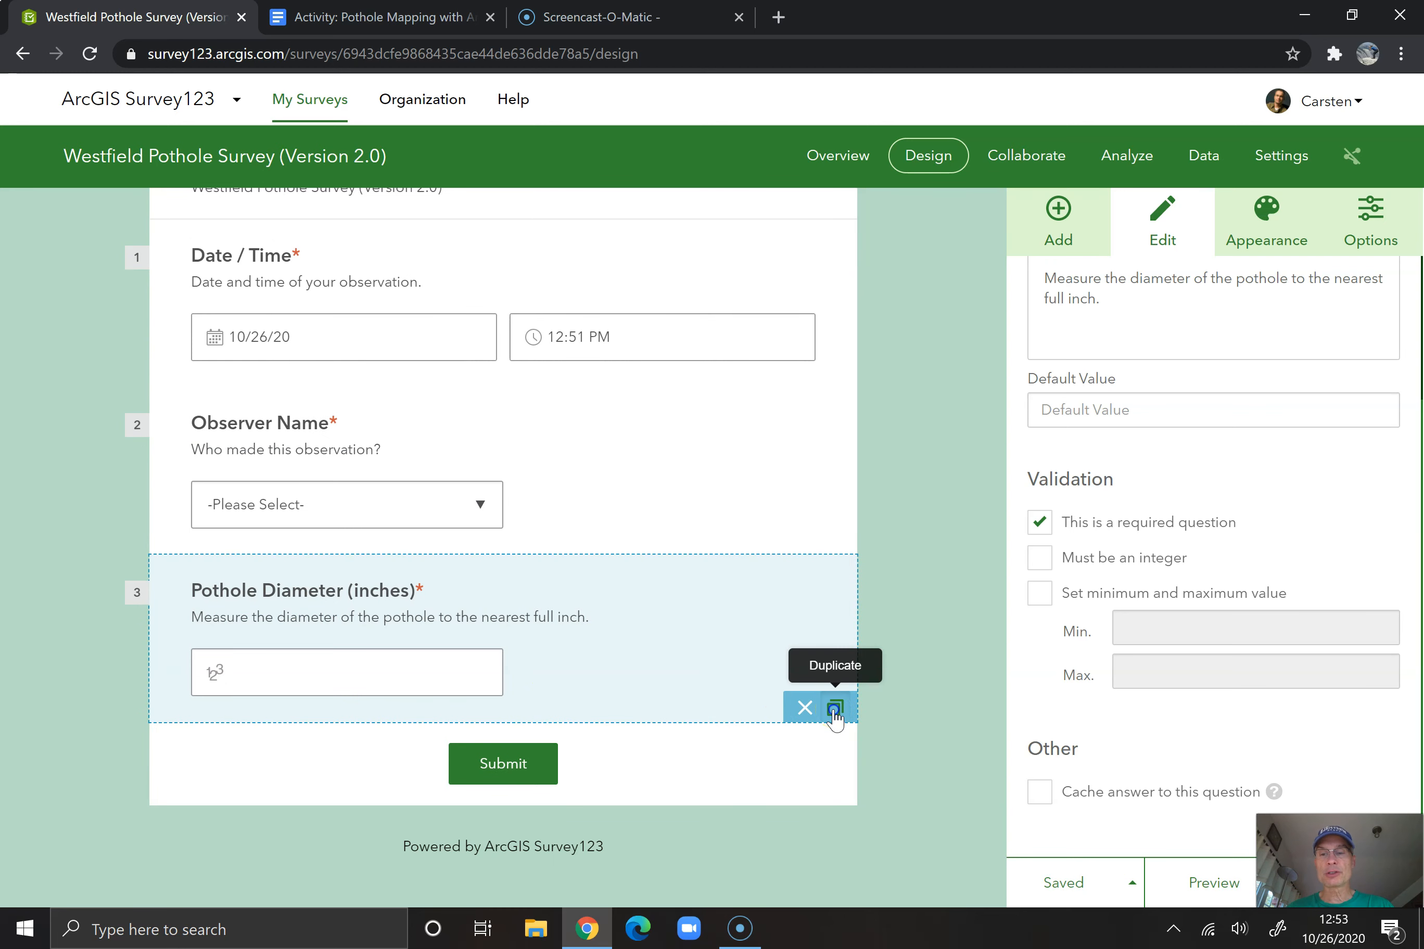
pyautogui.scroll(3, 1041, 429)
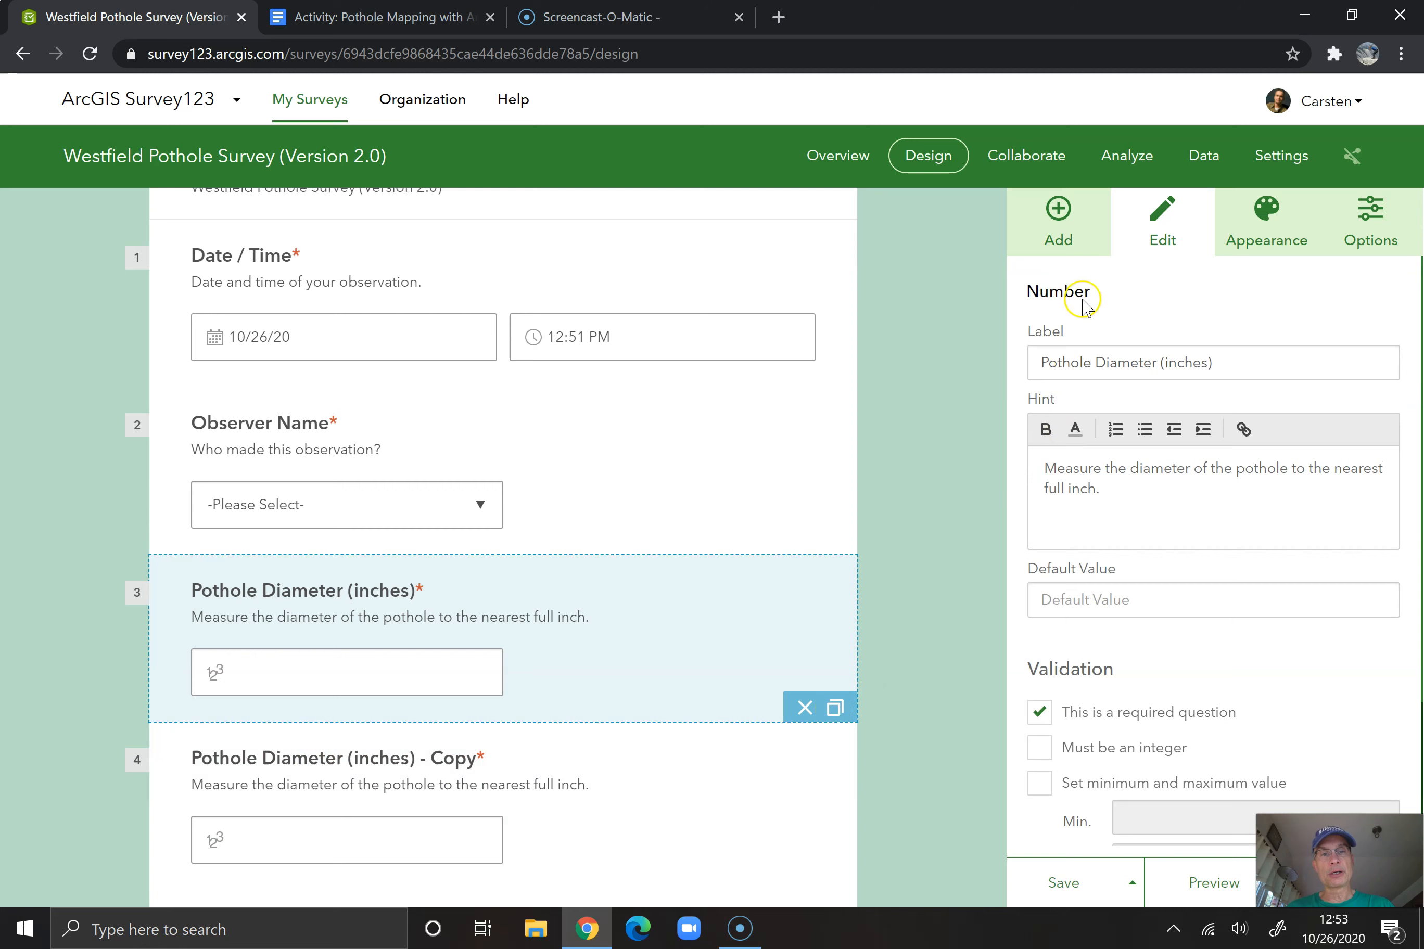
pyautogui.click(1123, 363)
pyautogui.doubleClick(1124, 363)
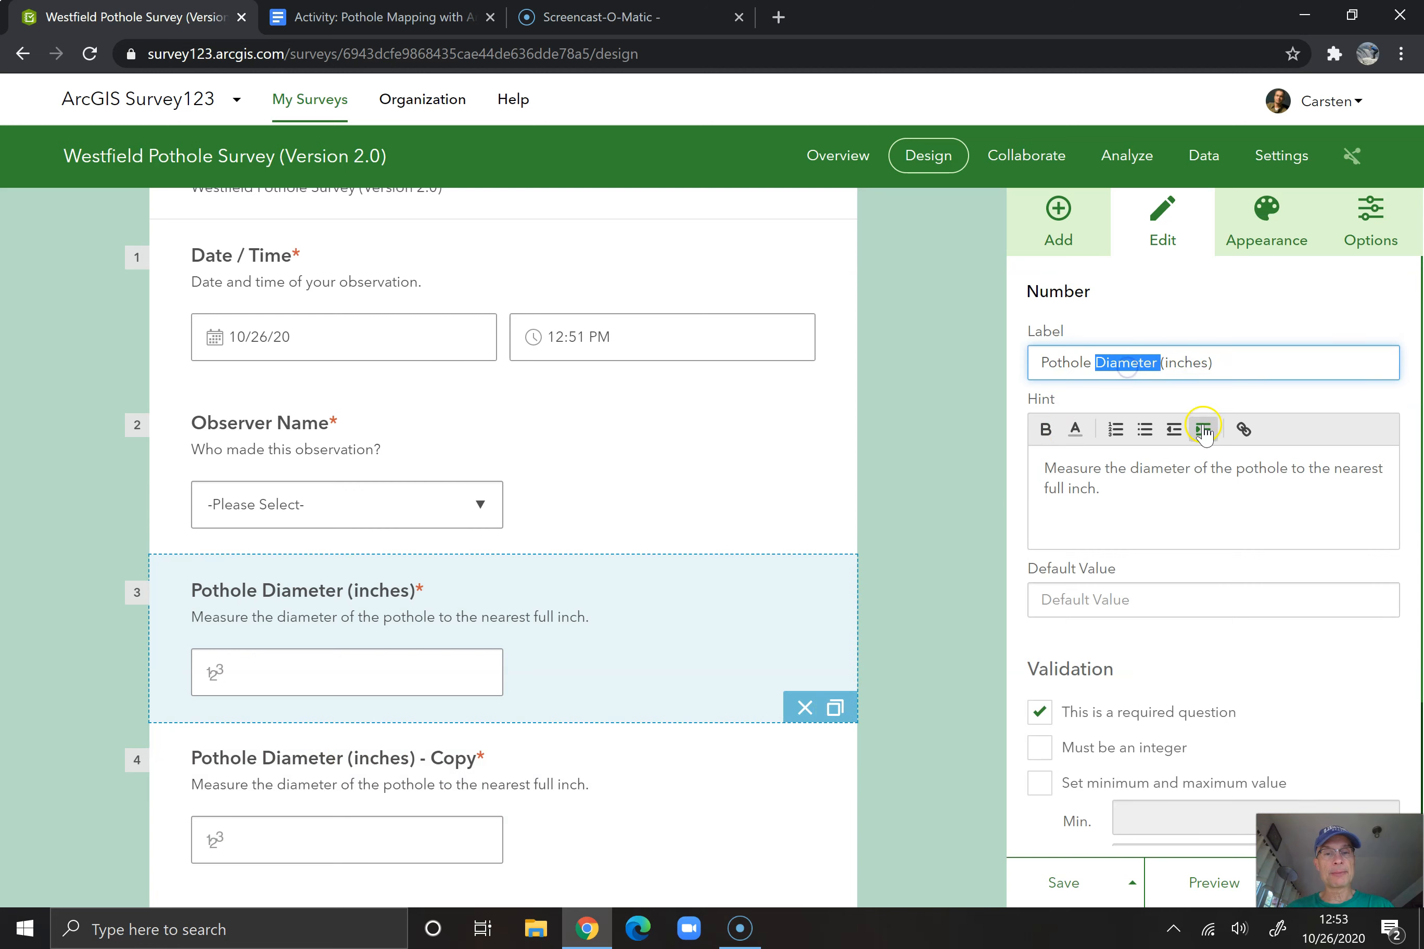
pyautogui.write('Depth b')
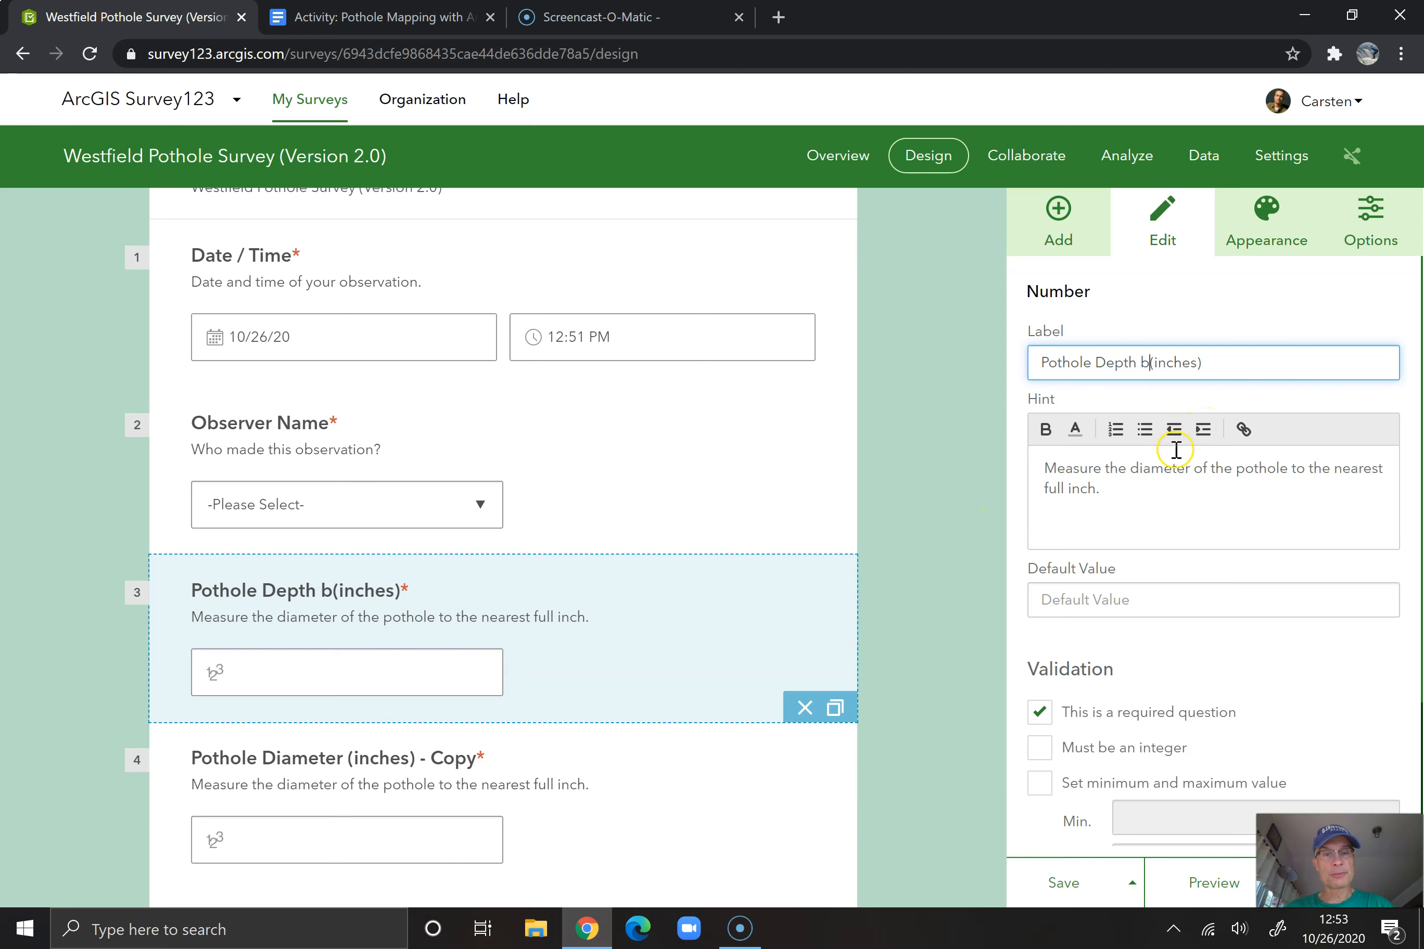
# Change the relabelled question's hint to "Measure the depth of the pothole to the nearest full inch." and save the survey
pyautogui.doubleClick(1158, 469)
pyautogui.write('dep')
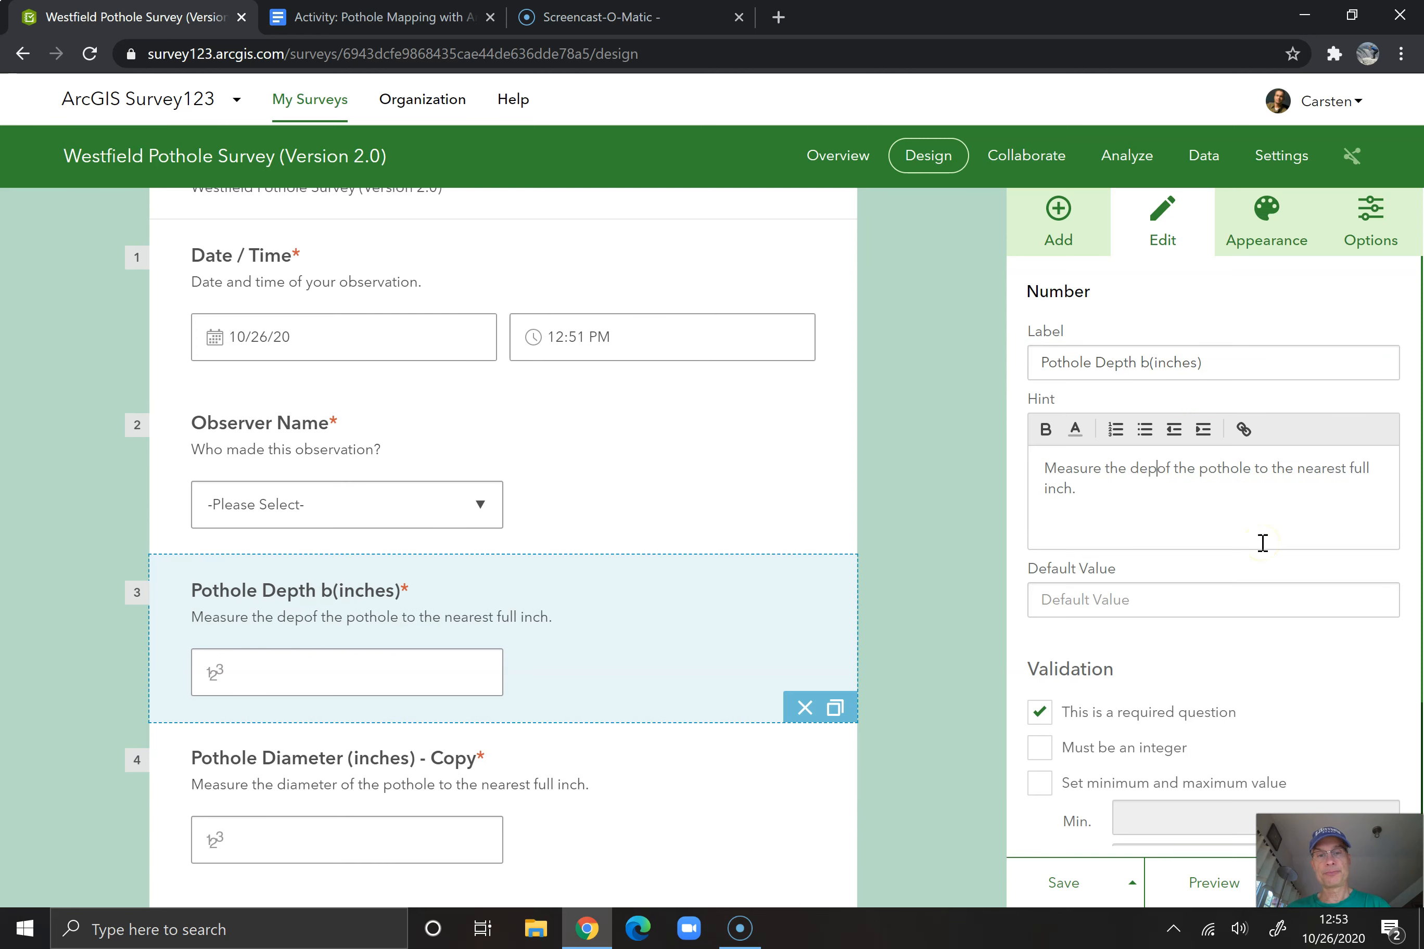
pyautogui.write('th')
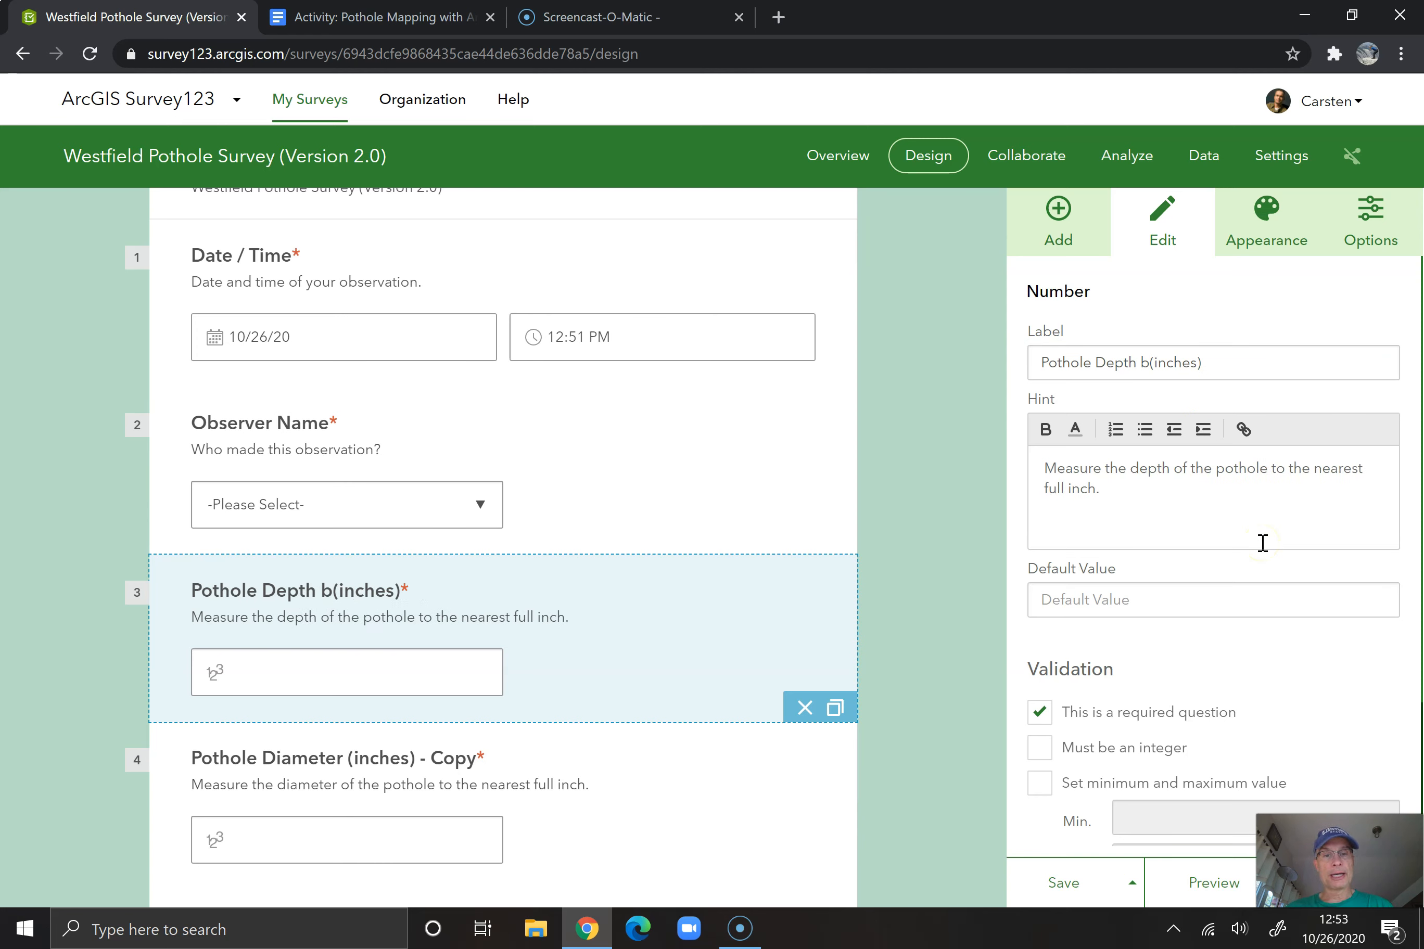
pyautogui.scroll(-3, 1234, 689)
pyautogui.click(1069, 884)
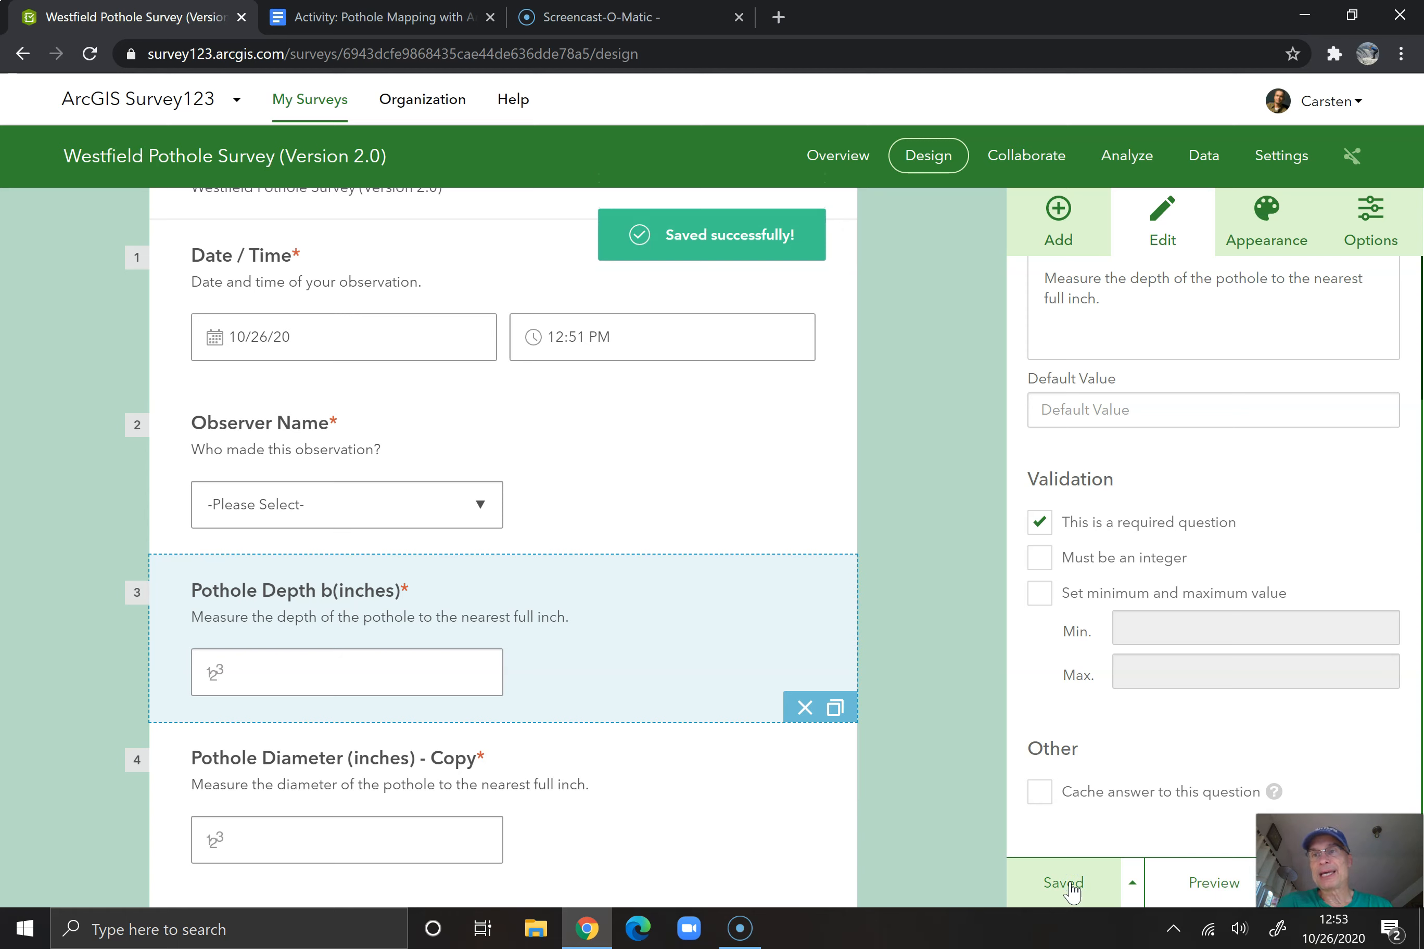
# Preview the survey, testing Observer Name with "Other", Pothole Depth with 4 and Pothole Diameter with 1, and return to the design view
pyautogui.click(1201, 884)
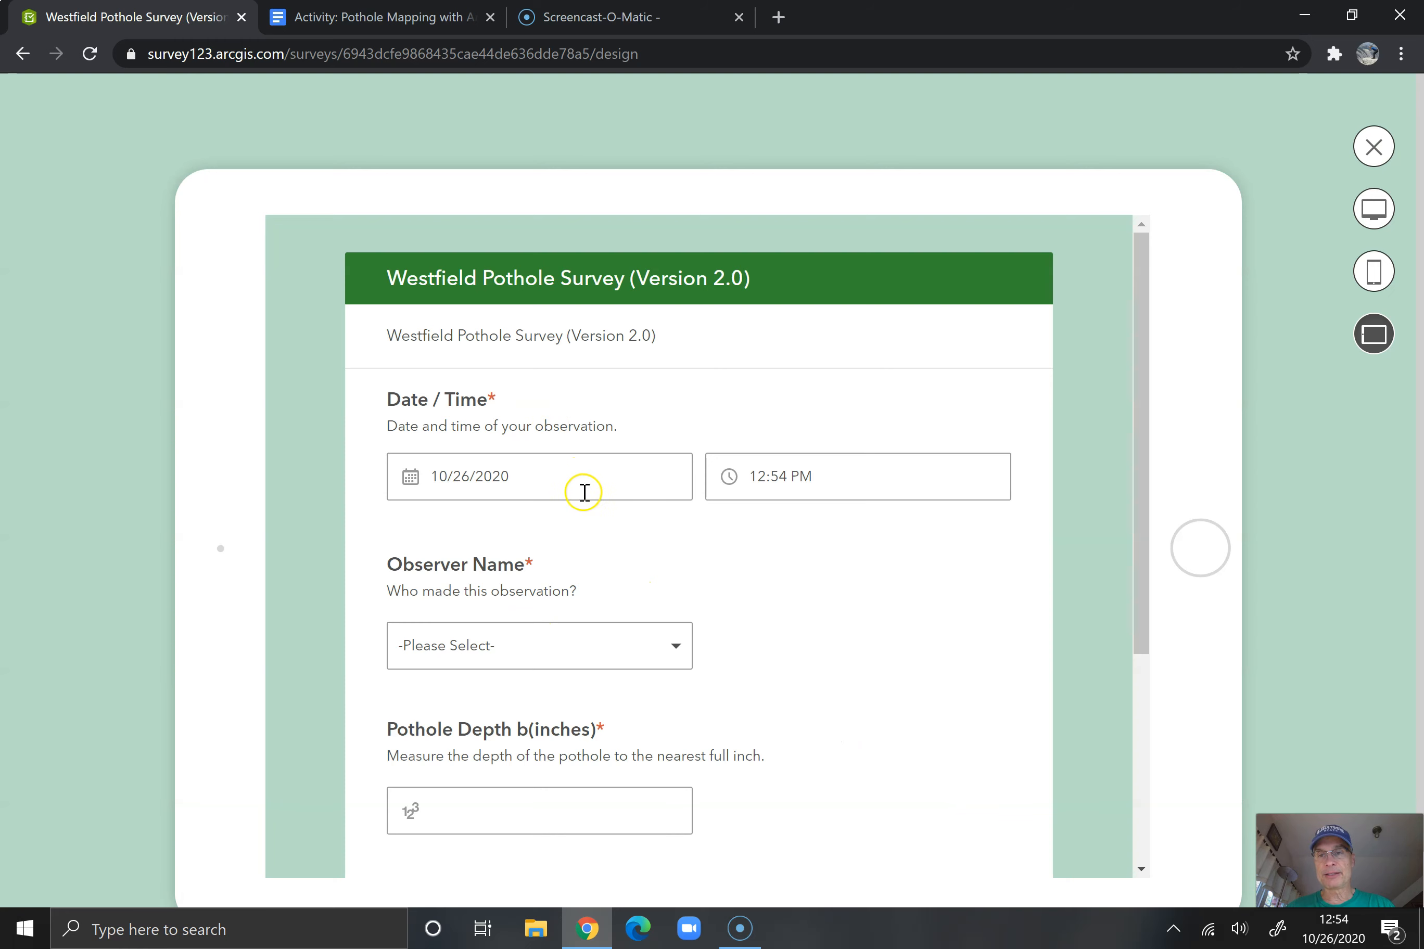
pyautogui.scroll(-1, 897, 541)
pyautogui.scroll(-2, 897, 541)
pyautogui.click(676, 544)
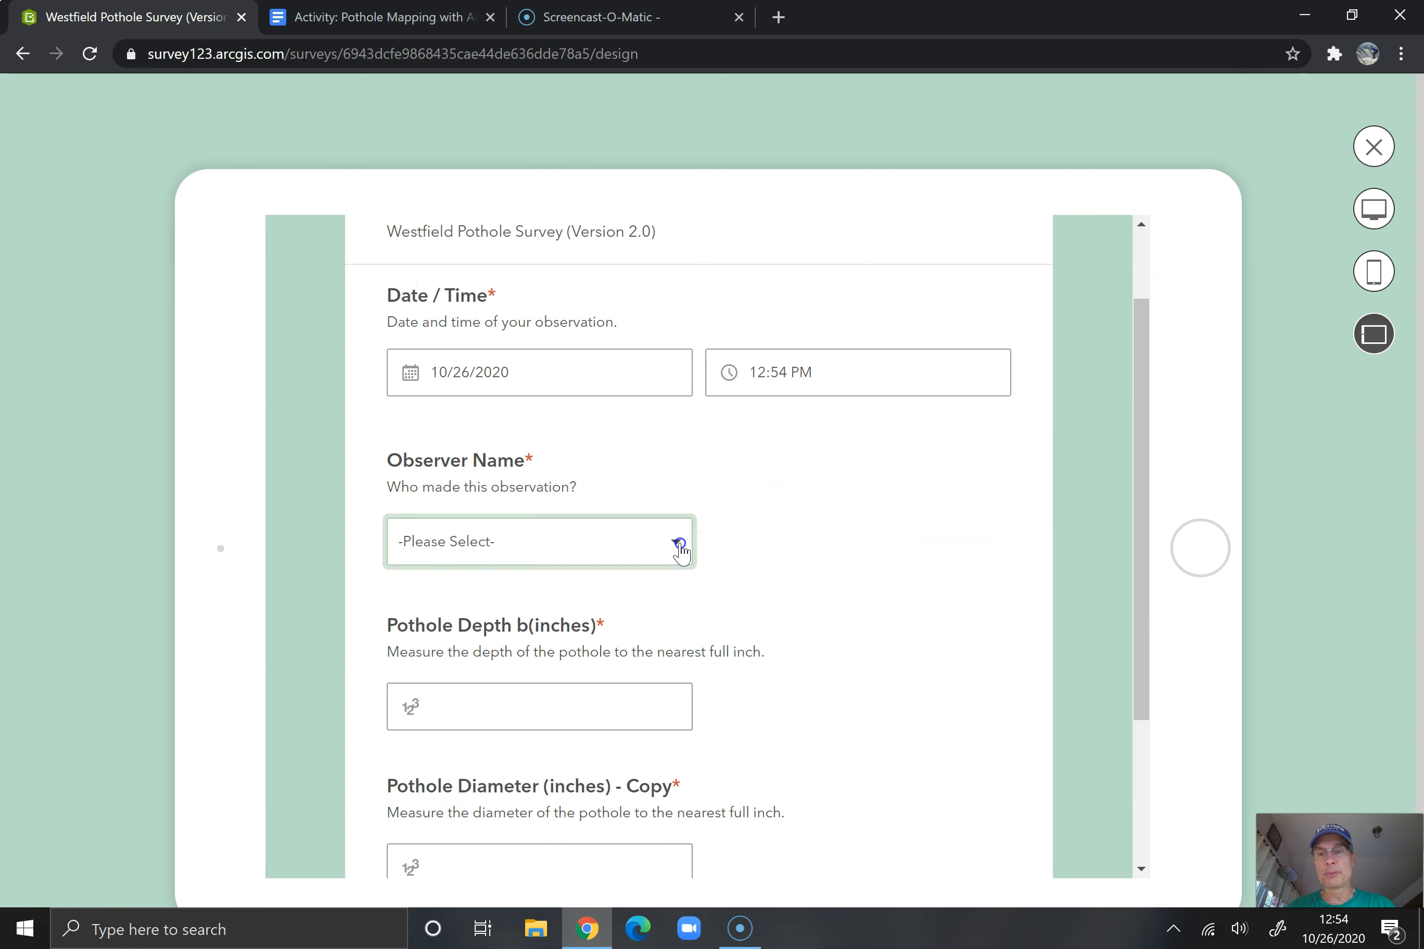
pyautogui.click(582, 748)
pyautogui.click(807, 541)
pyautogui.click(874, 647)
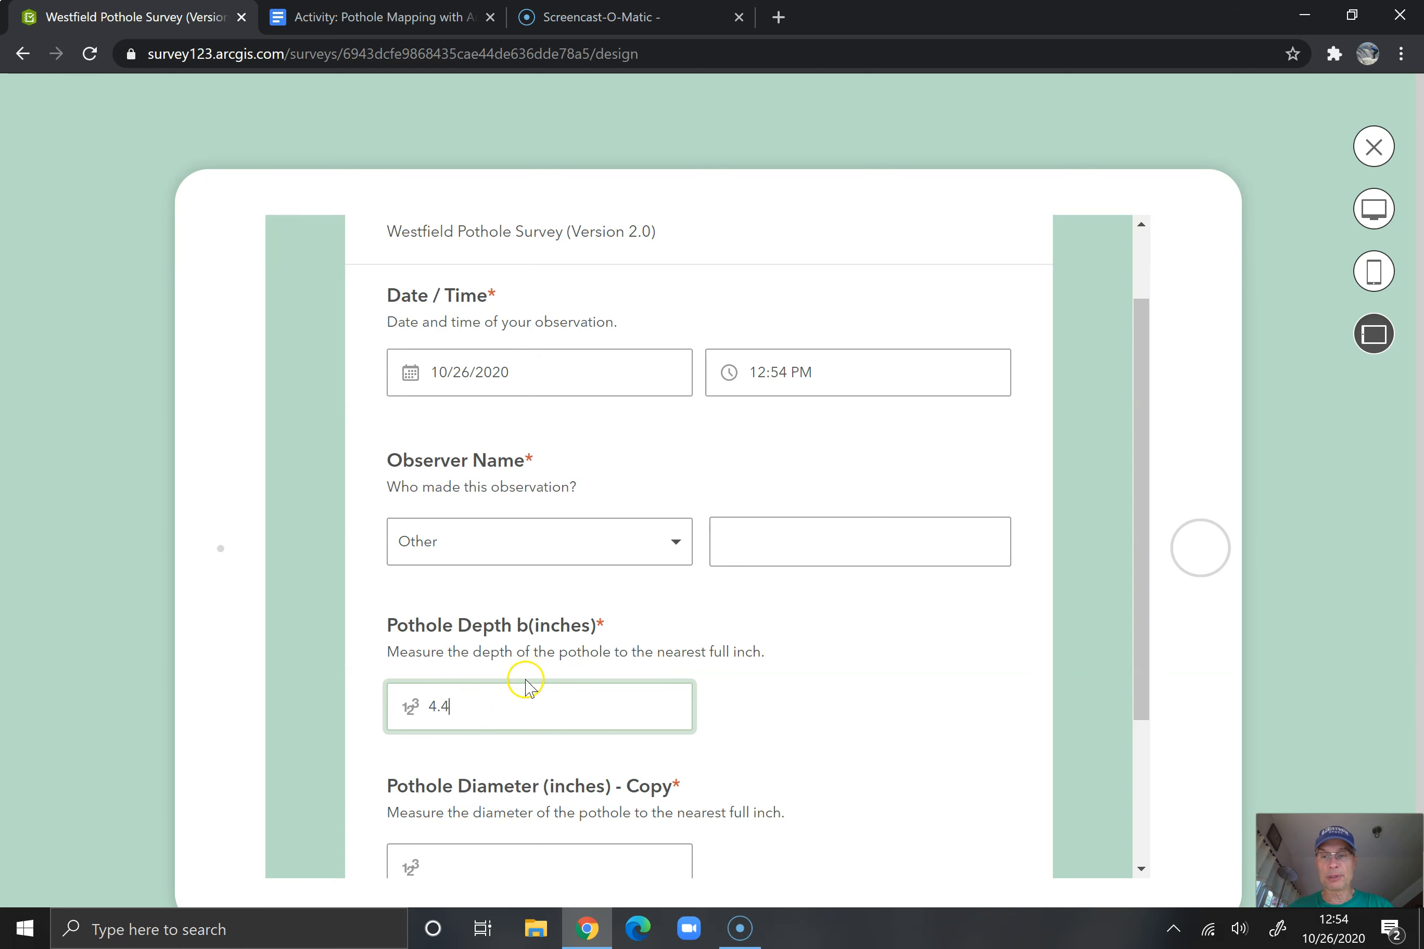
pyautogui.scroll(-2, 512, 705)
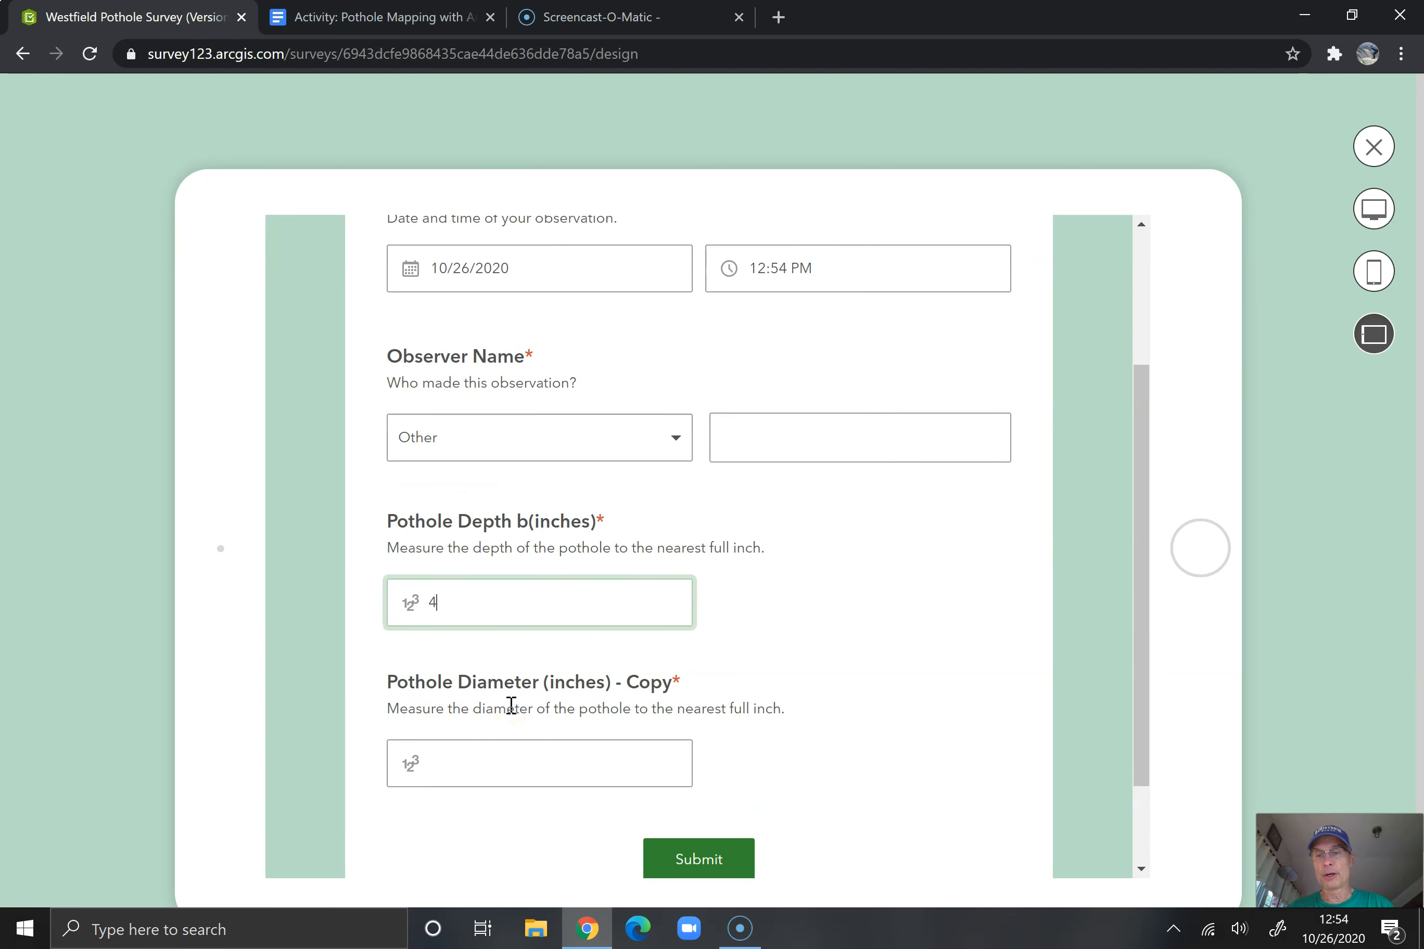
pyautogui.click(472, 757)
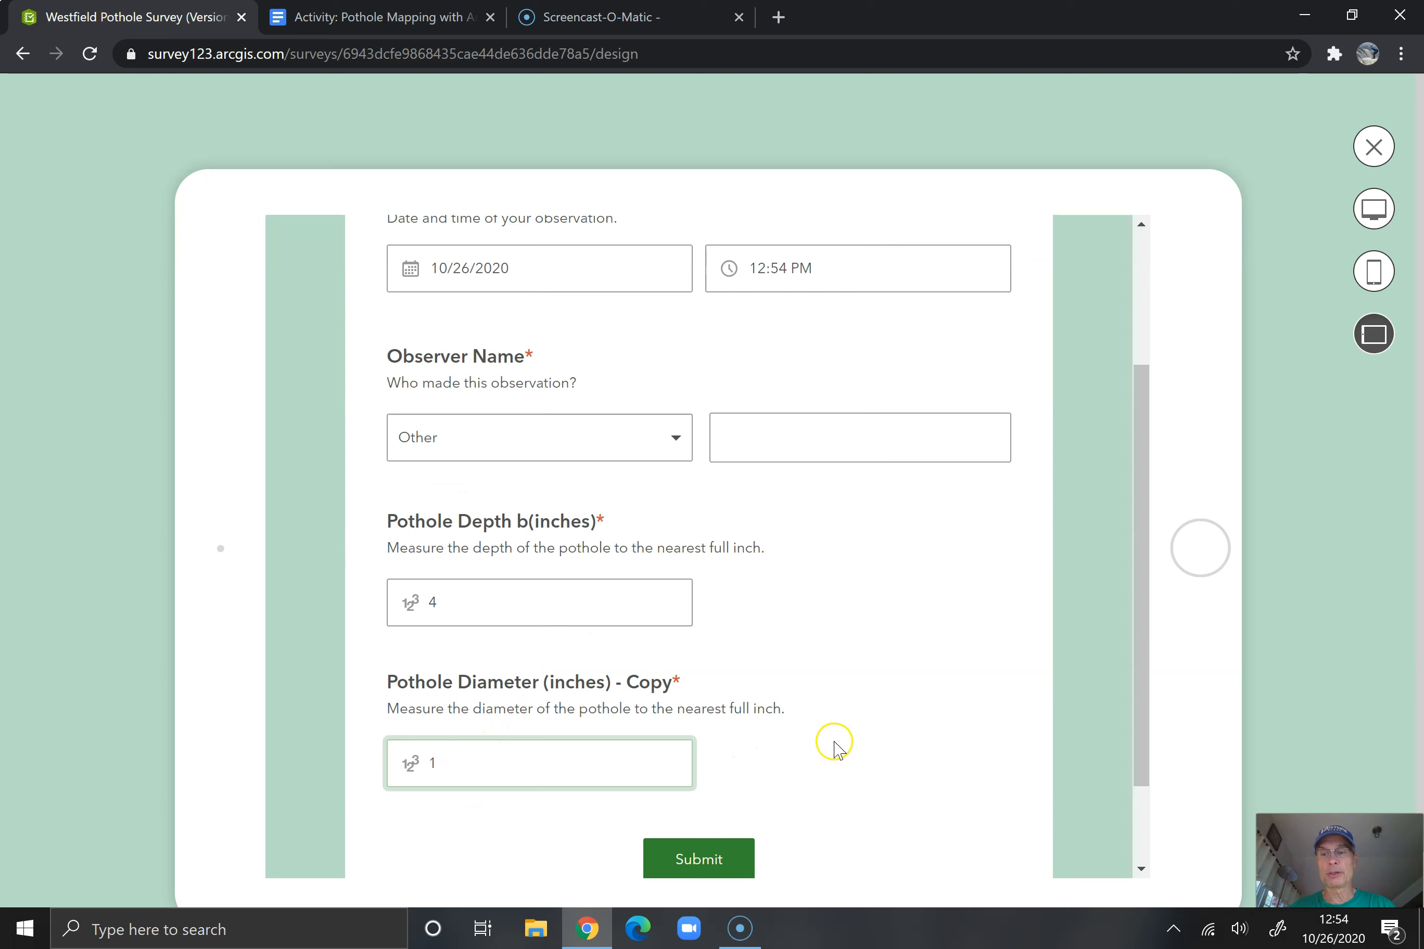
pyautogui.click(1373, 147)
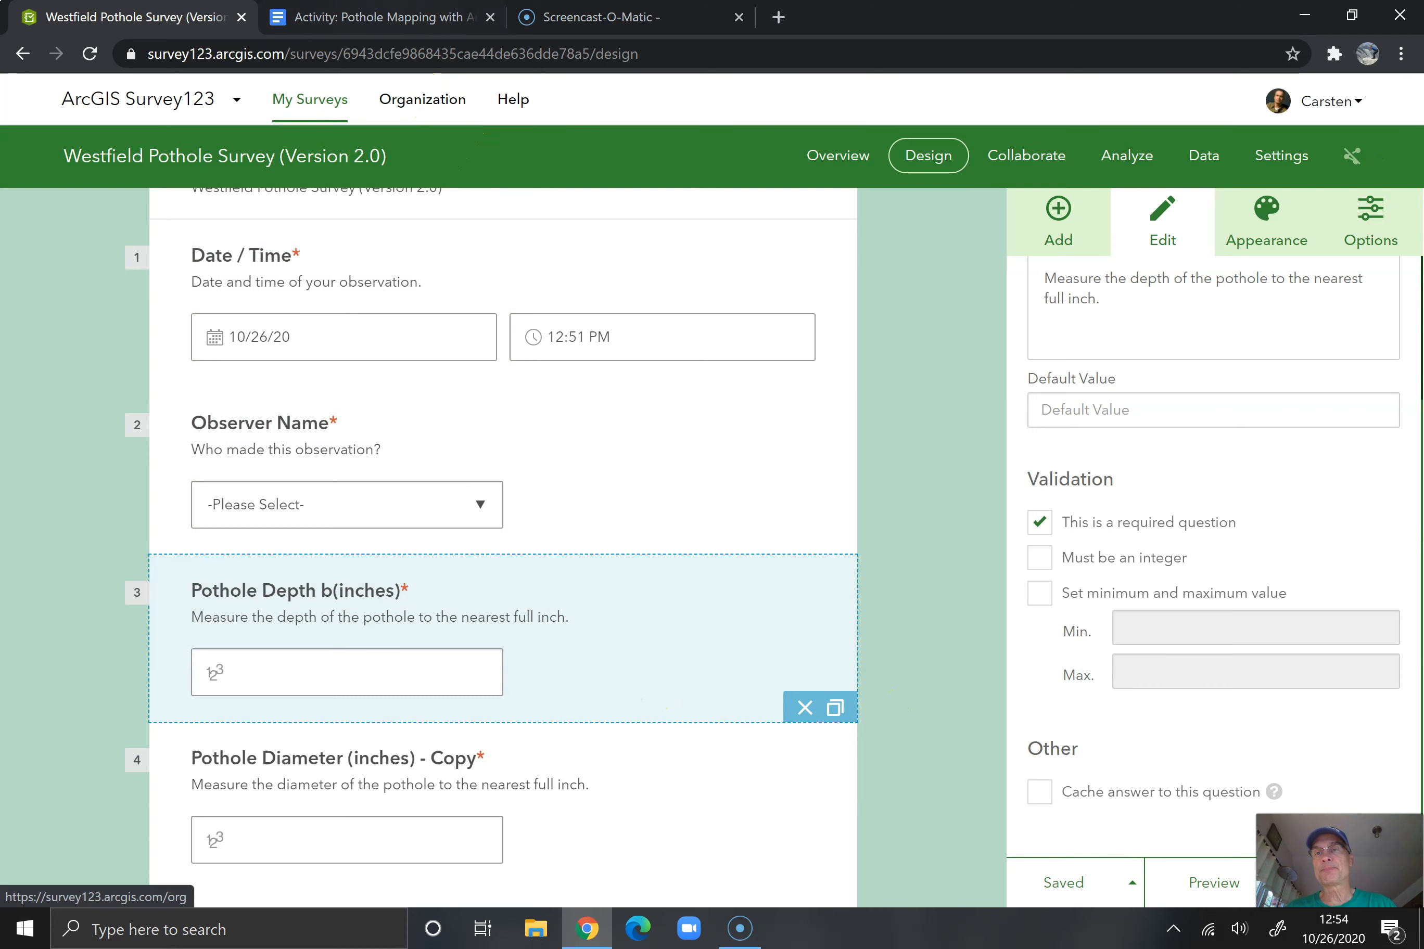
# Check the activity document for the next data field and add a Map question below the pothole depth question
pyautogui.click(384, 17)
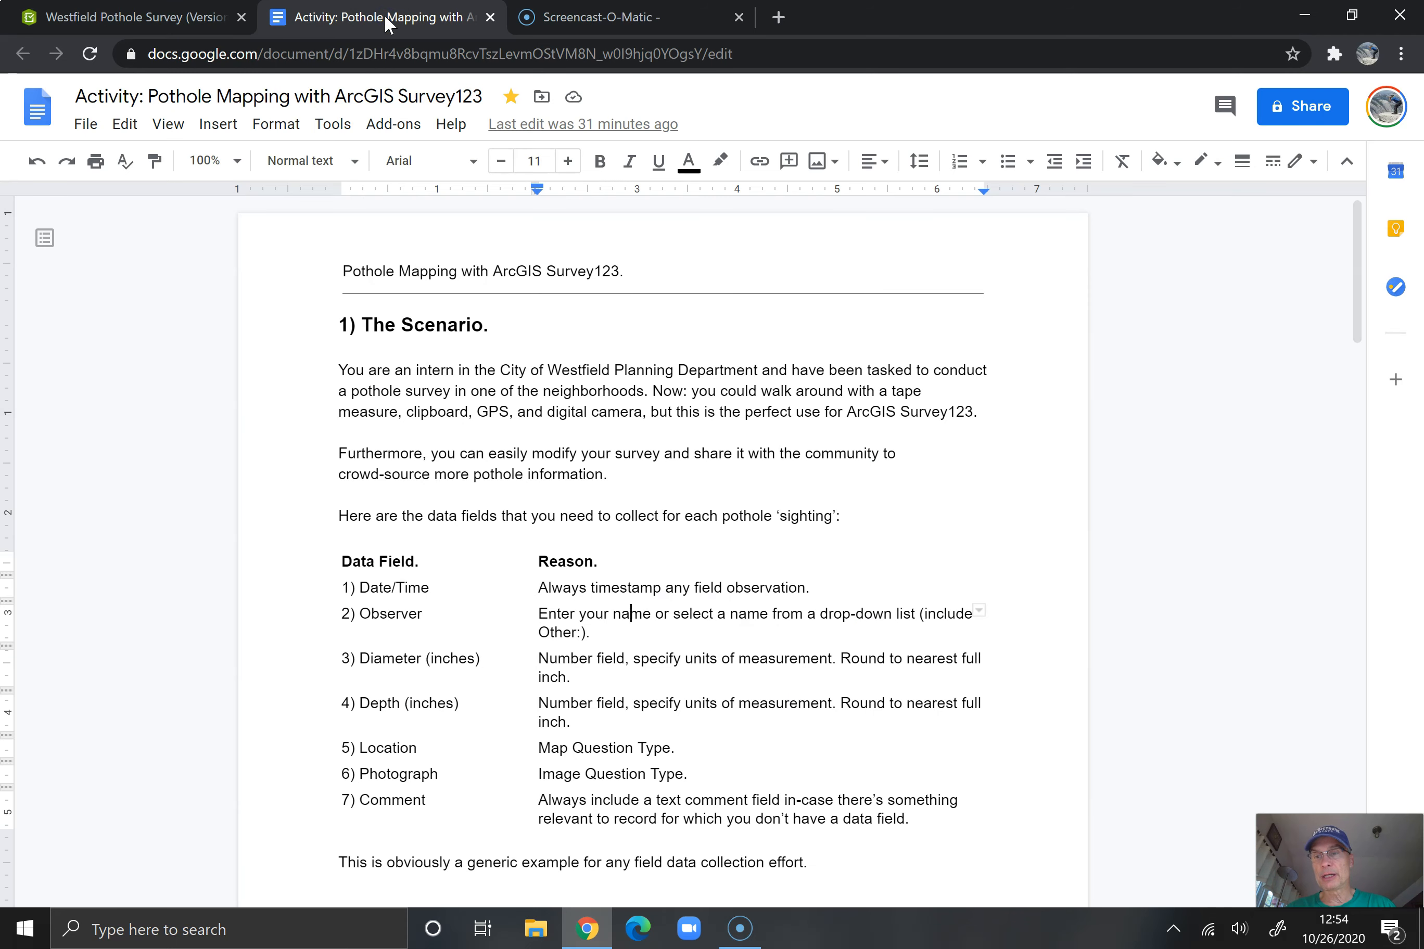
pyautogui.click(182, 17)
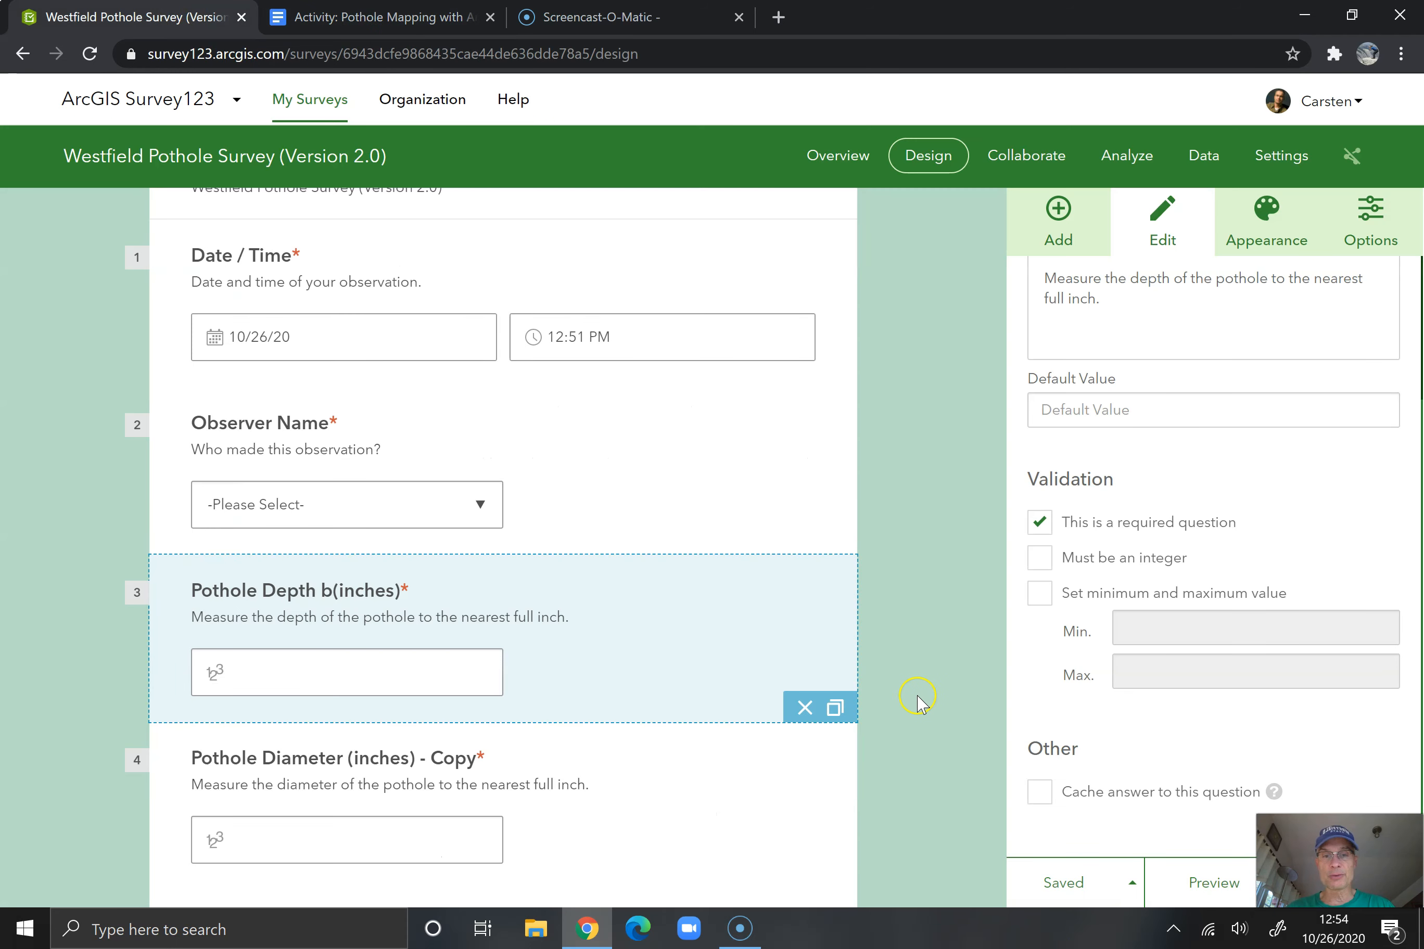
pyautogui.scroll(-2, 917, 701)
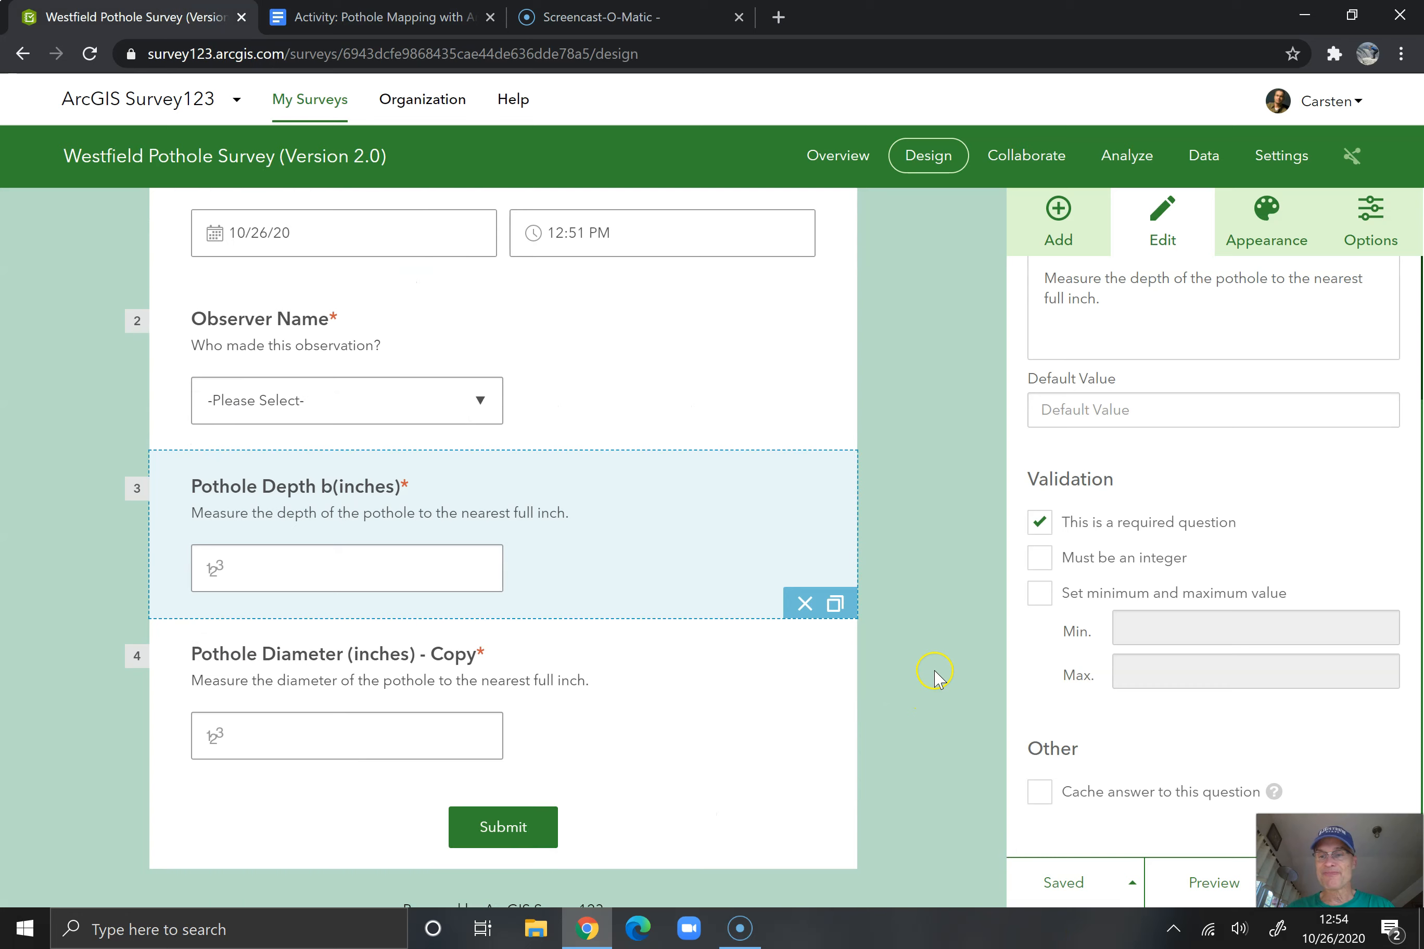
pyautogui.click(1059, 218)
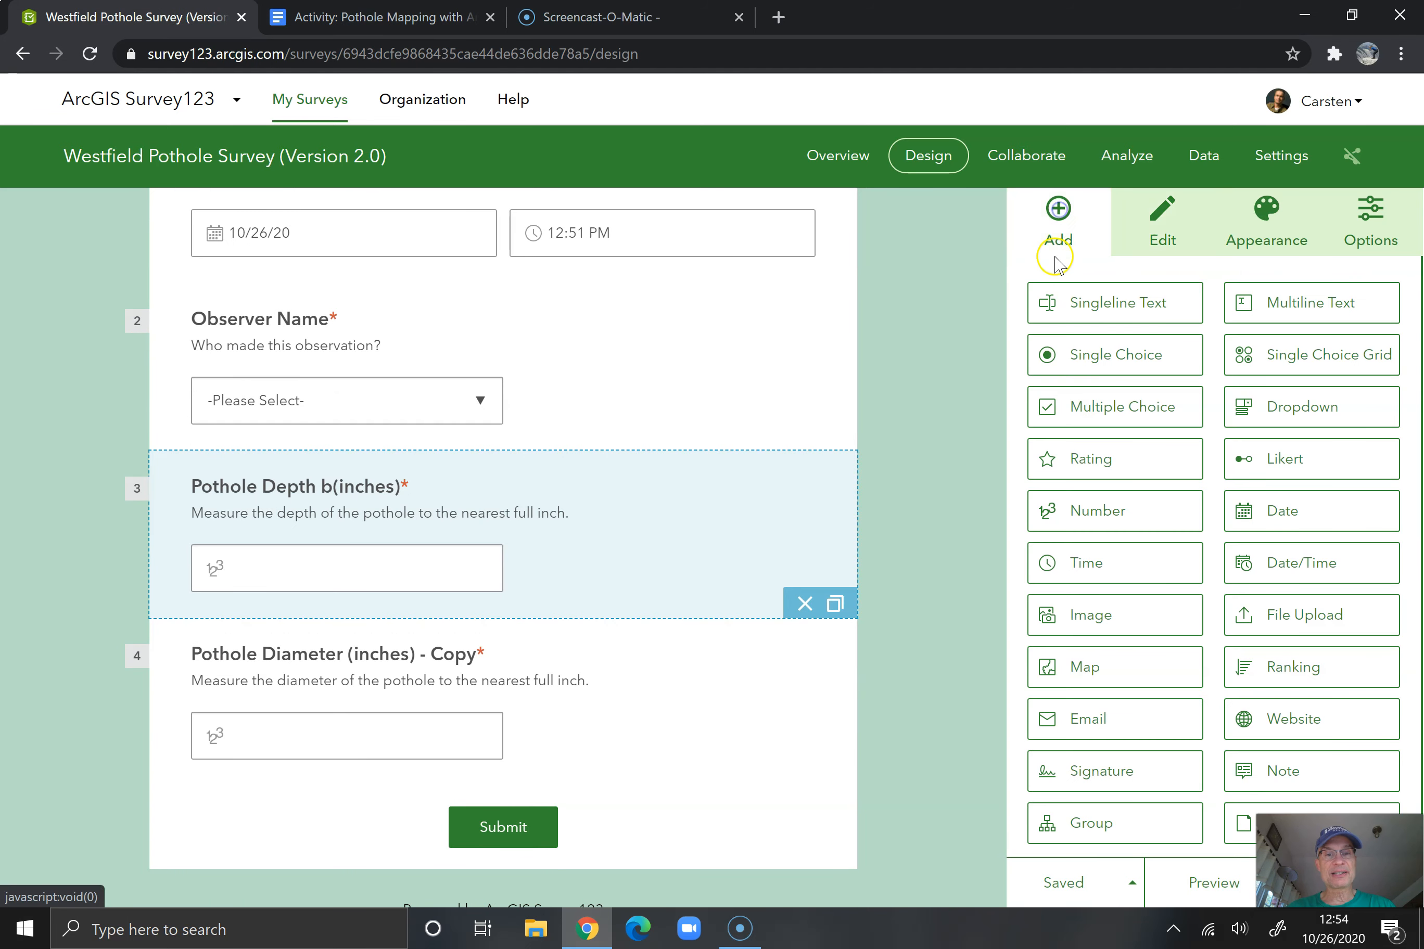
pyautogui.click(1093, 666)
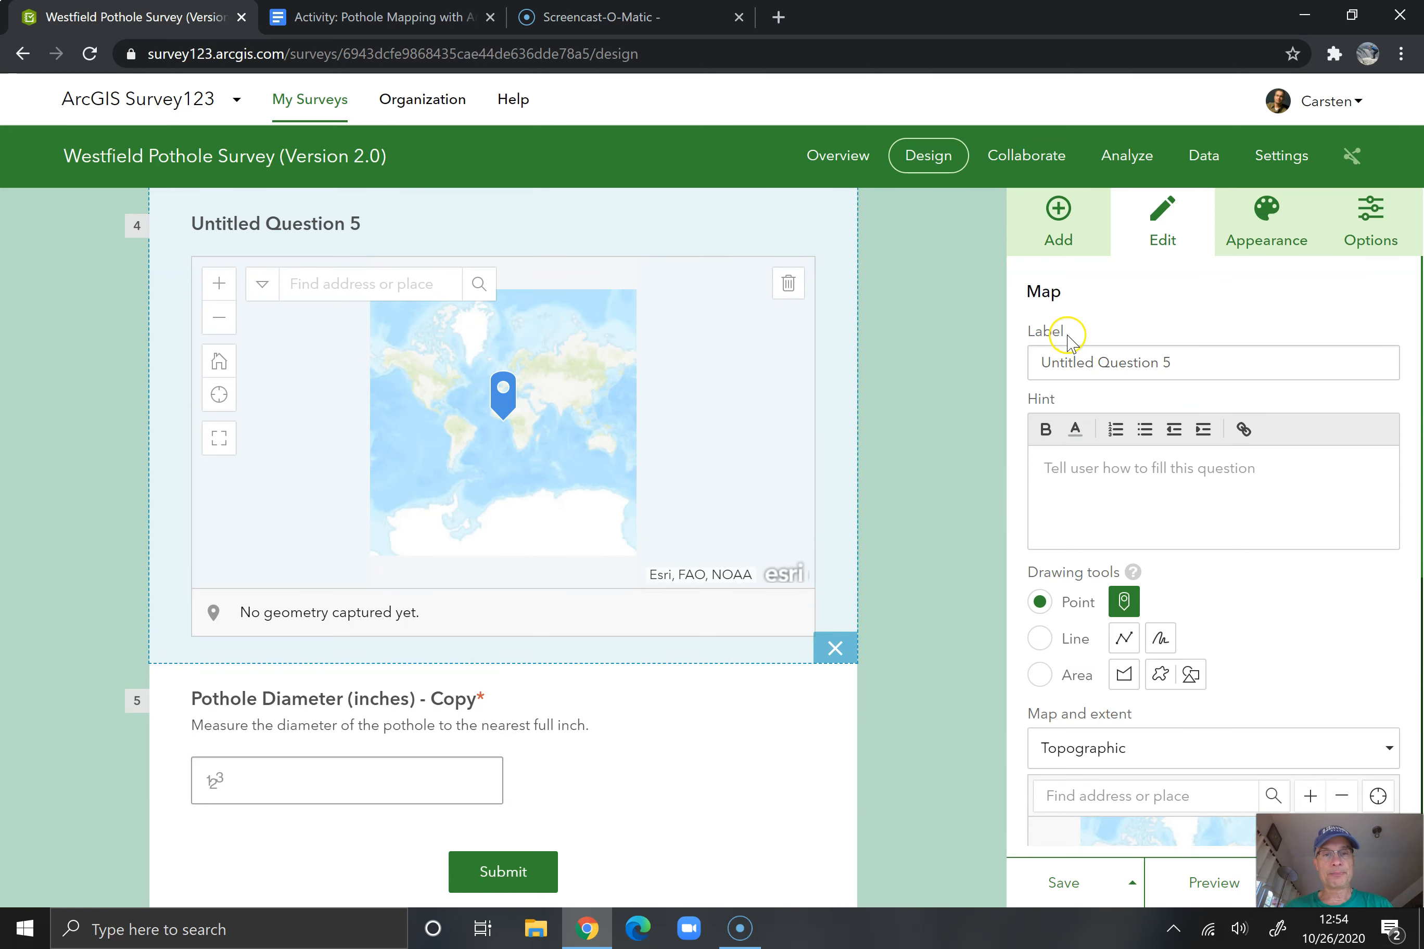
# Label the map question "Location of Pothole" and give it the hint "Please mark the location of your observation."
pyautogui.tripleClick(1104, 372)
pyautogui.write('Location of')
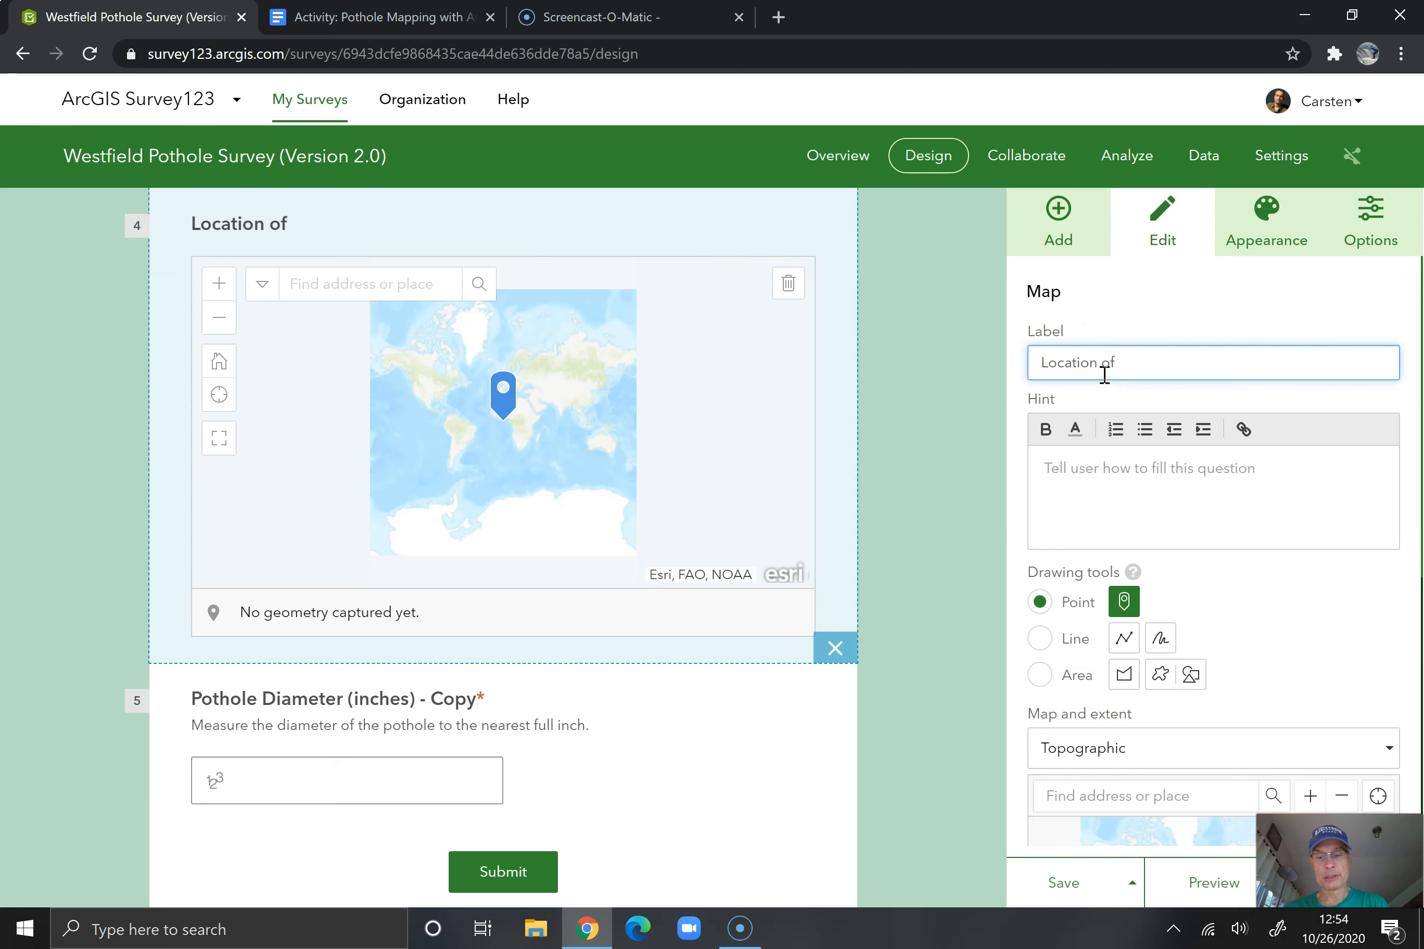
pyautogui.write(' Pothole')
pyautogui.click(1104, 471)
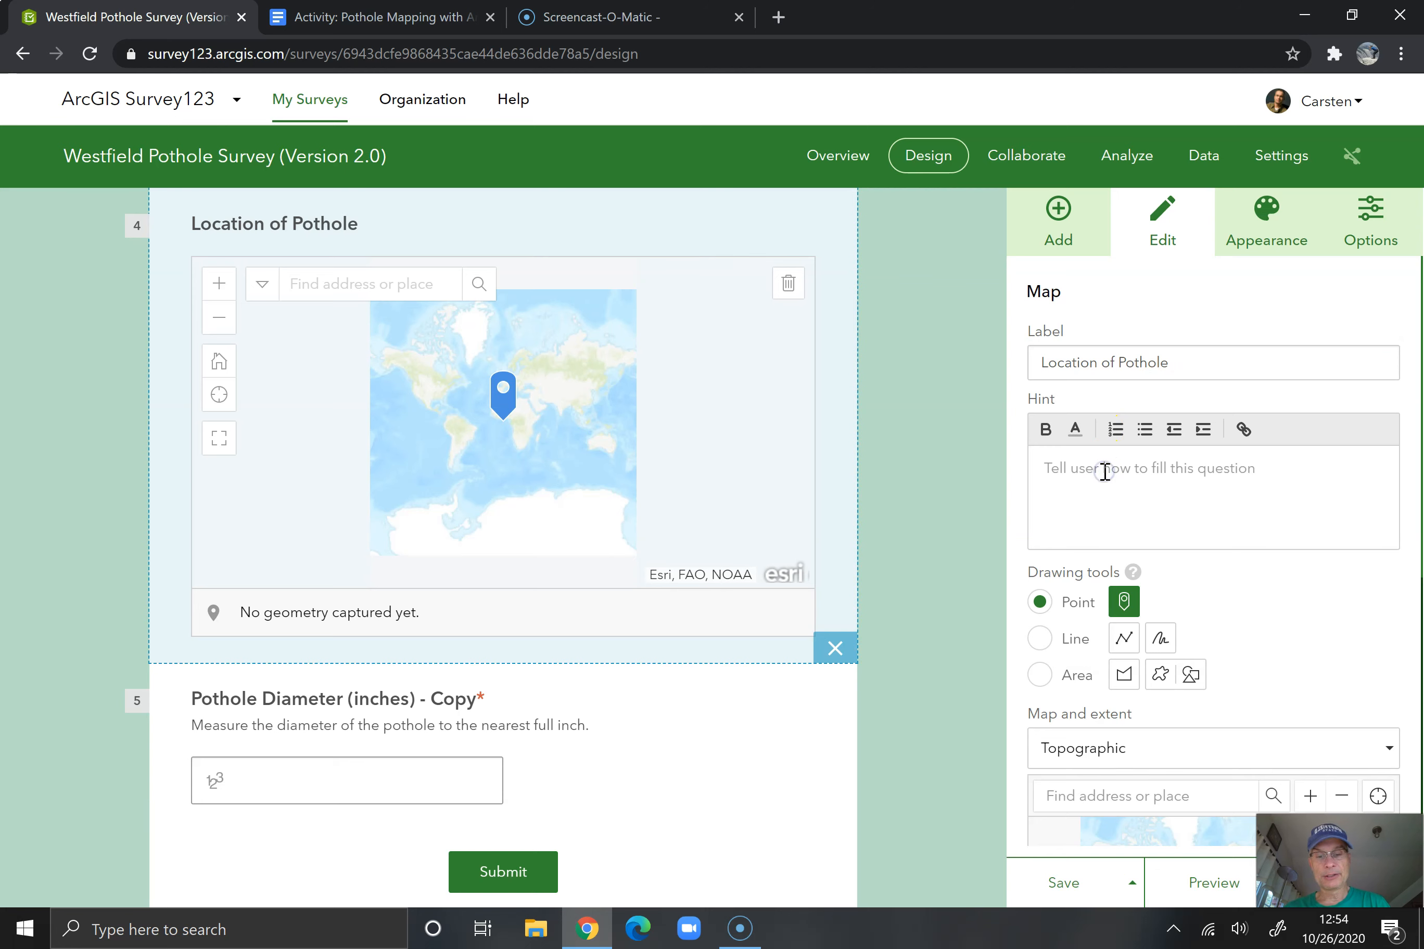
pyautogui.write('Ple')
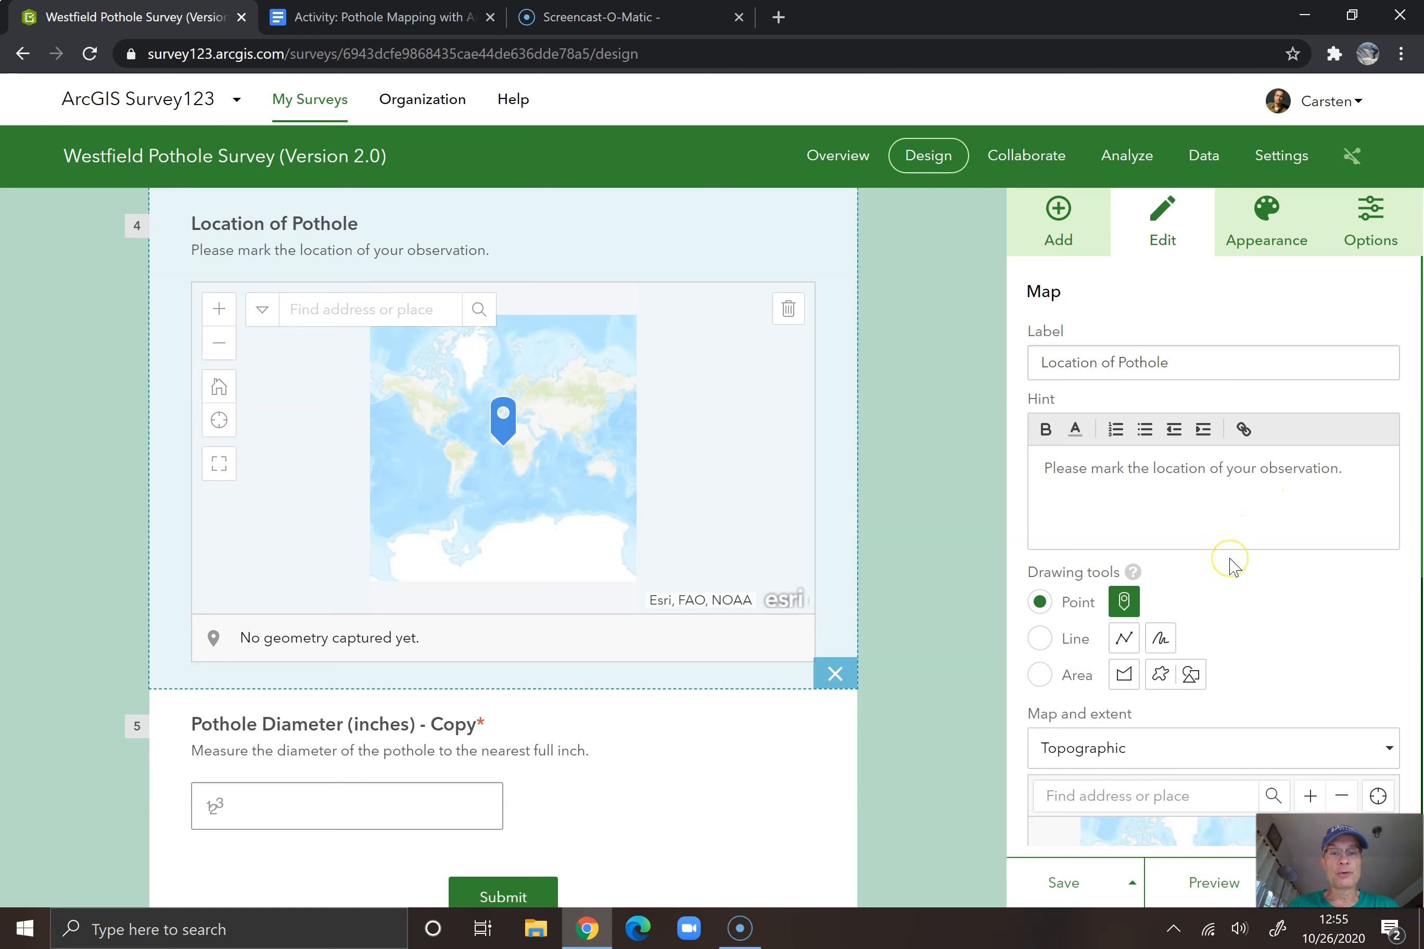
# Set the basemap of the Location of Pothole question to Streets
pyautogui.scroll(-3, 1233, 566)
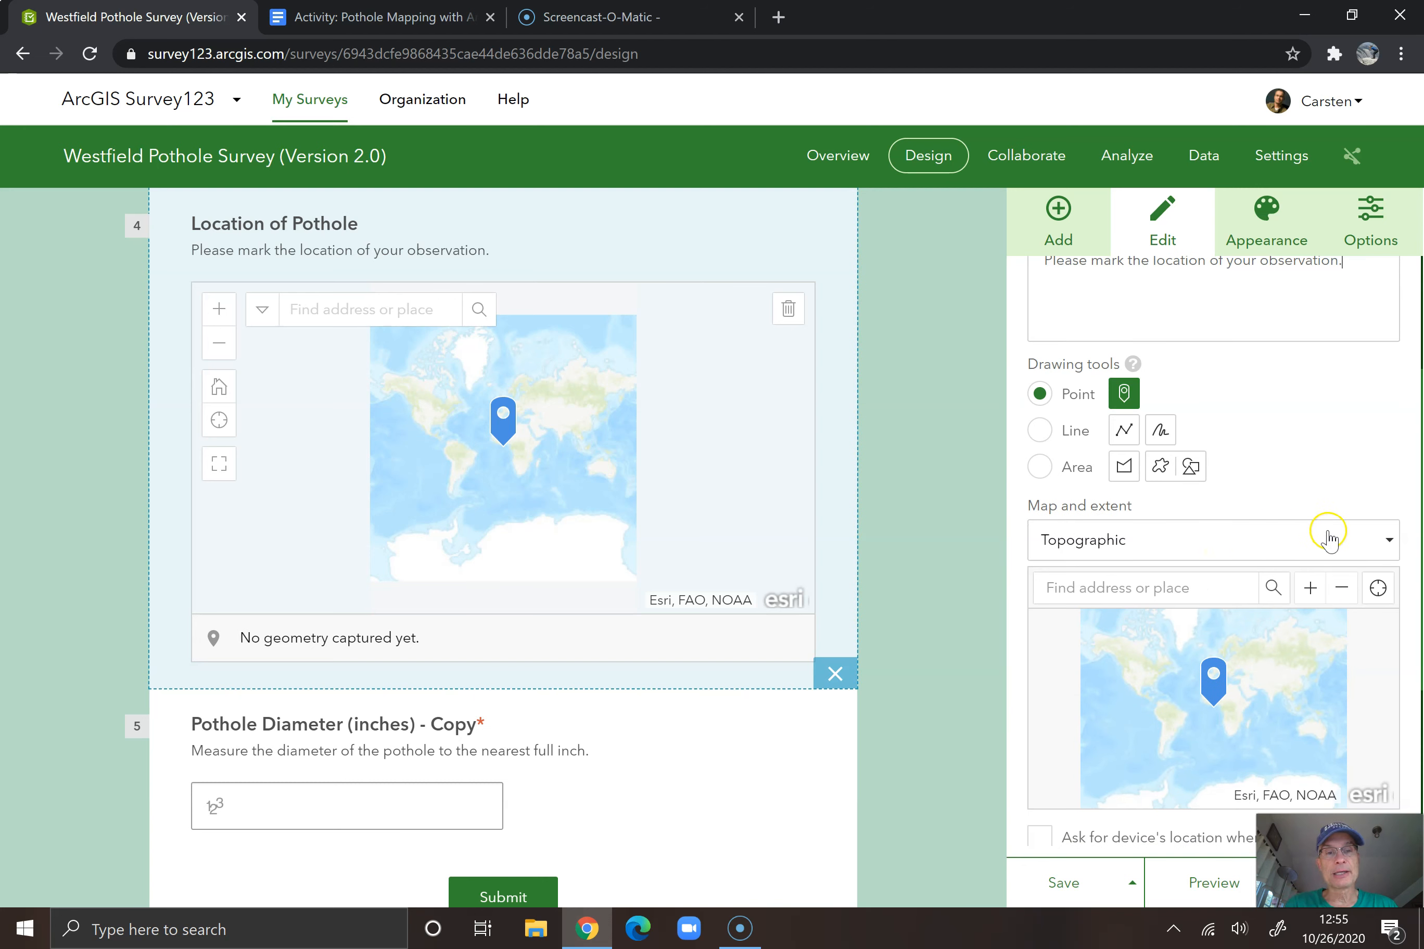
pyautogui.click(1389, 541)
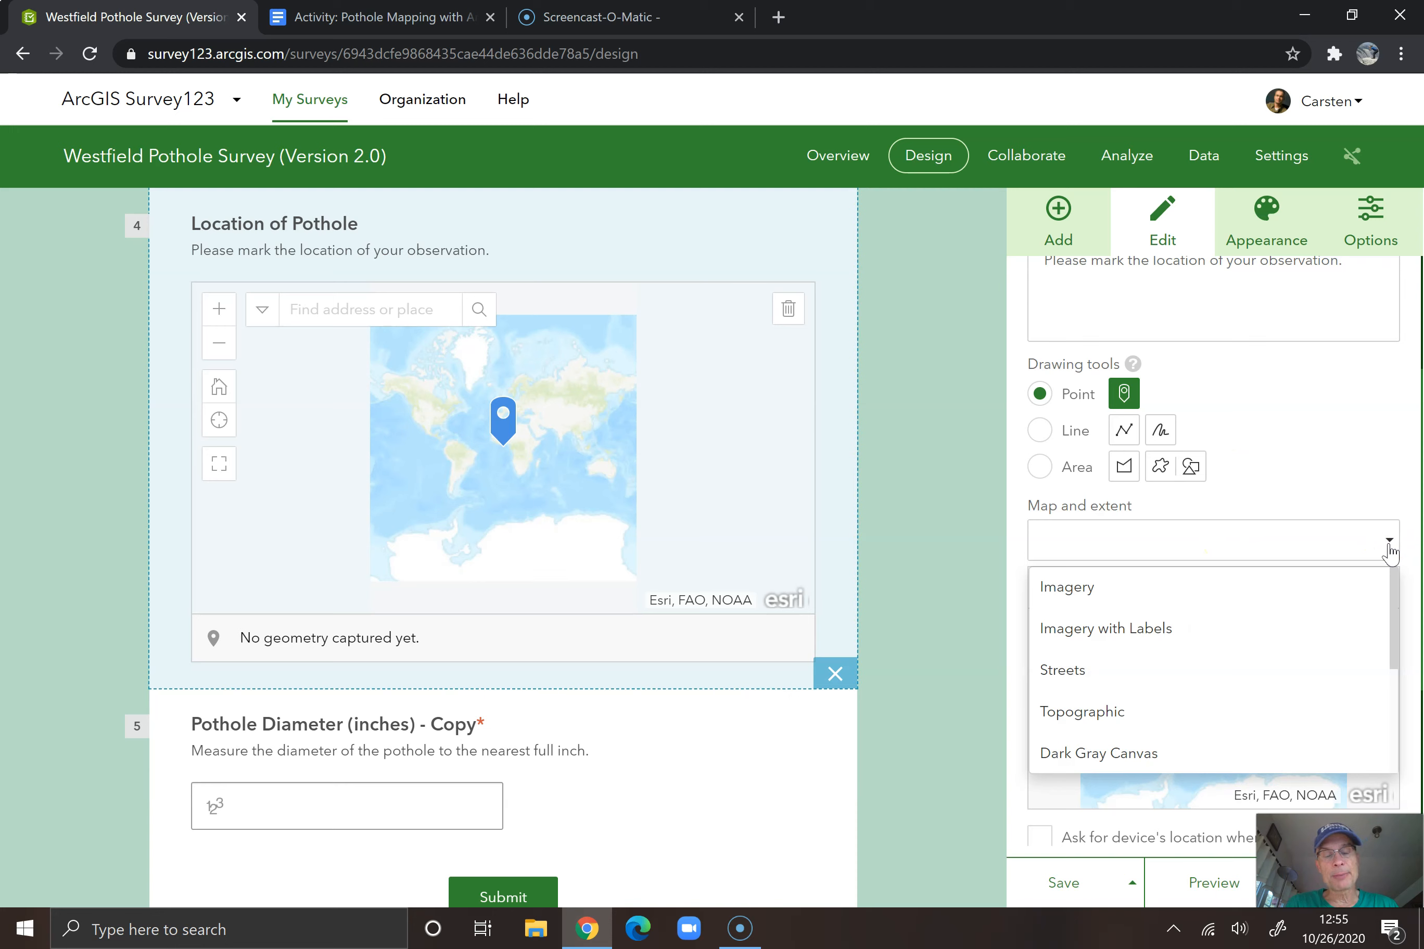
pyautogui.click(1228, 672)
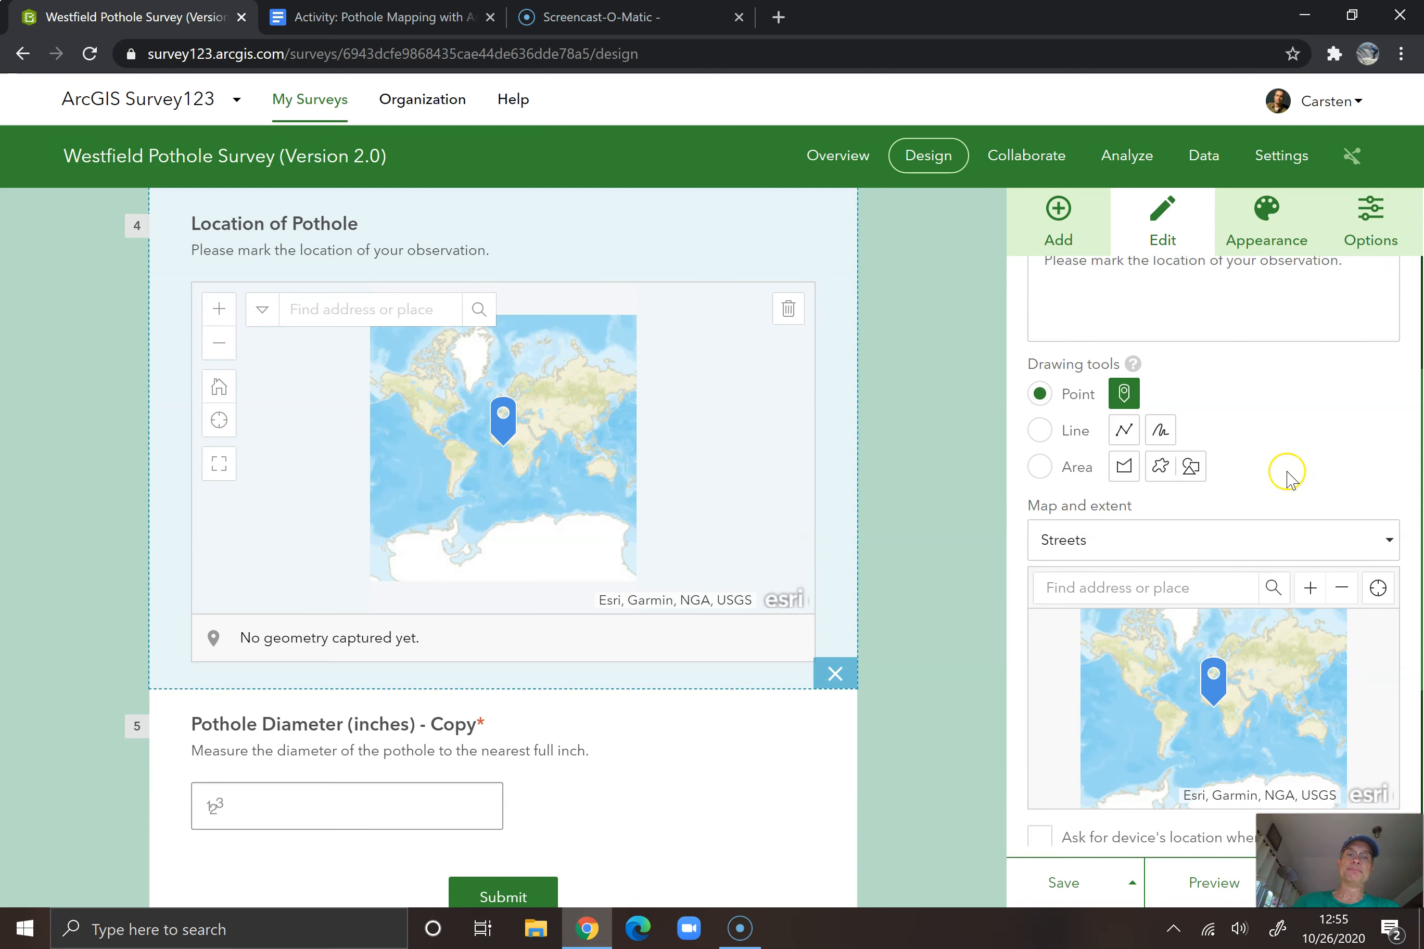
# Set the map question's default extent to Westfield, MA, USA, zoomed in and centred on the downtown streets
pyautogui.scroll(-2, 1291, 479)
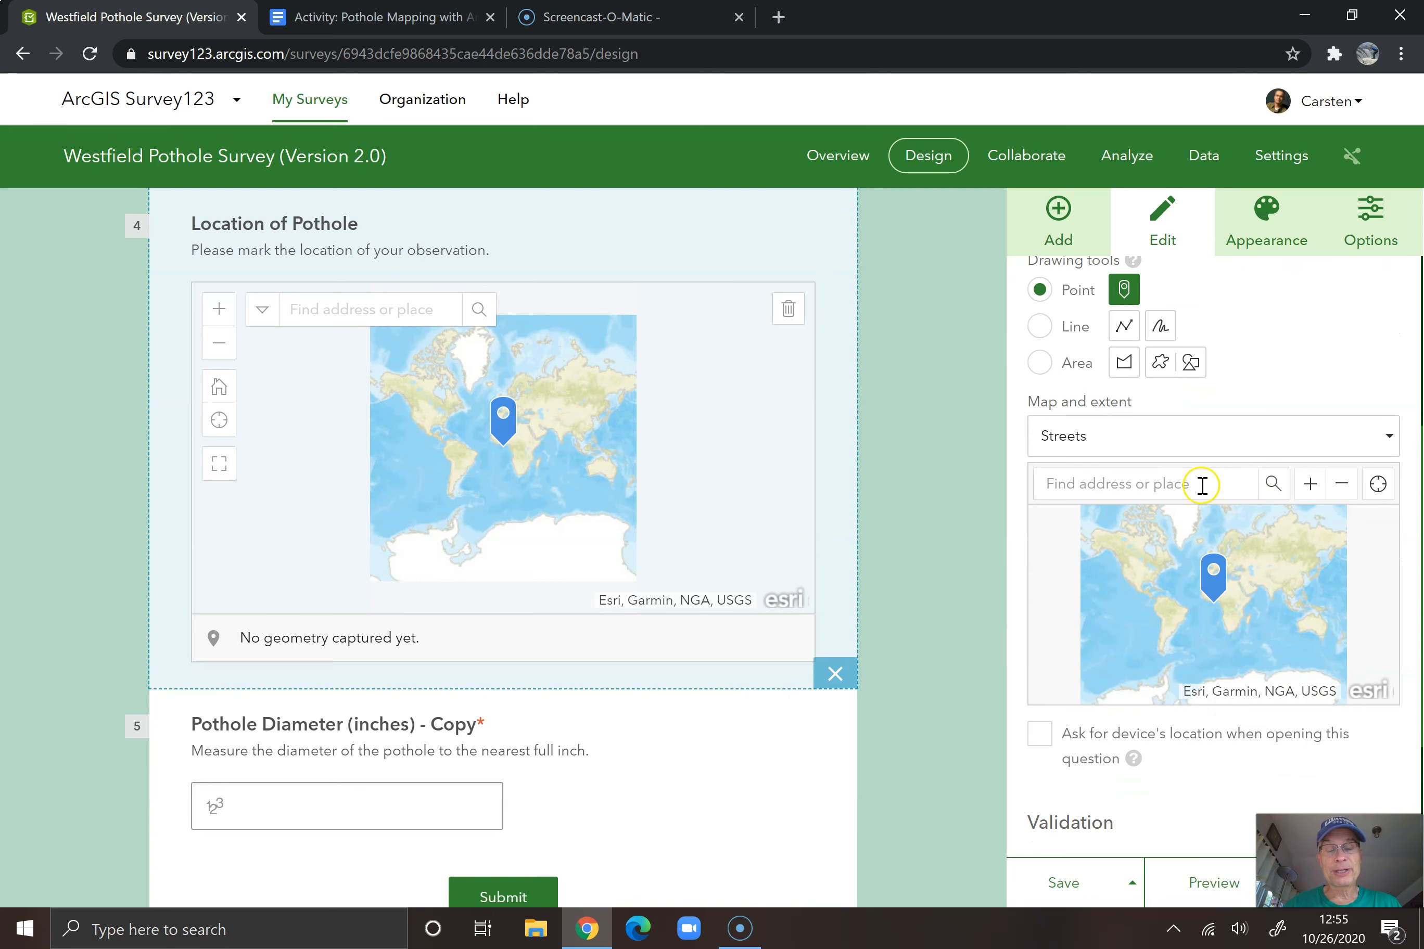
pyautogui.click(1219, 484)
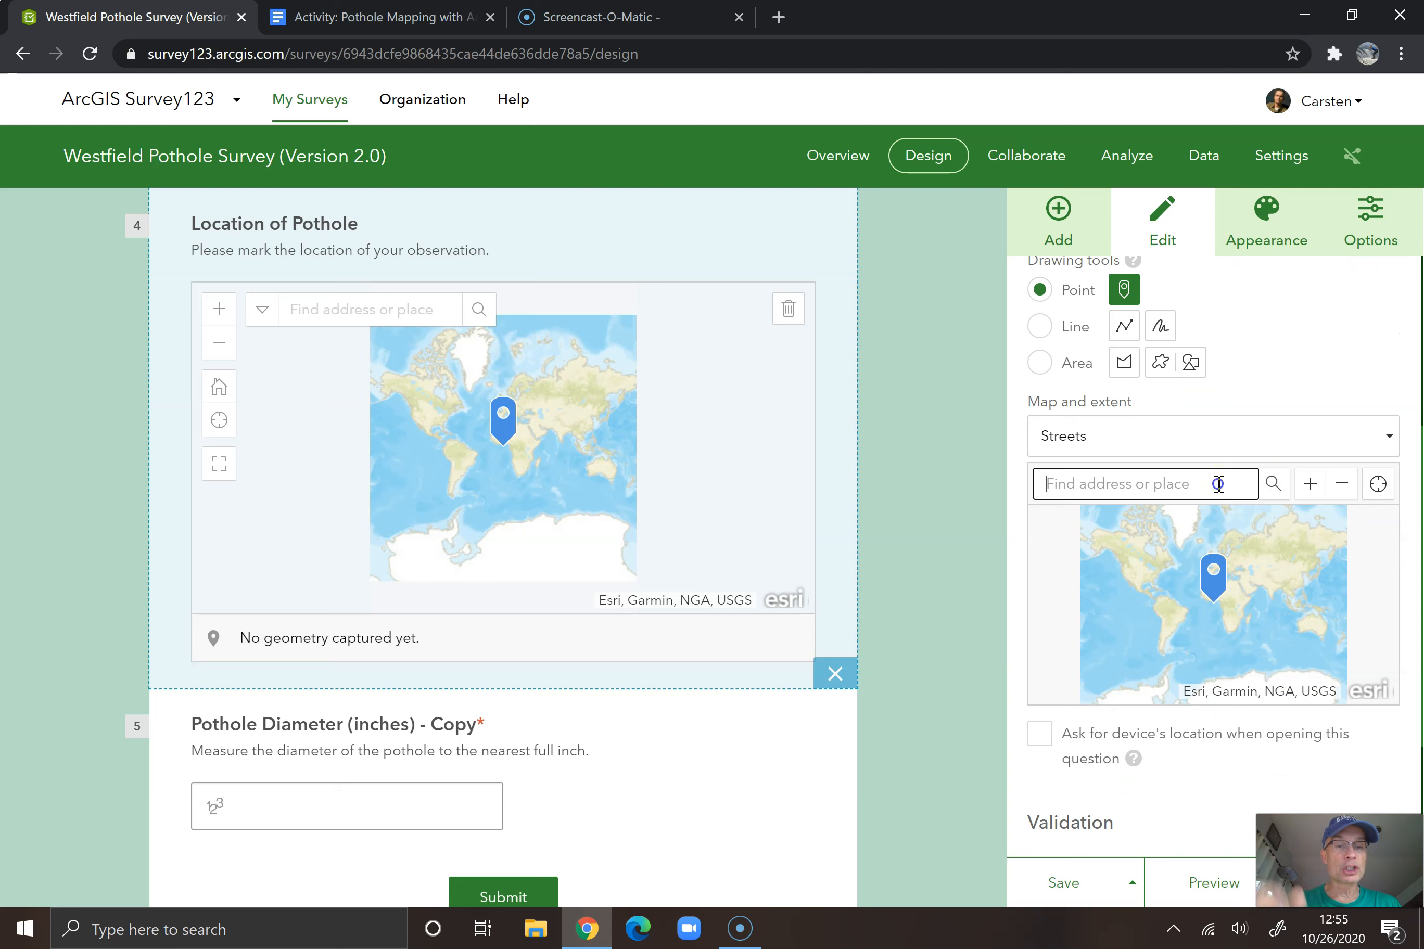
pyautogui.write('Westfield, MA, USA')
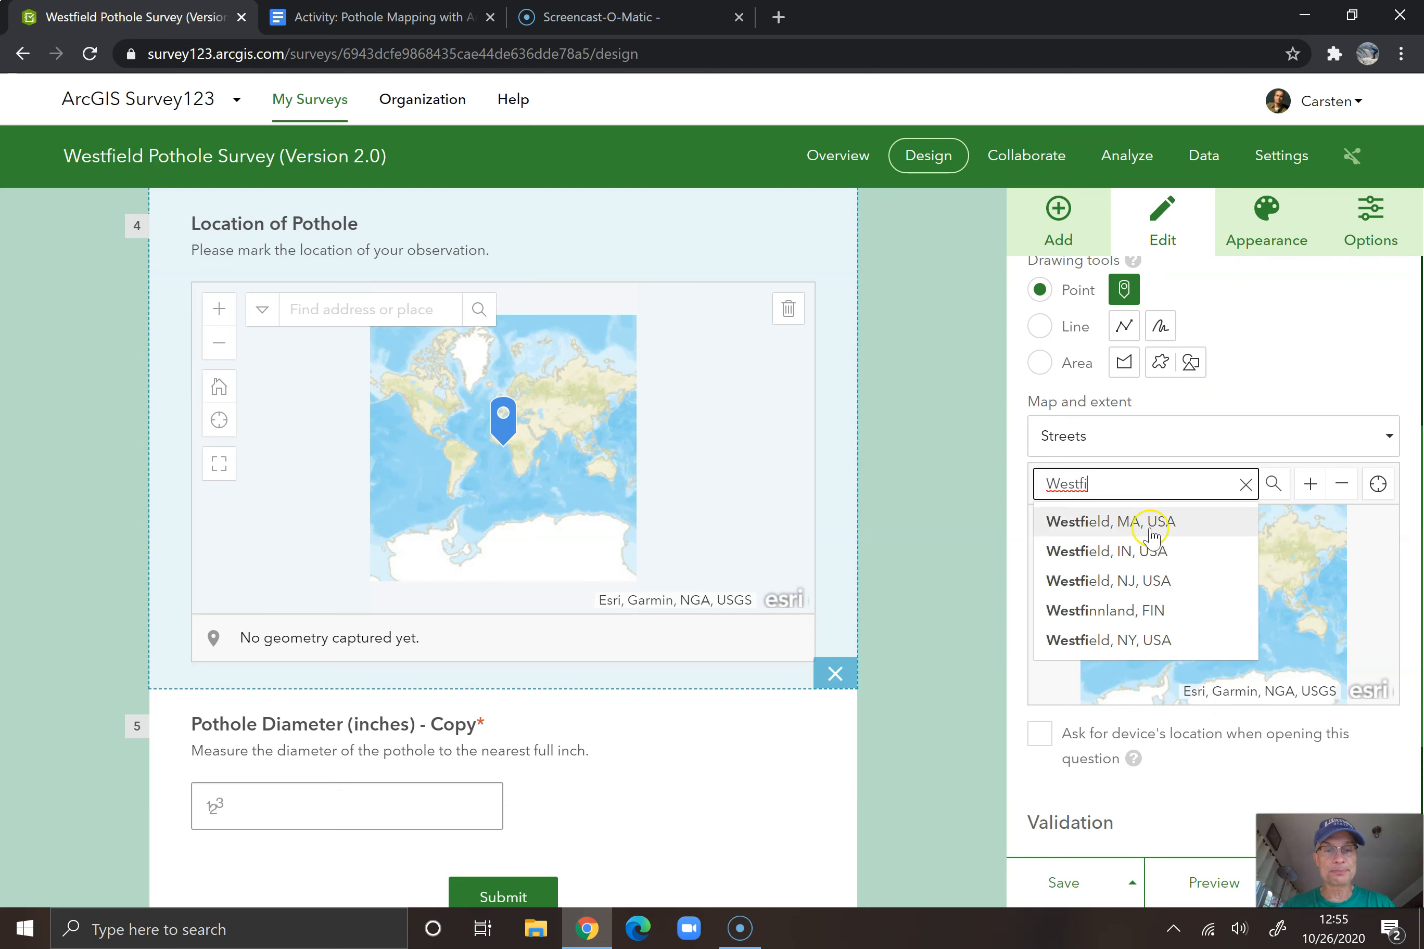
pyautogui.click(1147, 522)
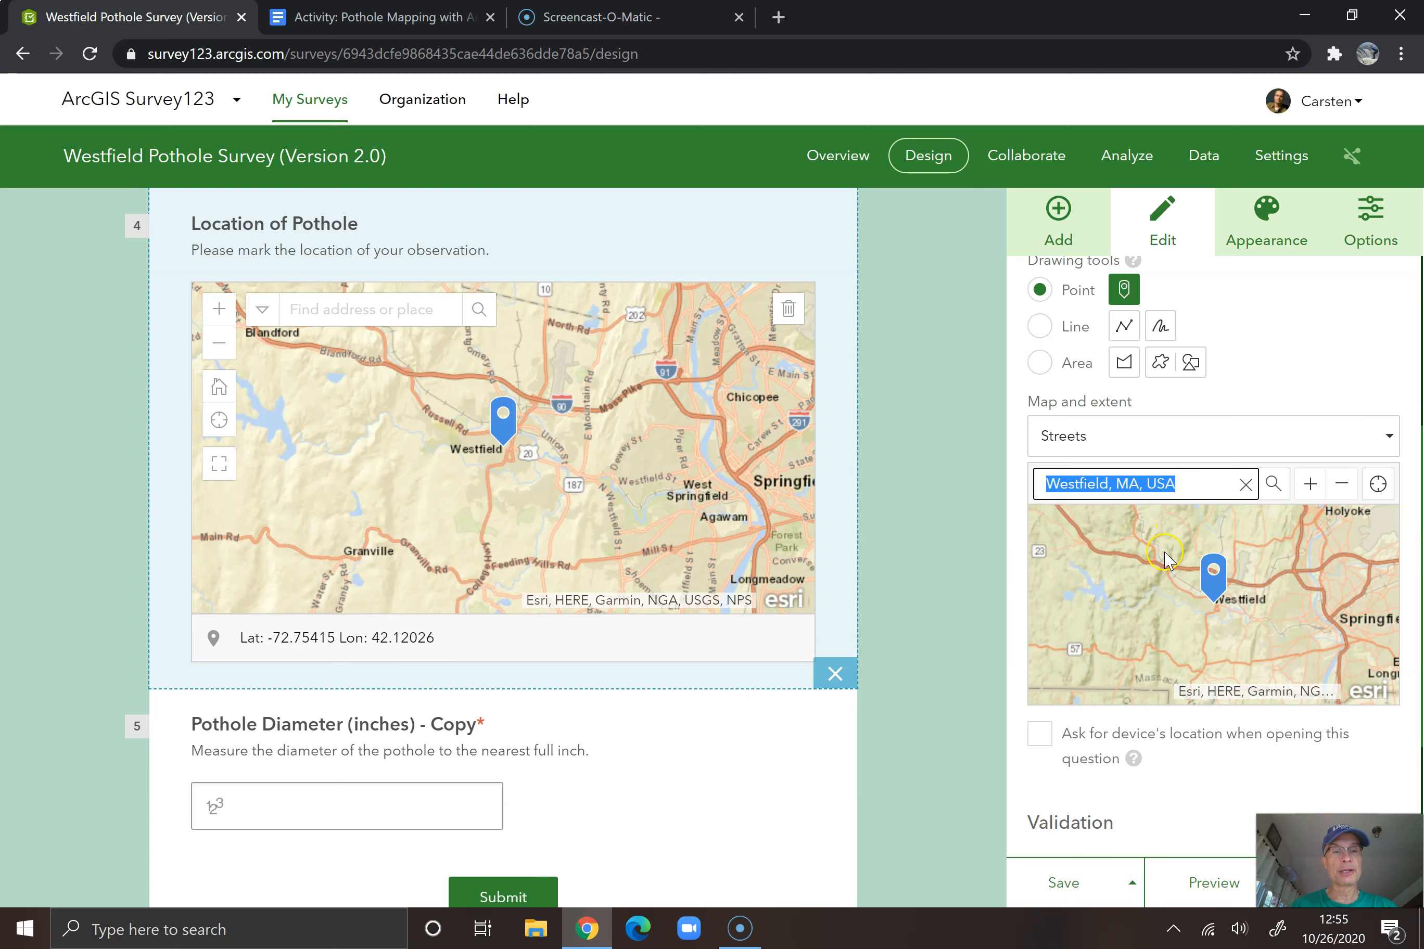
pyautogui.click(1310, 485)
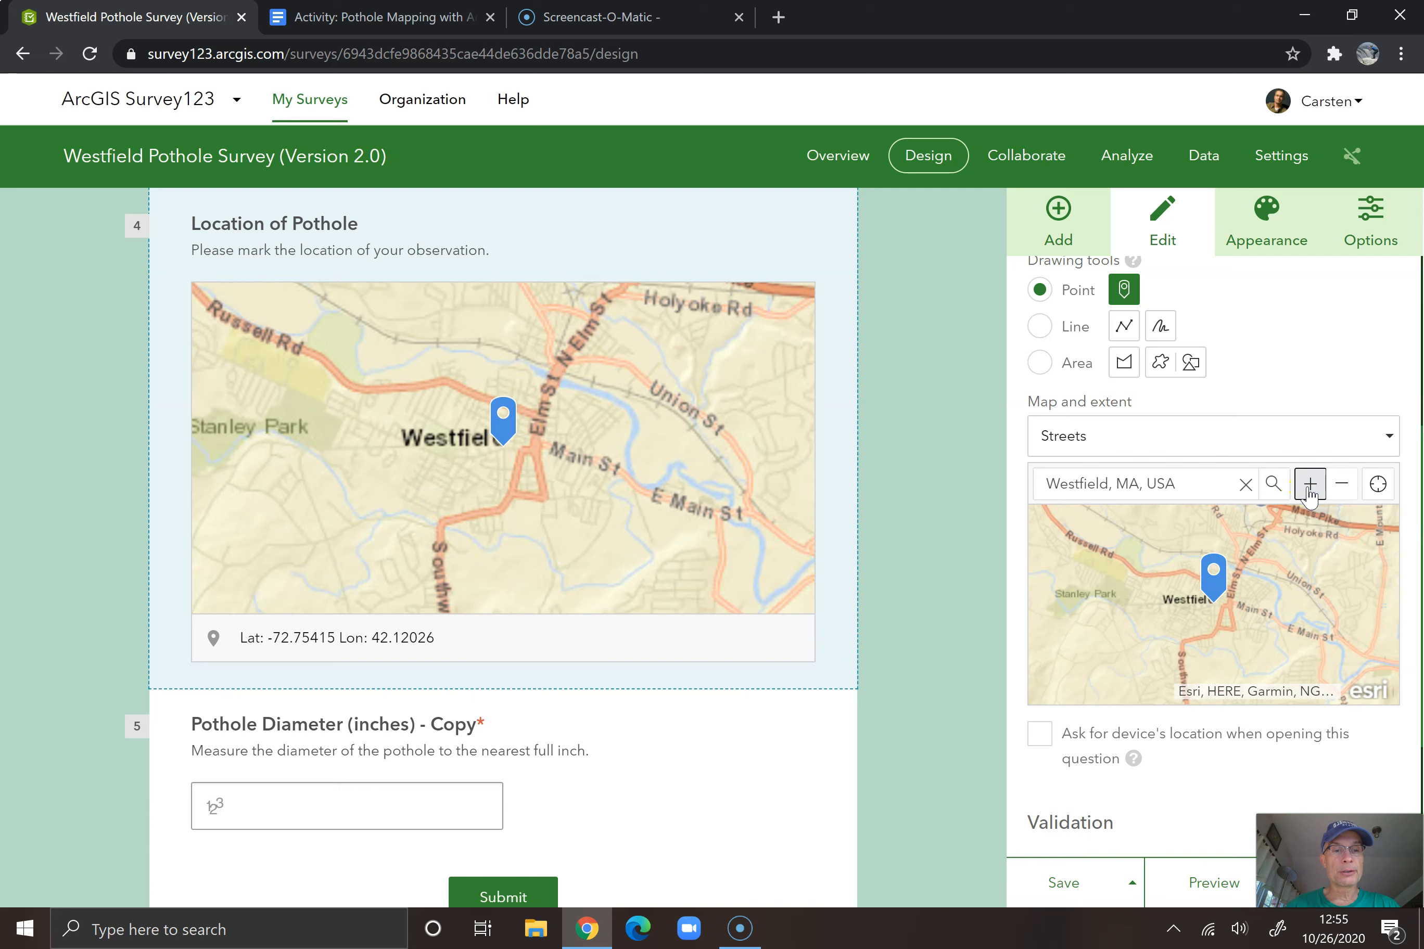
pyautogui.moveTo(1276, 605); pyautogui.dragTo(1285, 597)
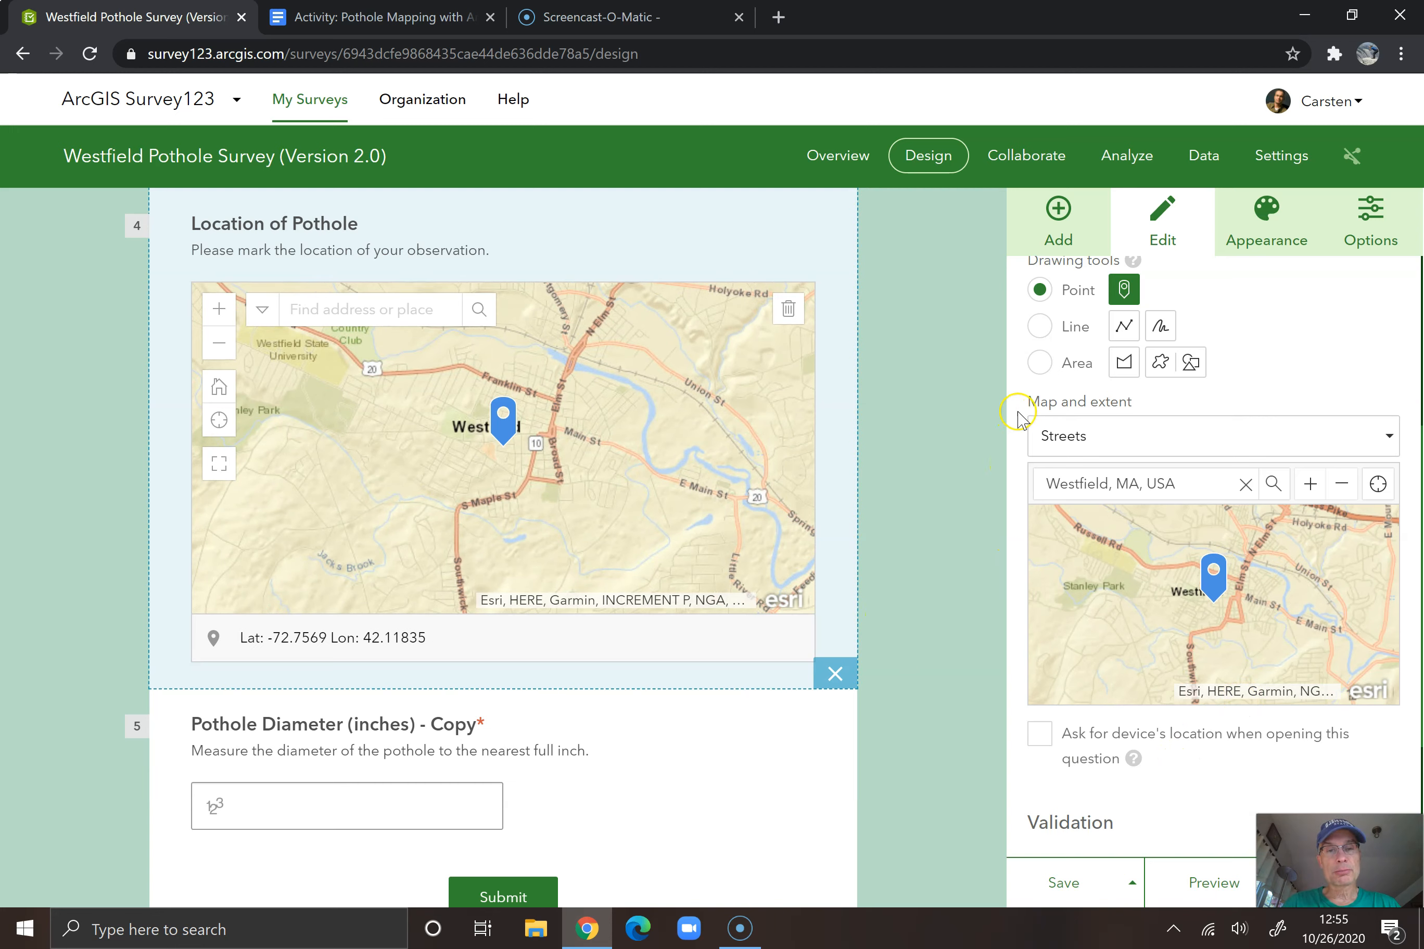
# Make the Location of Pothole question required and save the survey
pyautogui.scroll(-2, 1015, 425)
pyautogui.scroll(-1, 1015, 426)
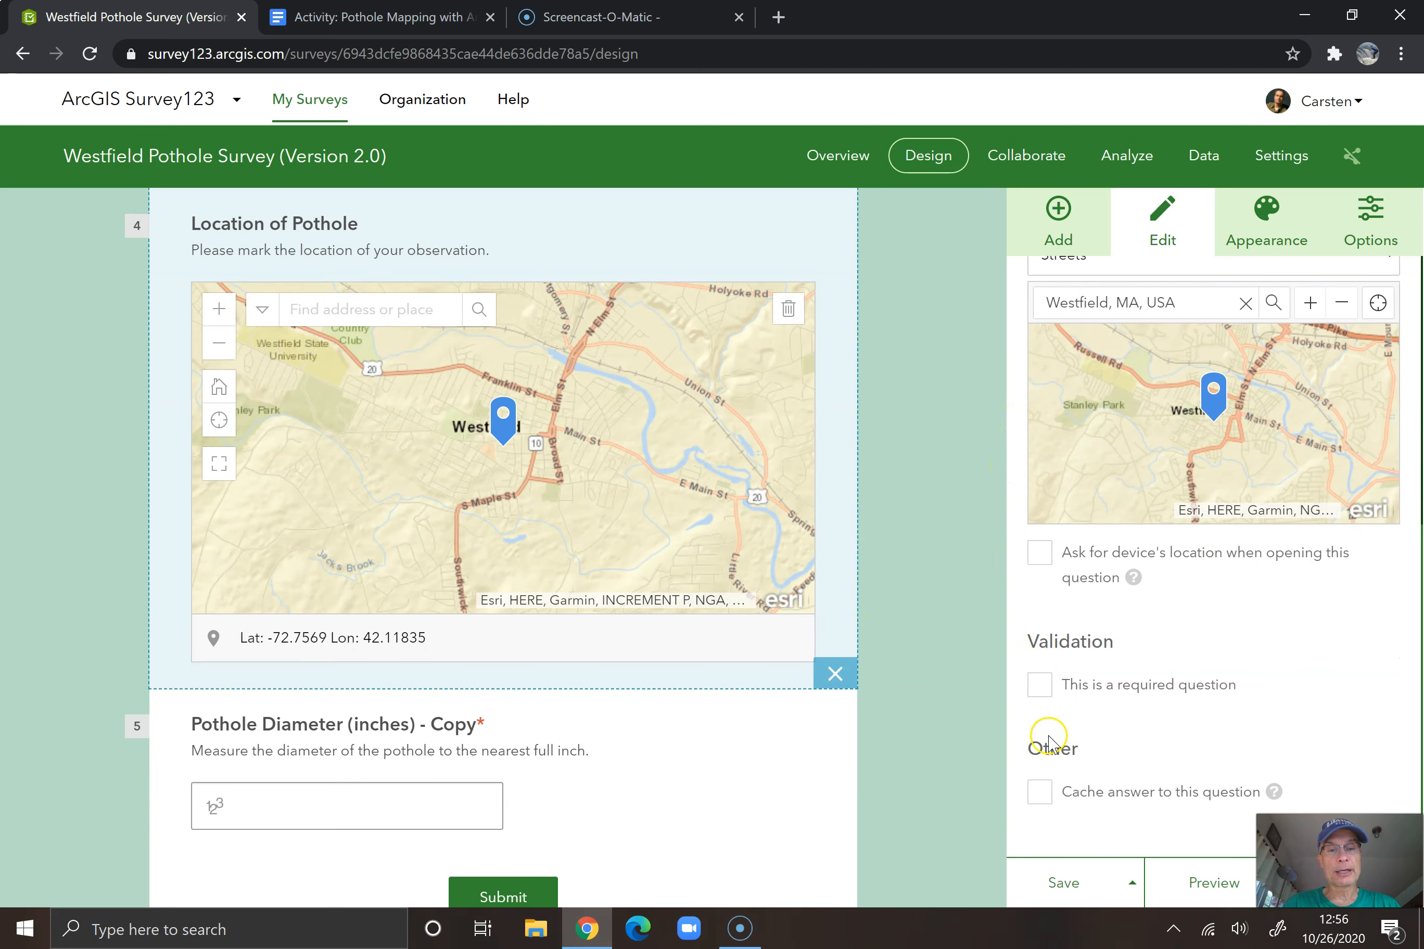
pyautogui.click(1041, 684)
pyautogui.click(1064, 883)
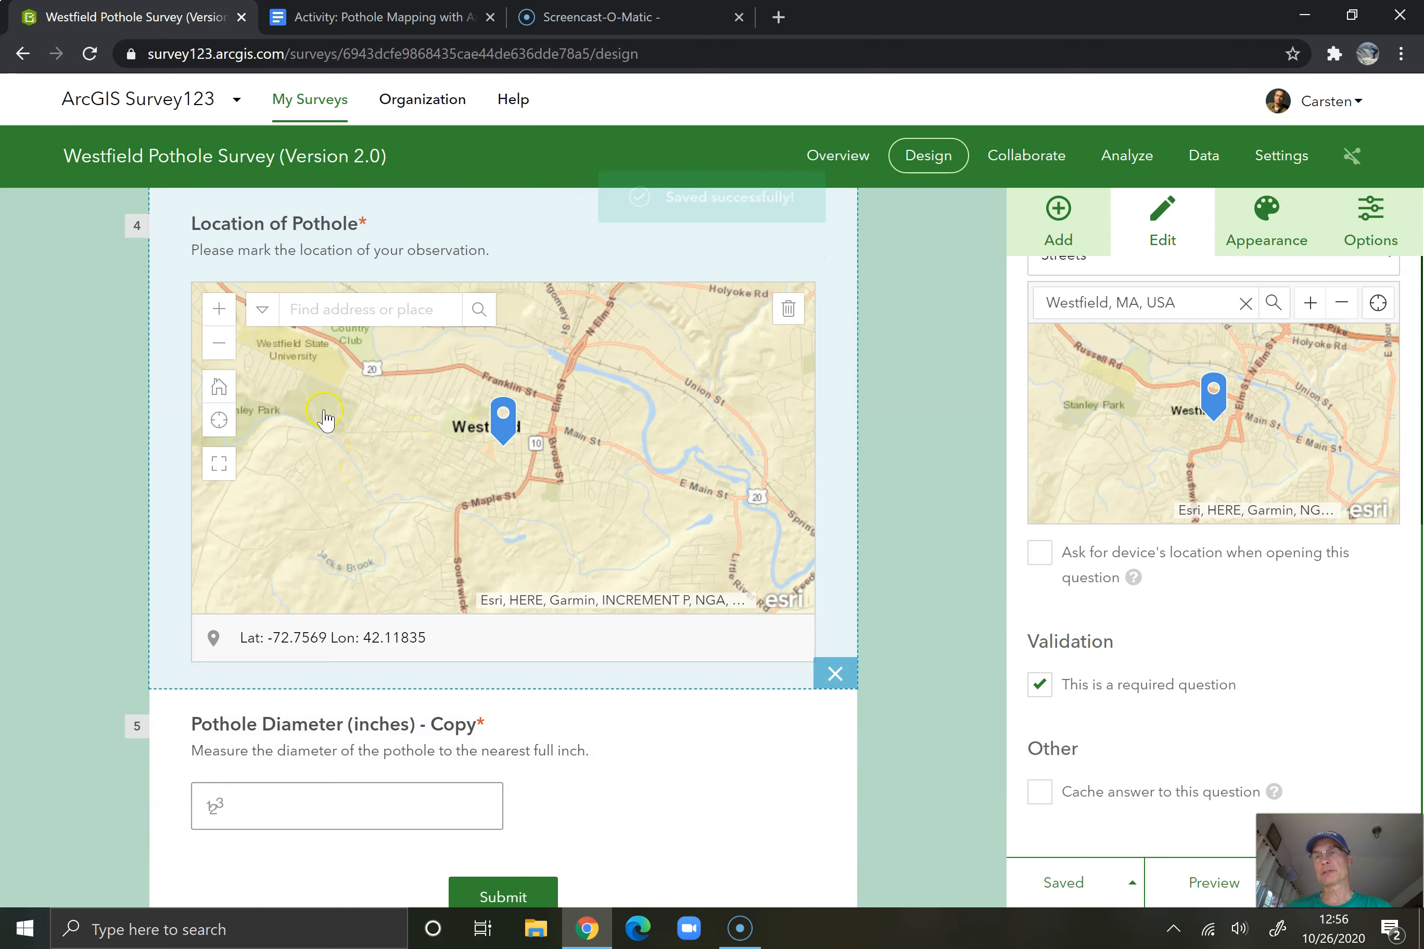
# Move the Pothole Diameter question above the Location of Pothole map, directly below the pothole depth question
pyautogui.scroll(5, 542, 588)
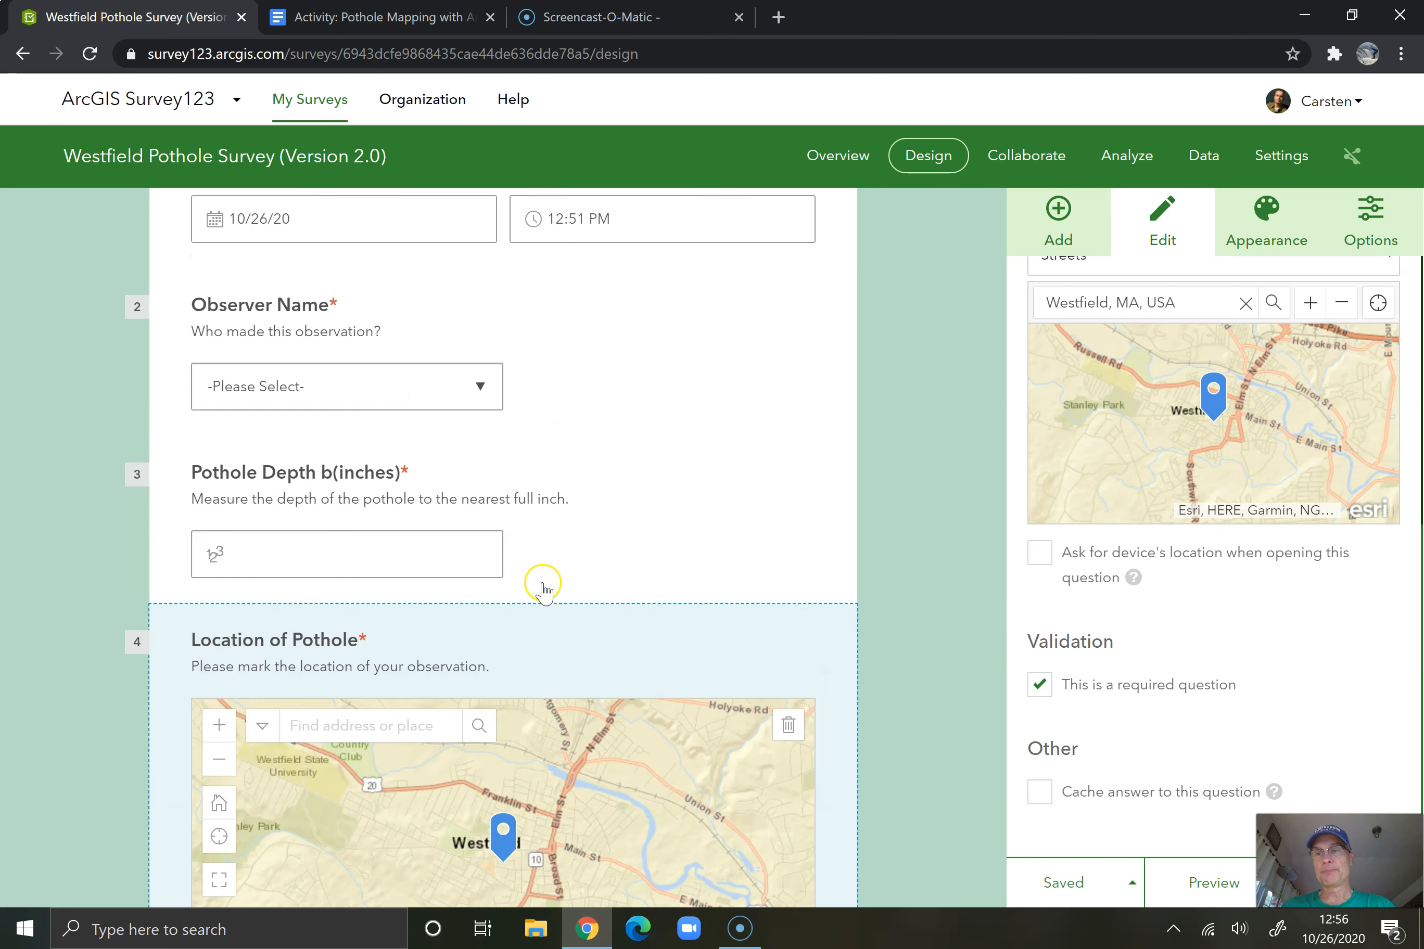
pyautogui.scroll(-3, 542, 586)
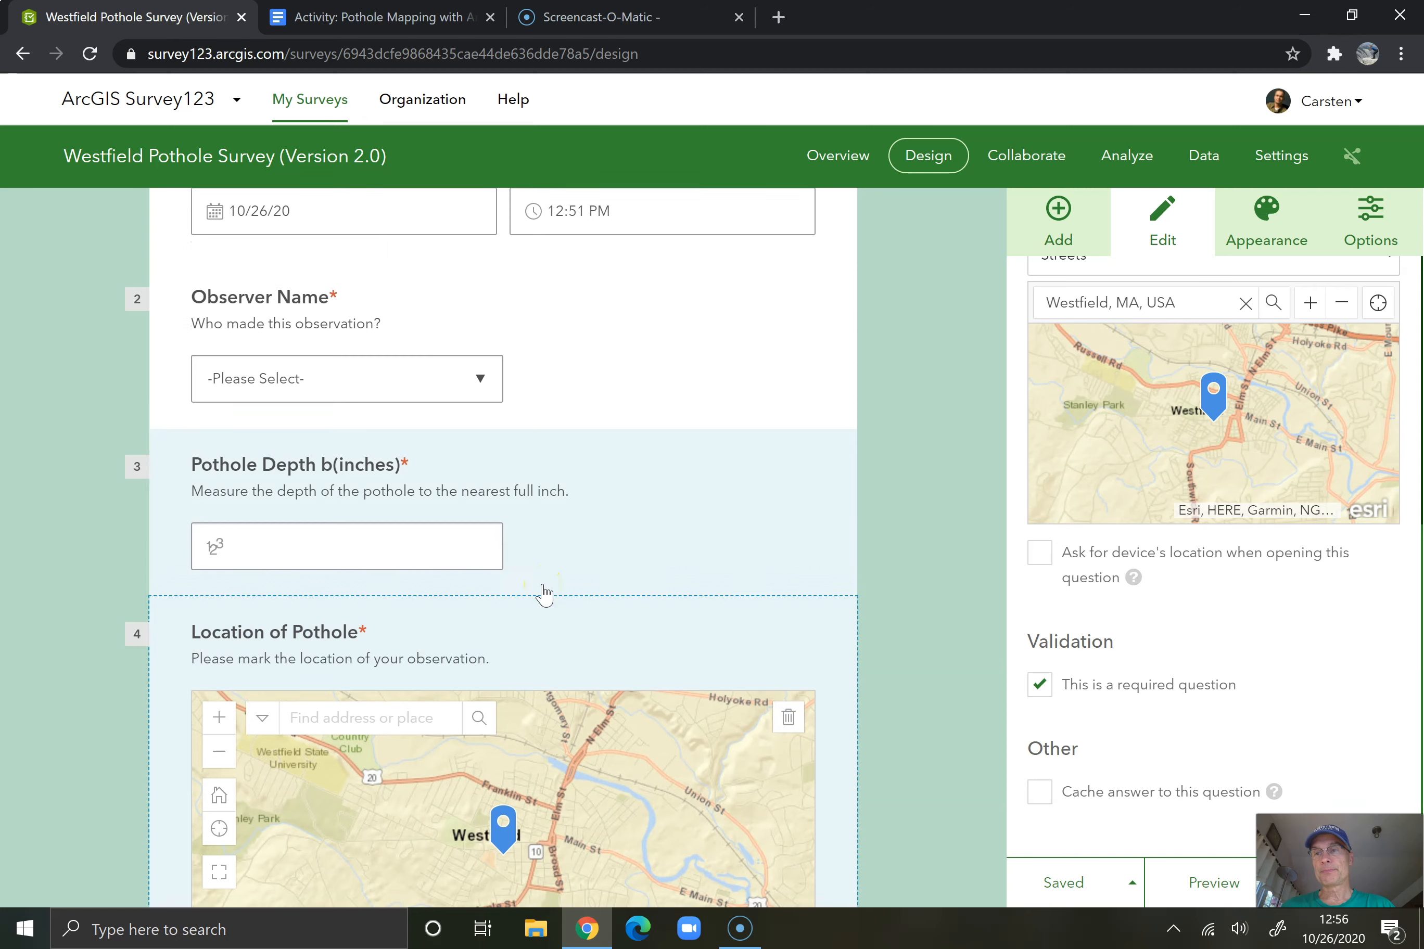
pyautogui.scroll(3, 543, 586)
pyautogui.scroll(-5, 542, 588)
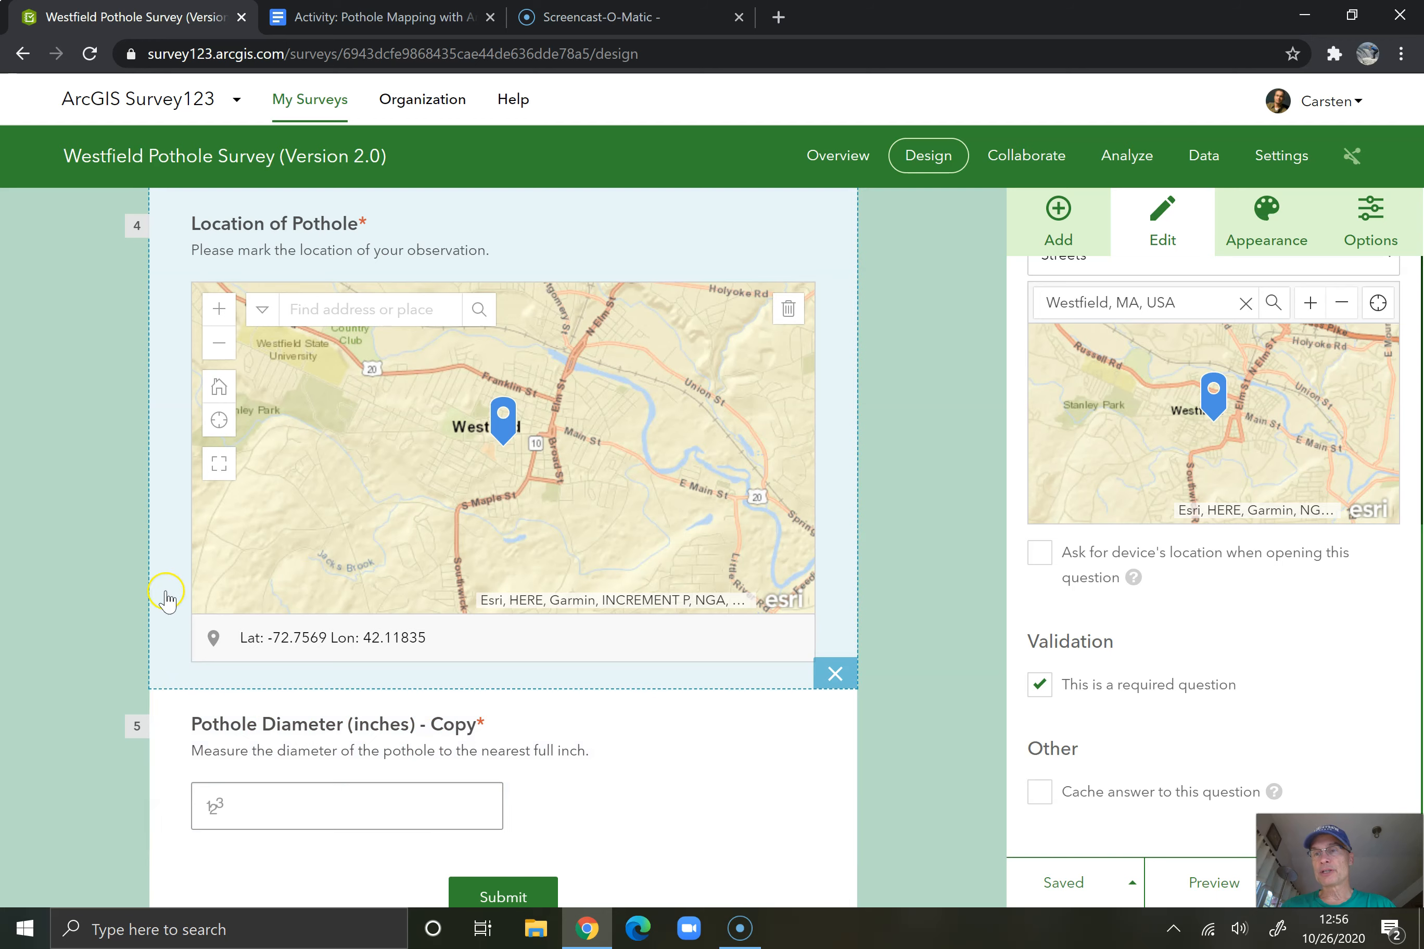
pyautogui.scroll(3, 181, 300)
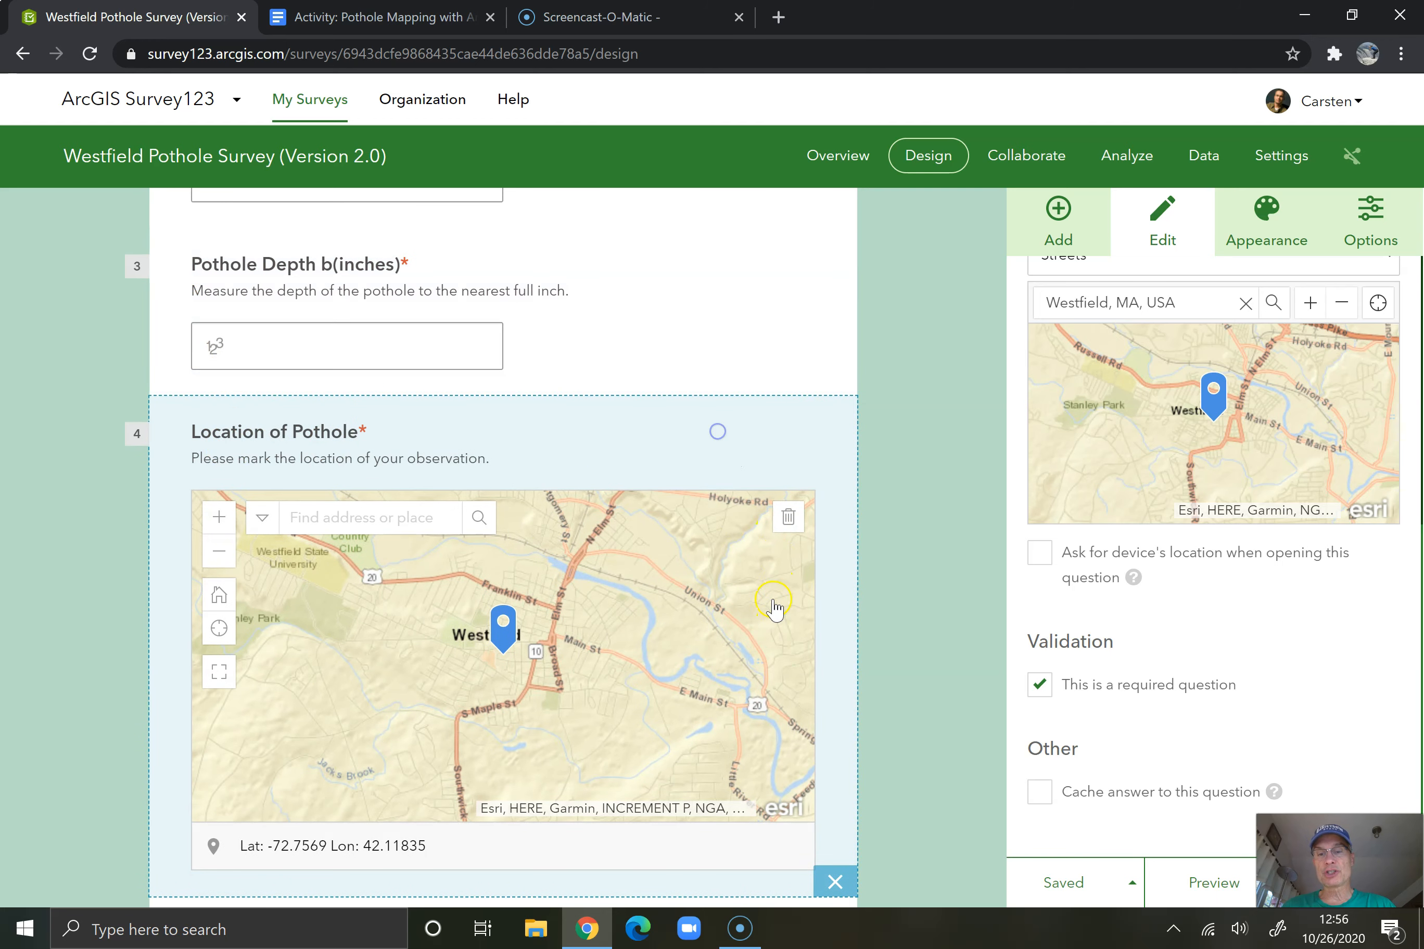
pyautogui.scroll(-1, 234, 758)
pyautogui.scroll(-2, 234, 758)
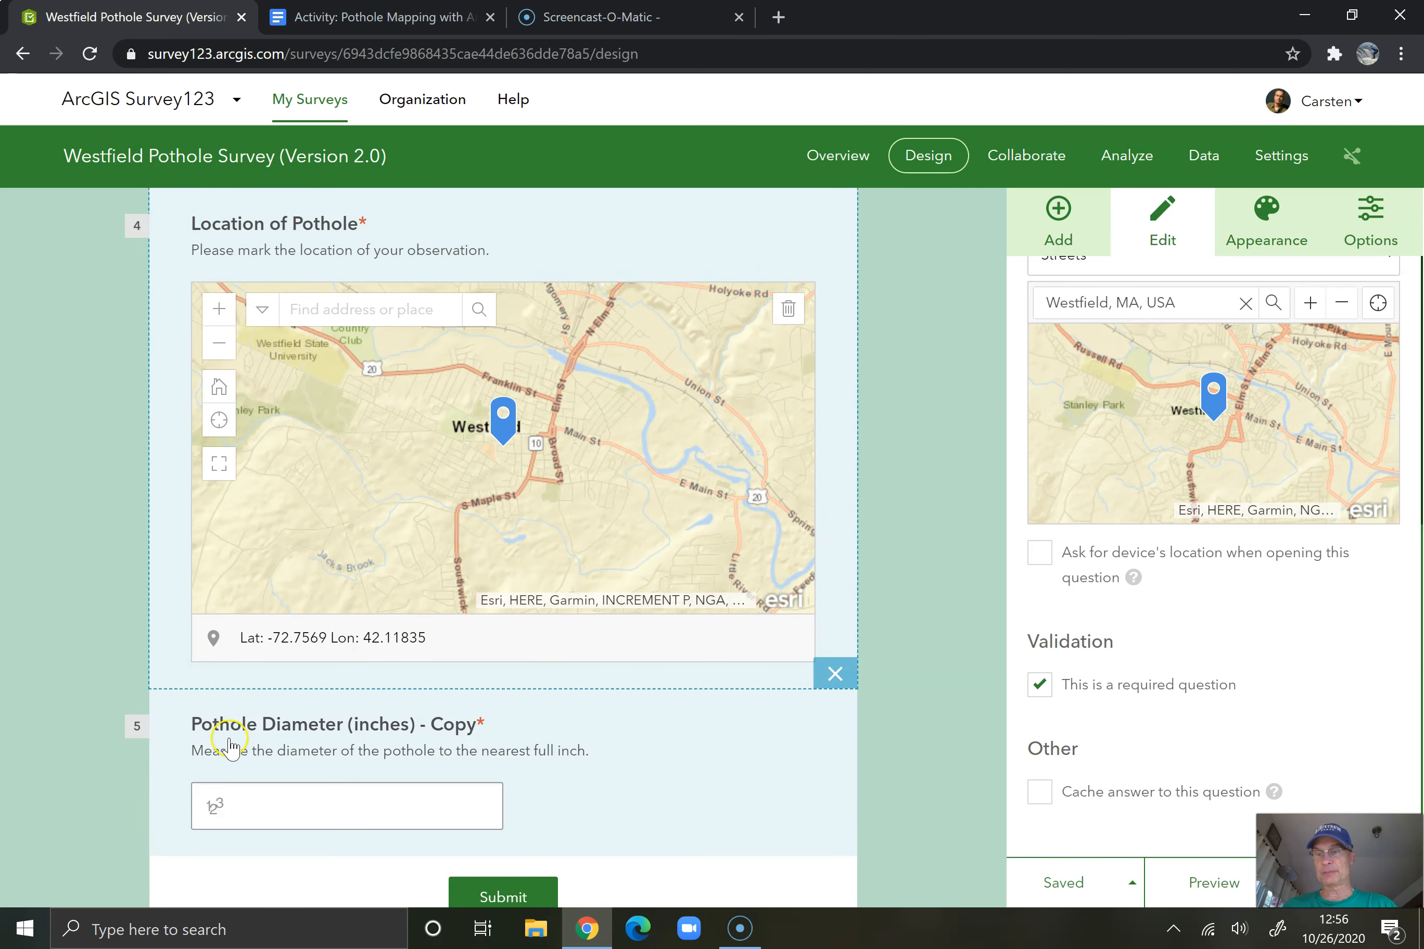
pyautogui.moveTo(164, 728); pyautogui.dragTo(155, 389)
pyautogui.moveTo(175, 248); pyautogui.dragTo(222, 327)
pyautogui.scroll(5, 467, 362)
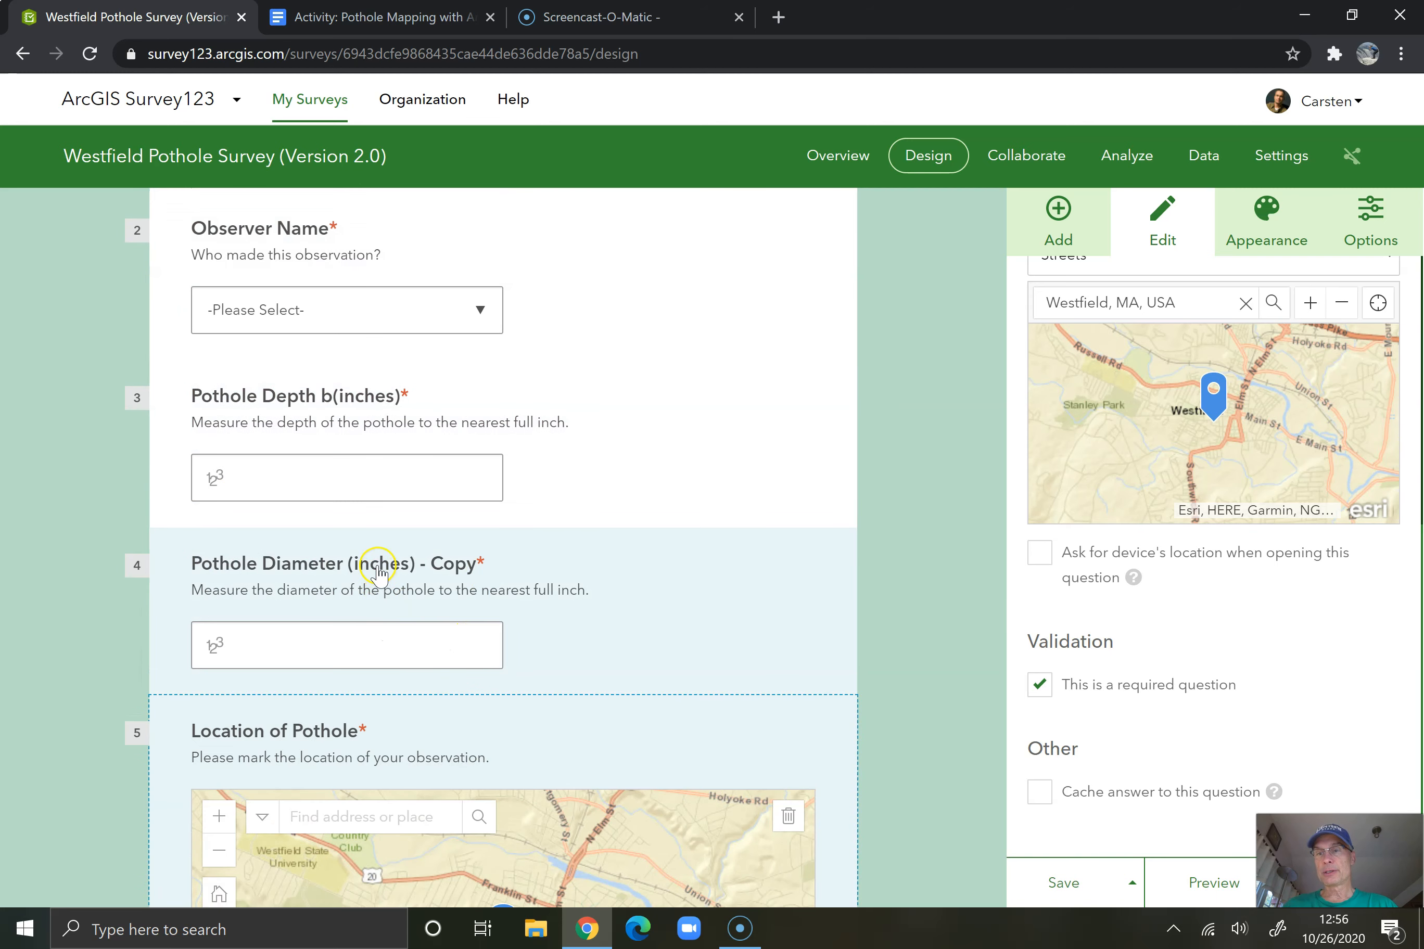
# Correct the label of the pothole depth question to "Pothole Depth (inches)"
pyautogui.scroll(5, 884, 543)
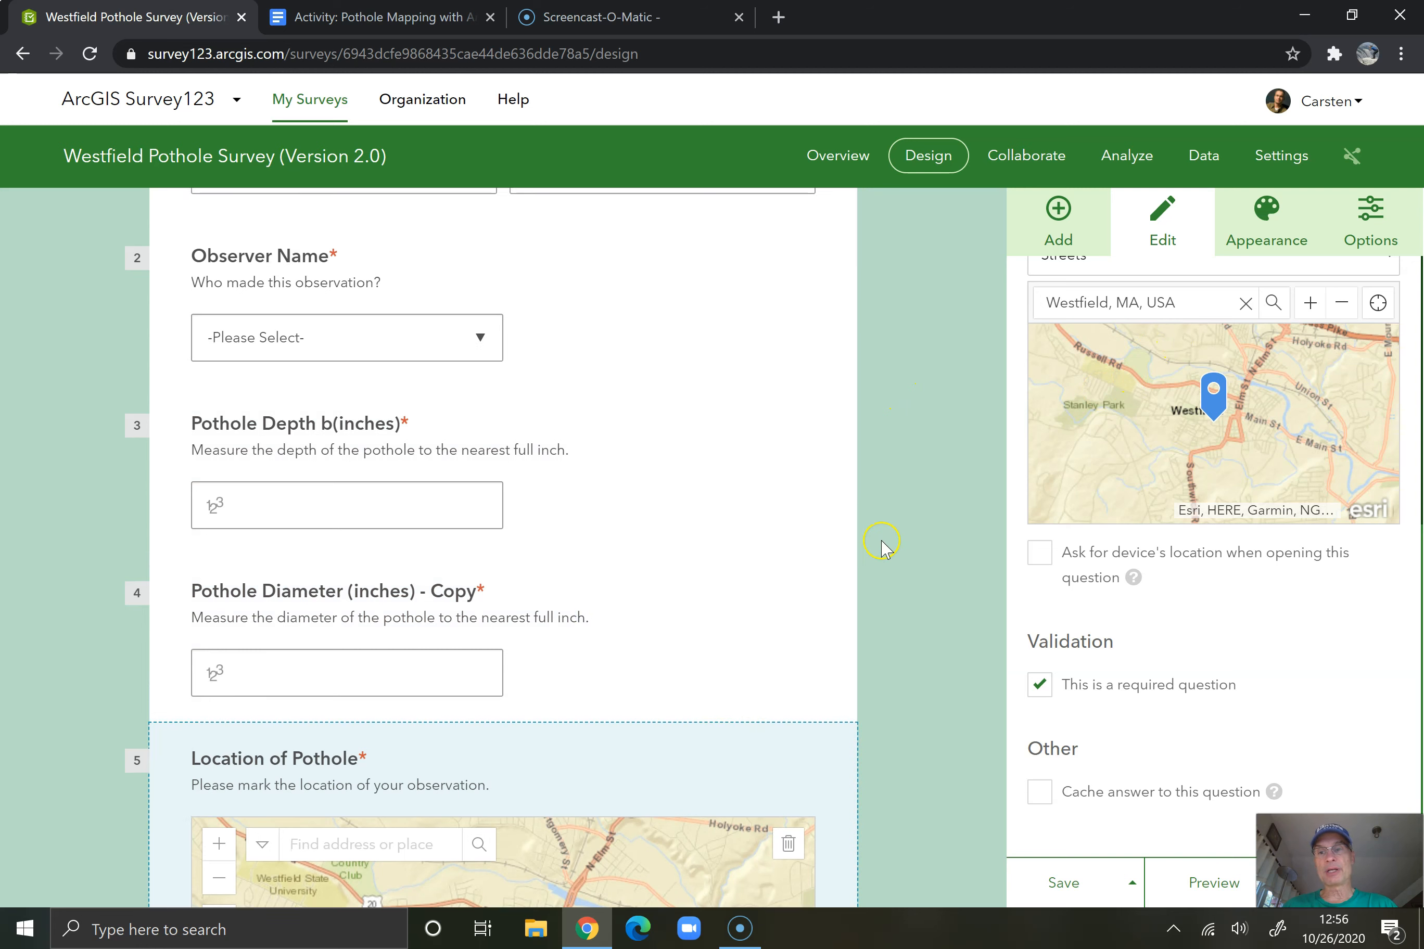
pyautogui.scroll(2, 1139, 376)
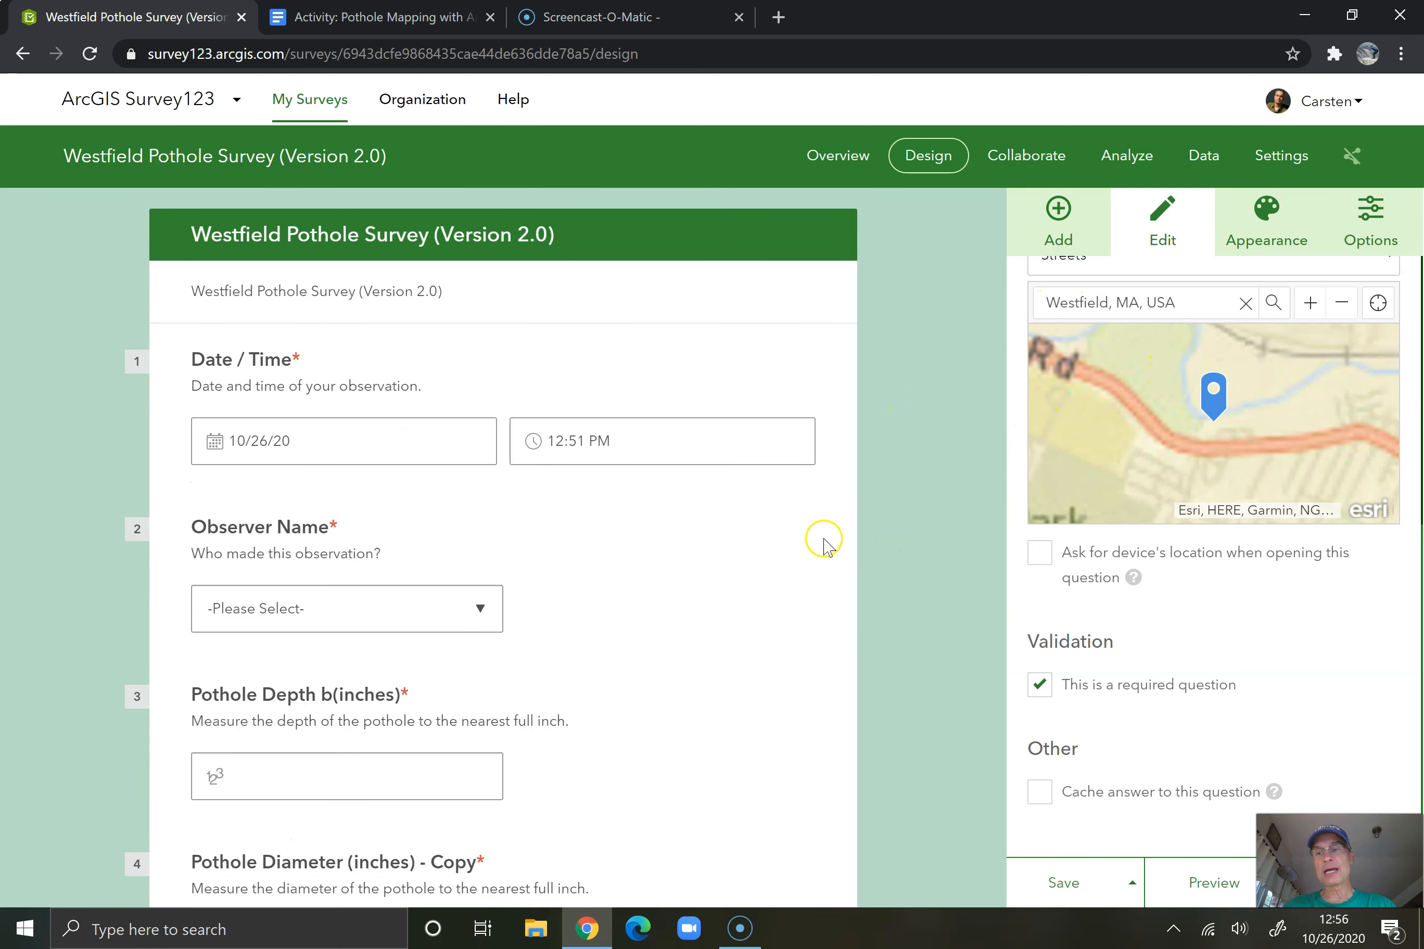
pyautogui.scroll(-3, 649, 665)
pyautogui.click(357, 496)
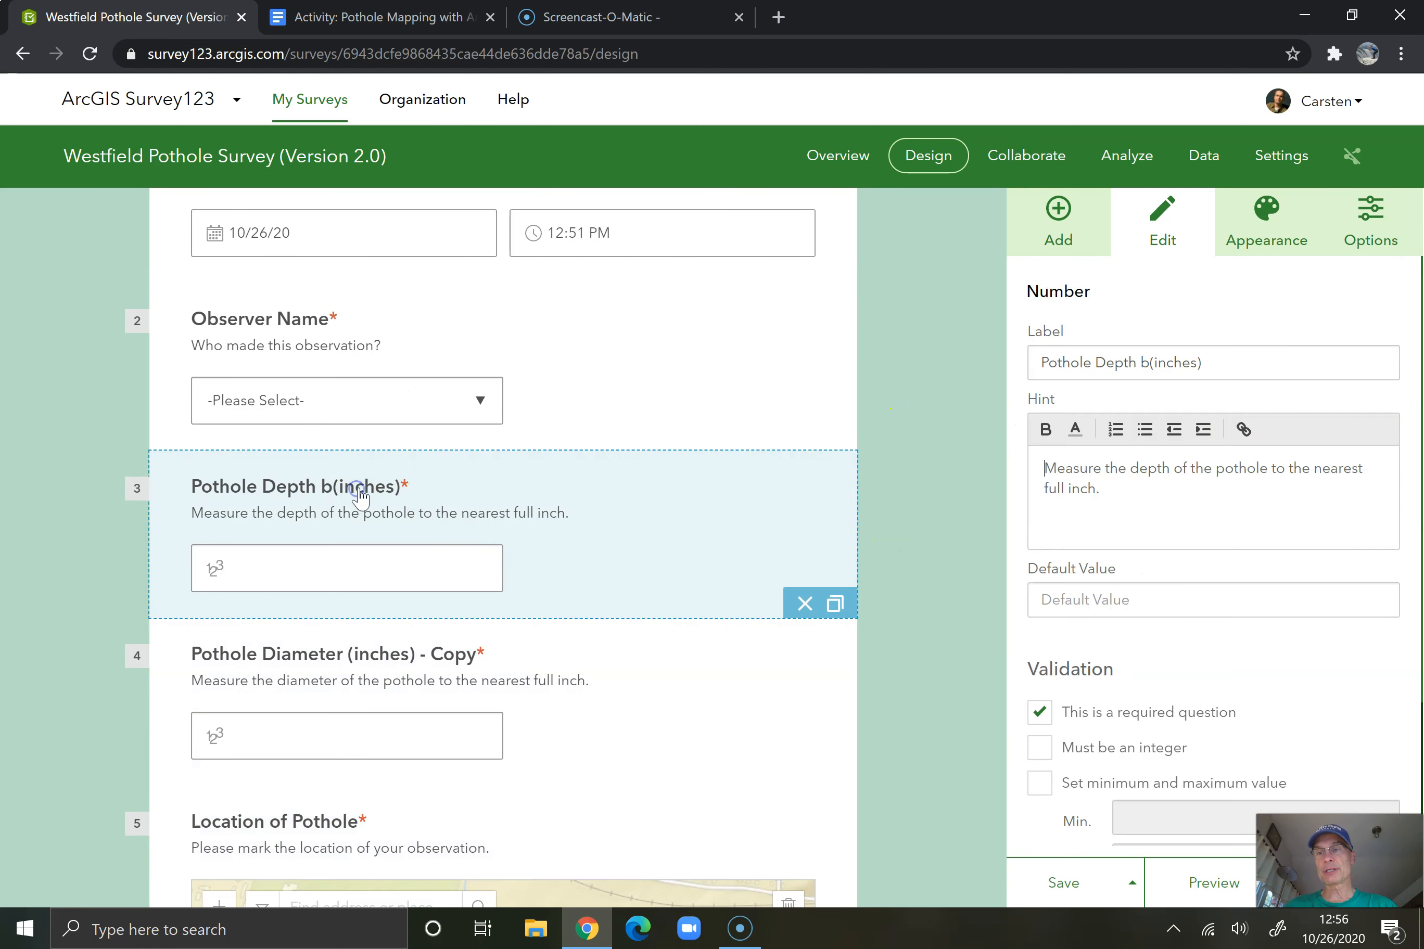
pyautogui.tripleClick(1134, 364)
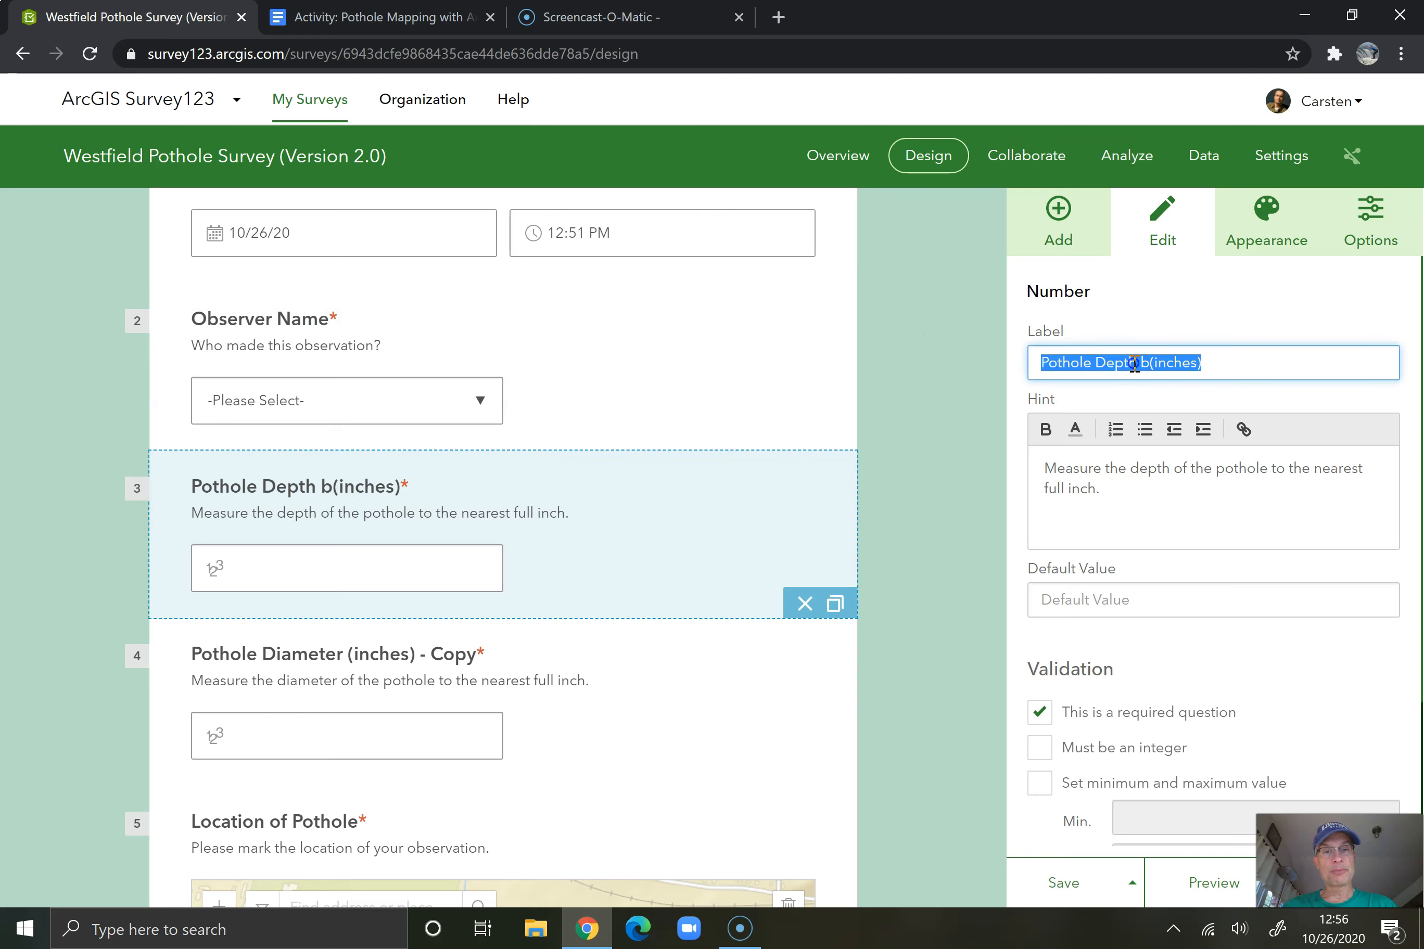
pyautogui.click(1140, 364)
pyautogui.press('Delete')
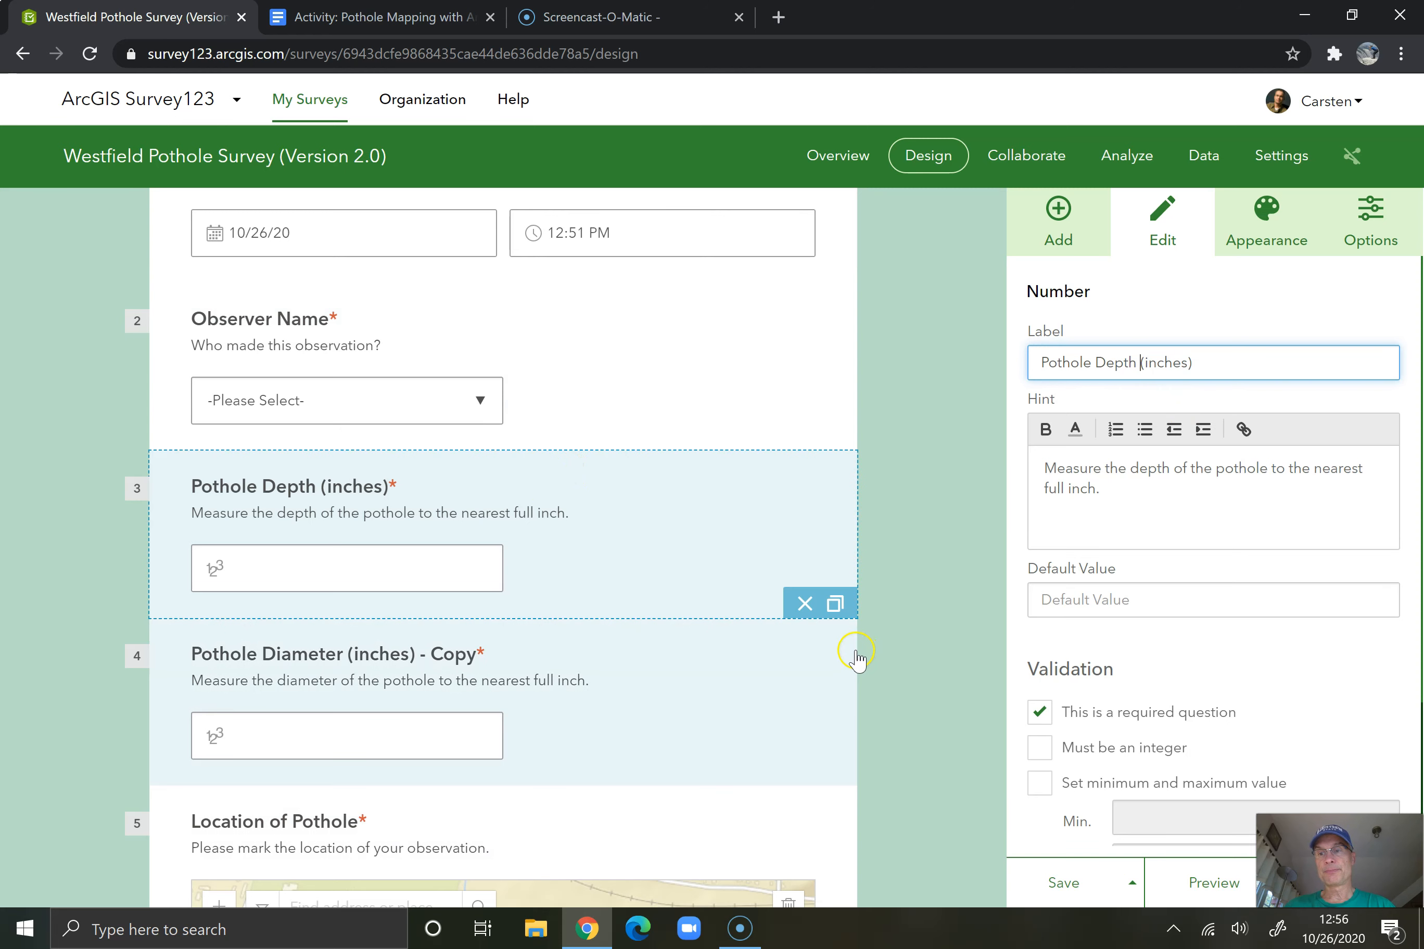
pyautogui.click(888, 644)
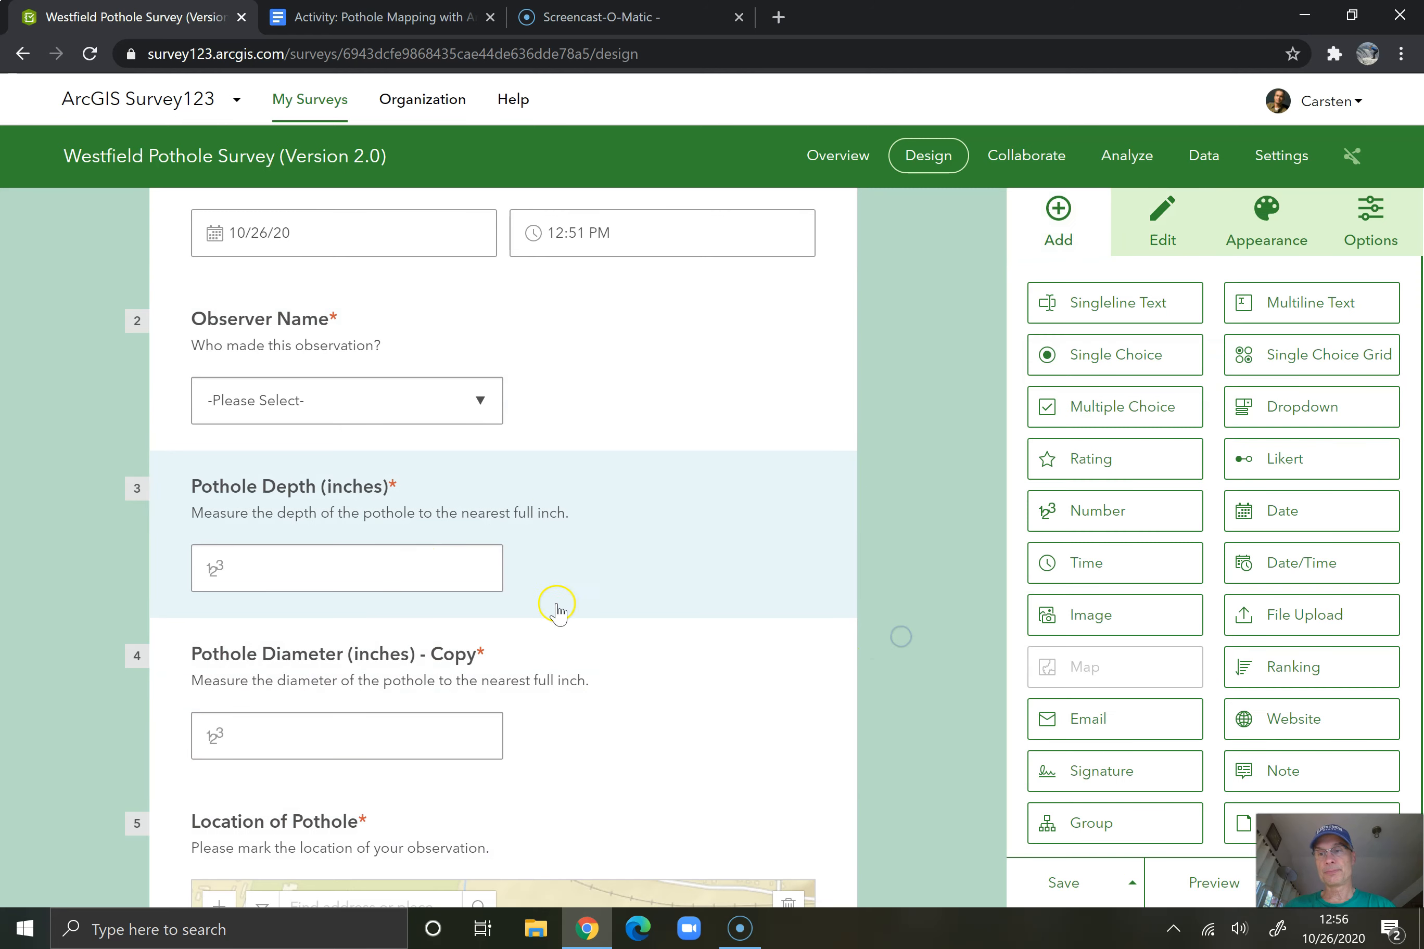
# Move the Pothole Diameter question above the Pothole Depth question and shorten its label to "Pothole Diameter (inches)"
pyautogui.moveTo(356, 647); pyautogui.dragTo(340, 478)
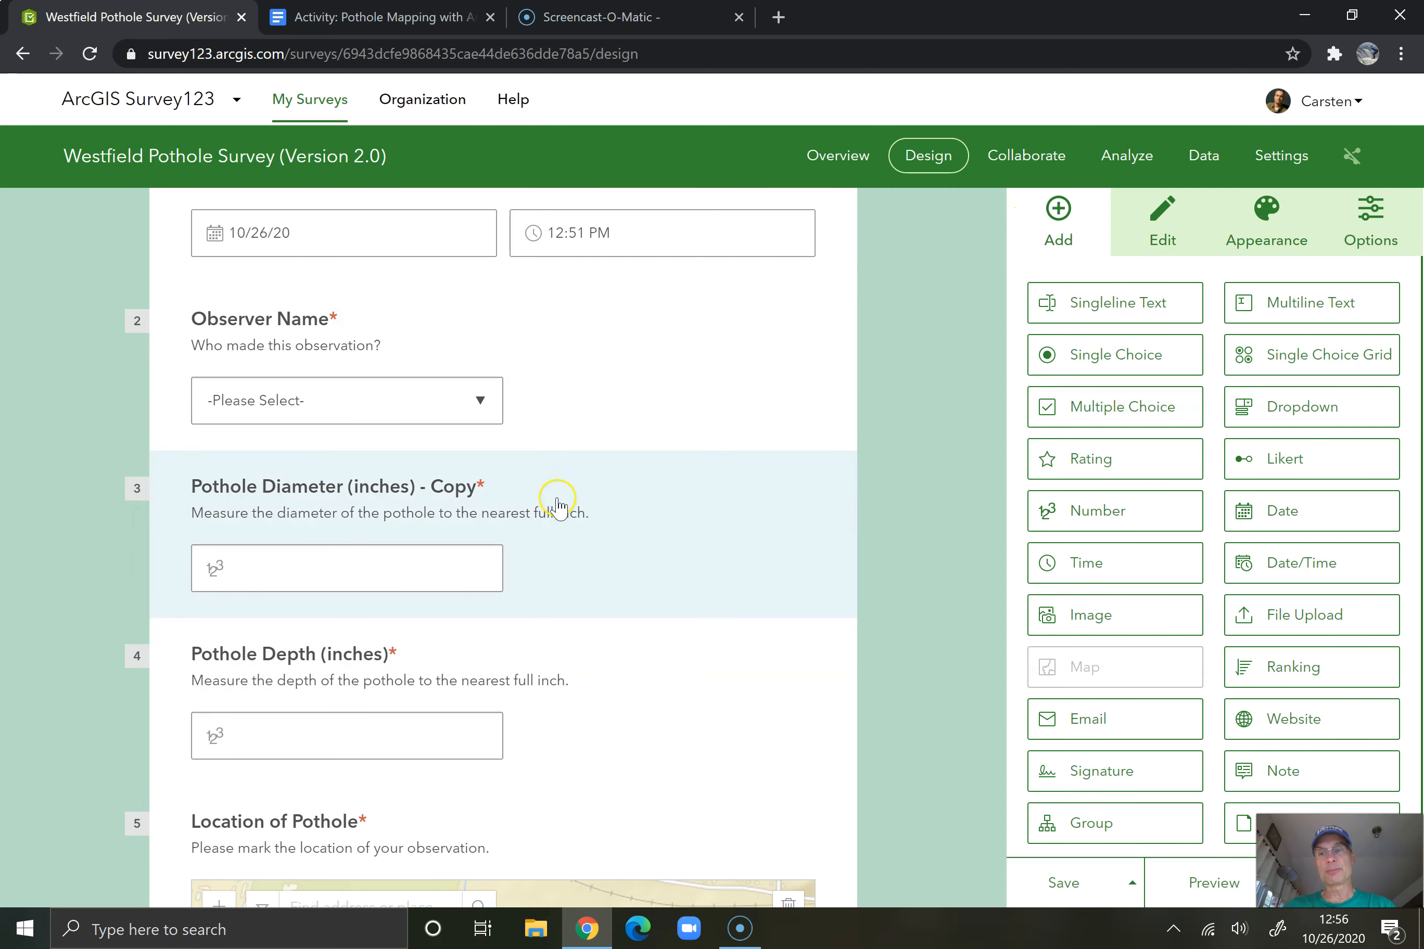
pyautogui.click(440, 483)
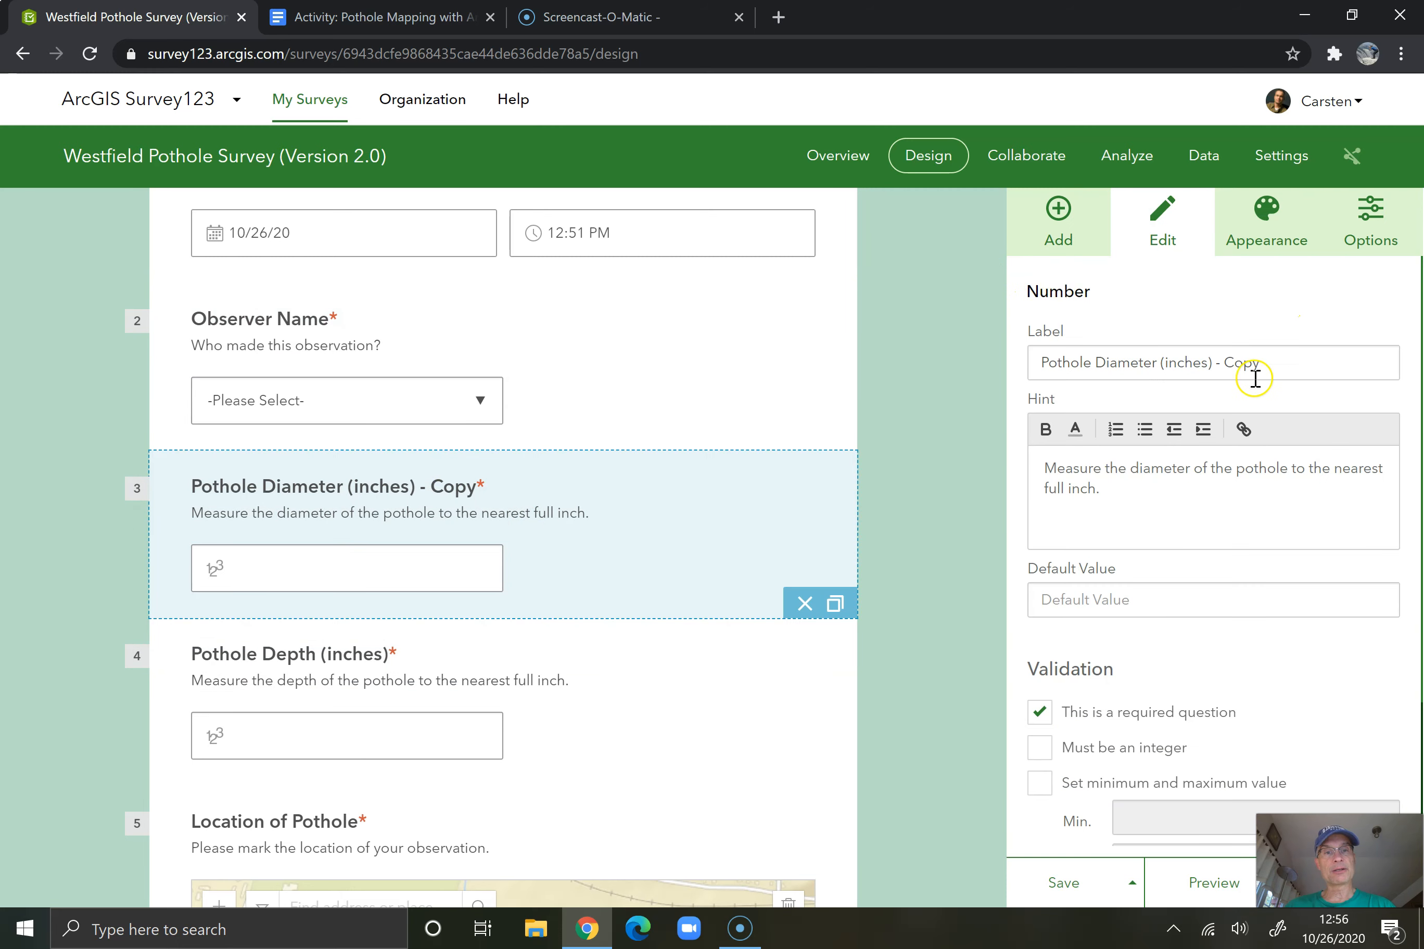
pyautogui.tripleClick(1285, 366)
pyautogui.click(1285, 366)
pyautogui.press('BackSpace')
pyautogui.press('BackSpace')
pyautogui.press('BackSpace')
pyautogui.press('BackSpace')
pyautogui.press('BackSpace')
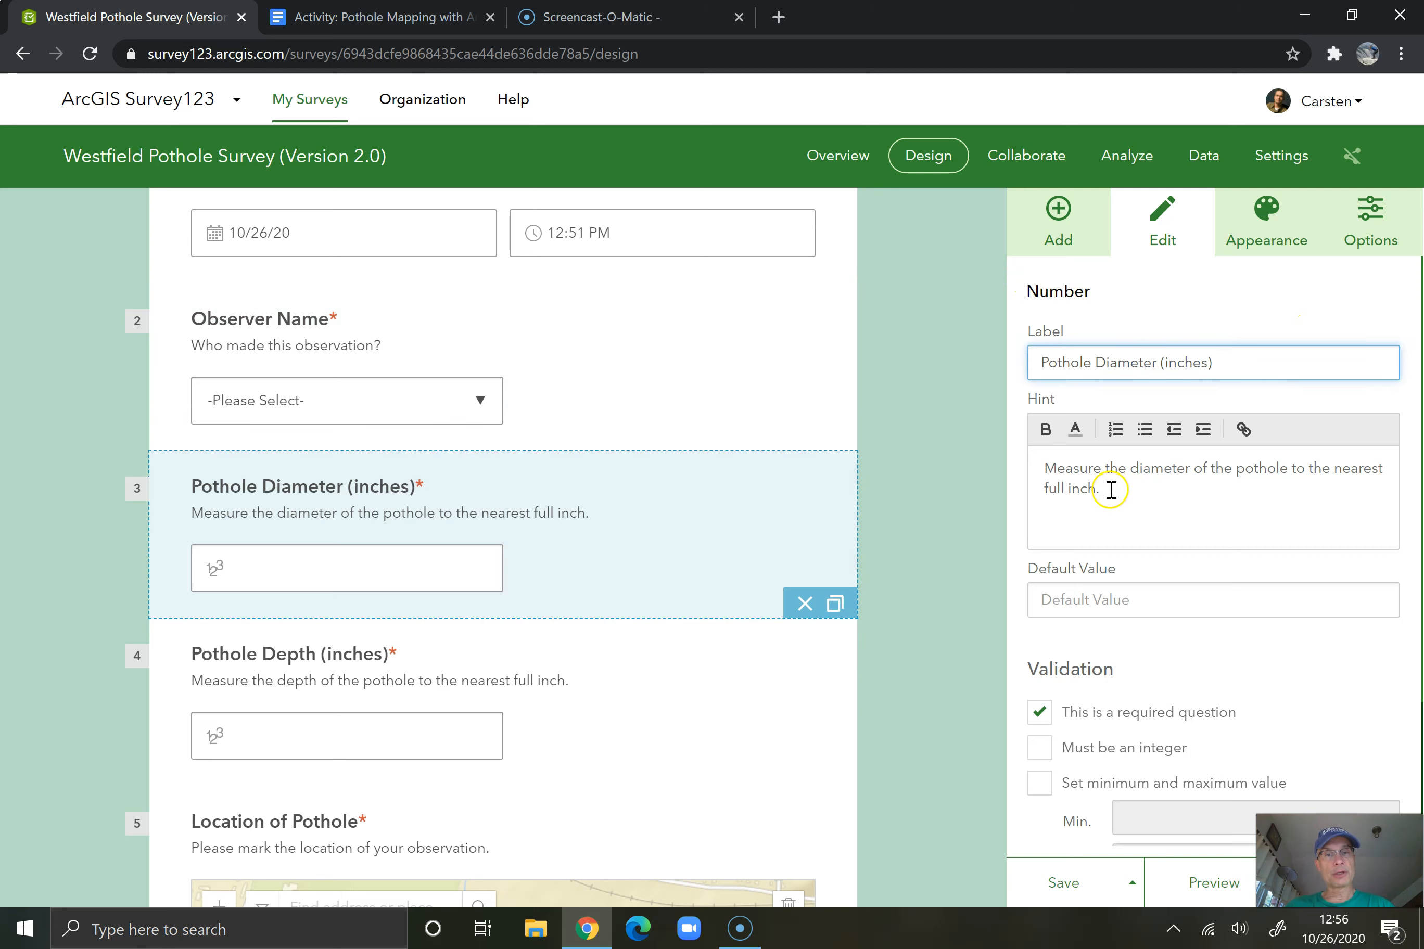
pyautogui.click(962, 458)
pyautogui.click(598, 715)
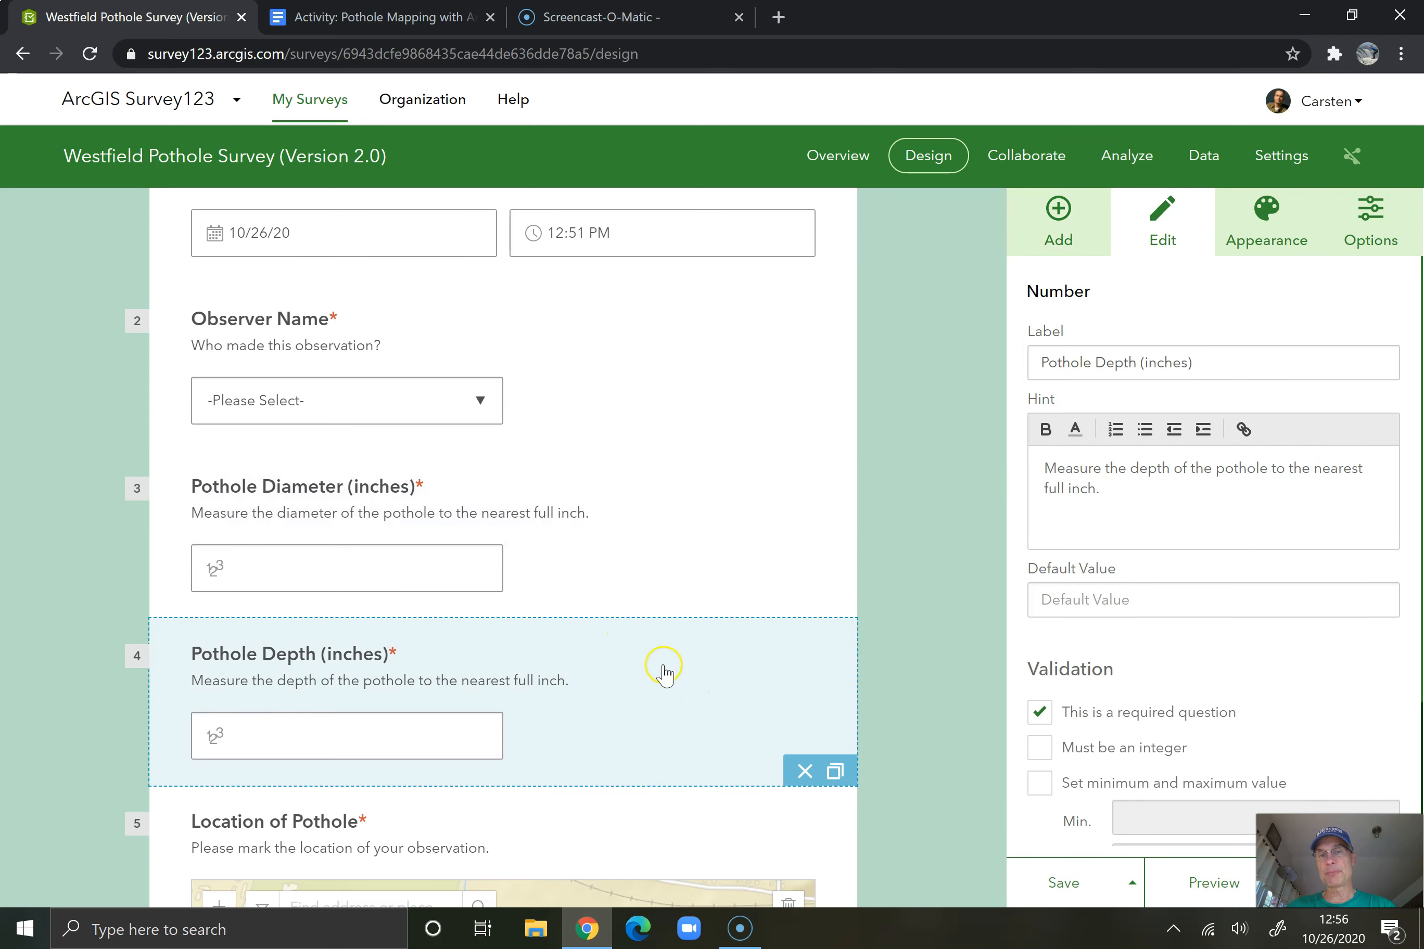
pyautogui.scroll(-5, 698, 716)
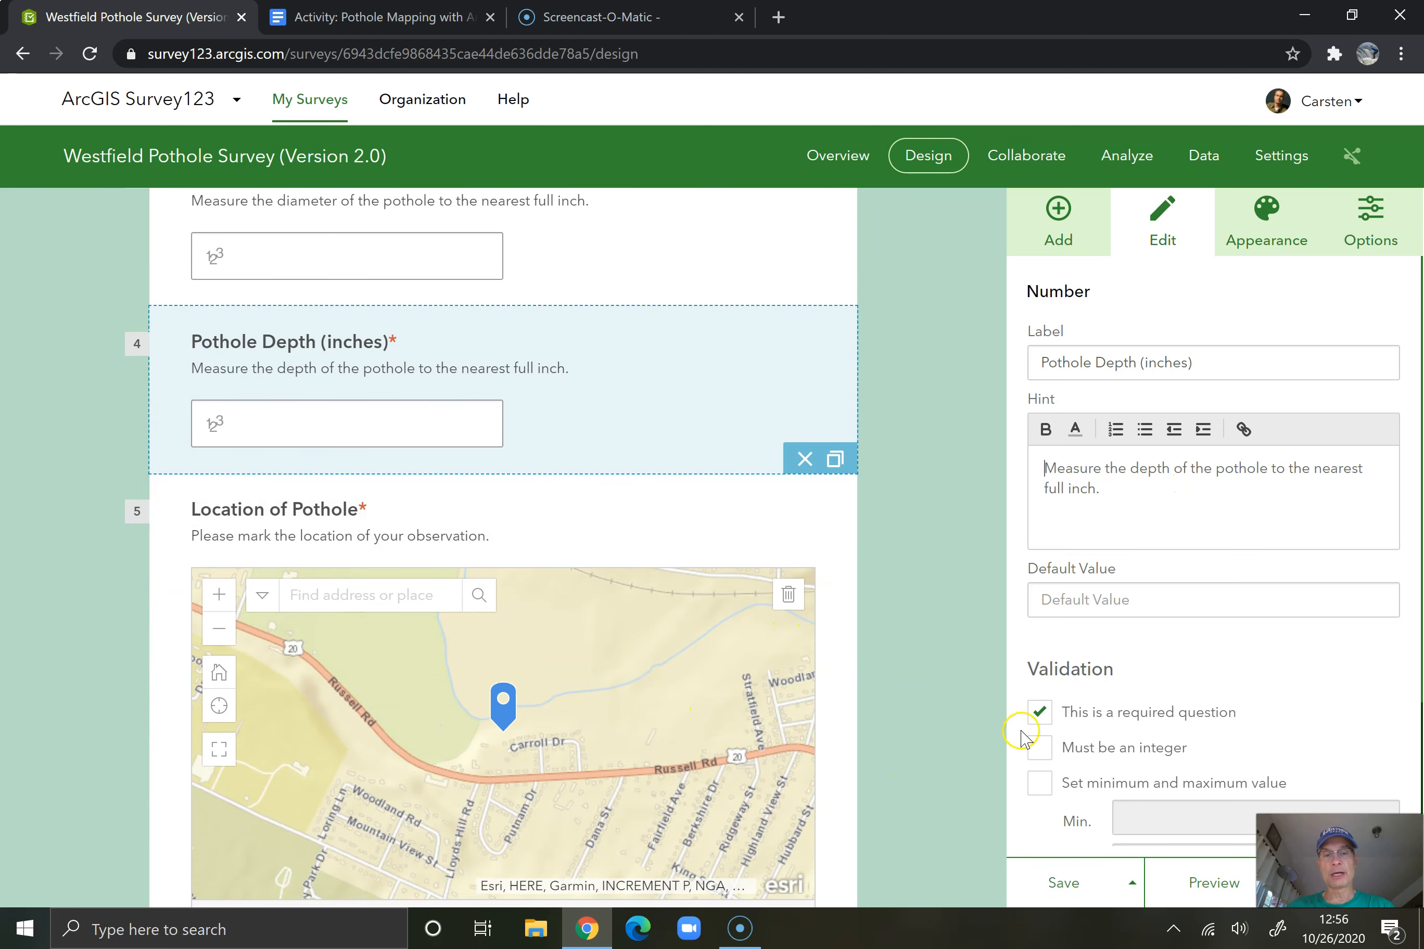
pyautogui.click(1058, 215)
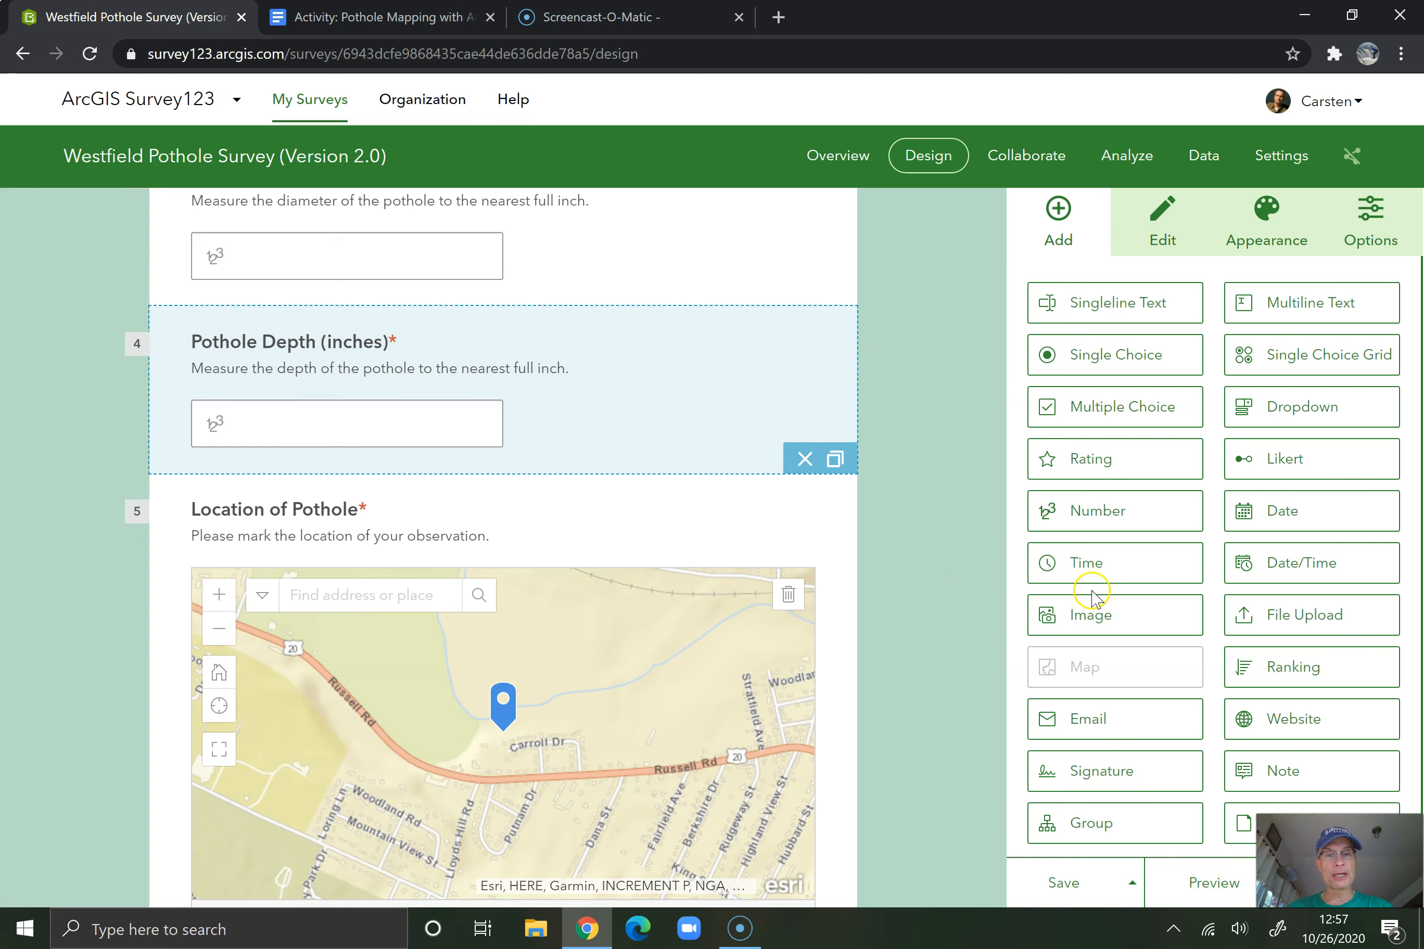
pyautogui.click(1090, 615)
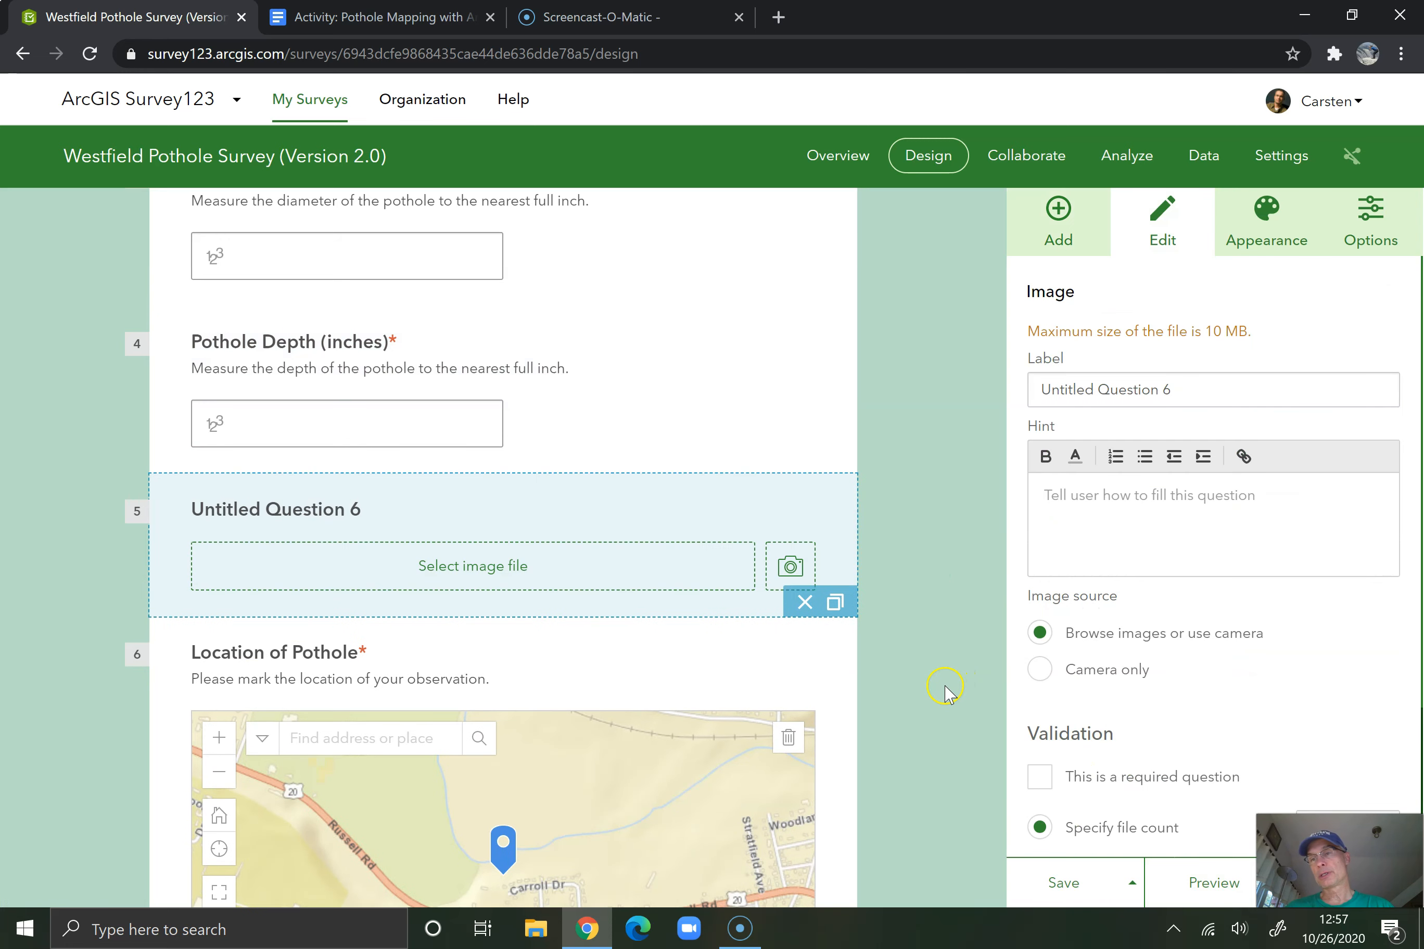
pyautogui.click(806, 603)
# Add an Image question at the end of the survey, below the map, and label it "Photograph of Pothle"
pyautogui.scroll(-4, 886, 644)
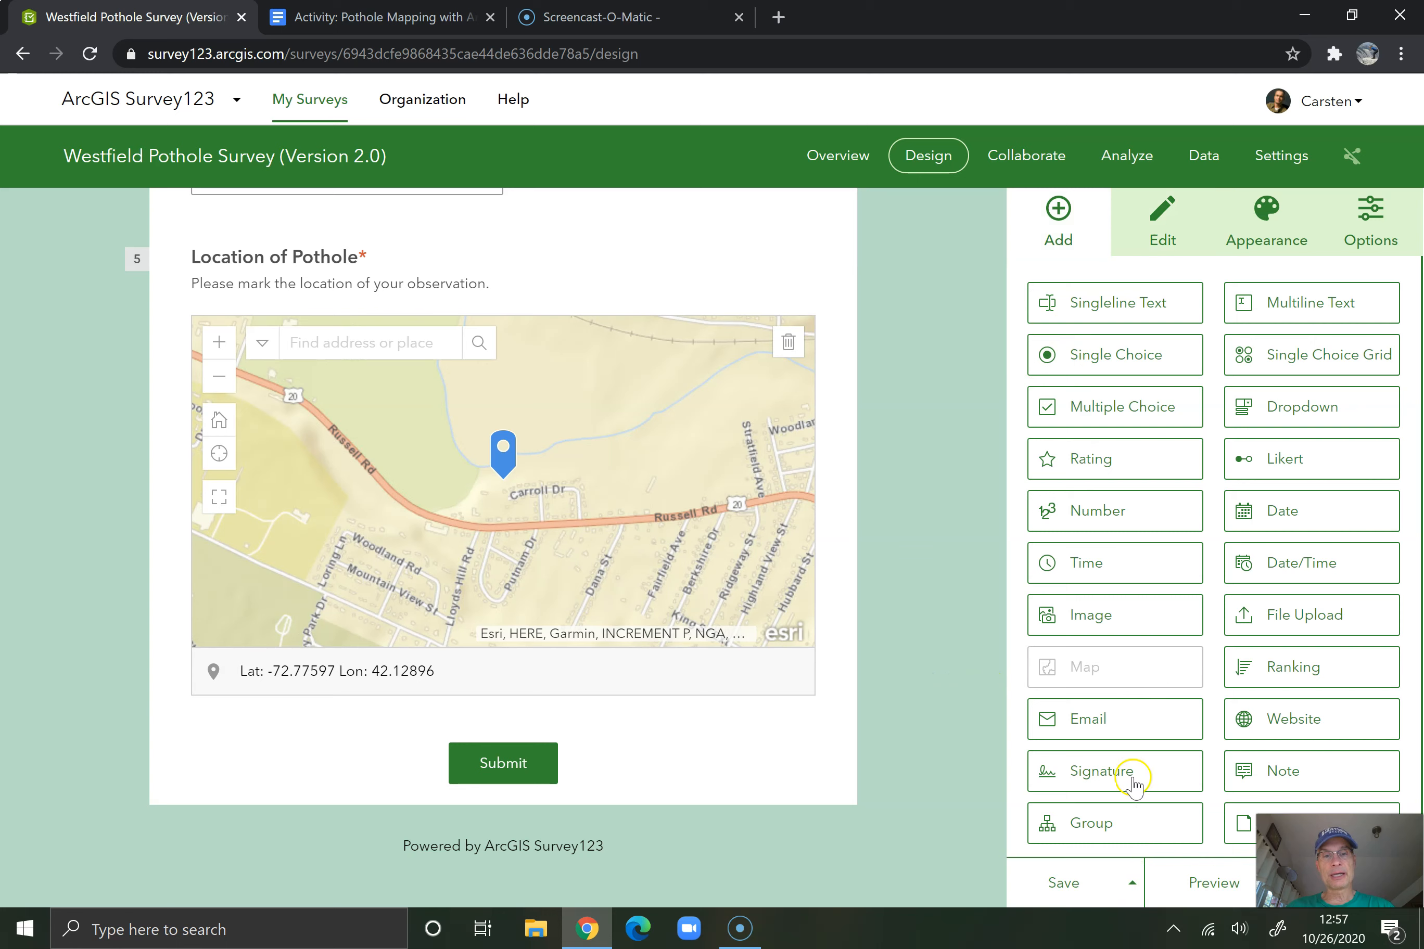
pyautogui.click(1106, 614)
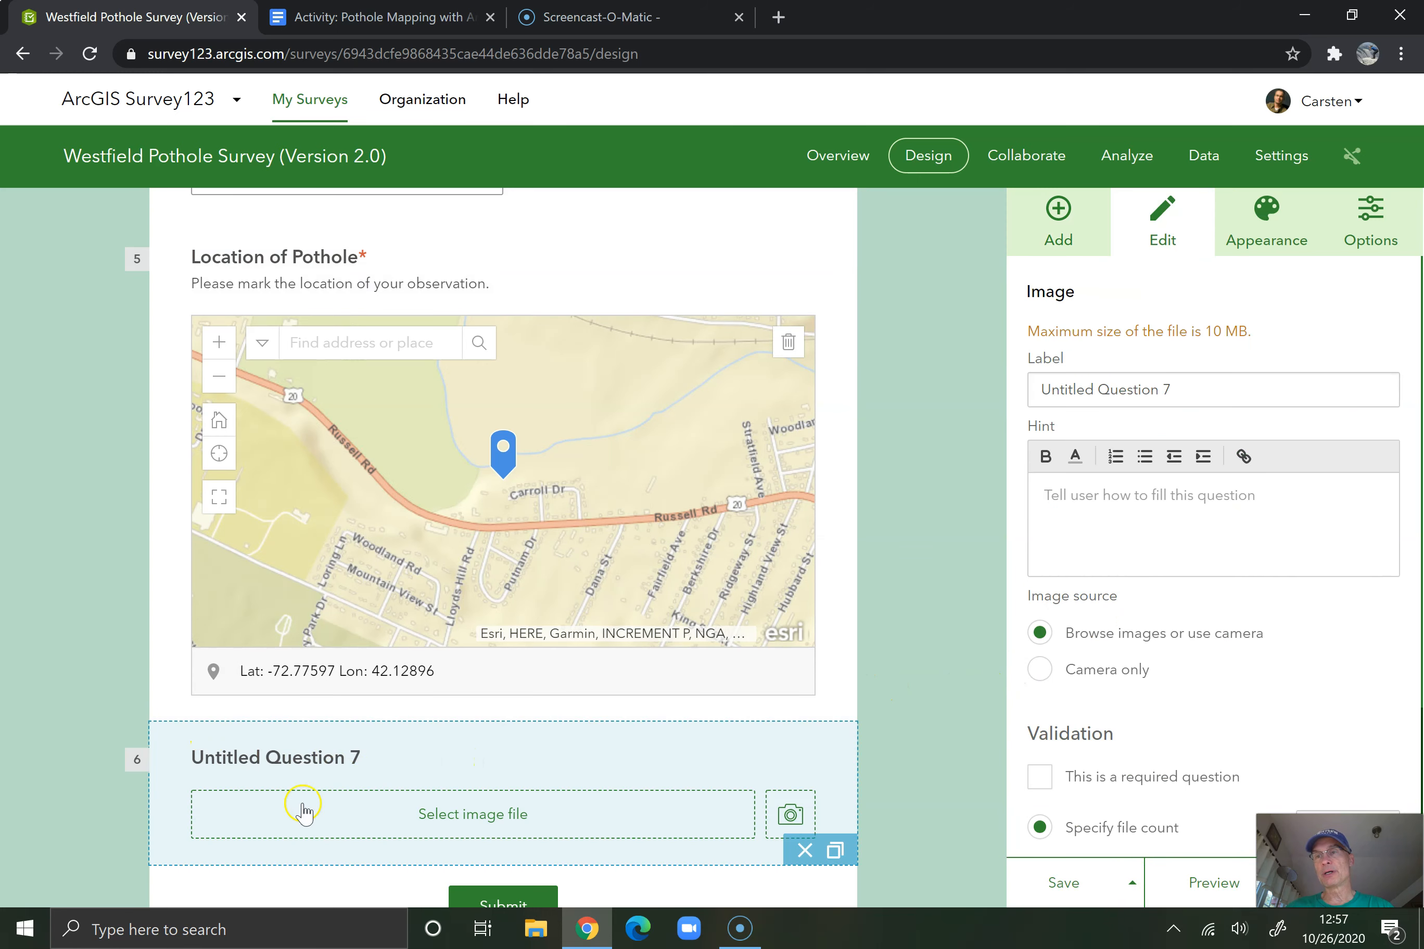
pyautogui.tripleClick(1158, 384)
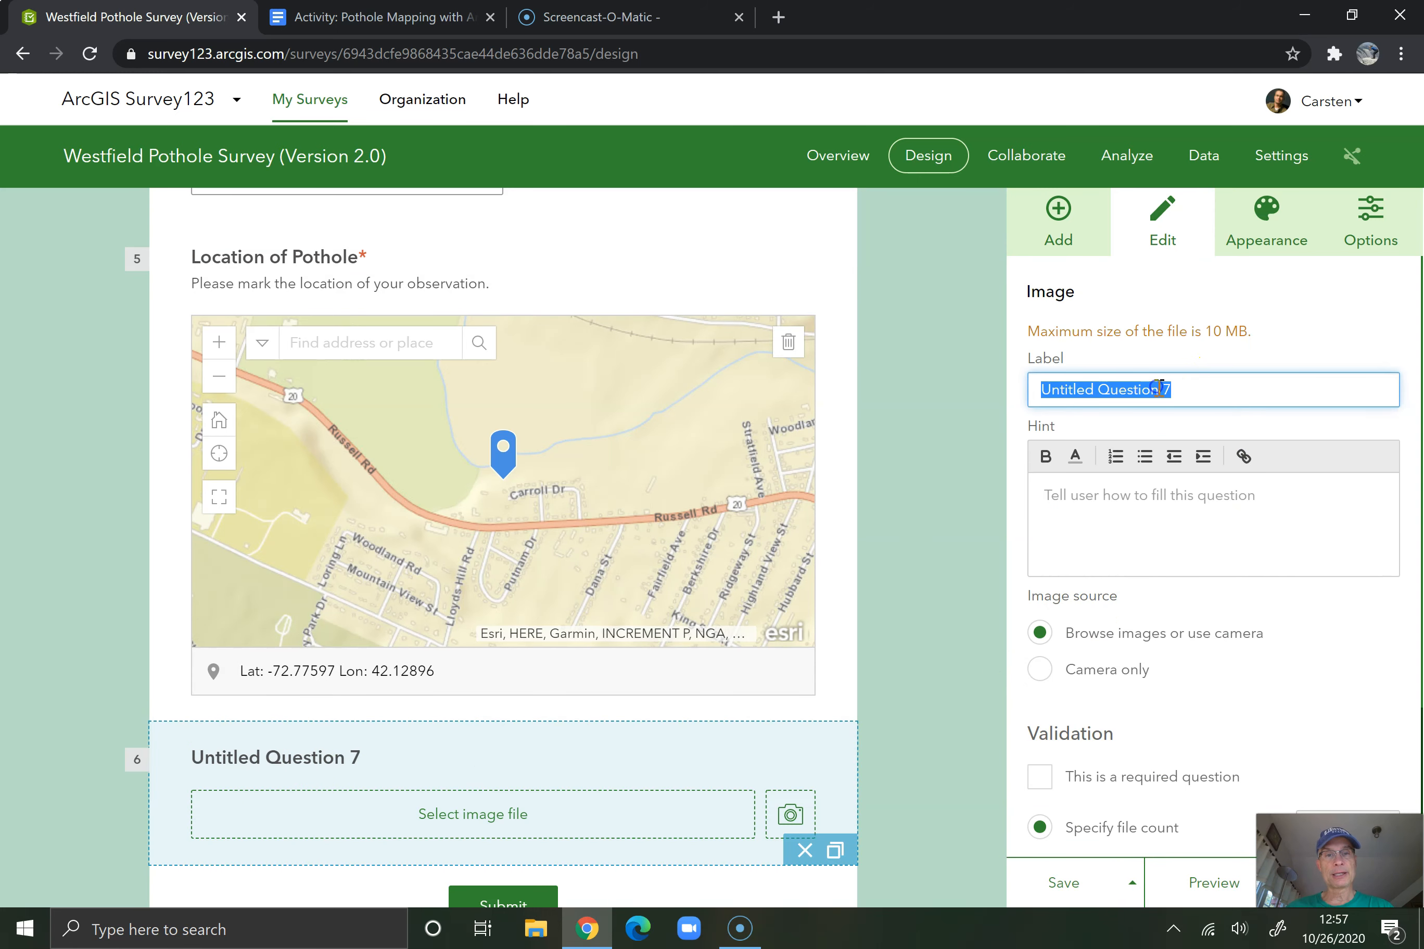
pyautogui.write('Photograph of Pot')
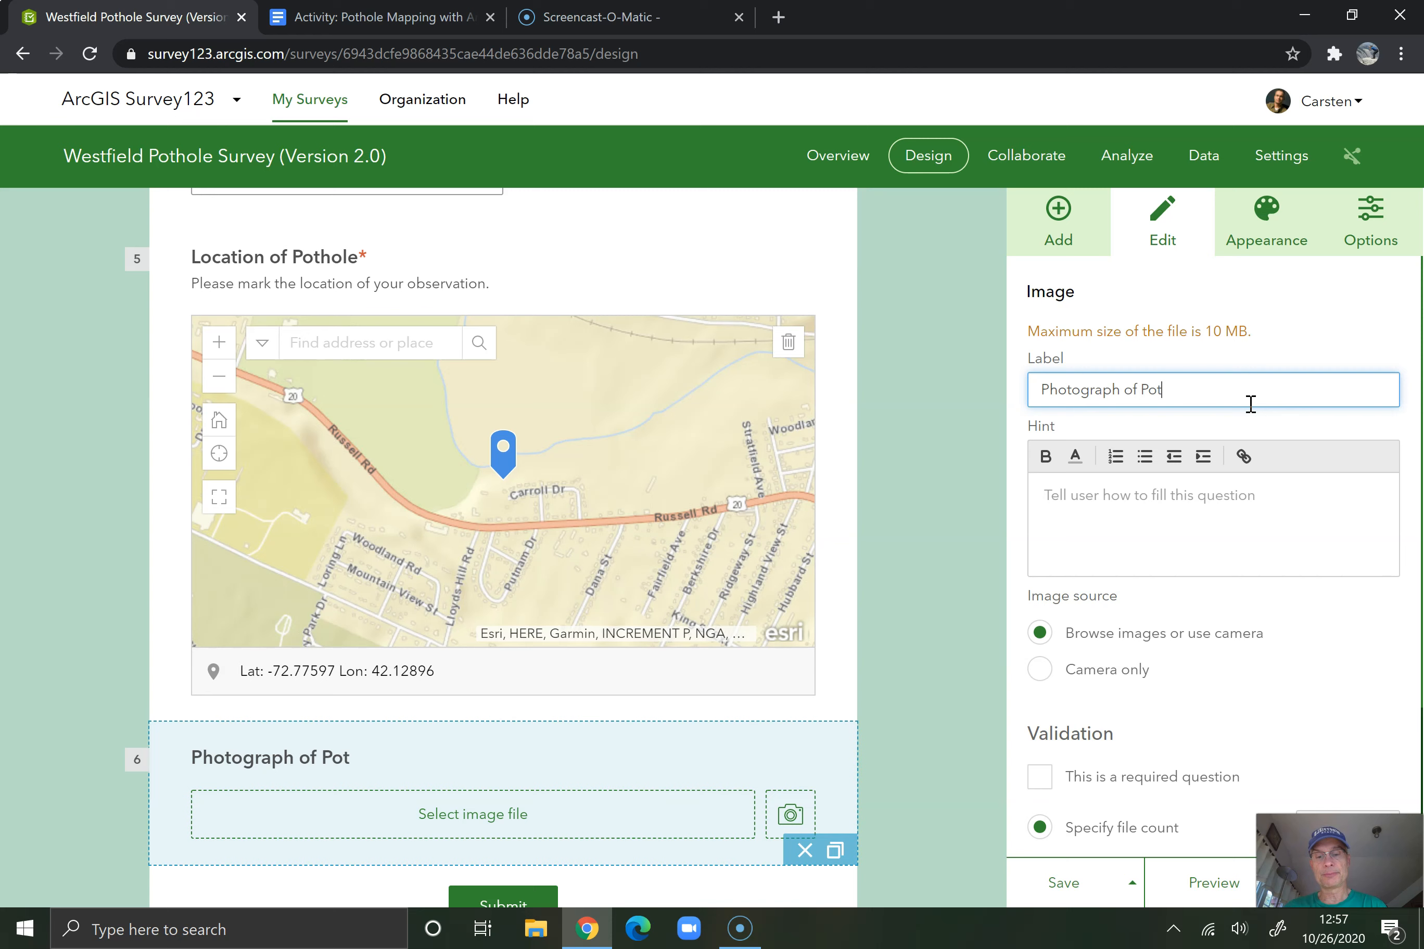
pyautogui.press('BackSpace')
pyautogui.press('BackSpace')
pyautogui.press('BackSpace')
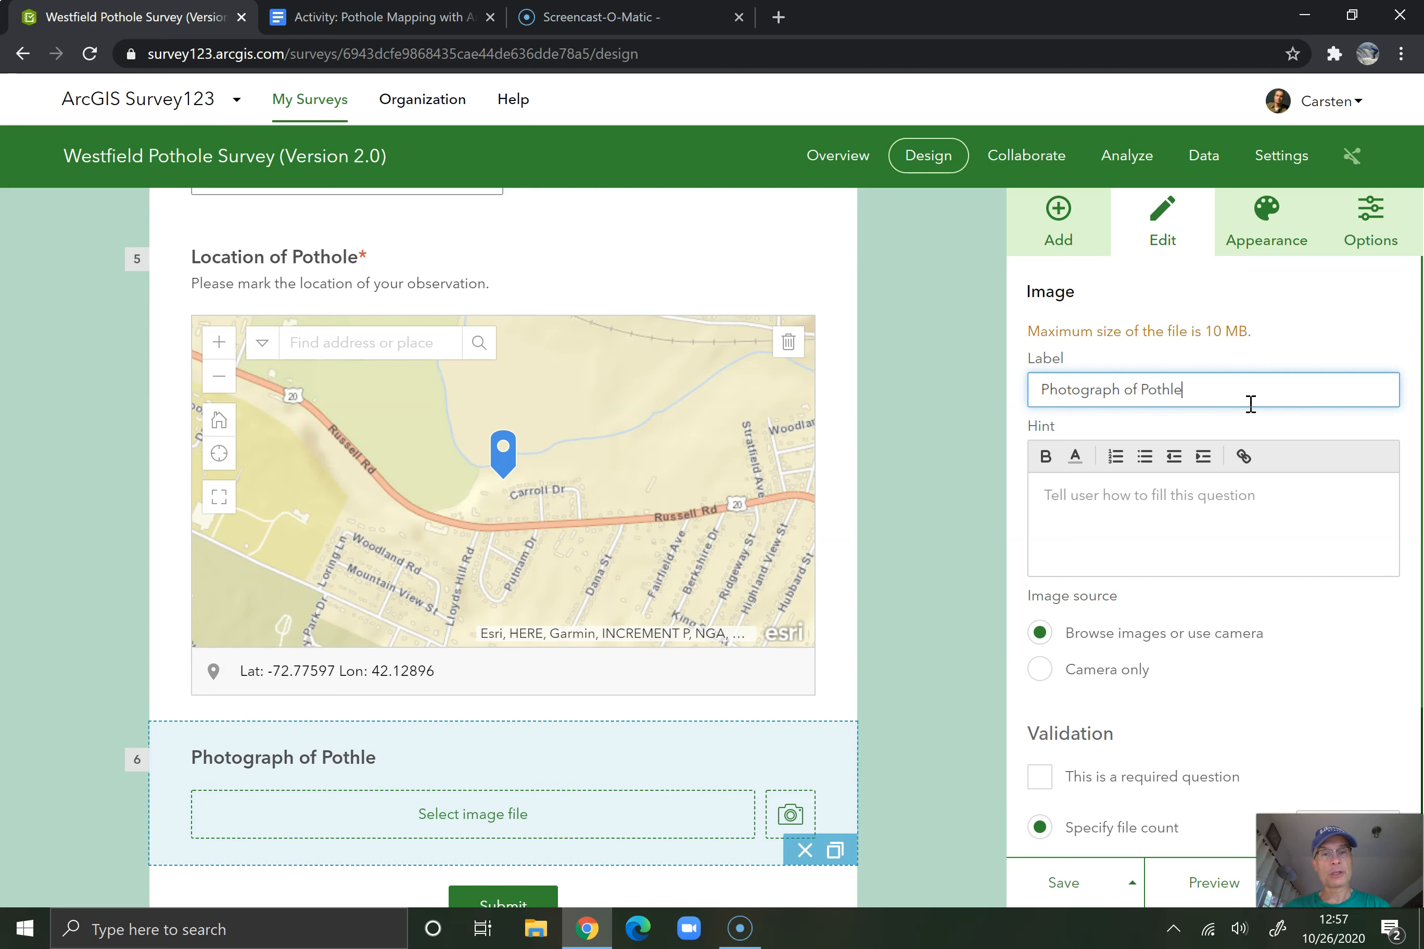
# Give the image question the hint "Please take a representative photograph." and save the survey
pyautogui.click(1144, 507)
pyautogui.write('Ple')
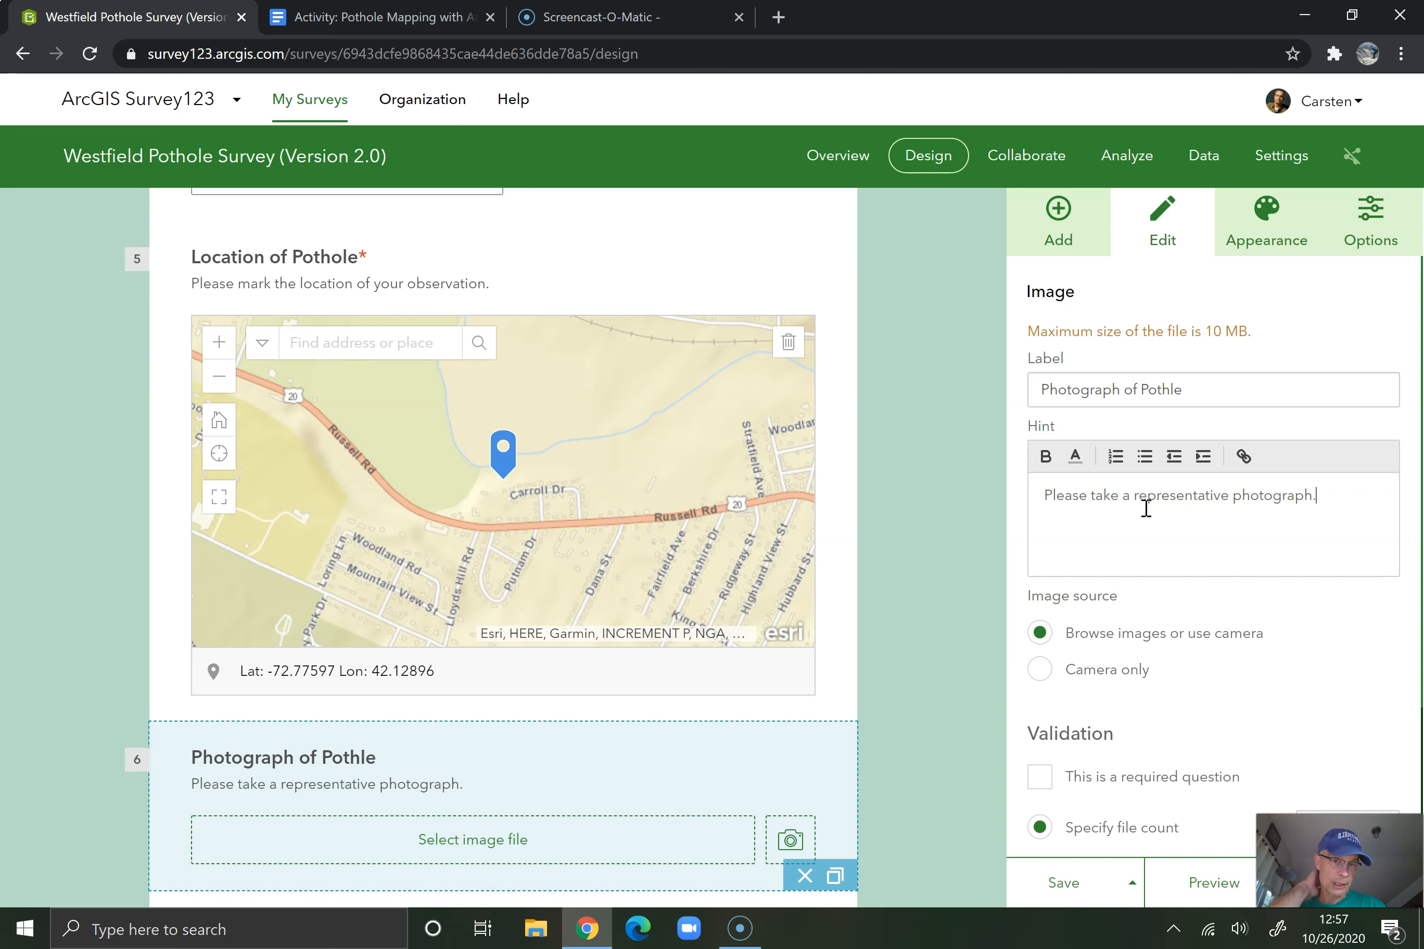
pyautogui.scroll(-1, 1116, 673)
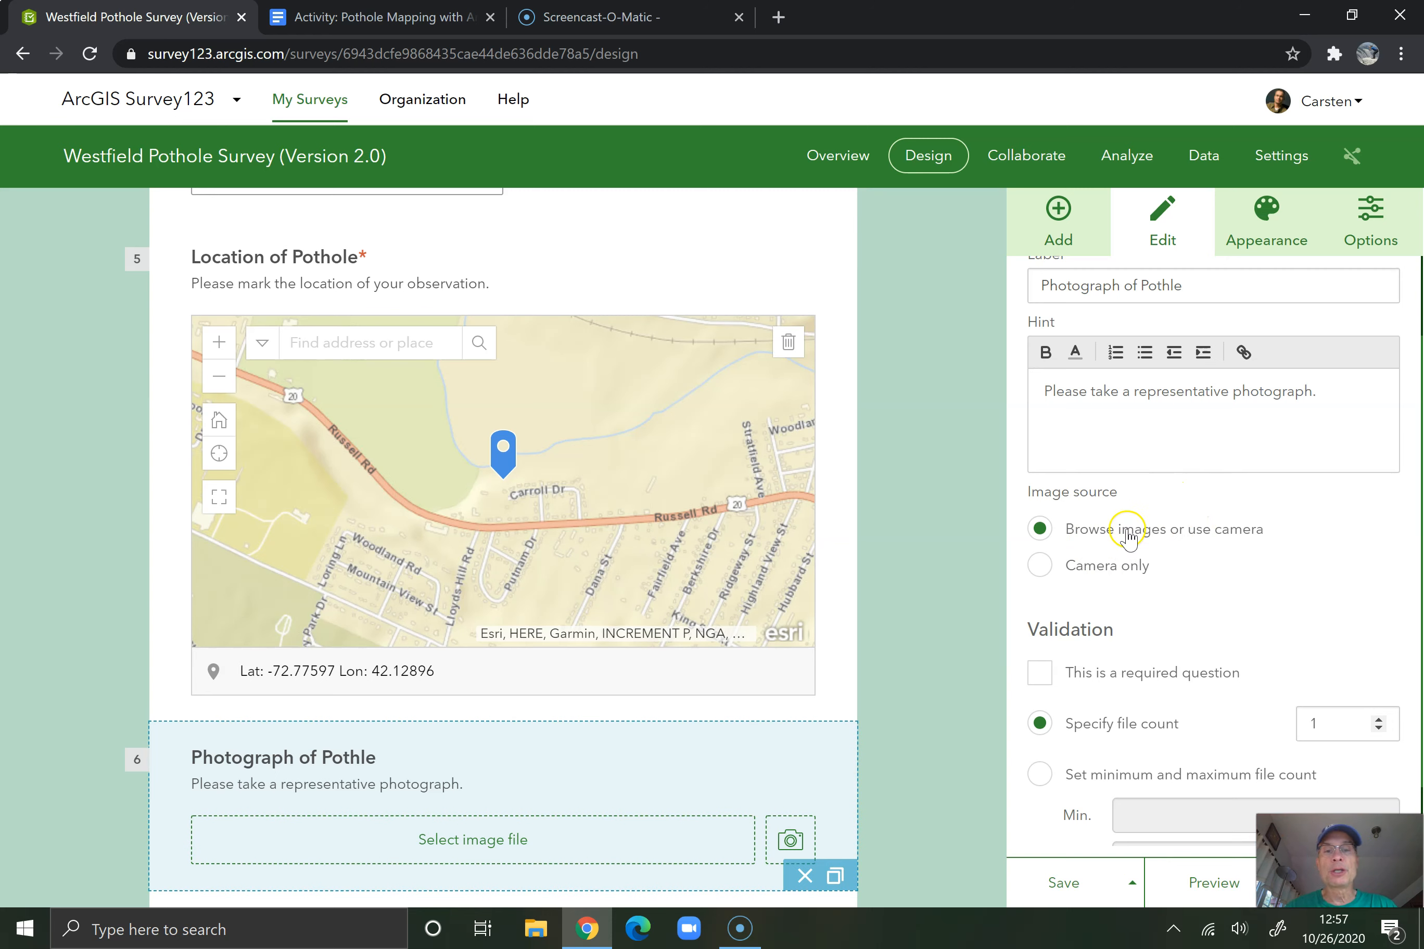
pyautogui.scroll(-2, 1101, 542)
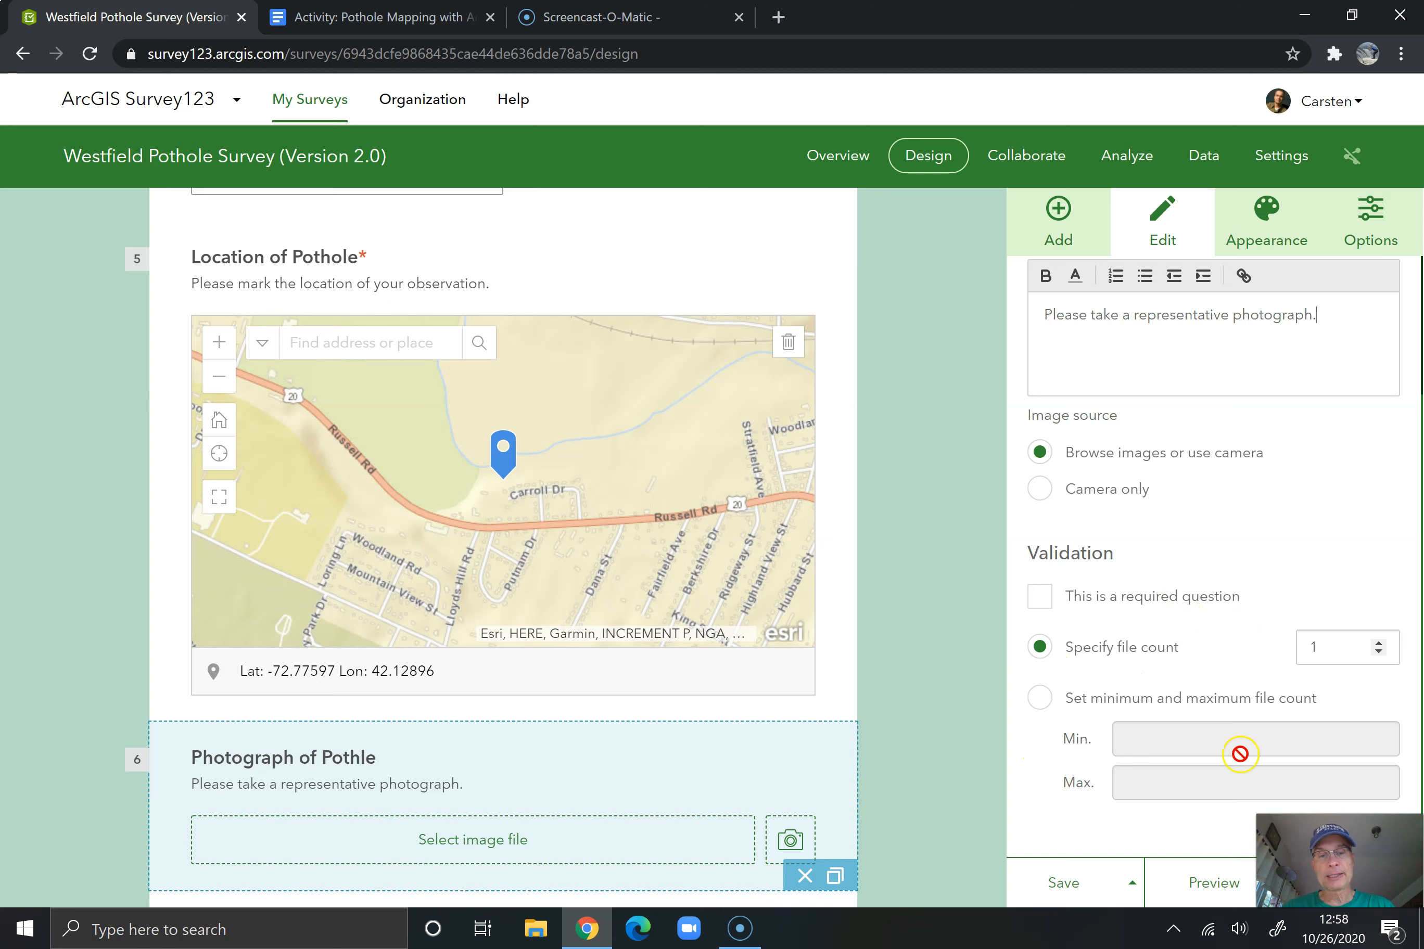
pyautogui.click(1065, 894)
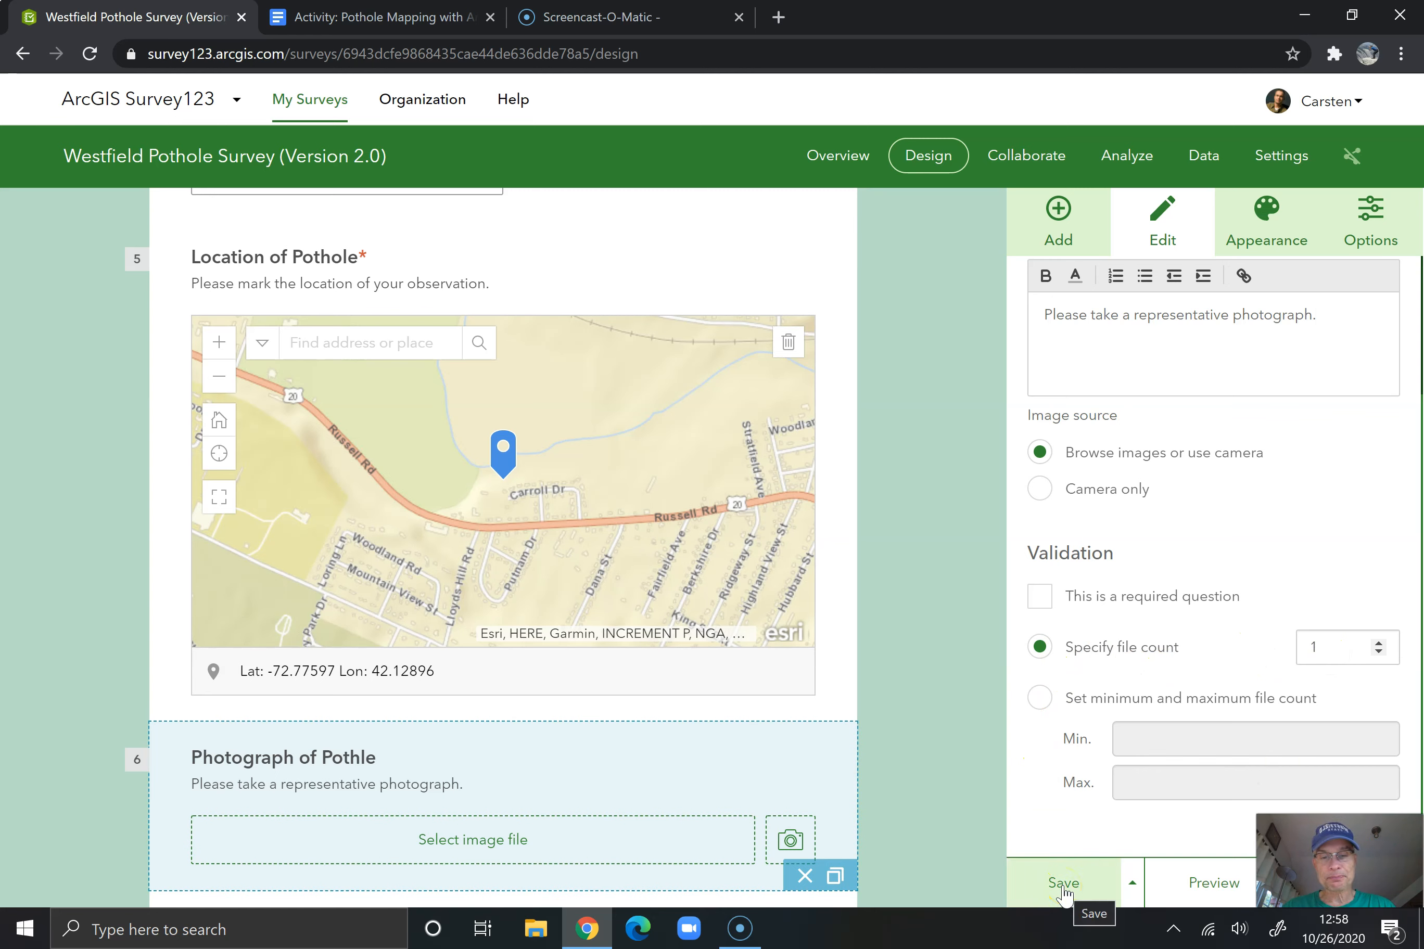
pyautogui.click(1063, 888)
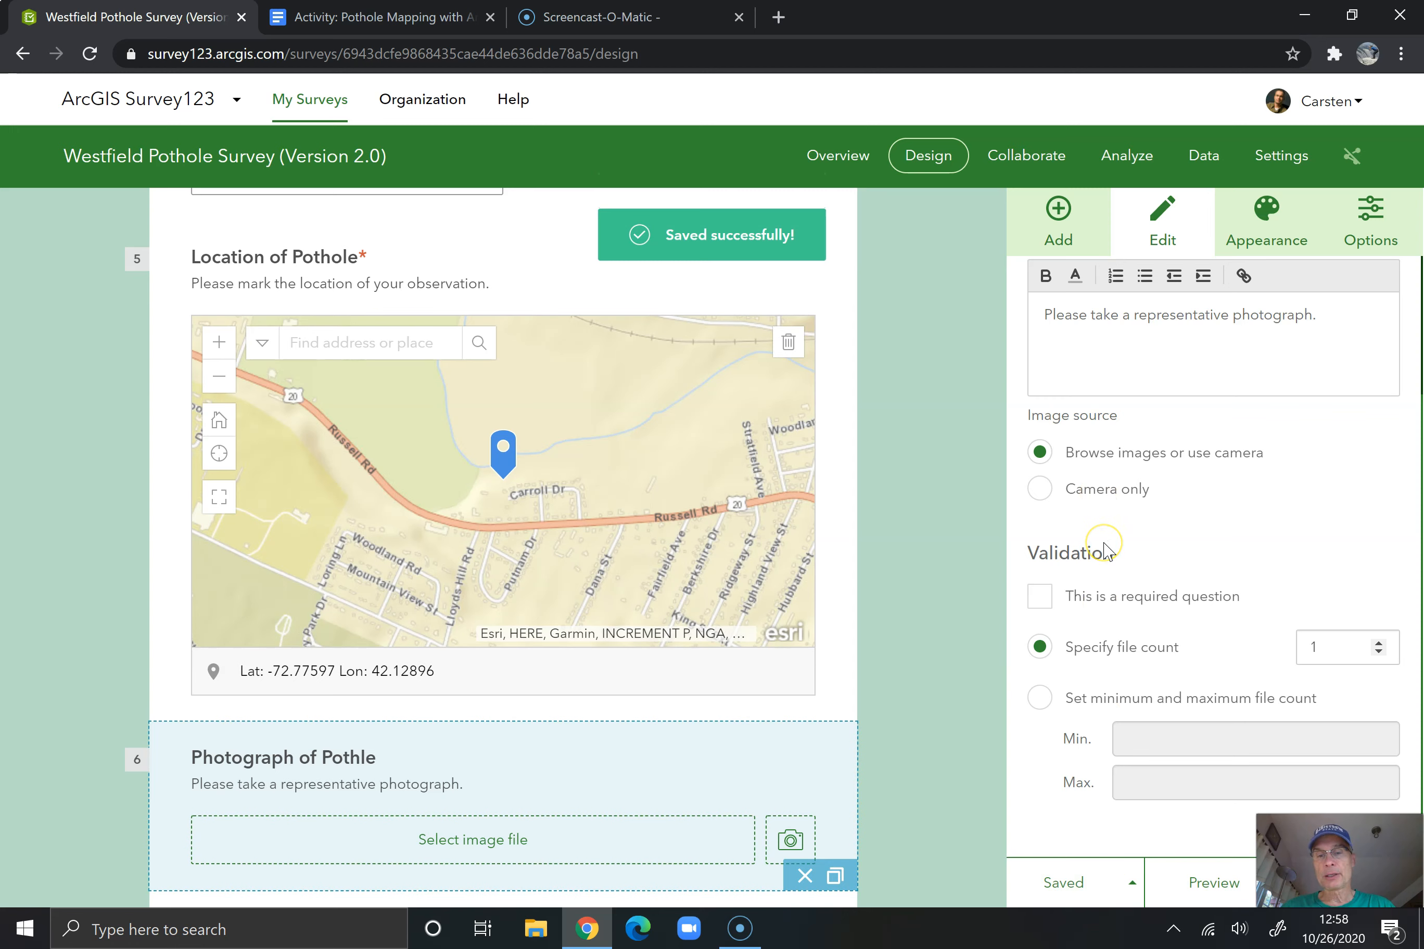
# Correct the image question's label to "Photograph of Pothole" and deselect the question
pyautogui.scroll(3, 1106, 551)
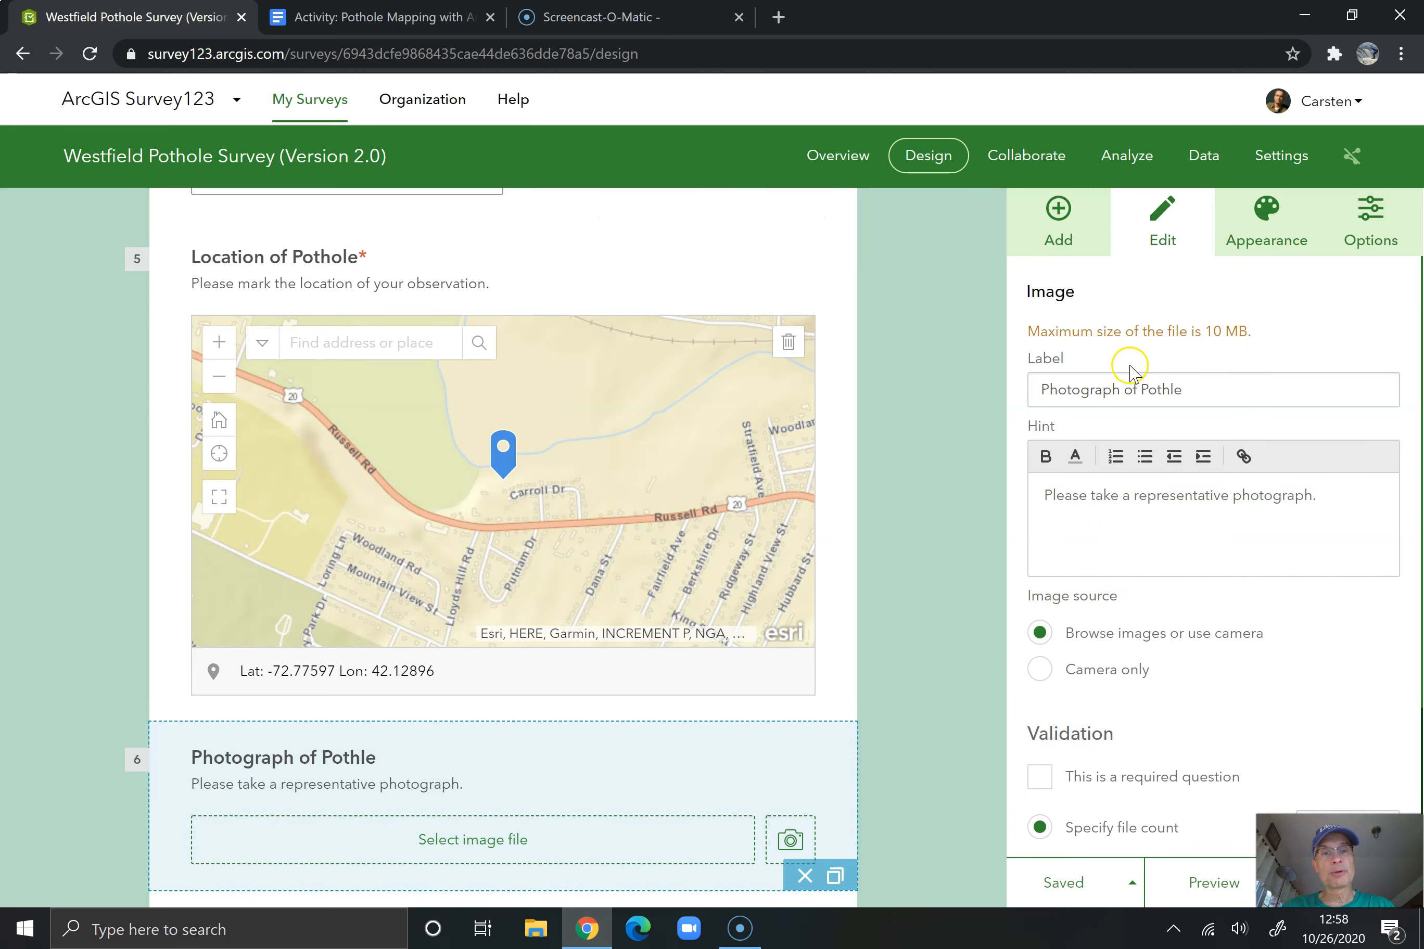
pyautogui.tripleClick(1172, 387)
pyautogui.click(1172, 388)
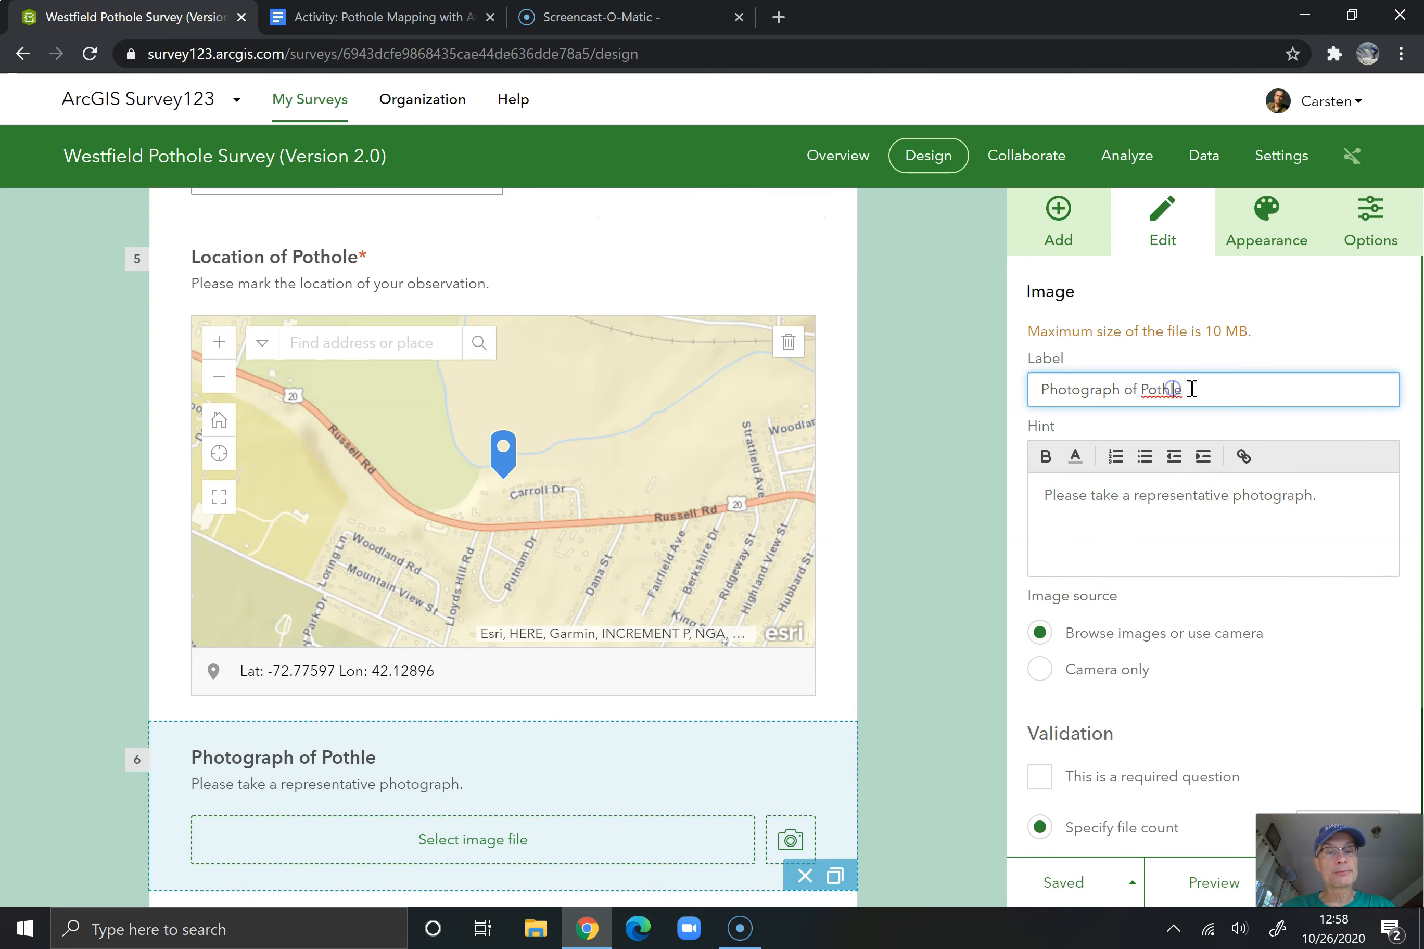
pyautogui.press('BackSpace')
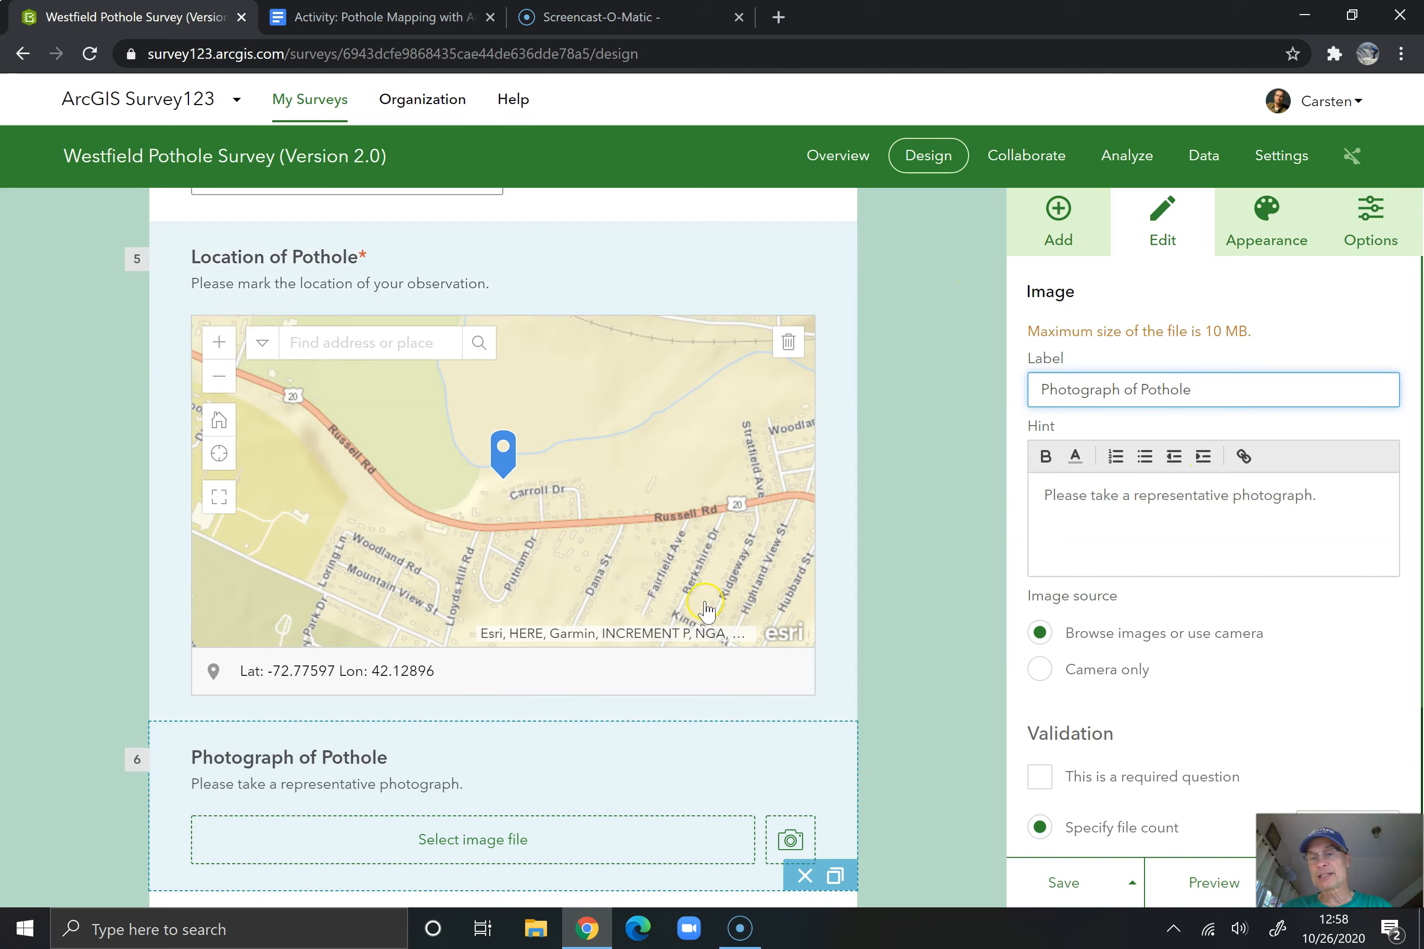
pyautogui.scroll(-3, 788, 724)
pyautogui.click(937, 625)
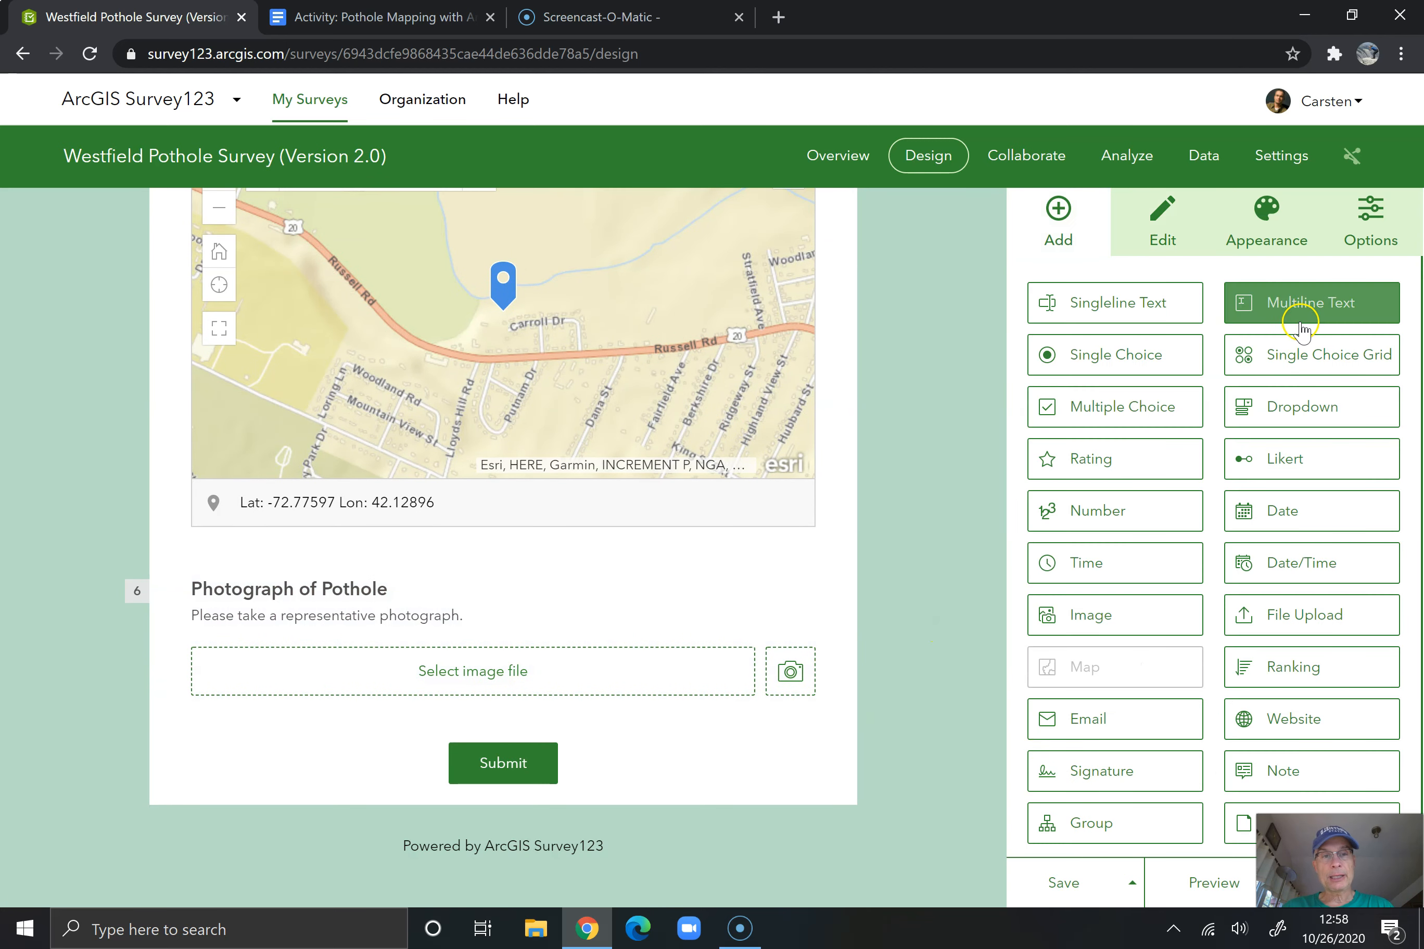
# Add a Multiline Text question at the end of the survey, below the photograph question, and label it "Comment"
pyautogui.click(1305, 304)
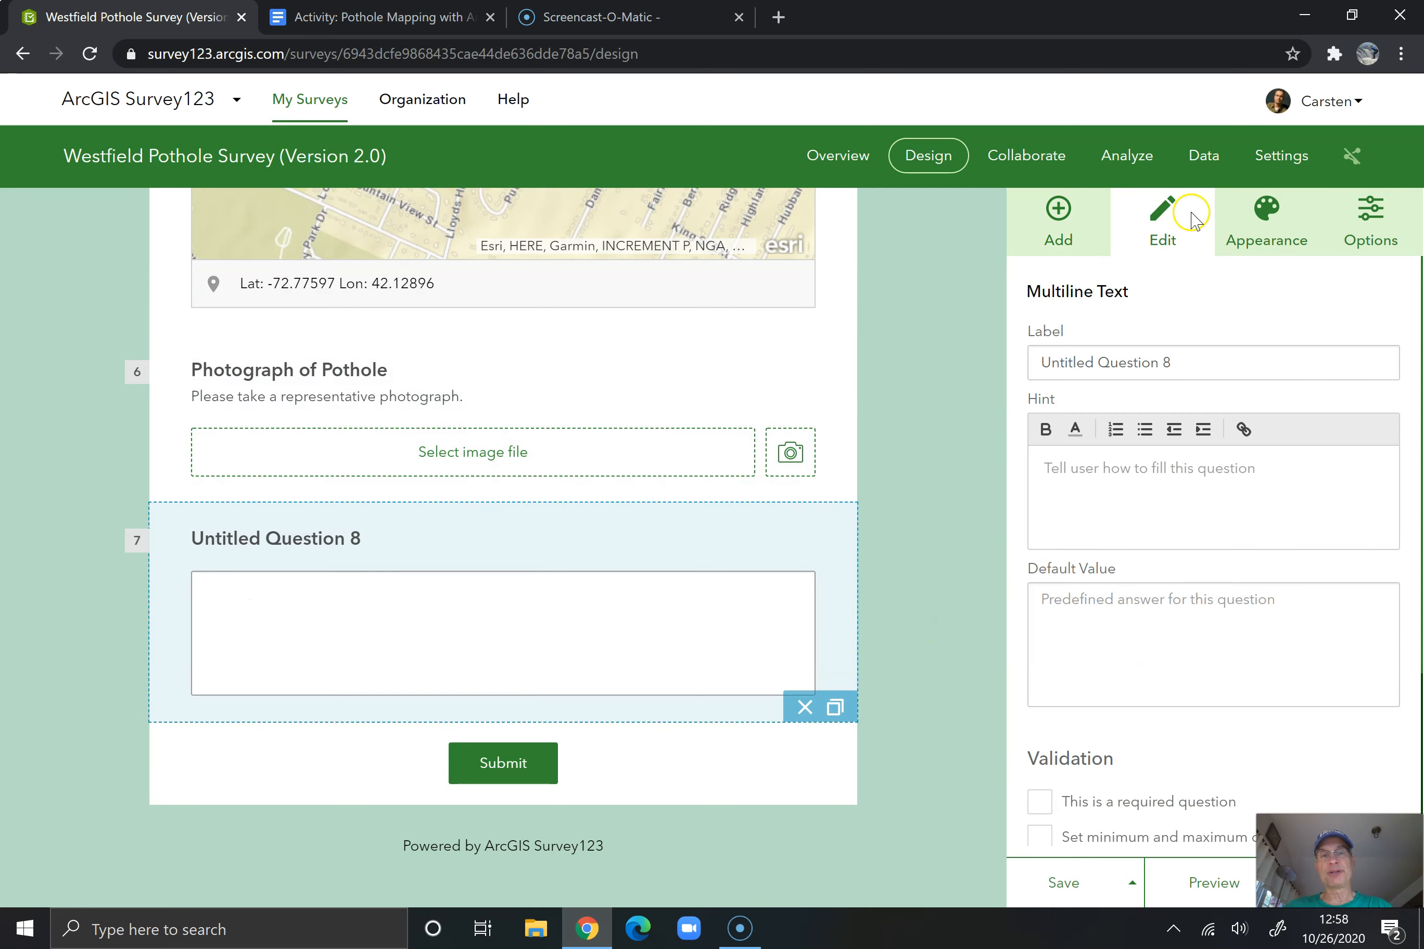
pyautogui.click(344, 24)
pyautogui.scroll(-5, 401, 549)
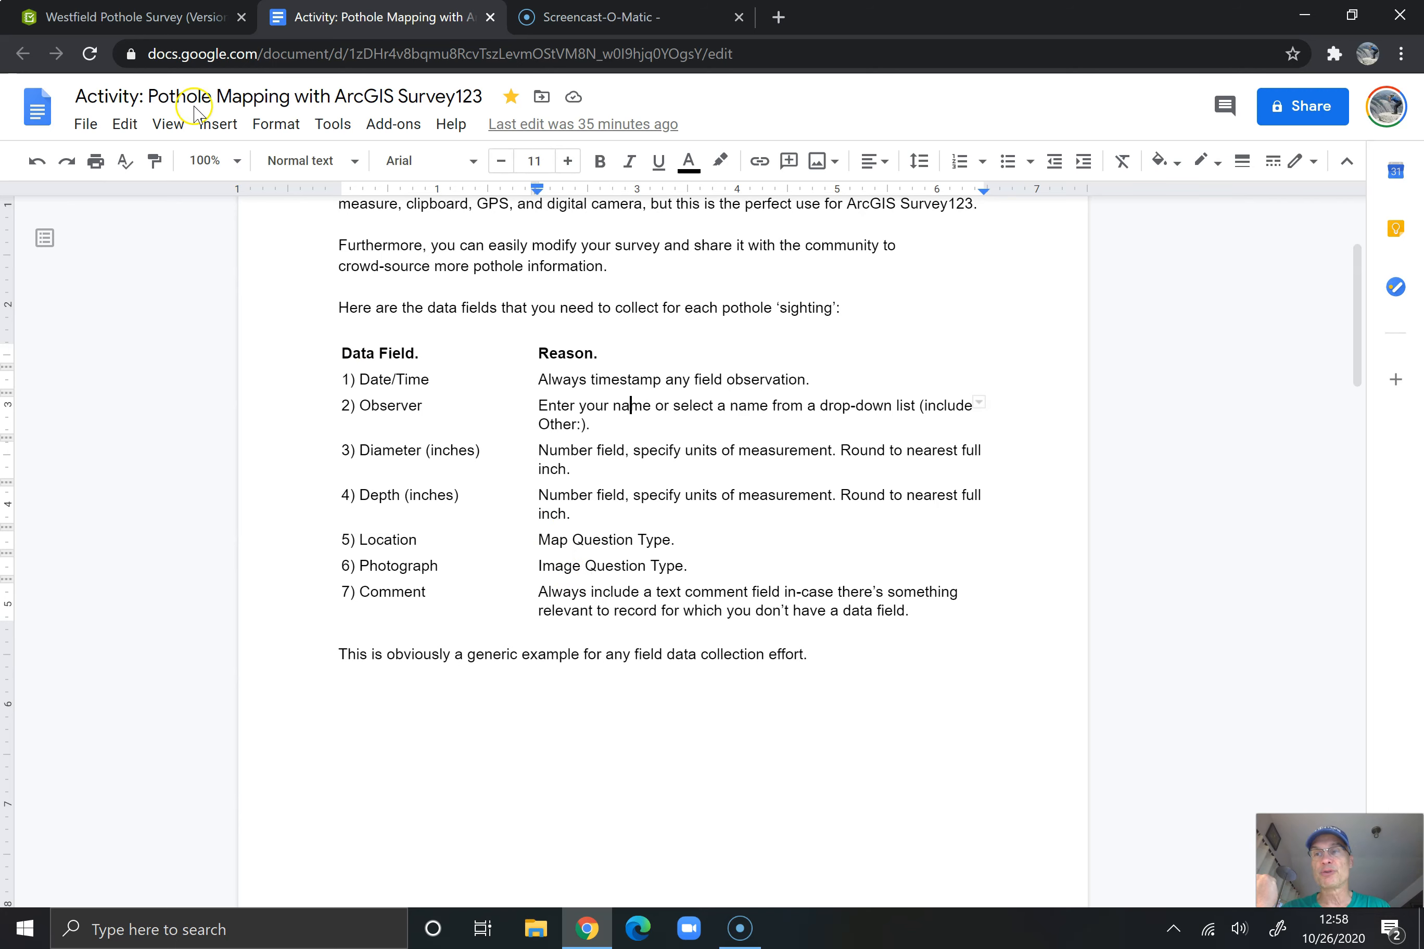
pyautogui.click(156, 20)
pyautogui.tripleClick(1137, 361)
pyautogui.write('Comment')
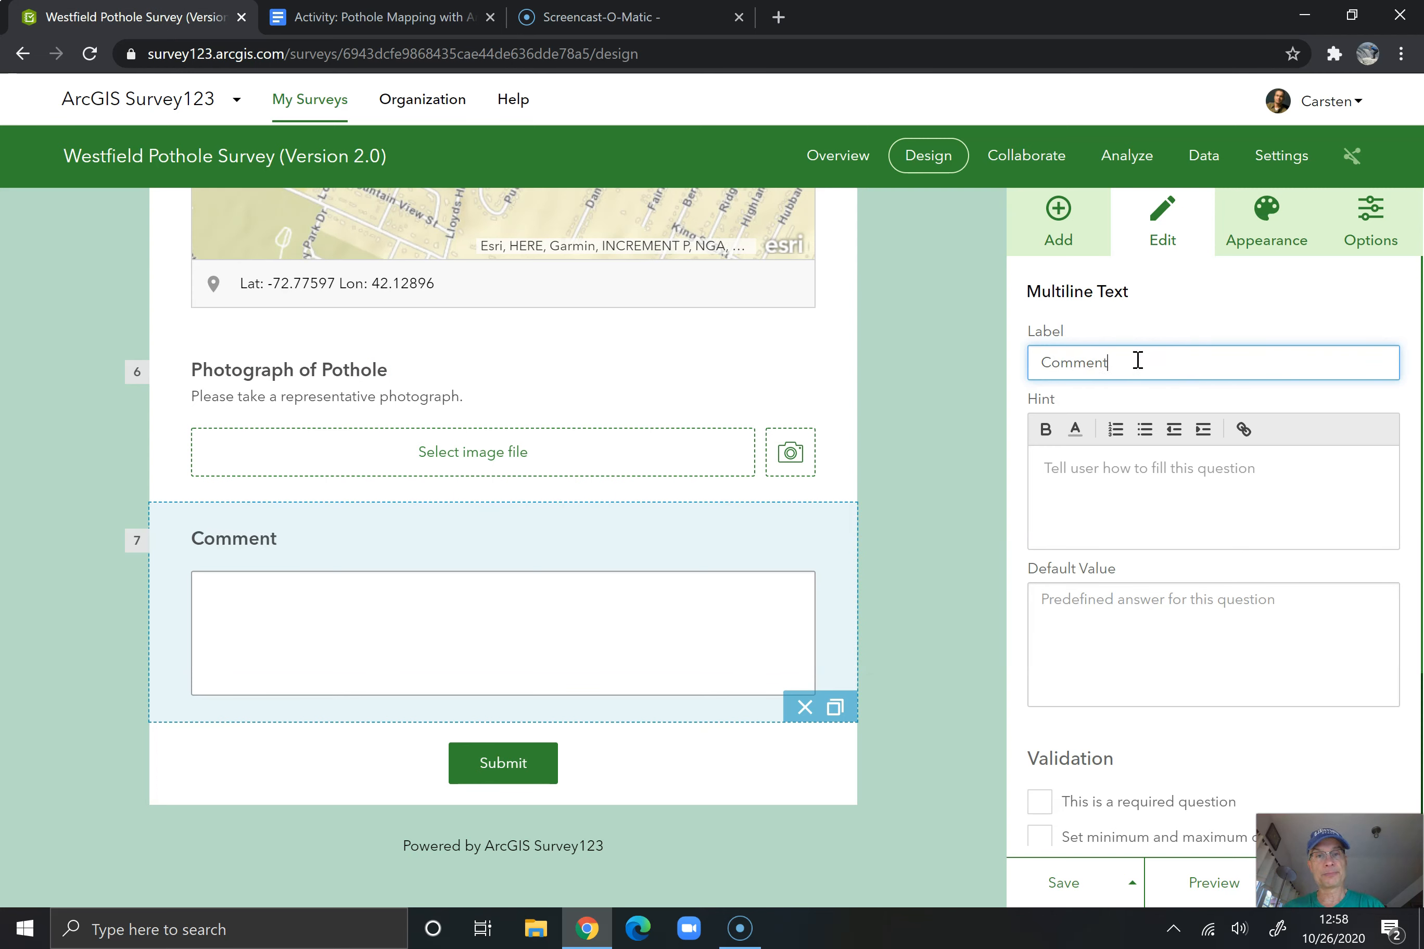
# Give the Comment question the hint "Please note any additional relevant information here." and save the survey
pyautogui.click(1144, 470)
pyautogui.write('Please n')
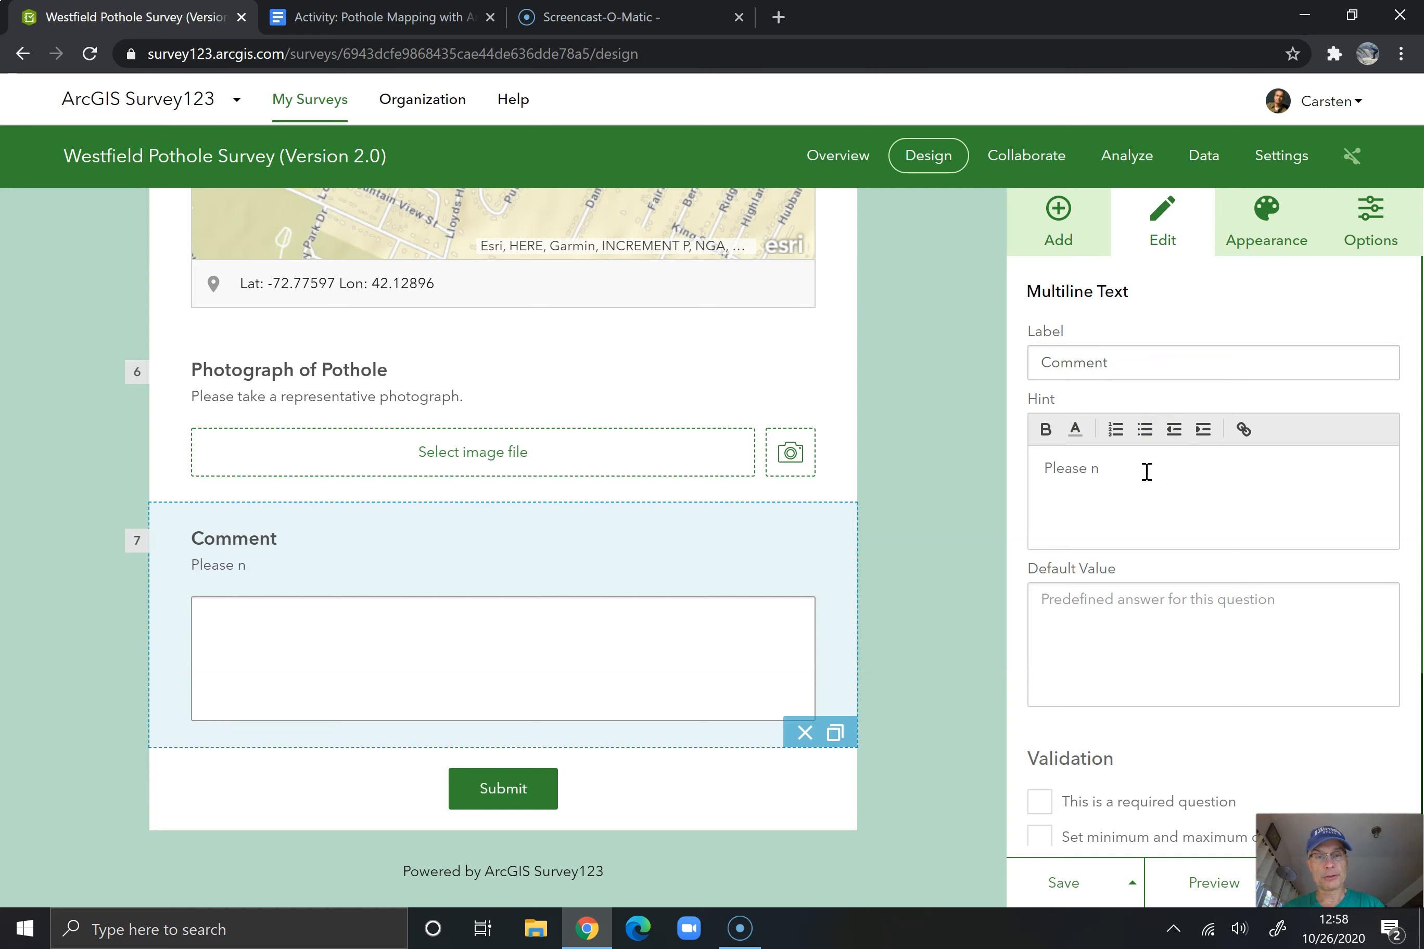
pyautogui.write('ote any additional relevant i')
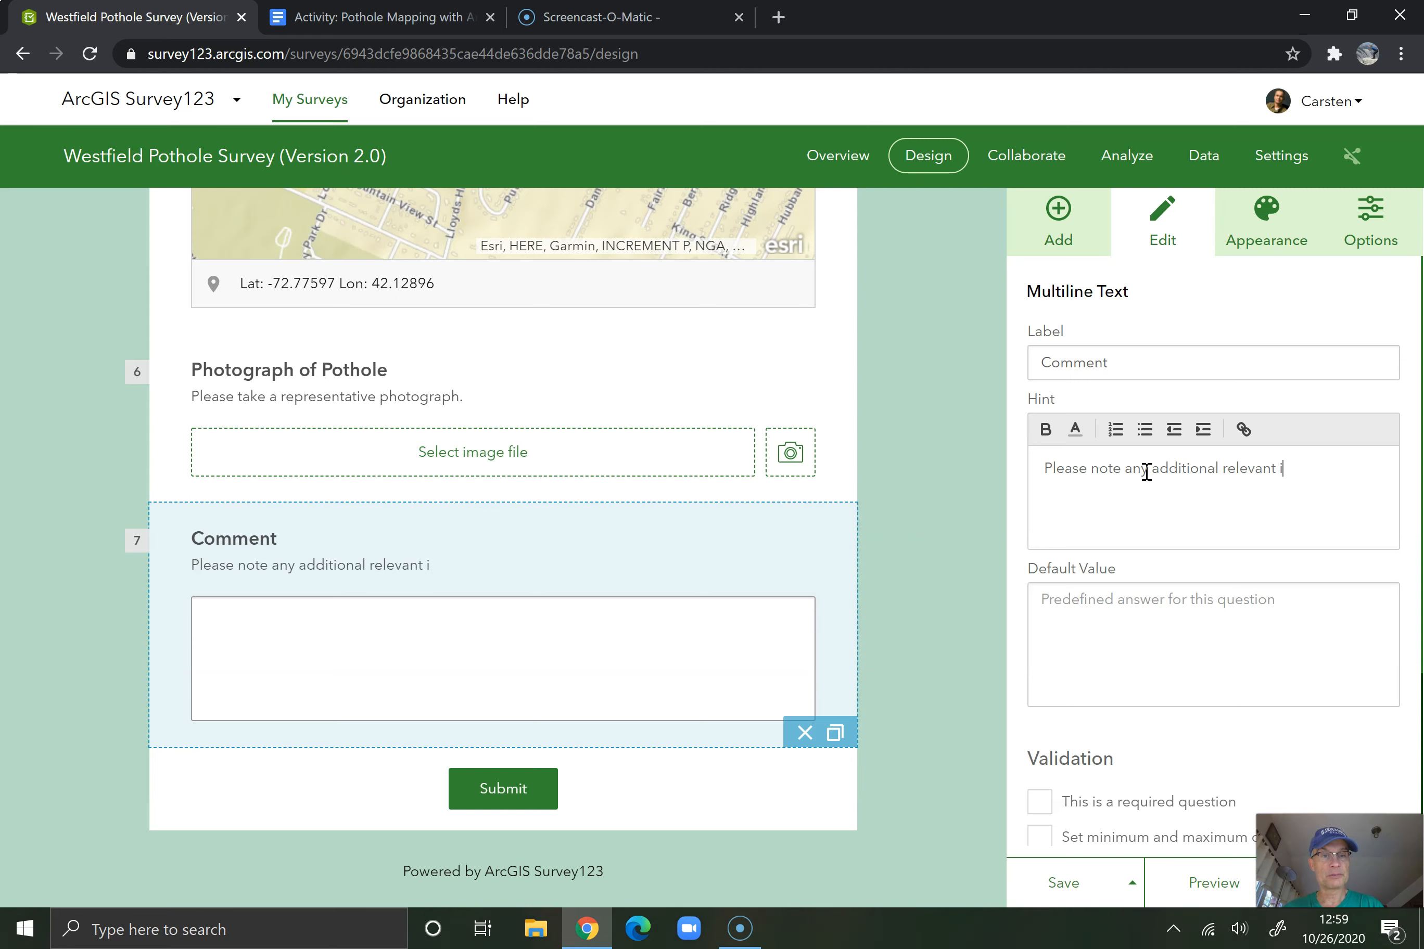
pyautogui.write('ormatin ge')
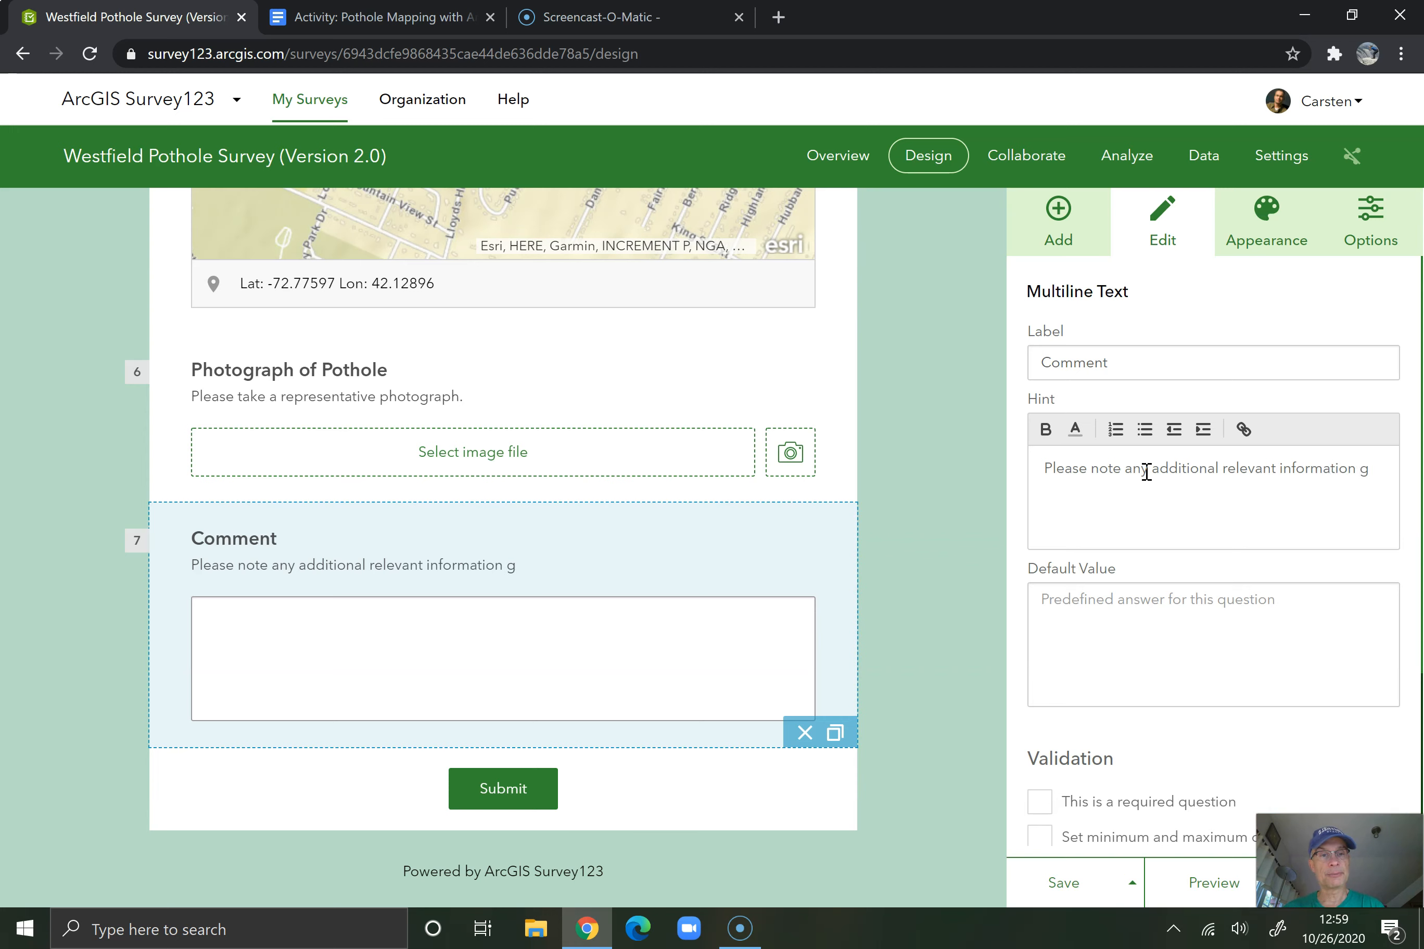
pyautogui.write('re.')
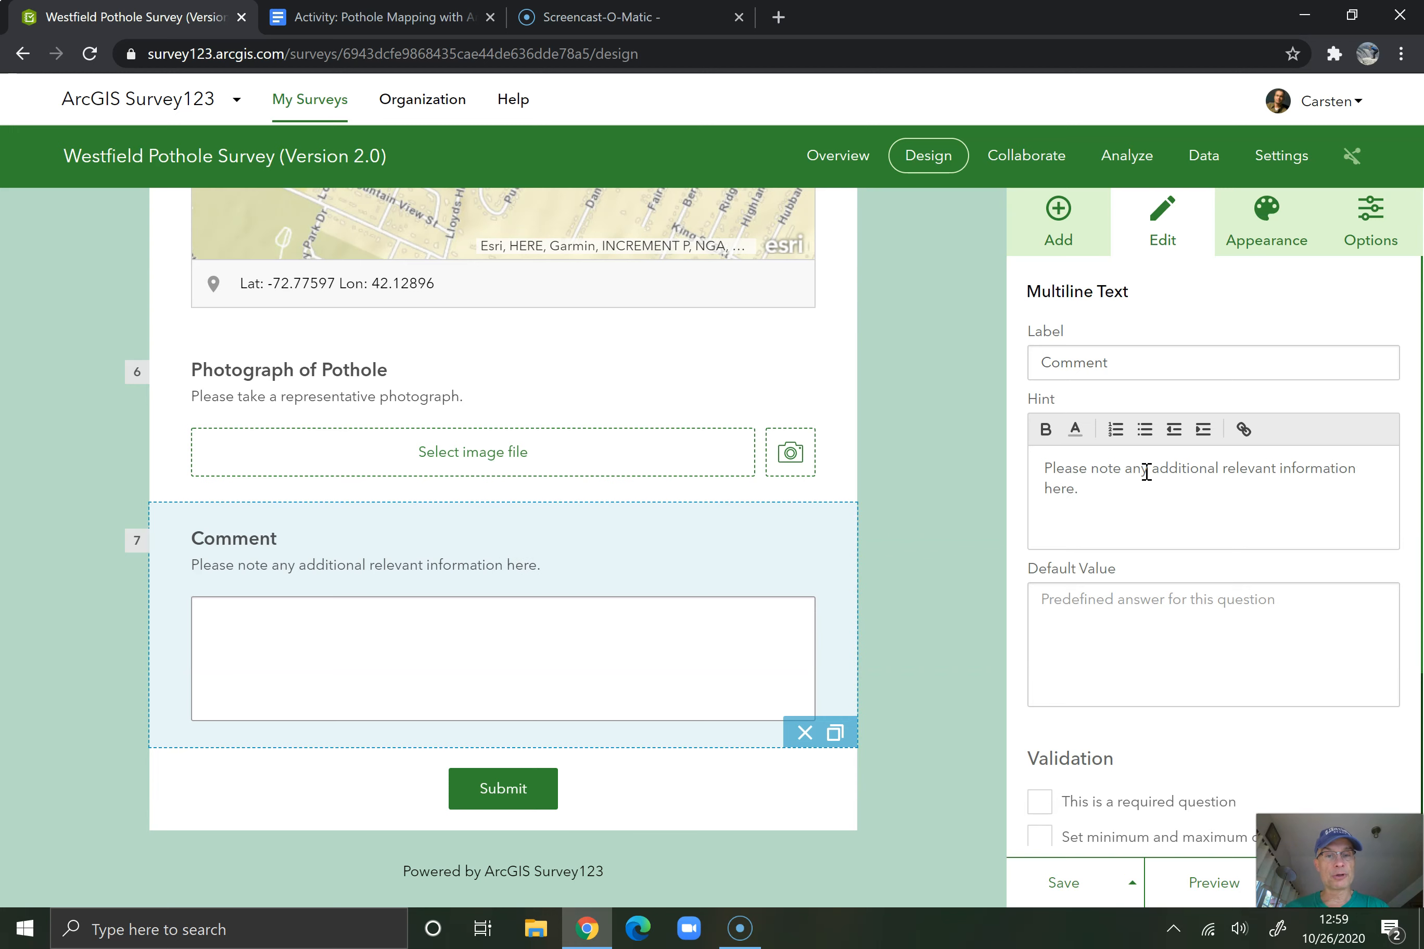
pyautogui.scroll(-3, 1146, 472)
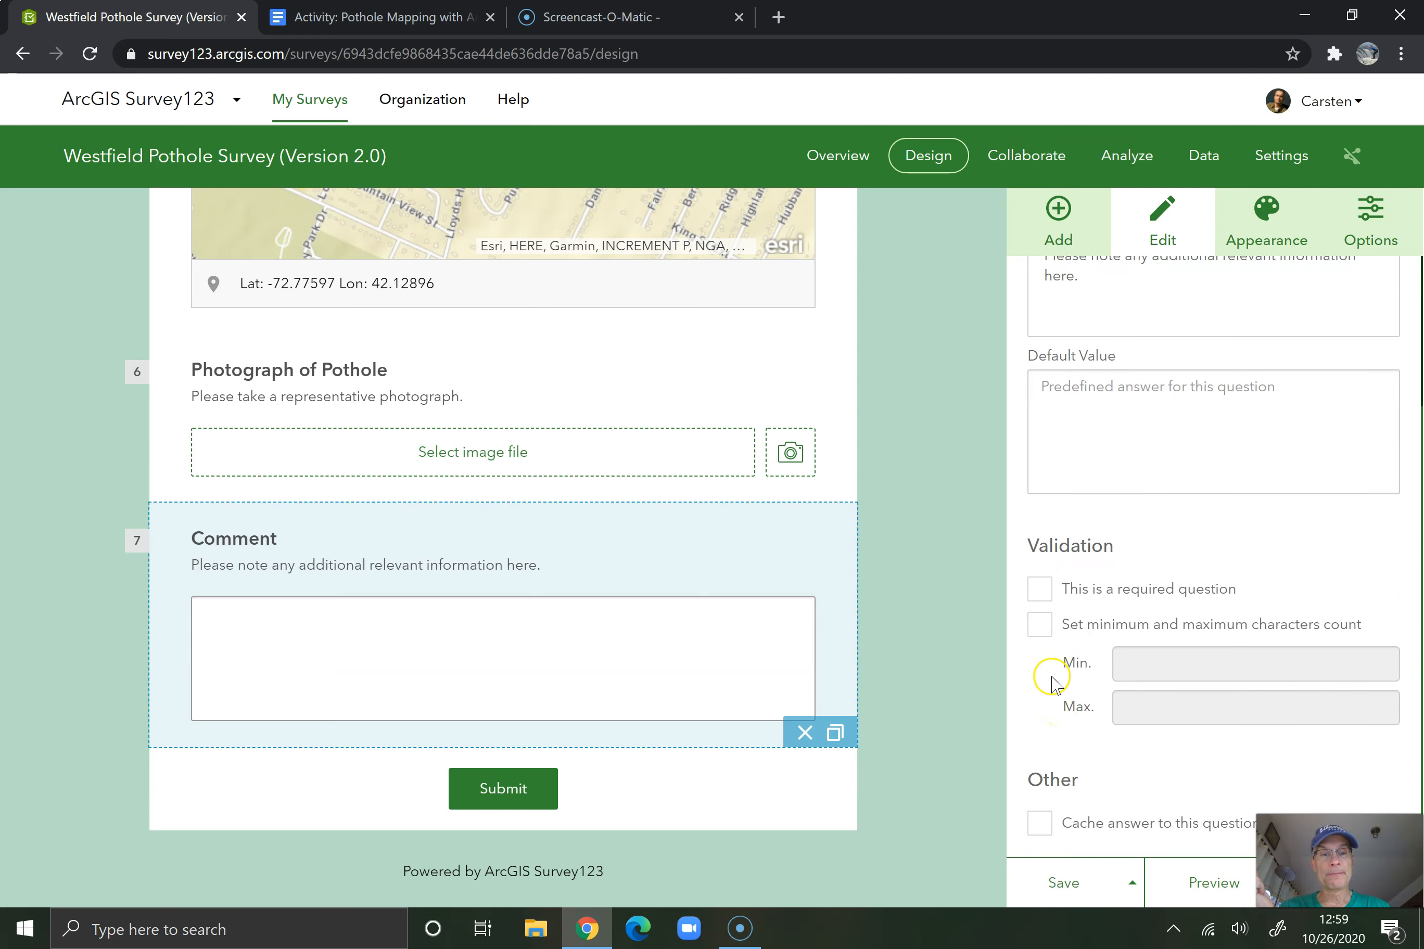
pyautogui.scroll(-1, 1059, 648)
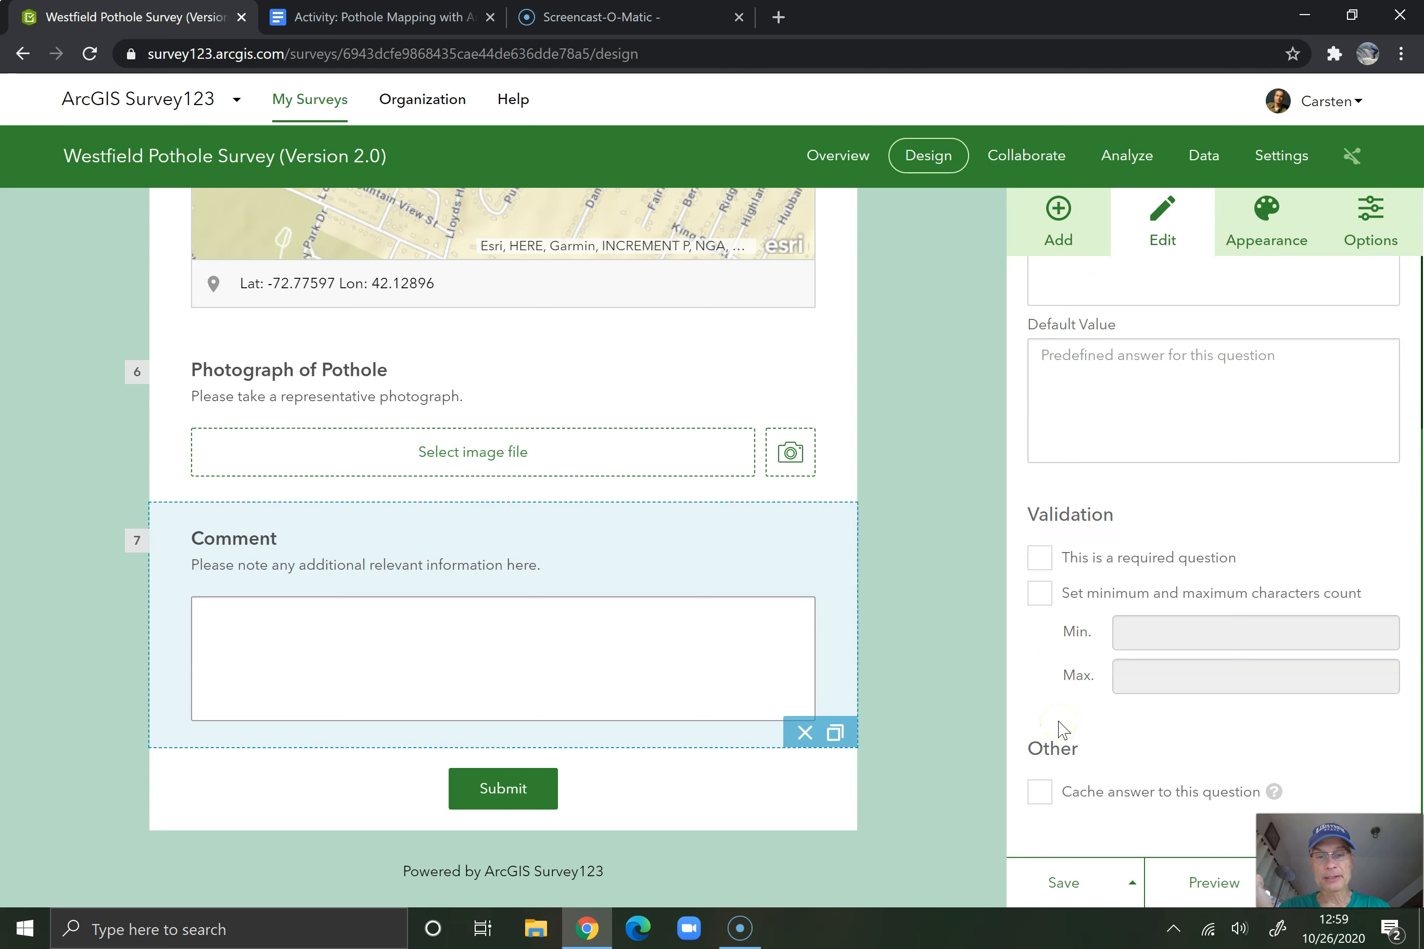
pyautogui.click(1071, 883)
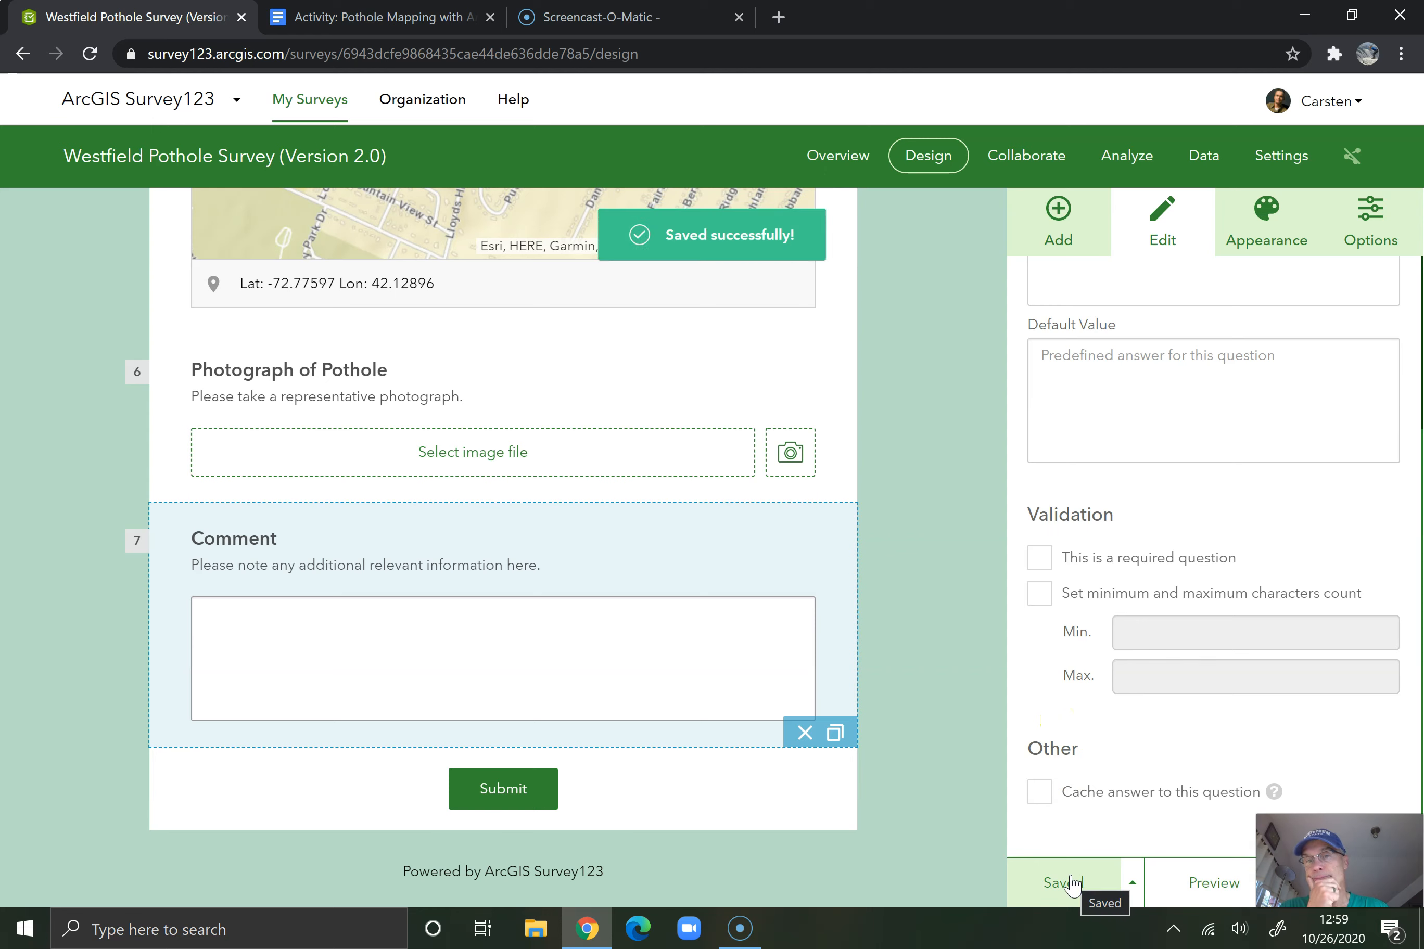
# Preview the whole survey in the tablet layout, check it in the smartphone layout, and return to the designer
pyautogui.click(1191, 875)
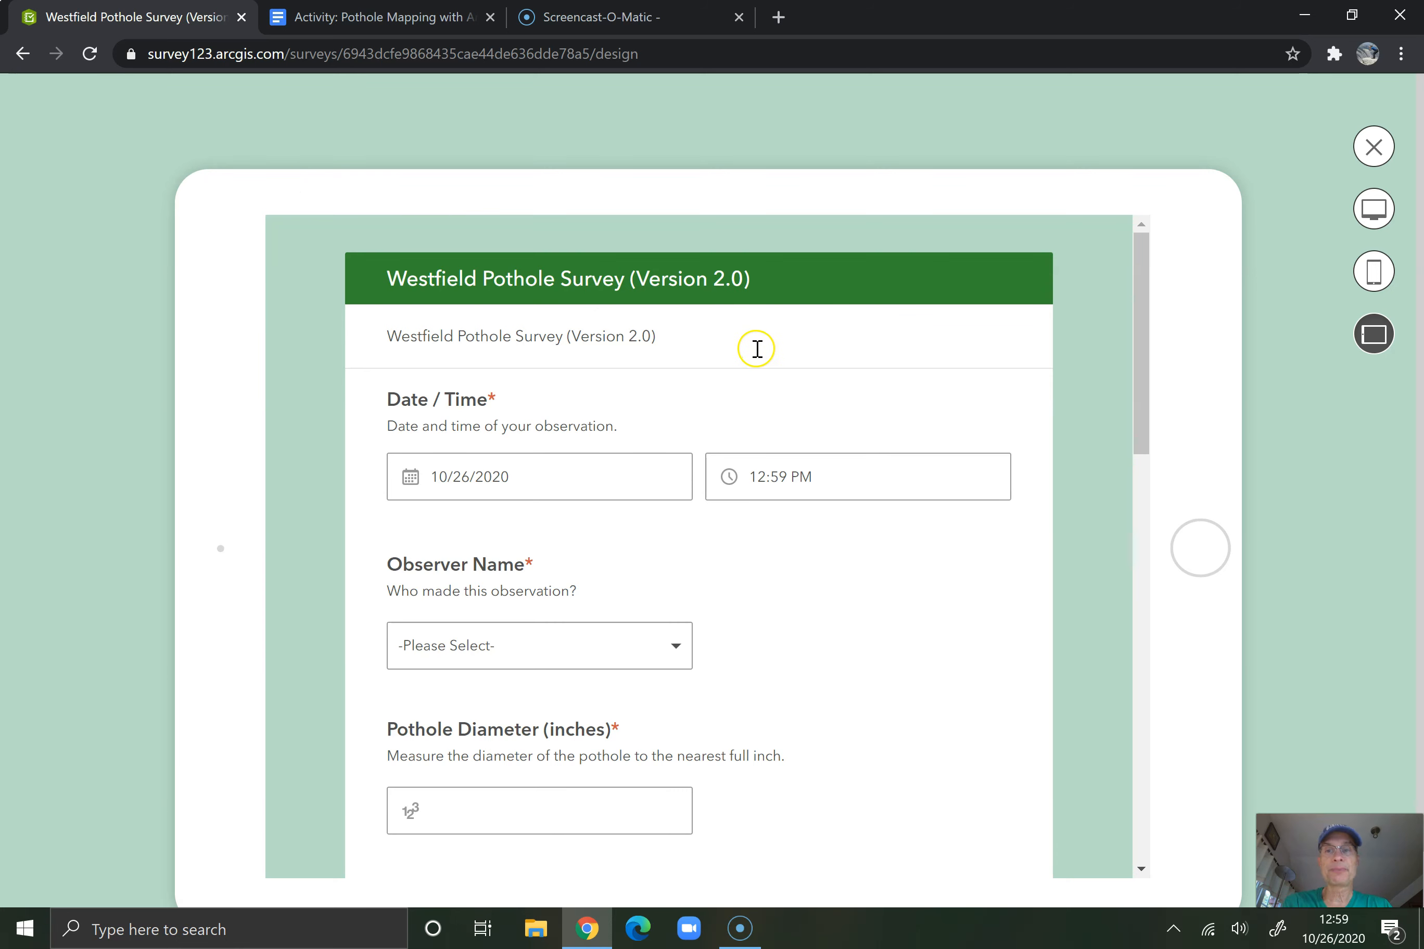
pyautogui.scroll(-2, 750, 346)
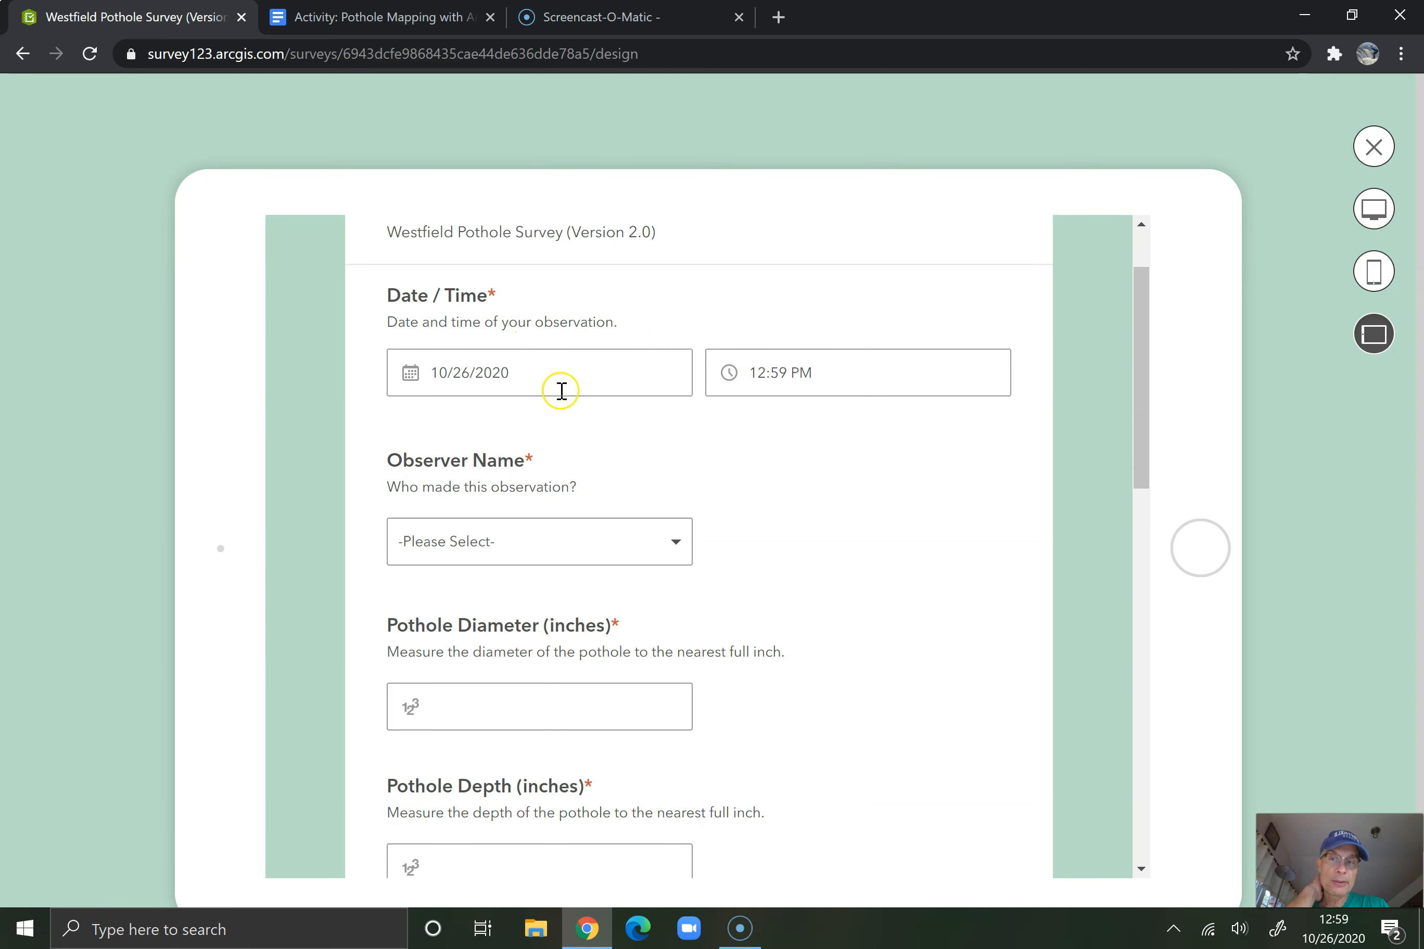
pyautogui.scroll(-4, 564, 391)
pyautogui.scroll(-2, 583, 407)
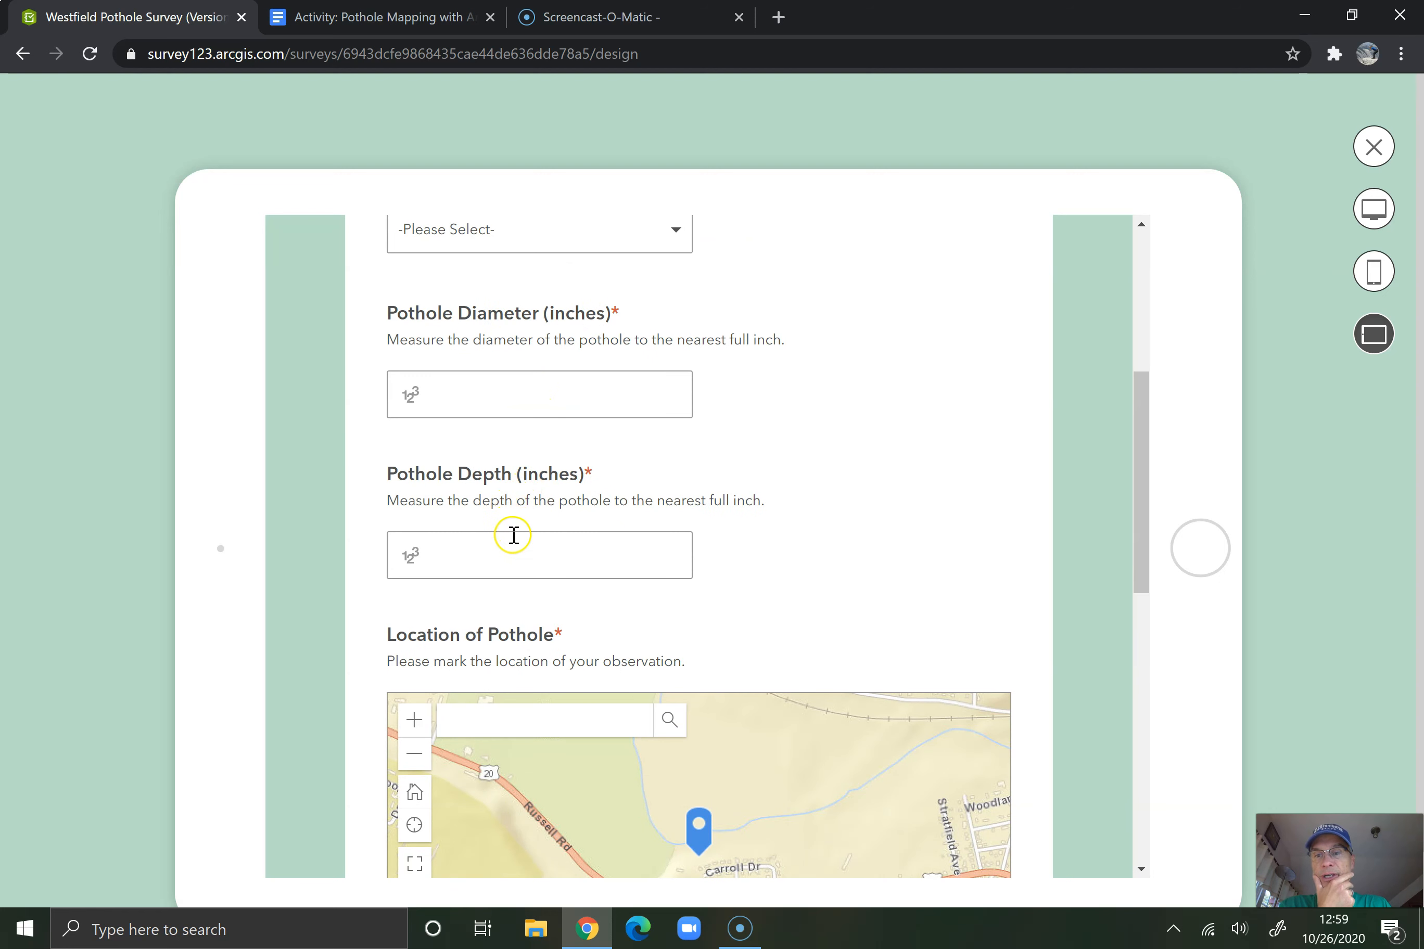
pyautogui.scroll(-4, 514, 534)
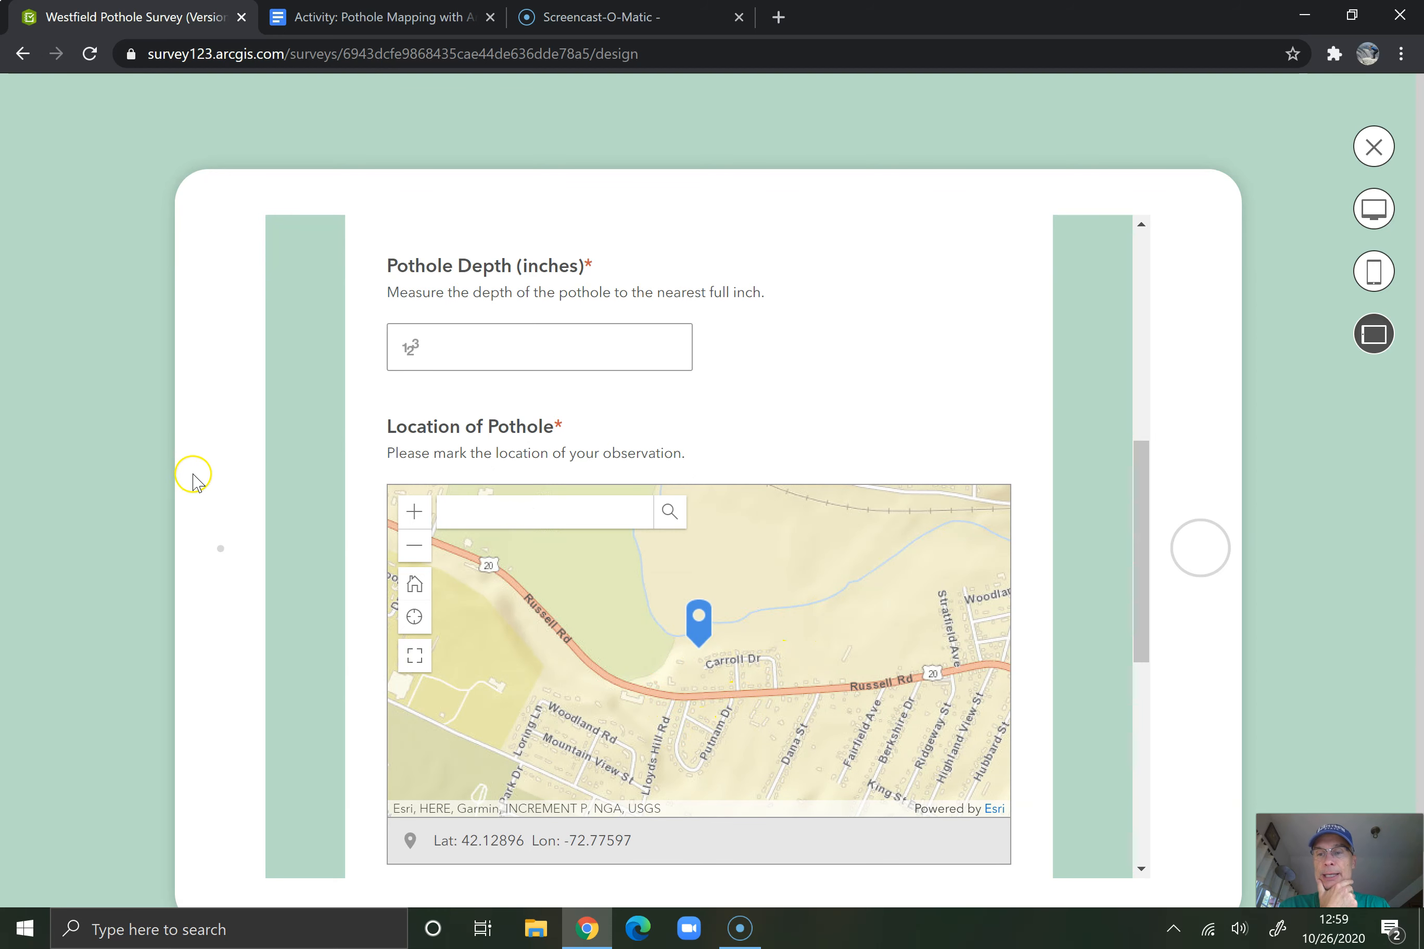
pyautogui.scroll(-1, 245, 502)
pyautogui.scroll(-6, 502, 591)
pyautogui.scroll(-3, 502, 591)
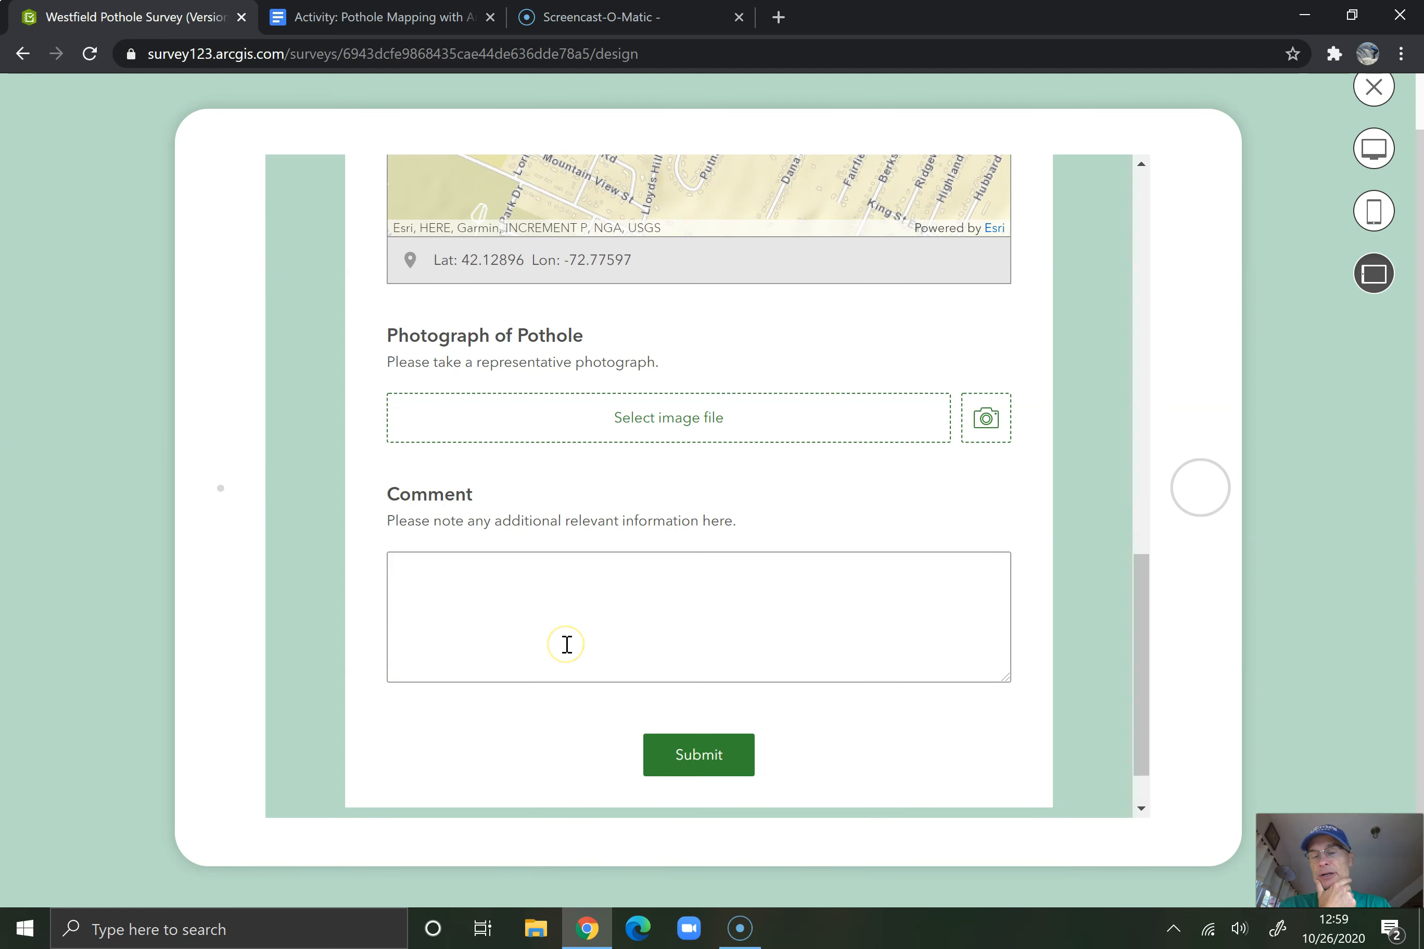
pyautogui.click(1374, 218)
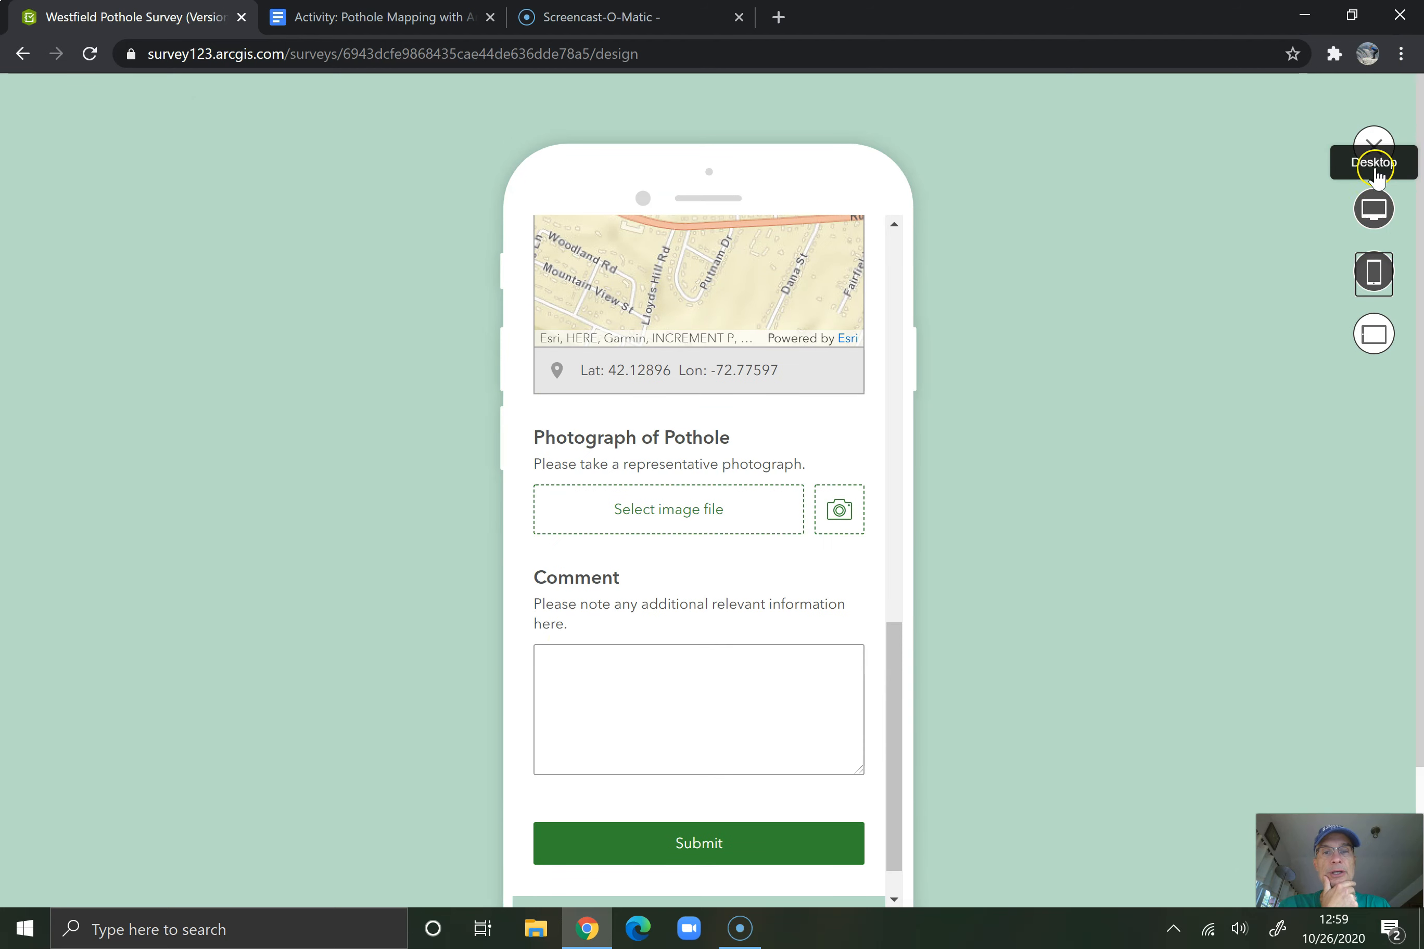
pyautogui.click(1373, 146)
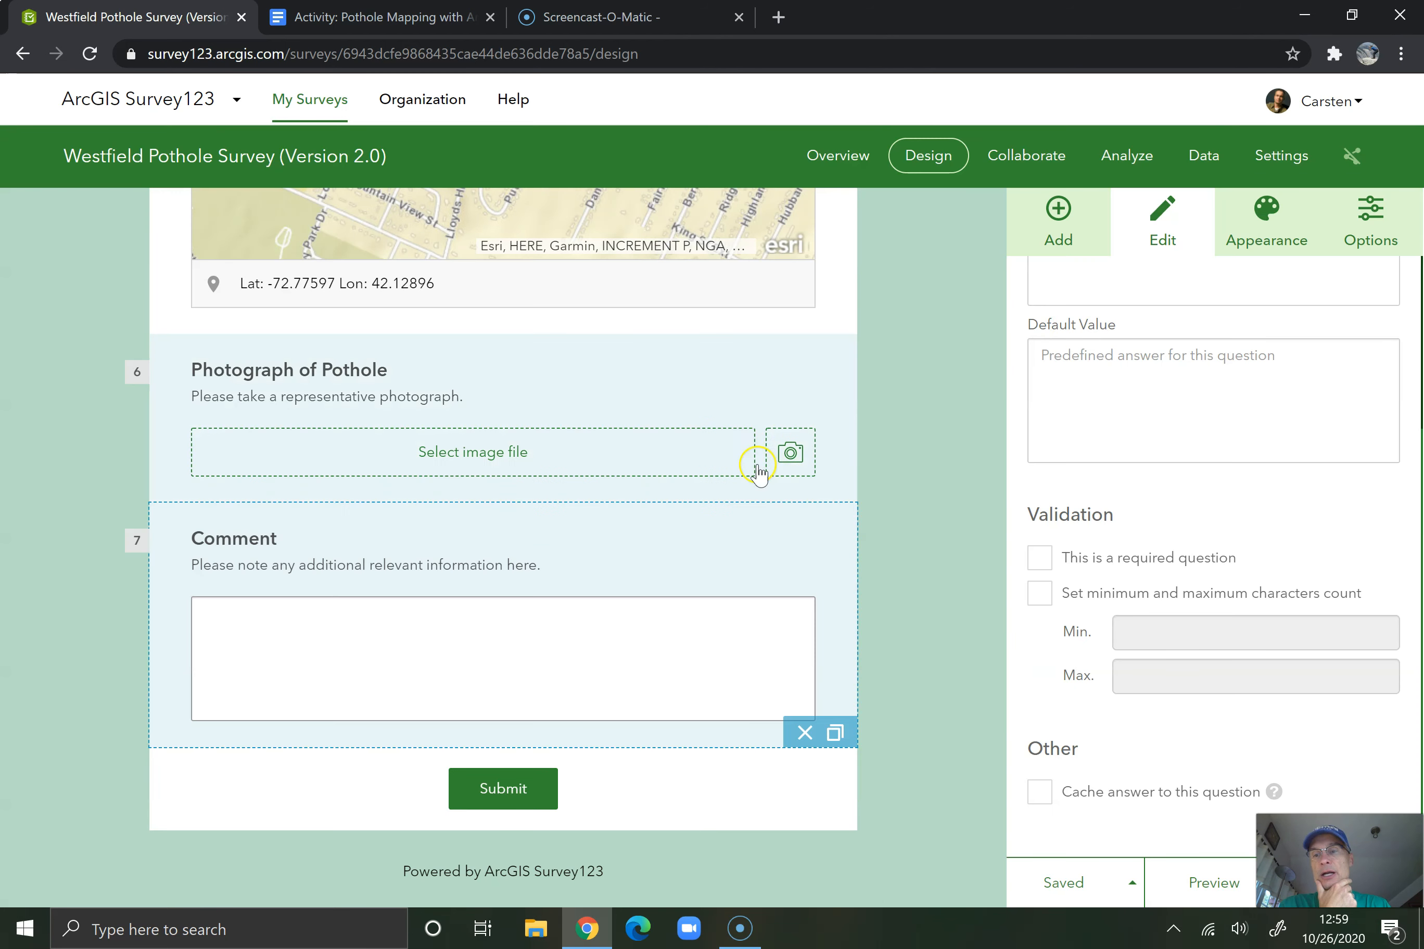
# Zoom out the default map extent of the Location of Pothole question, recentre it near Westfield, and save the survey
pyautogui.scroll(5, 69, 400)
pyautogui.click(387, 350)
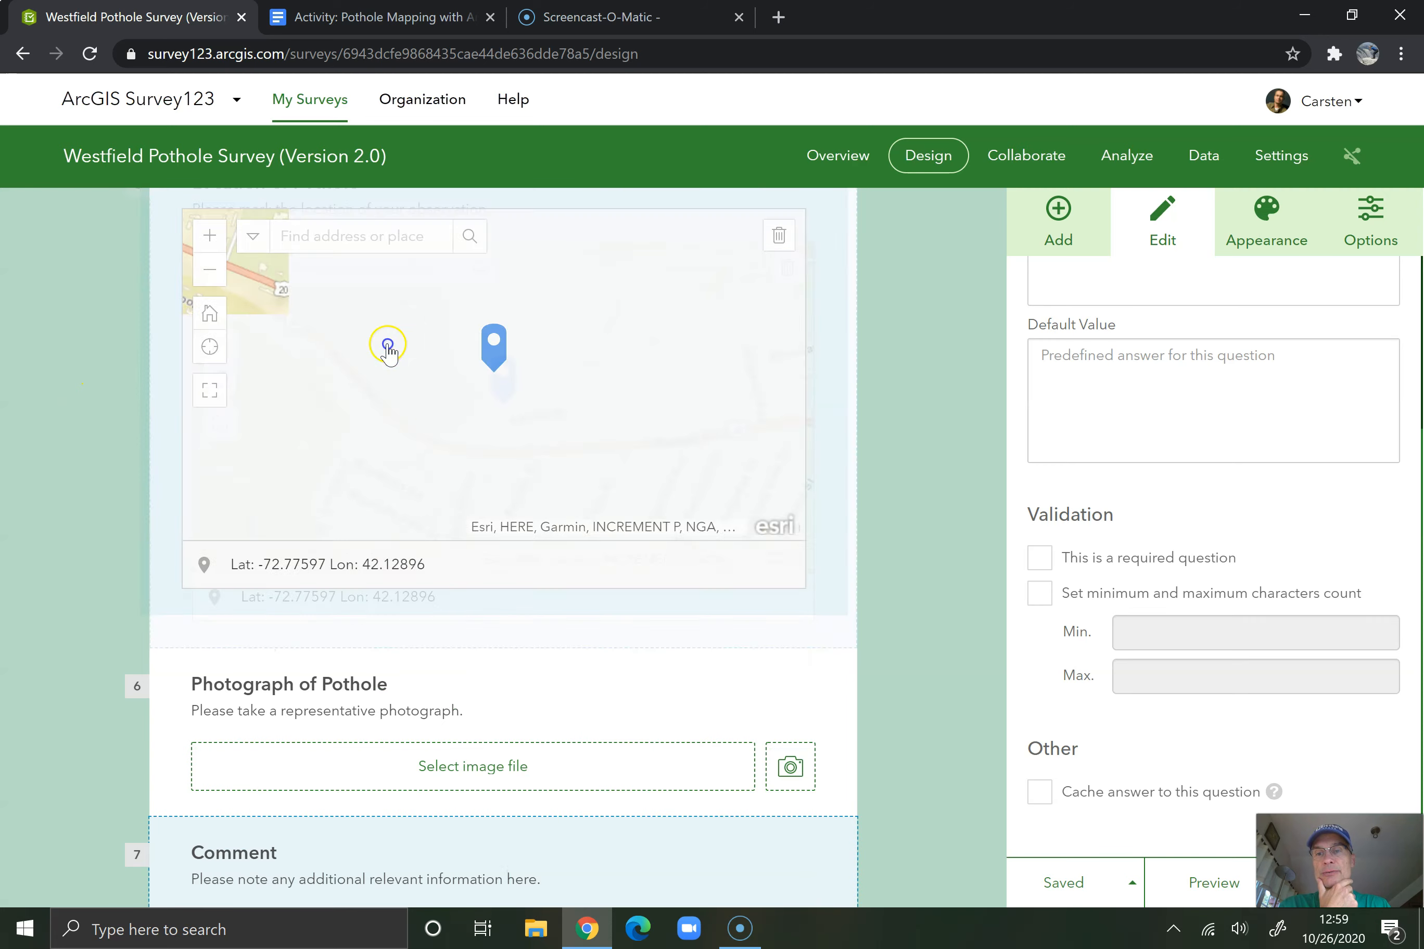
pyautogui.scroll(2, 956, 453)
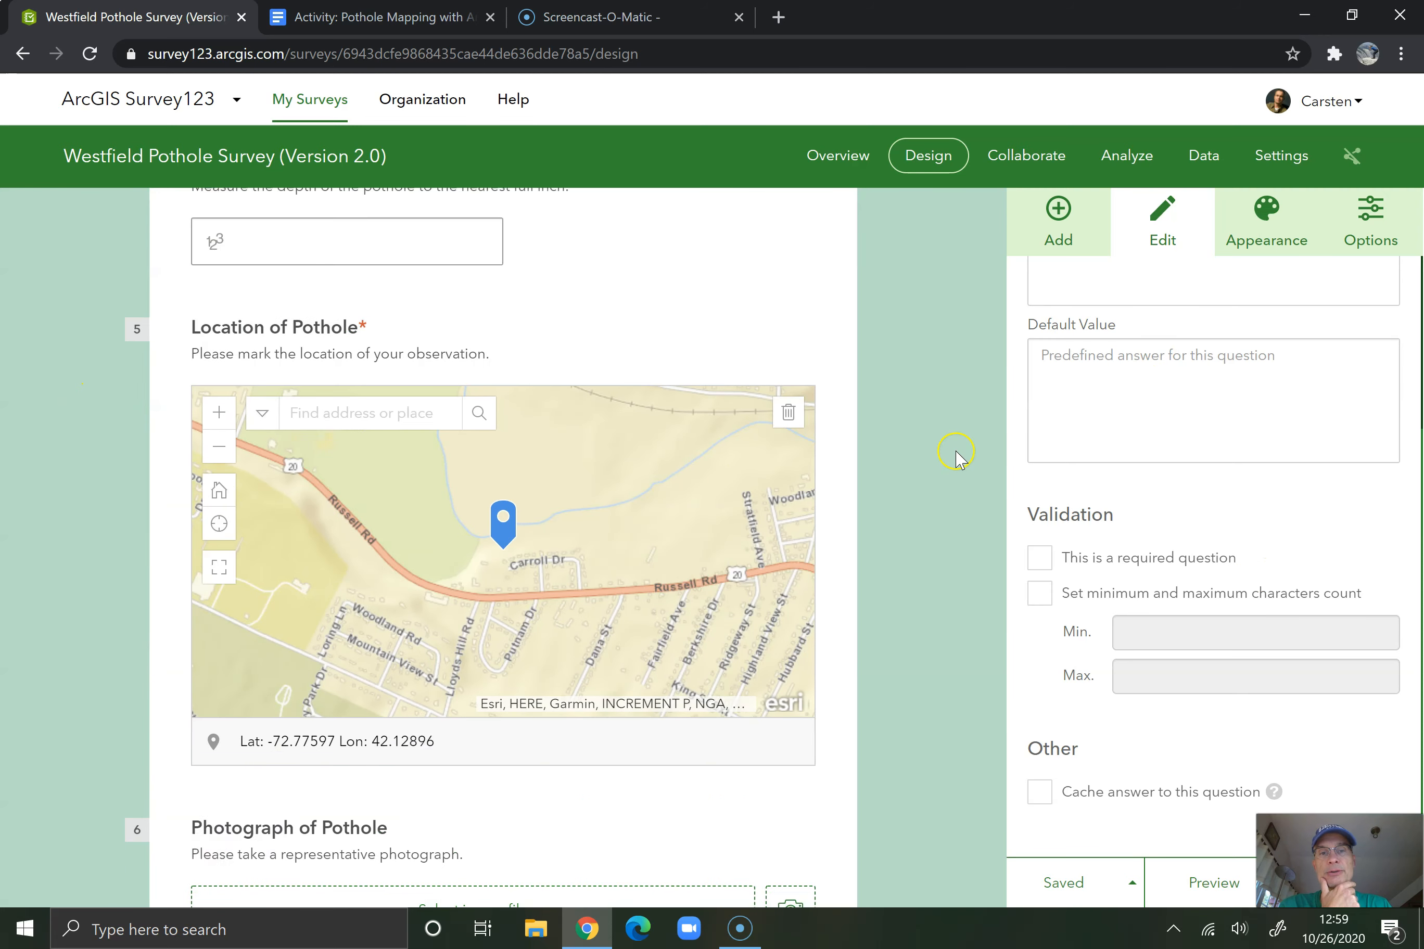
pyautogui.scroll(2, 956, 453)
pyautogui.click(700, 634)
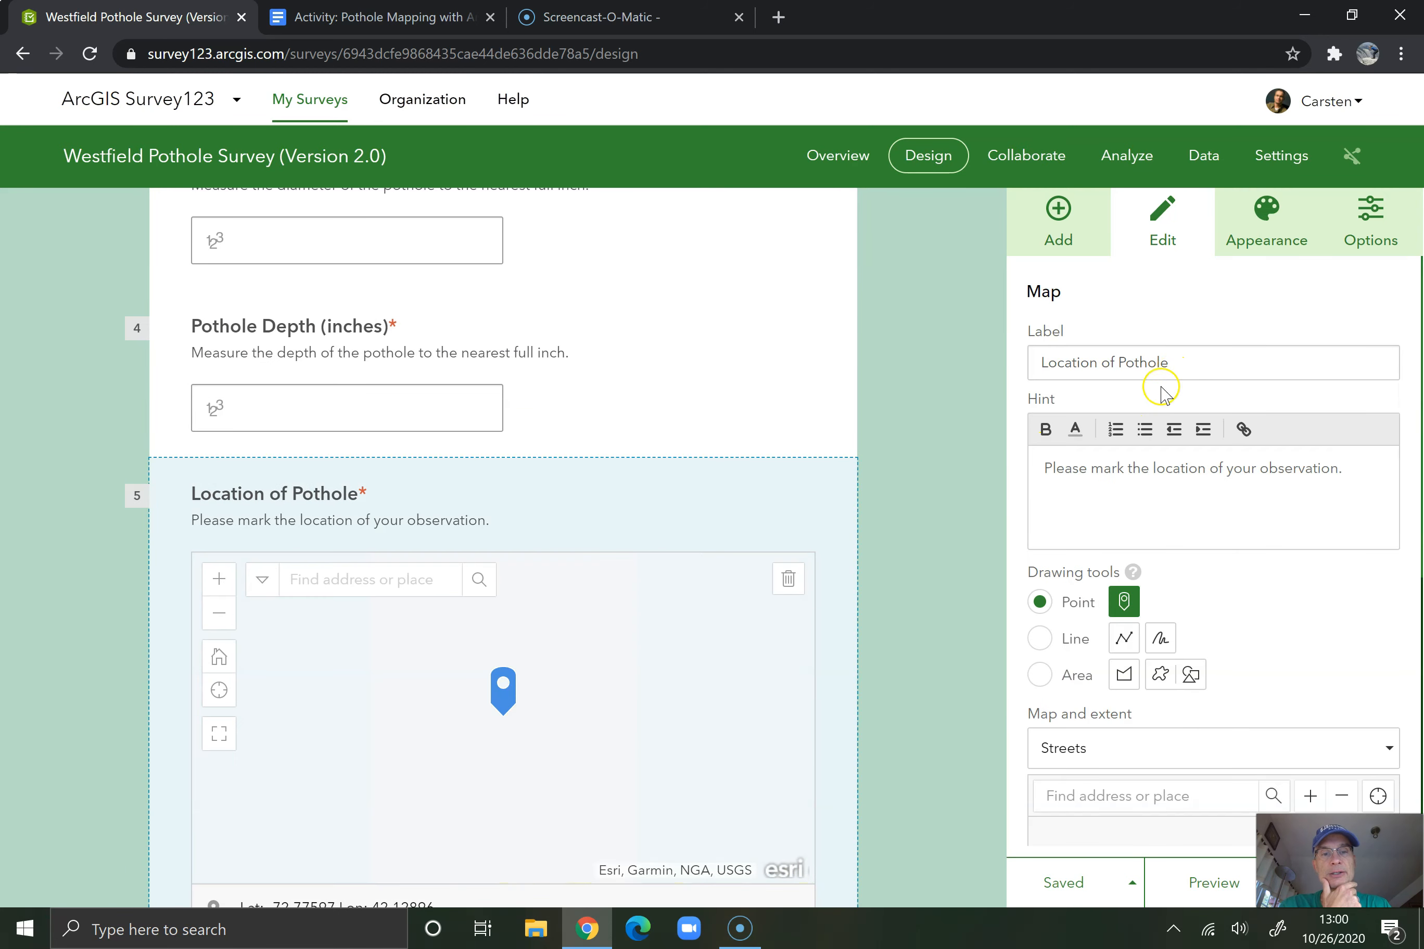
pyautogui.scroll(-6, 1186, 429)
pyautogui.scroll(-1, 1190, 448)
pyautogui.click(1340, 397)
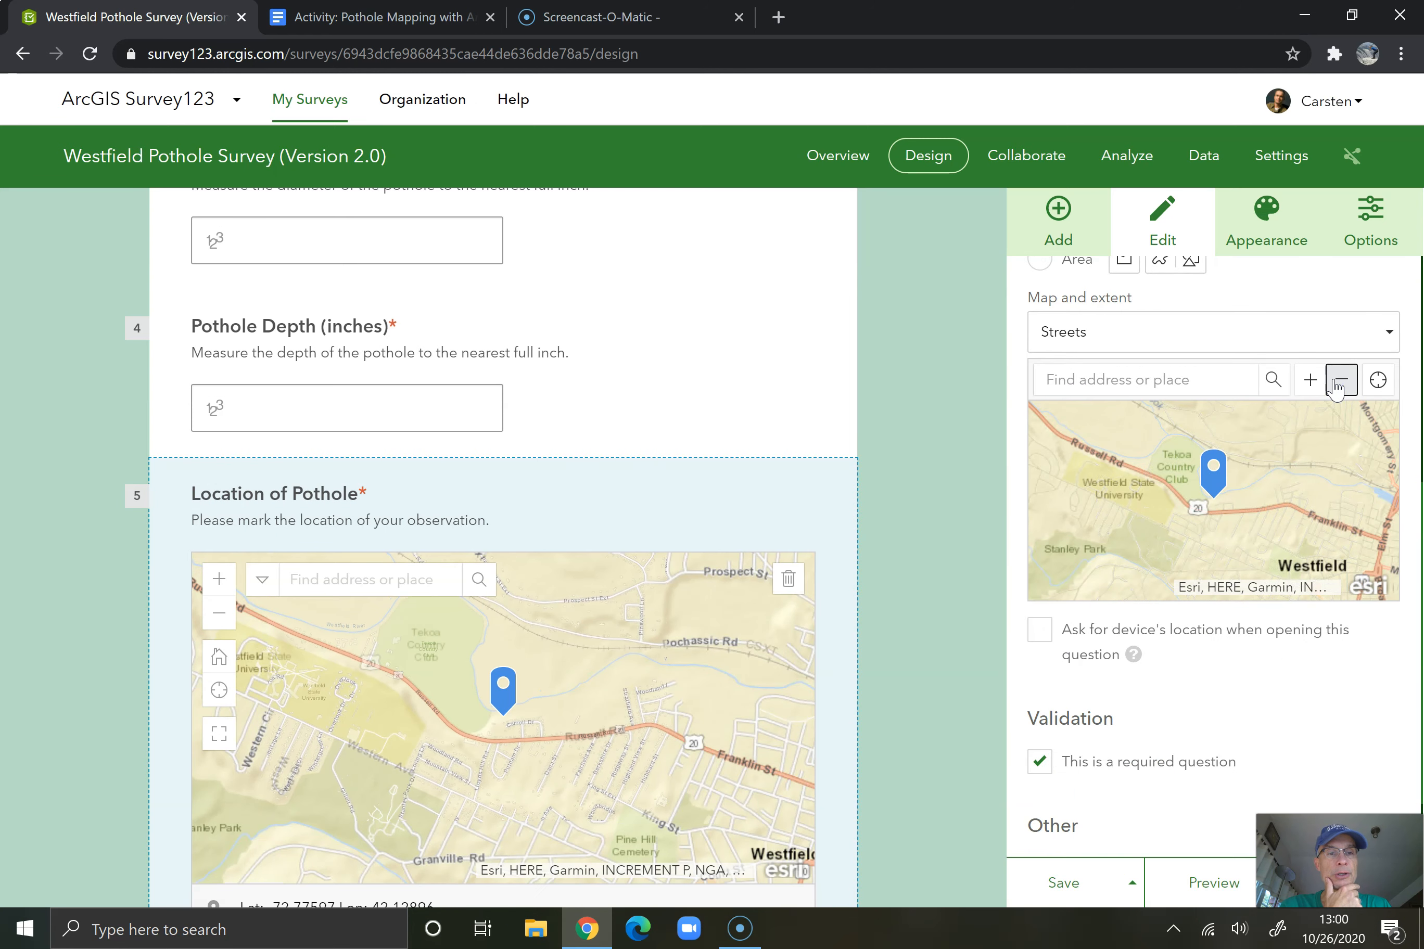
pyautogui.moveTo(1259, 460); pyautogui.dragTo(1256, 437)
pyautogui.click(1347, 383)
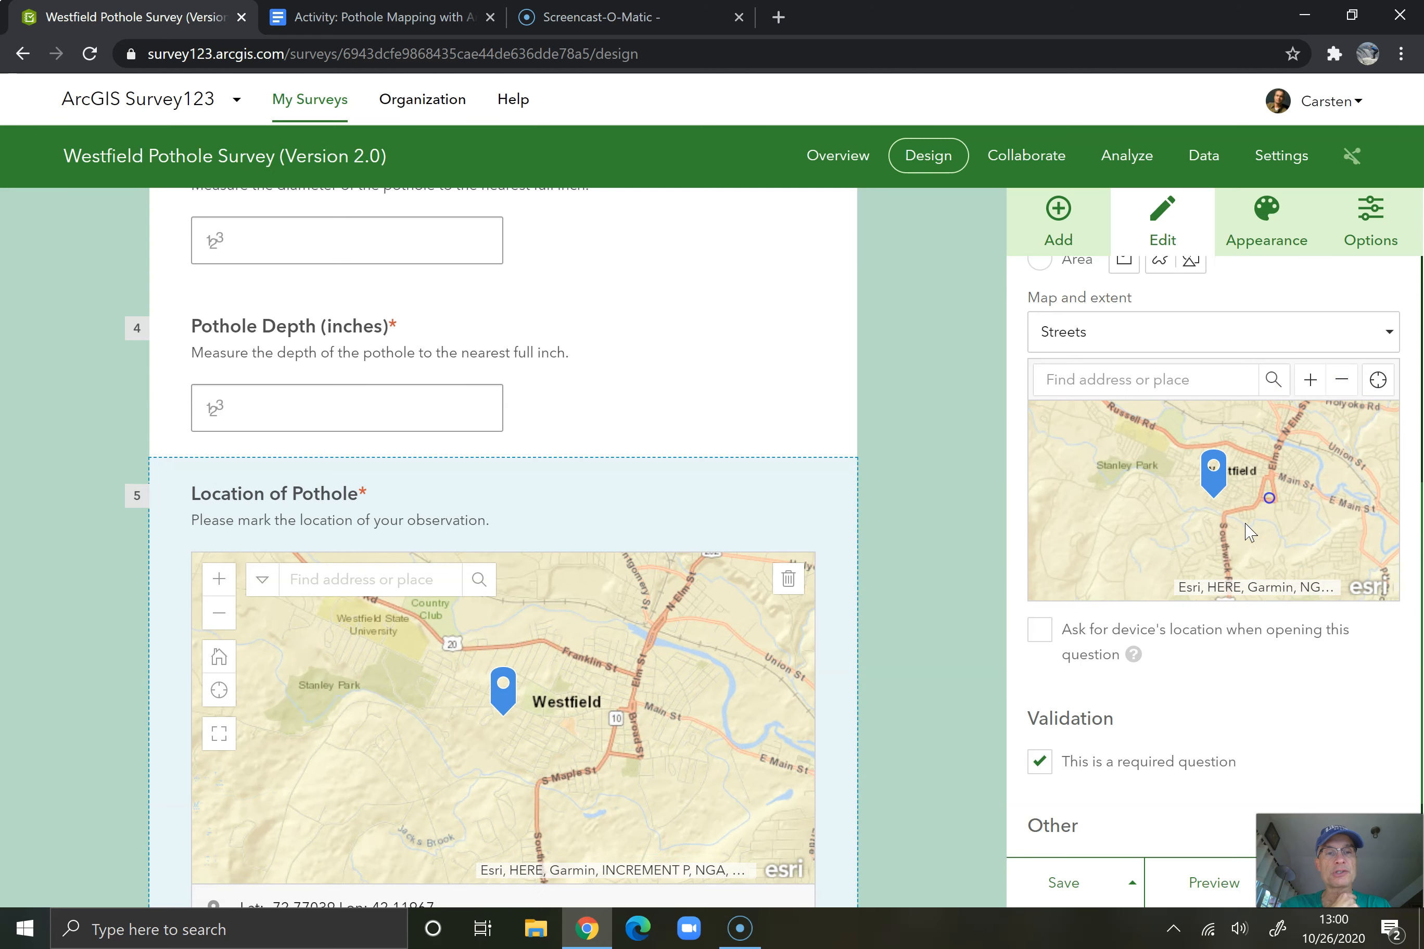
pyautogui.click(1165, 632)
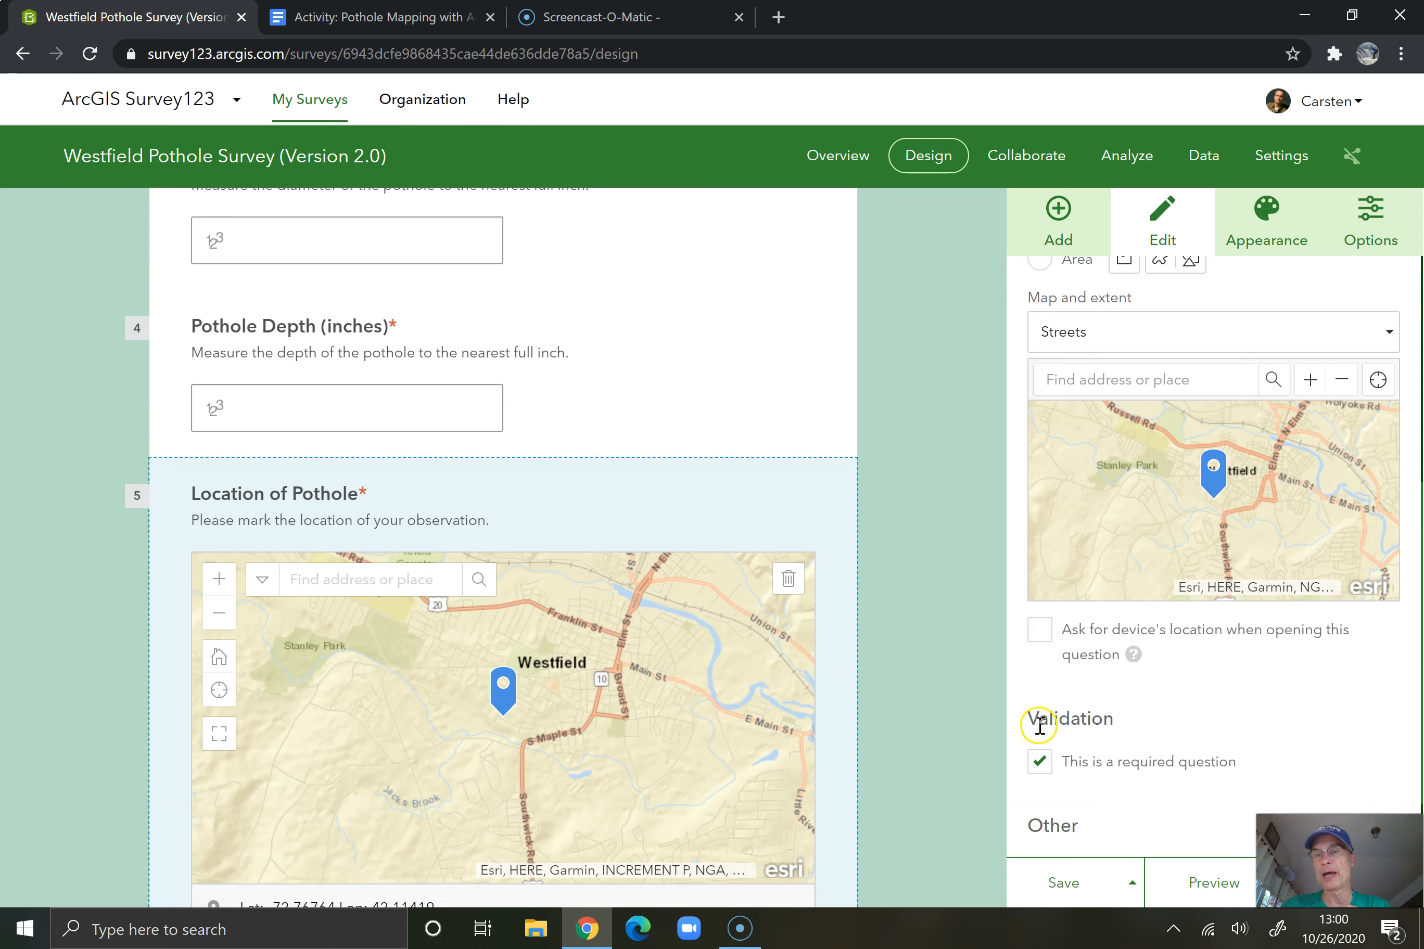
pyautogui.click(1054, 893)
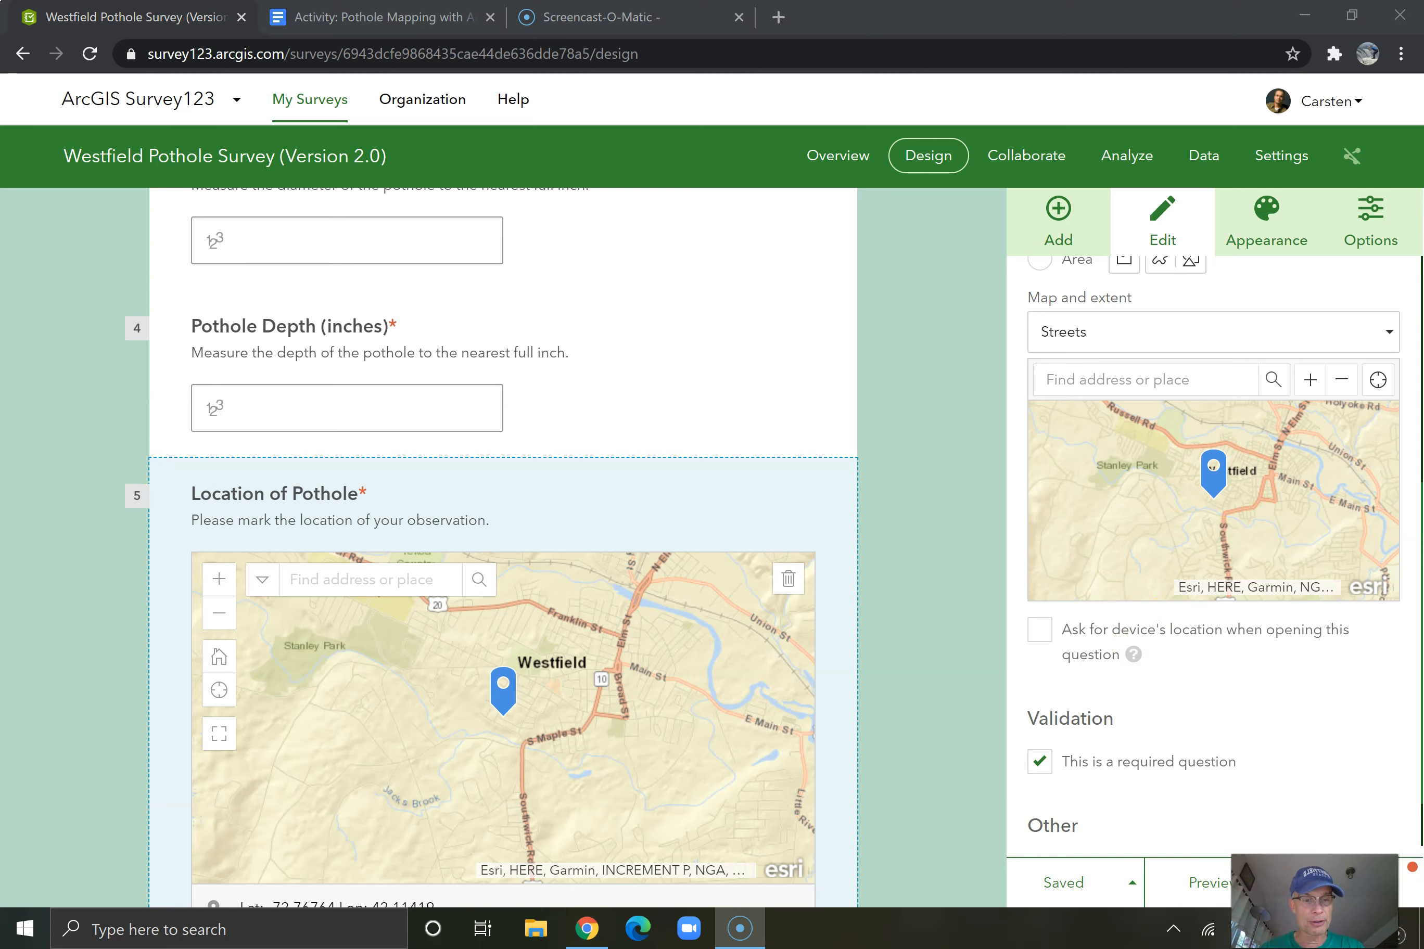
# Publish the survey and dismiss the notices about unique identifiers and the survey link
pyautogui.moveTo(1315, 902); pyautogui.dragTo(1024, 881)
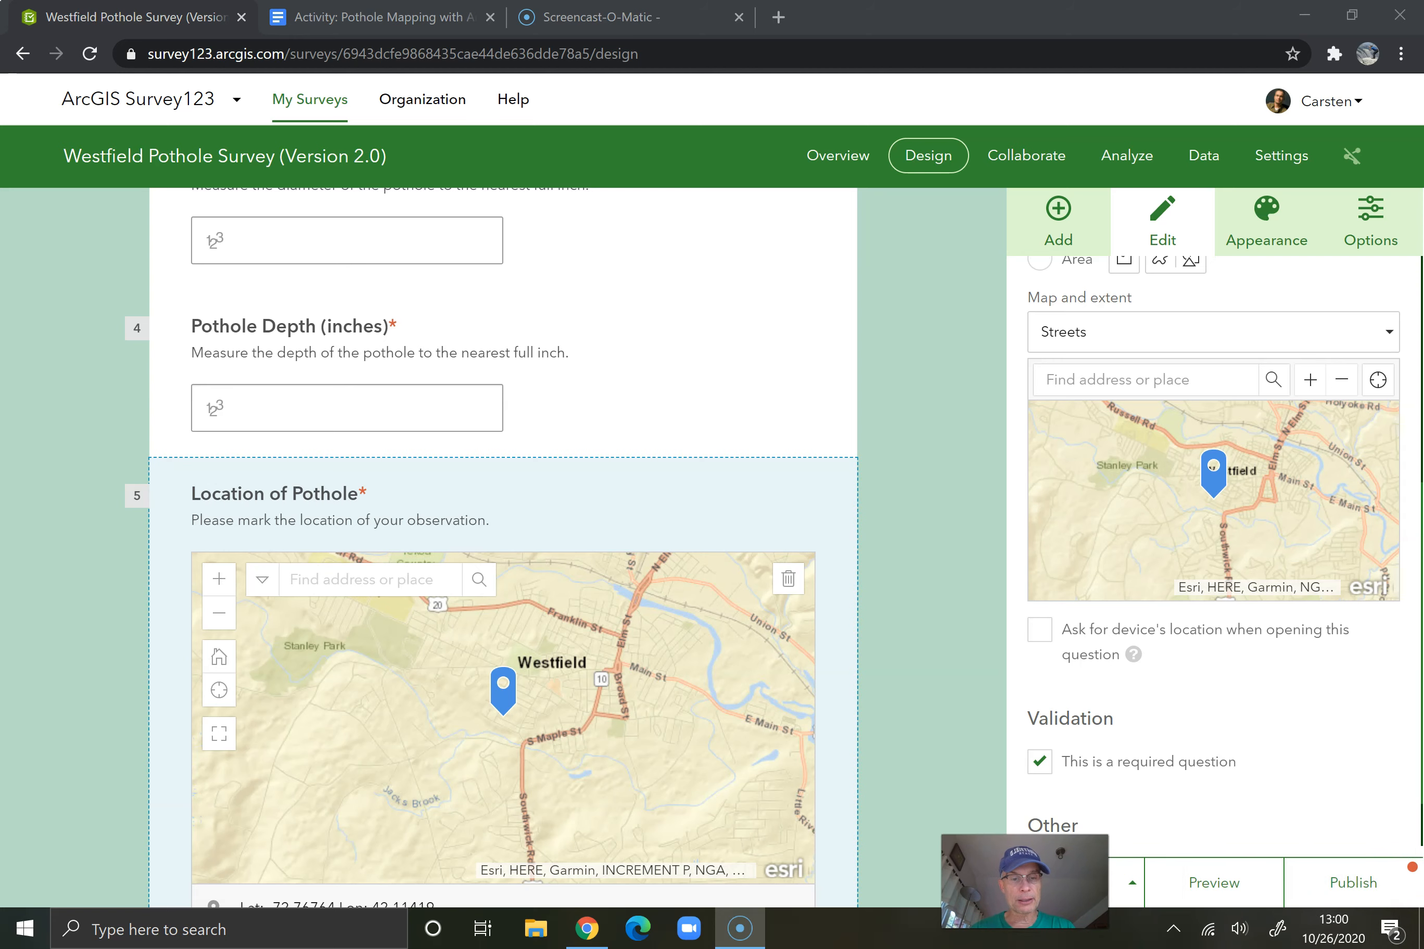
pyautogui.click(1352, 894)
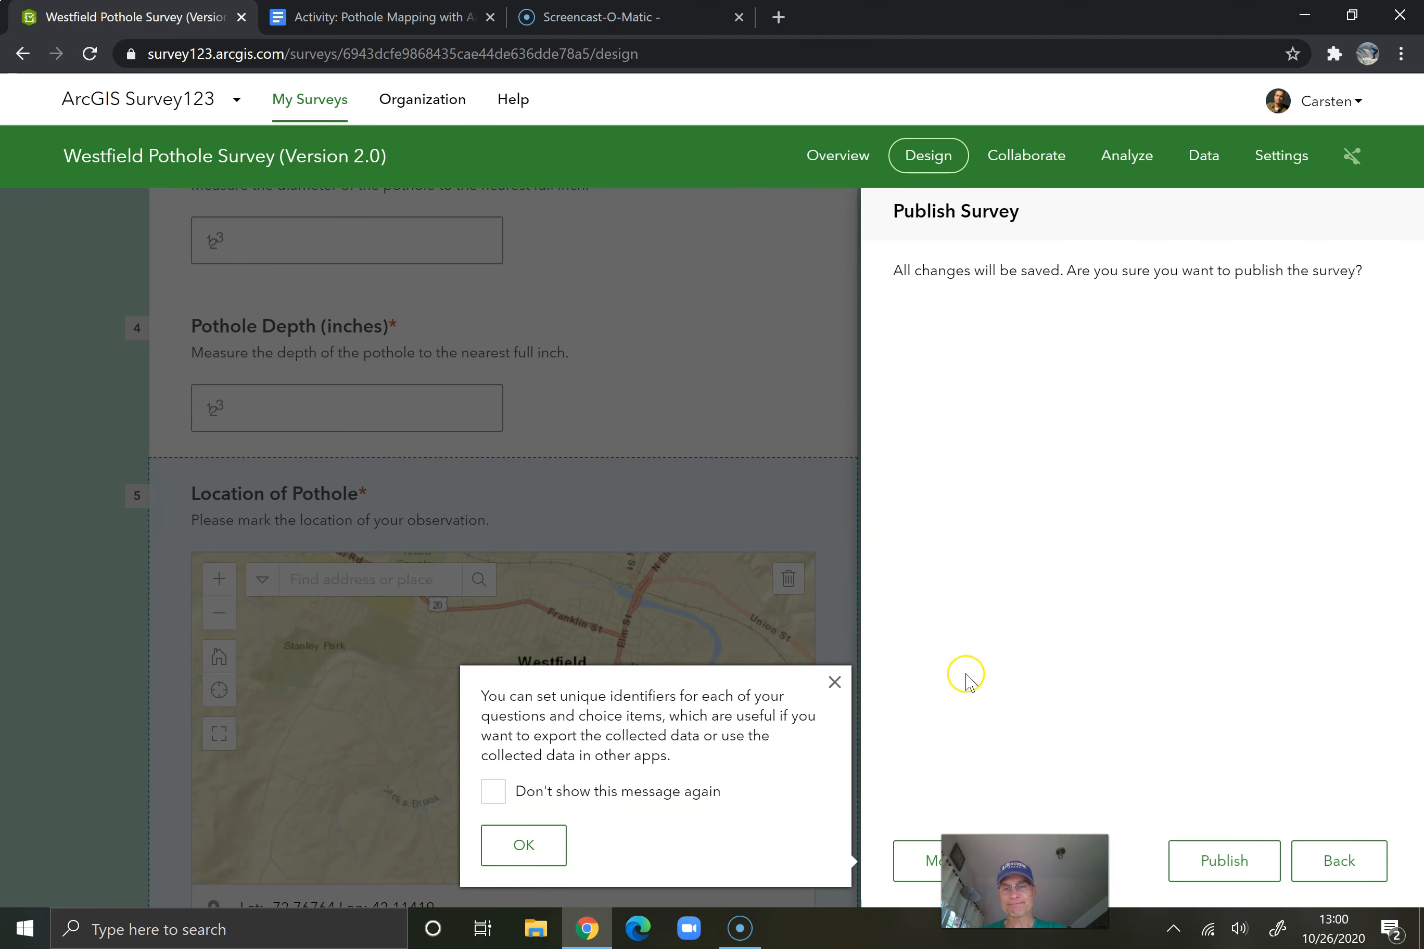
pyautogui.click(526, 843)
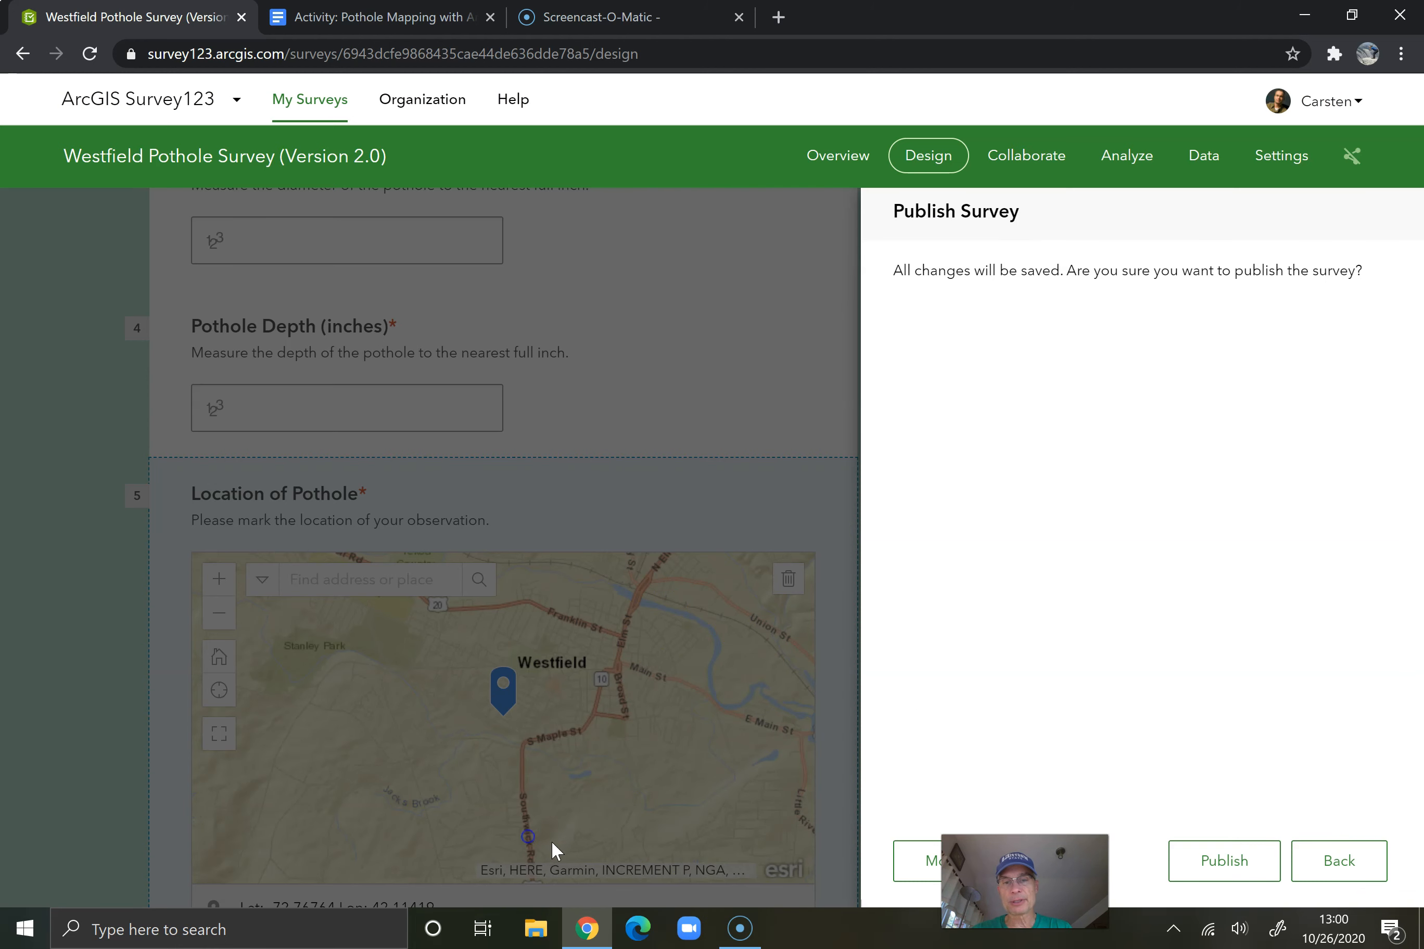
pyautogui.click(1224, 862)
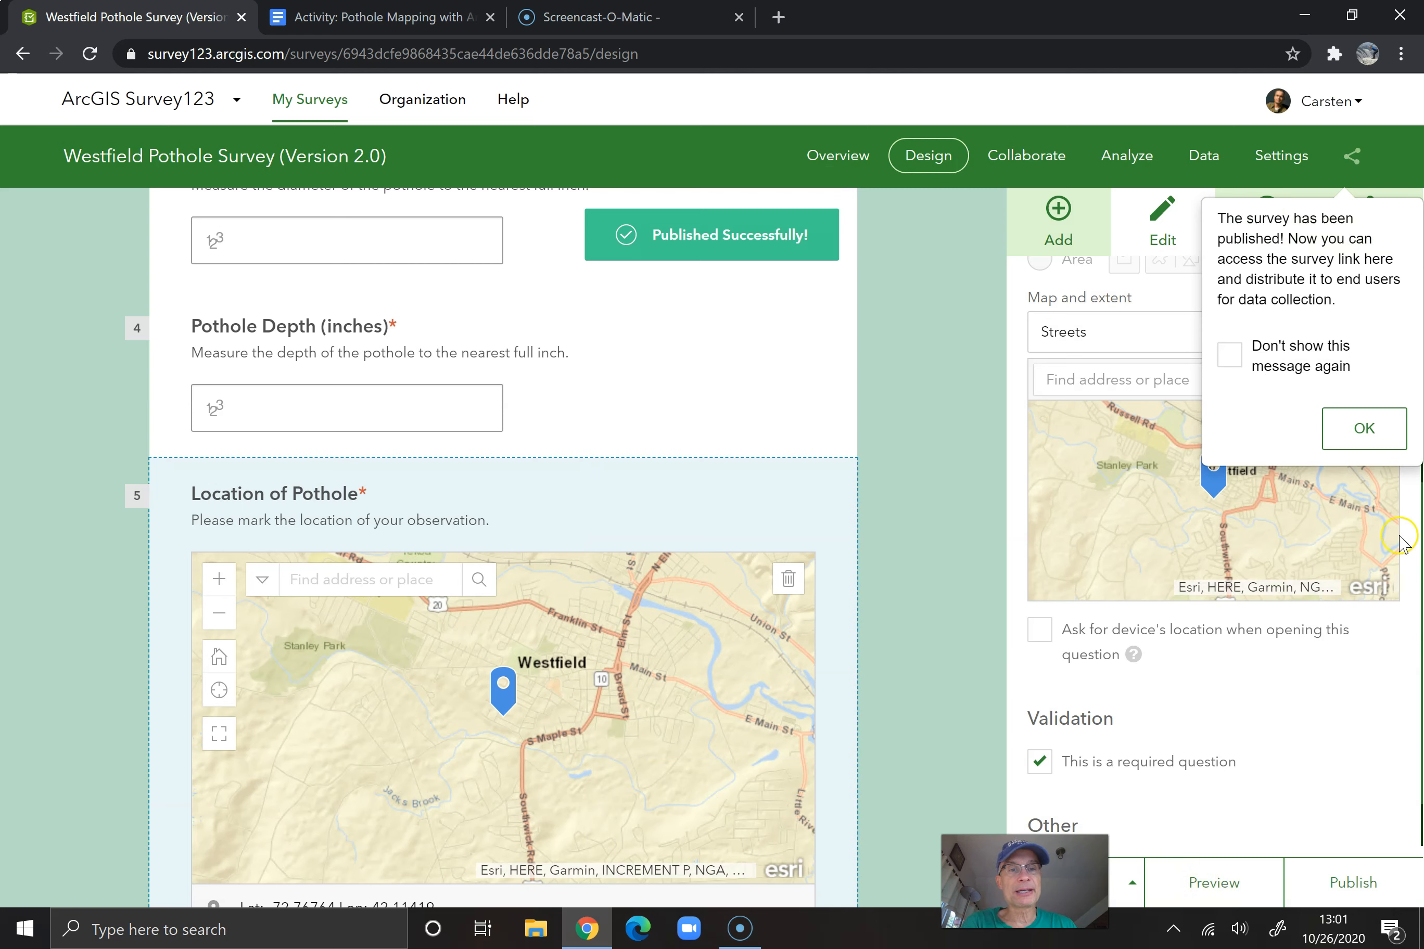
pyautogui.click(1361, 427)
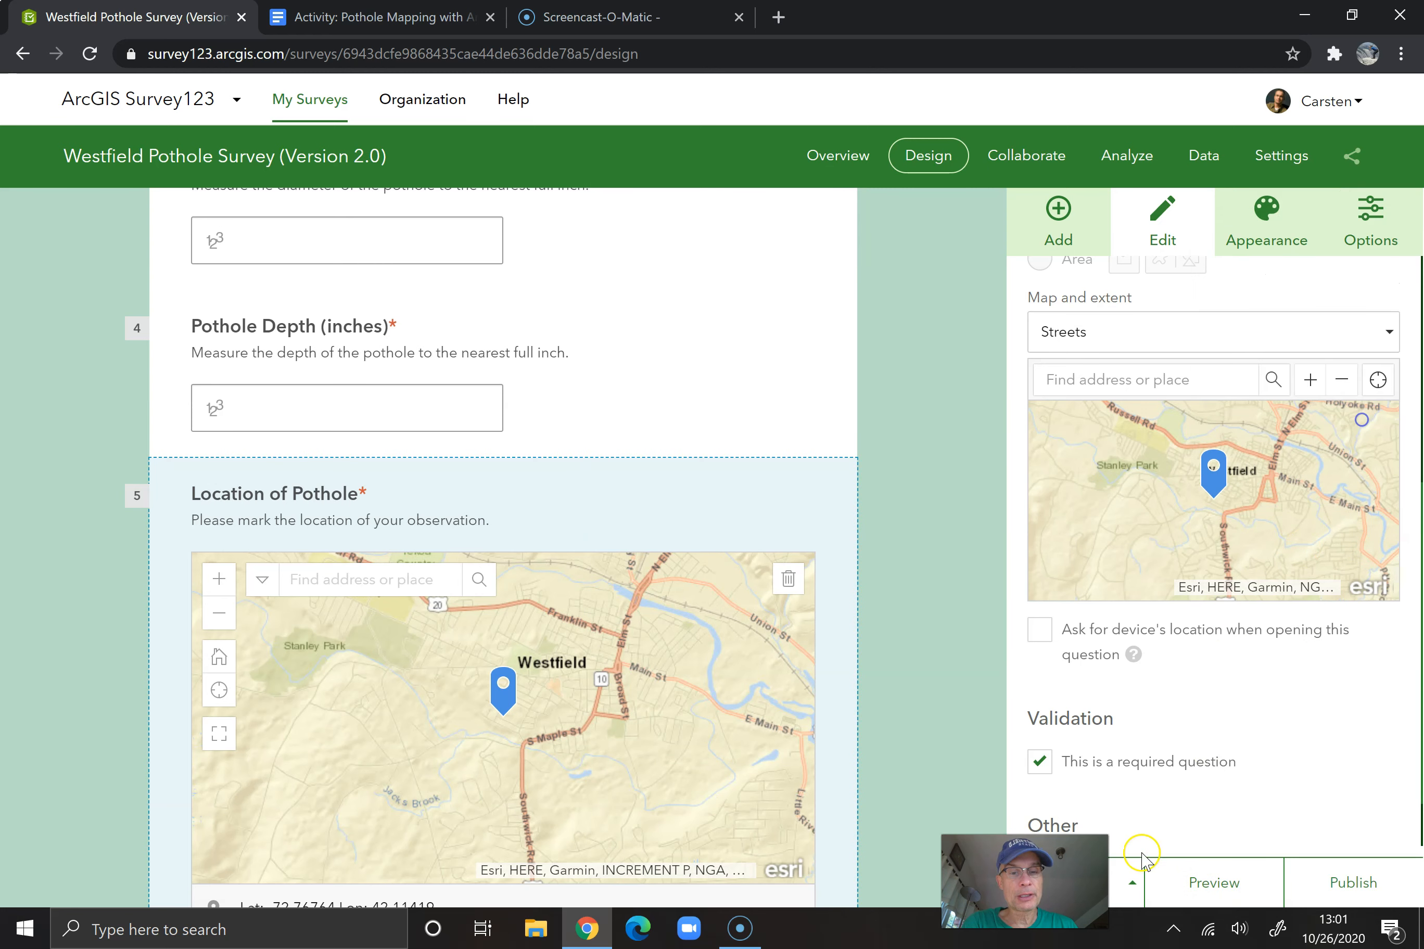
pyautogui.hotkey('alt', 'p')
pyautogui.moveTo(1024, 882); pyautogui.dragTo(1320, 855)
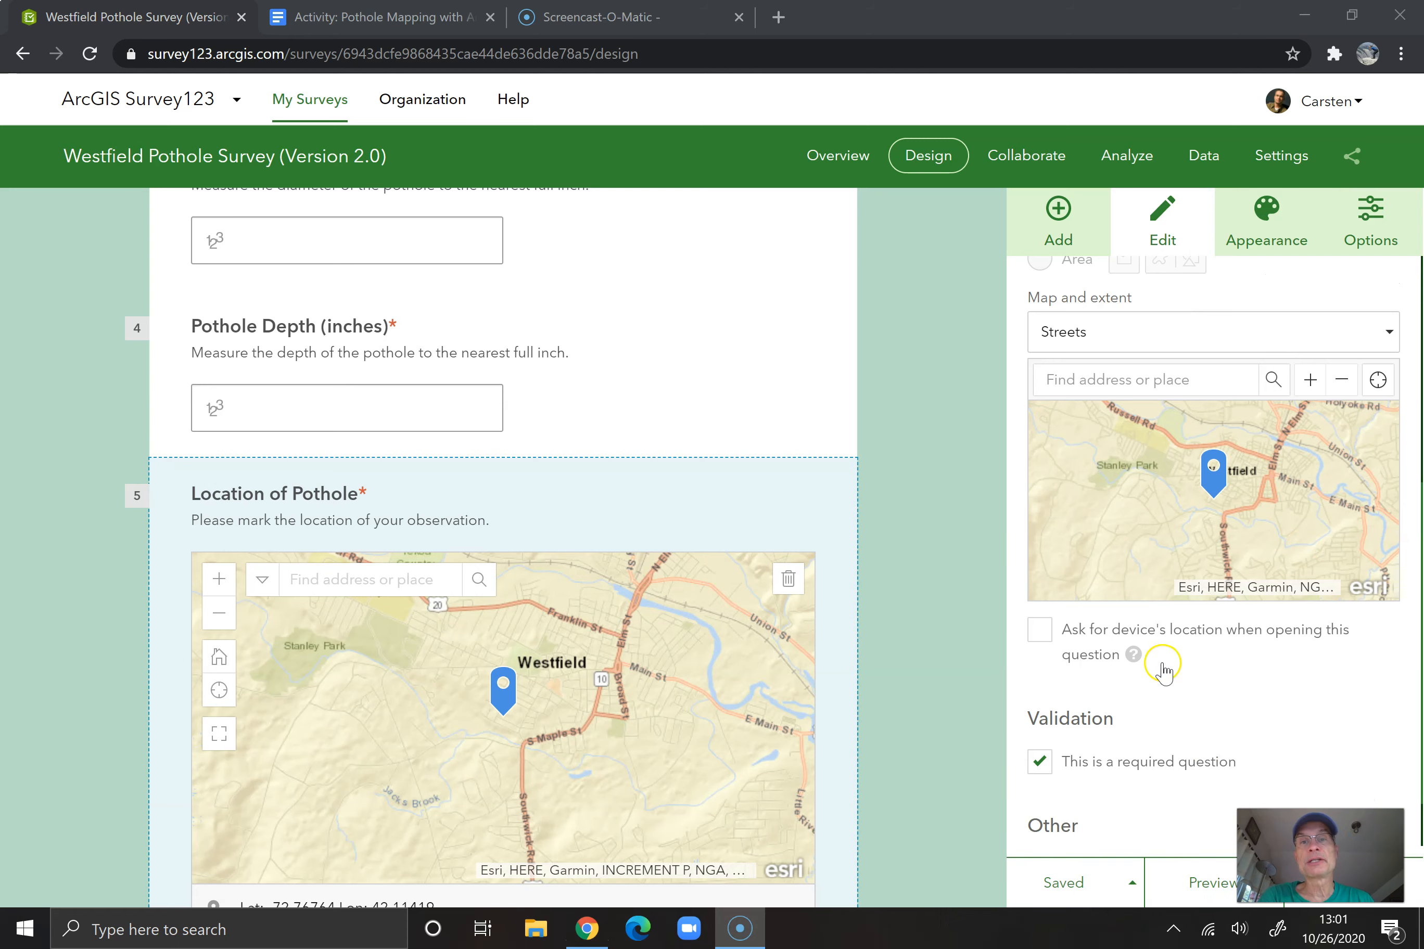
# Set the published survey's share link to ask the user how to open the survey, in browser or in the Survey123 field app
pyautogui.click(841, 159)
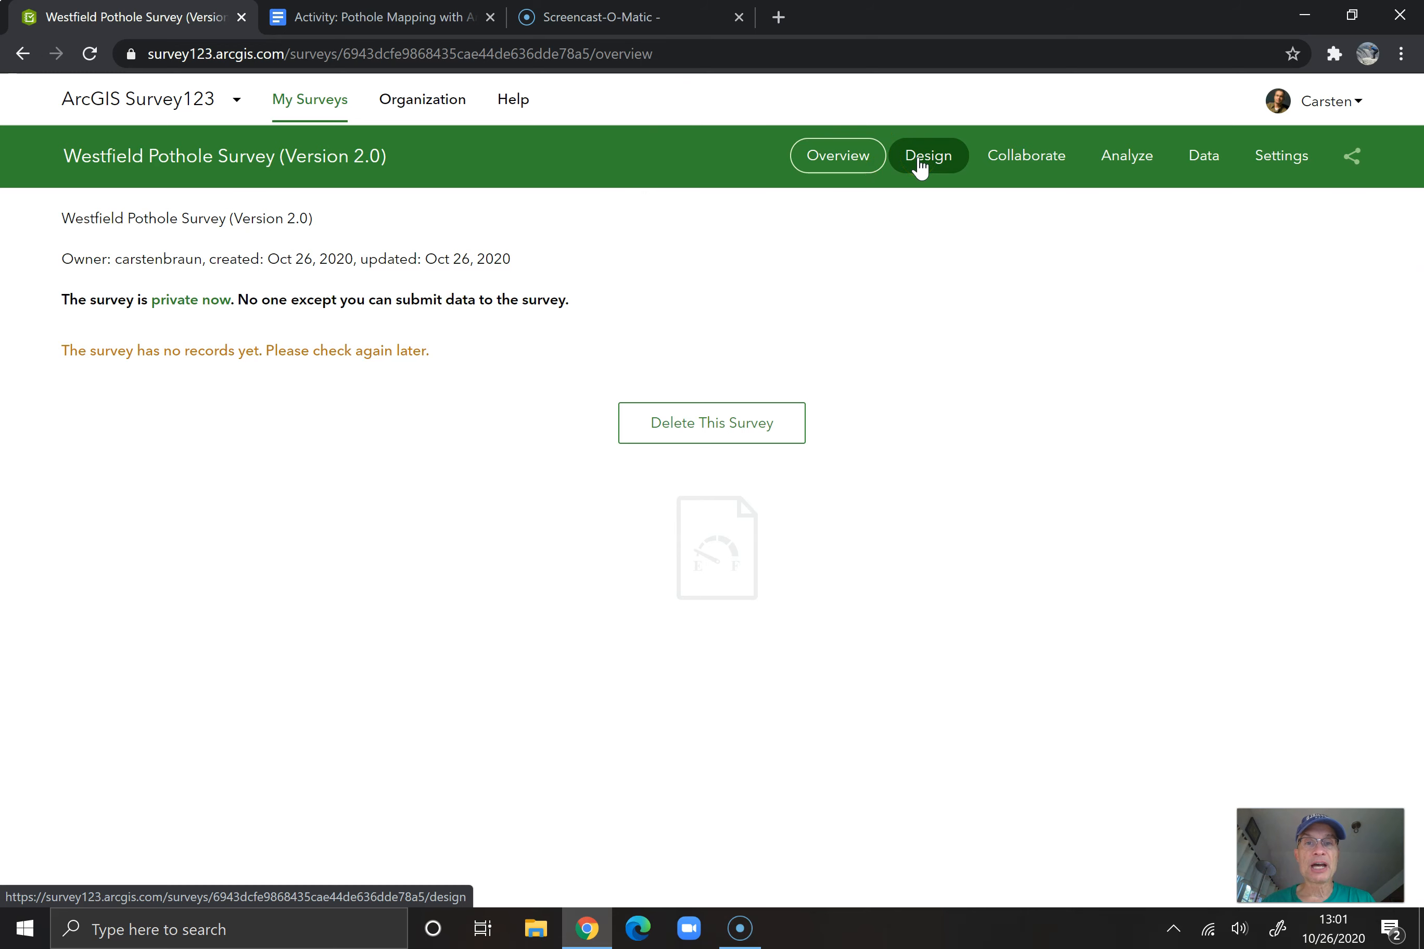
pyautogui.click(1020, 167)
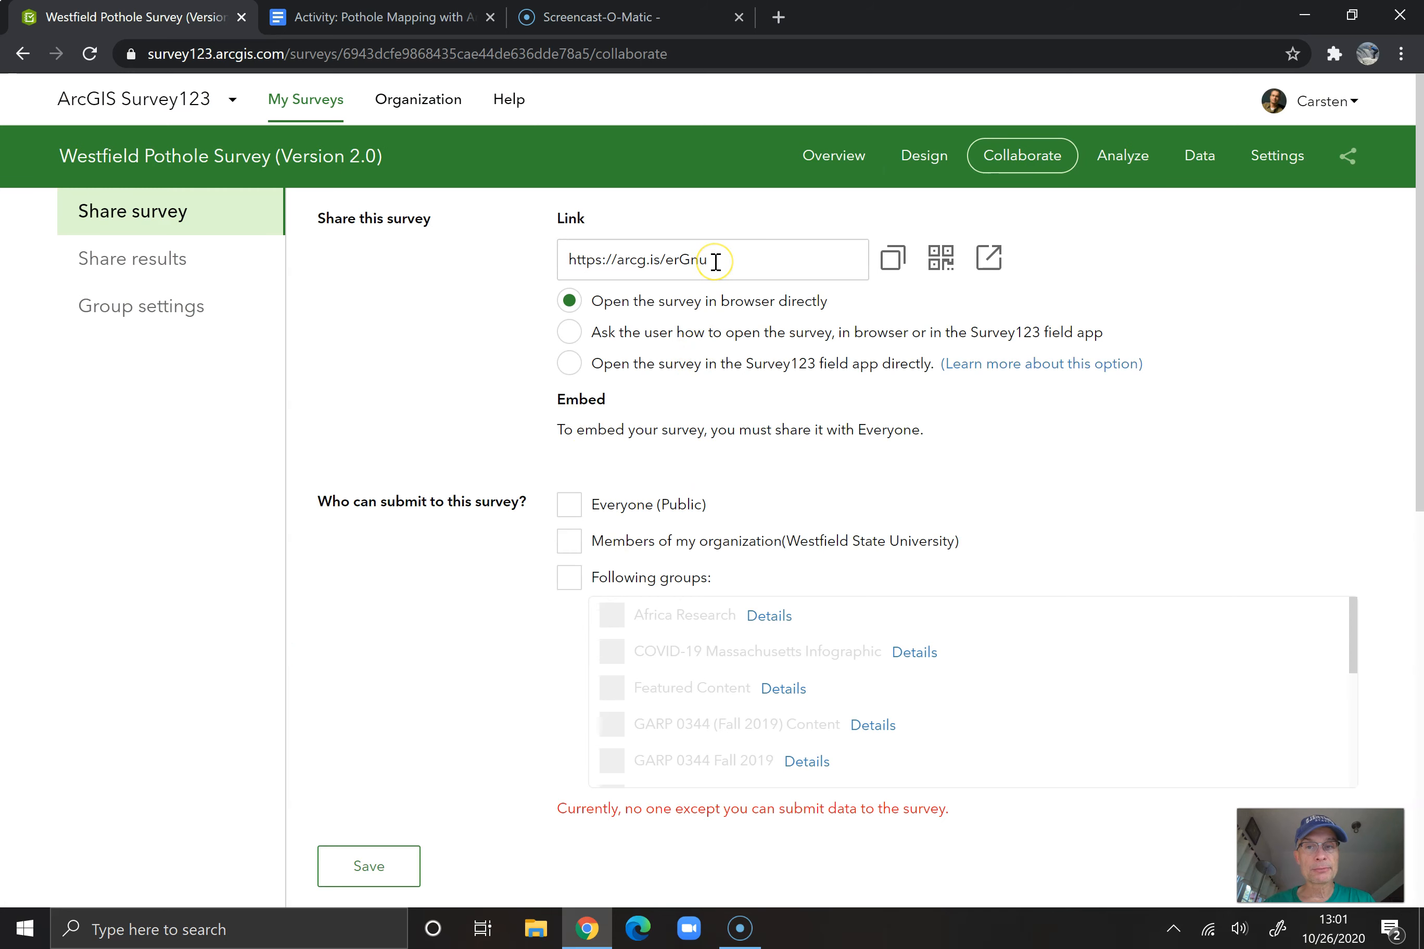
pyautogui.click(573, 336)
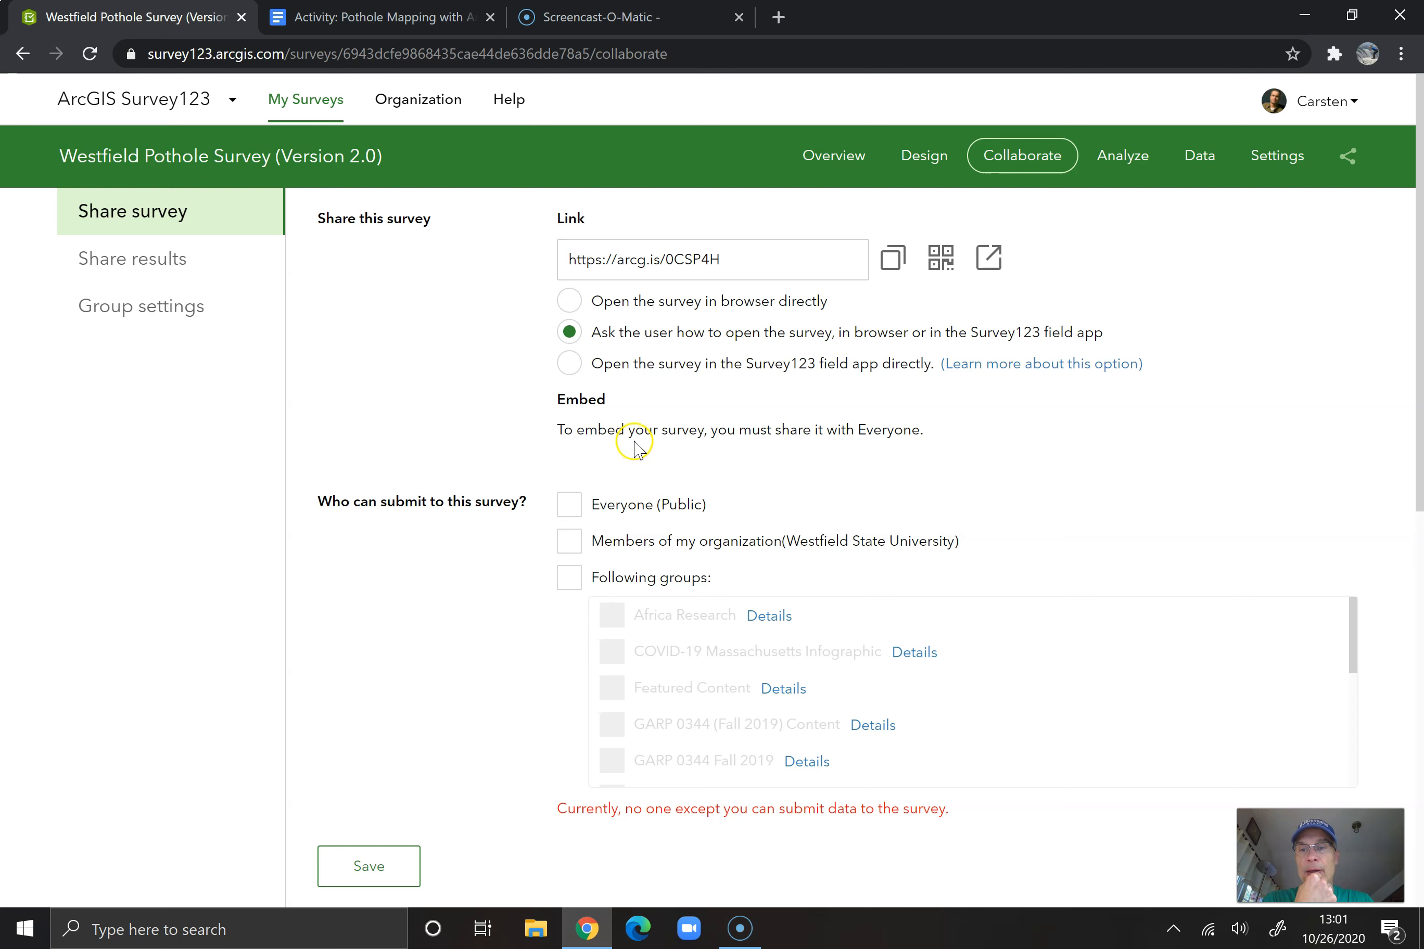
# Allow Everyone (Public) to submit to the survey, check the submitter, draft mode and status options, and save the sharing settings
pyautogui.click(570, 508)
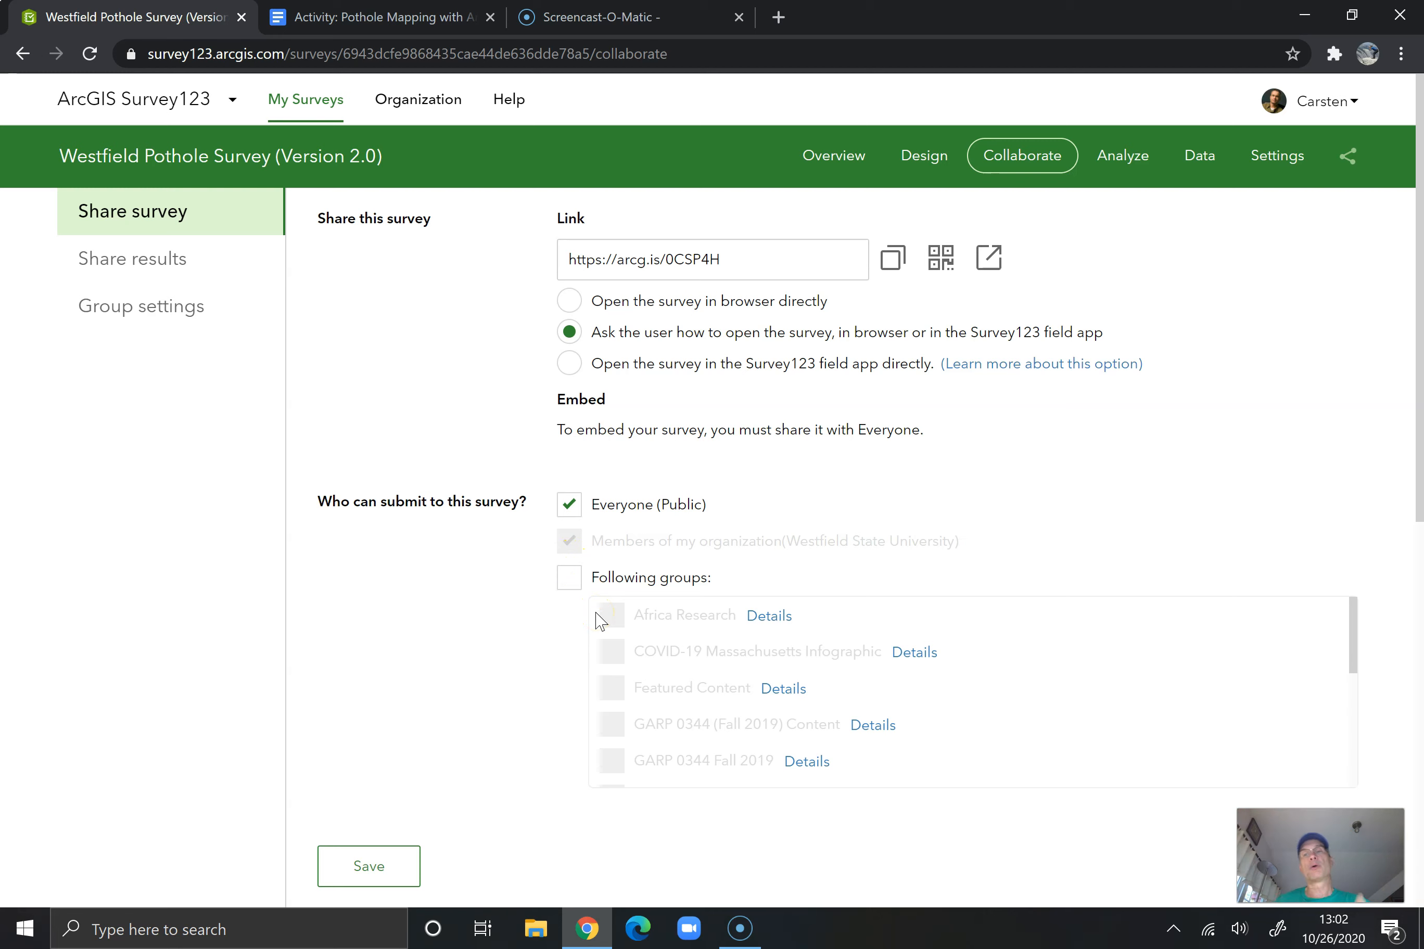
pyautogui.click(570, 648)
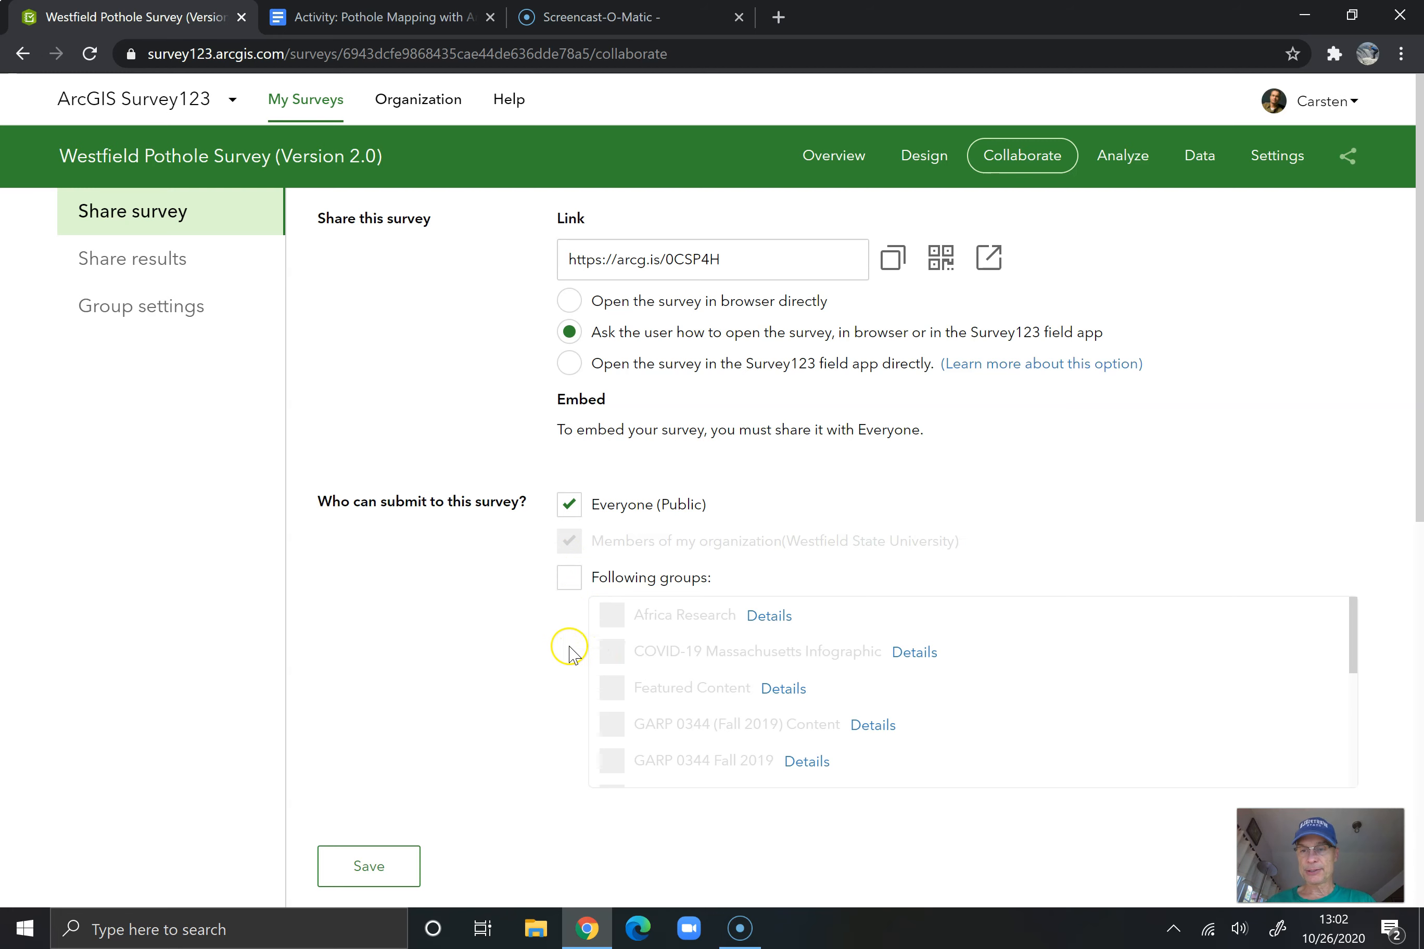
pyautogui.scroll(-3, 516, 680)
pyautogui.scroll(-2, 516, 679)
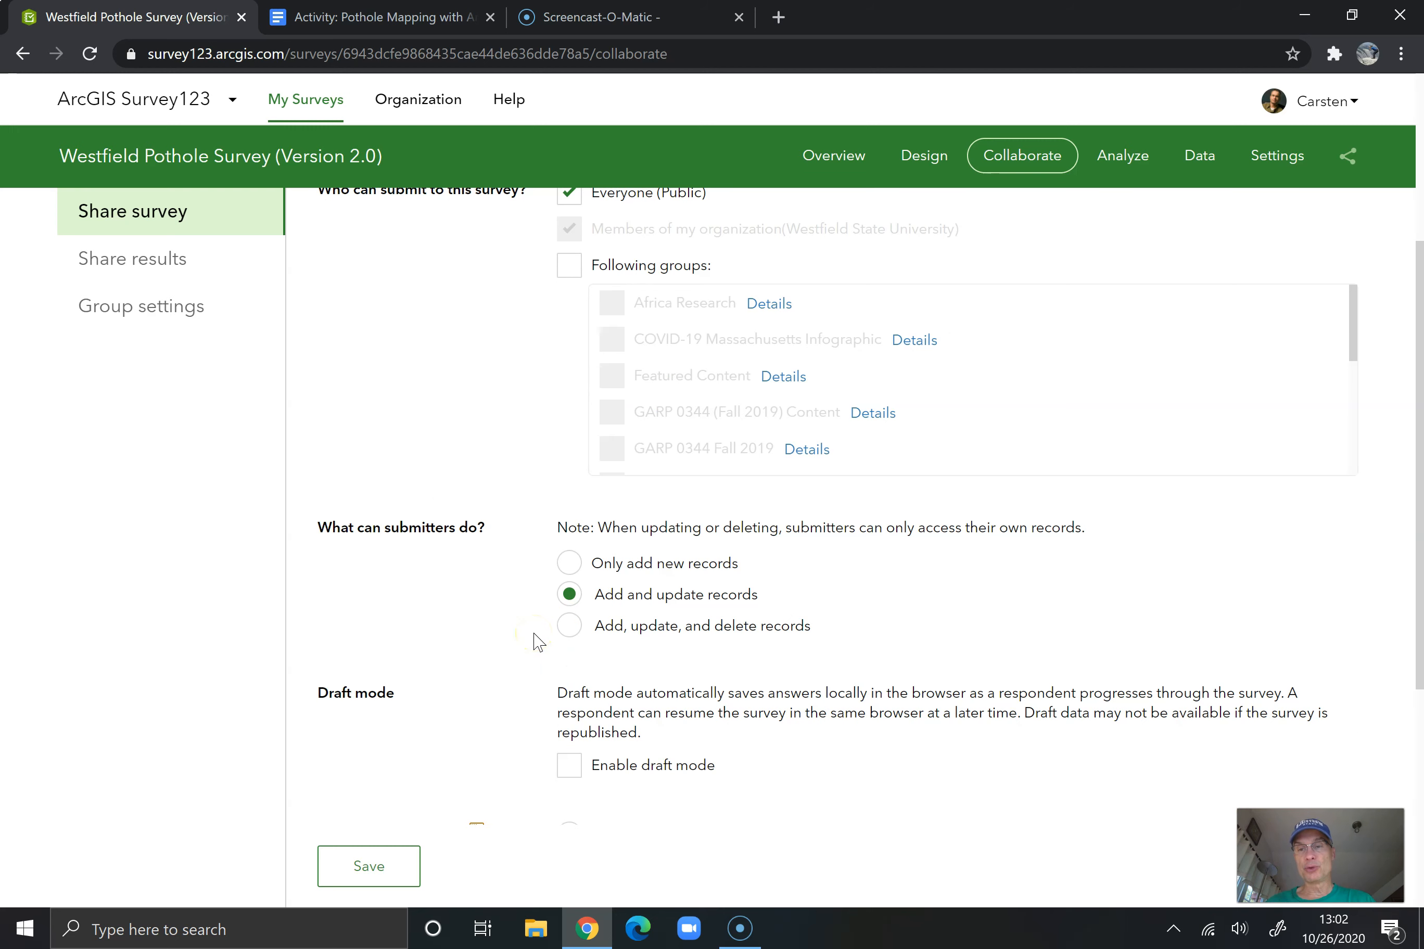
pyautogui.scroll(-3, 531, 636)
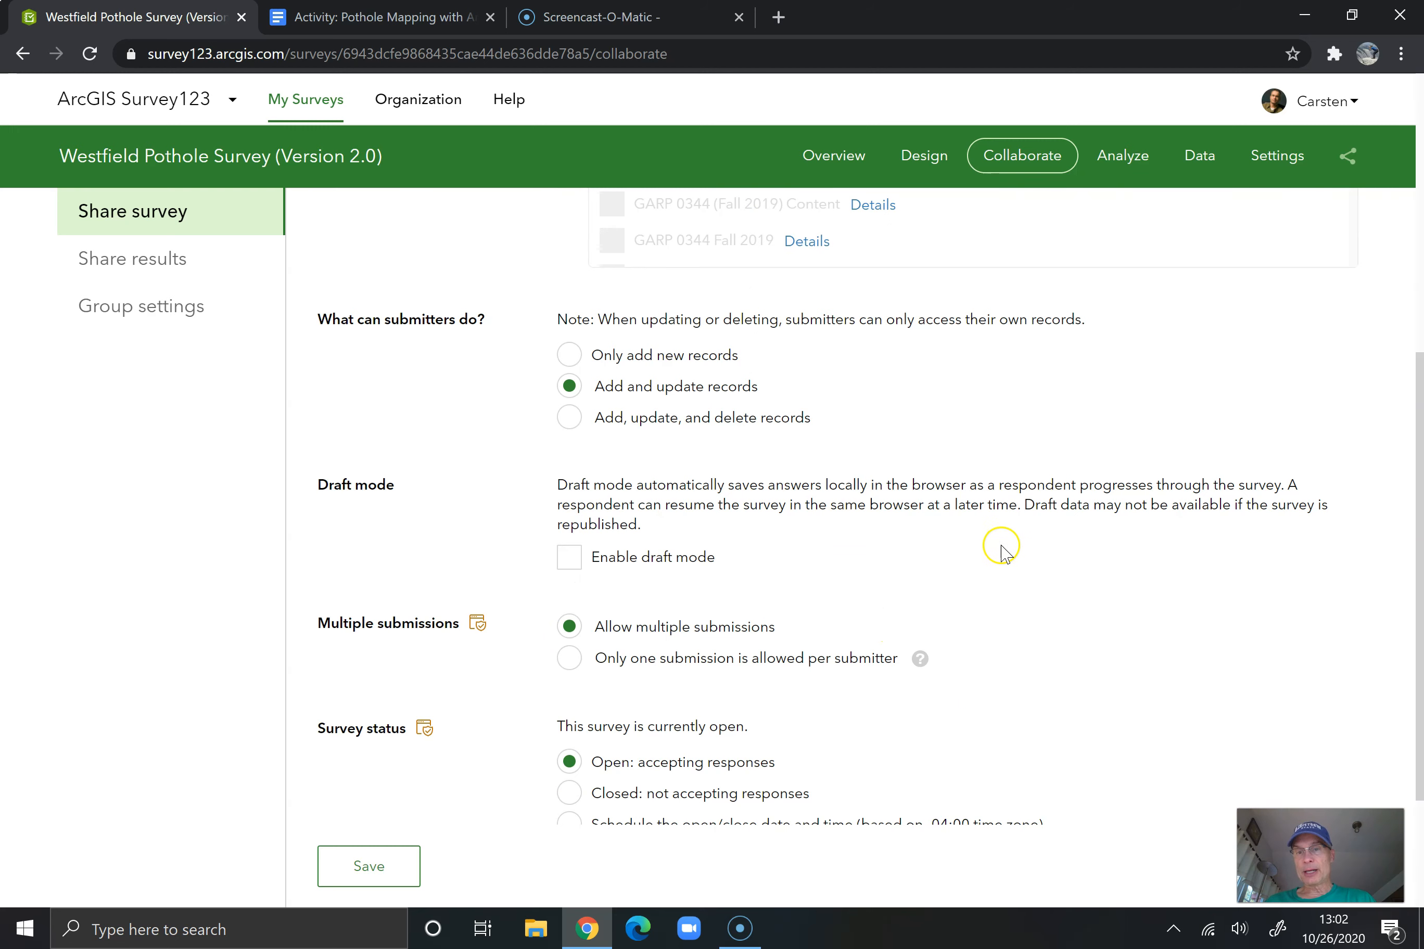
pyautogui.scroll(-3, 655, 678)
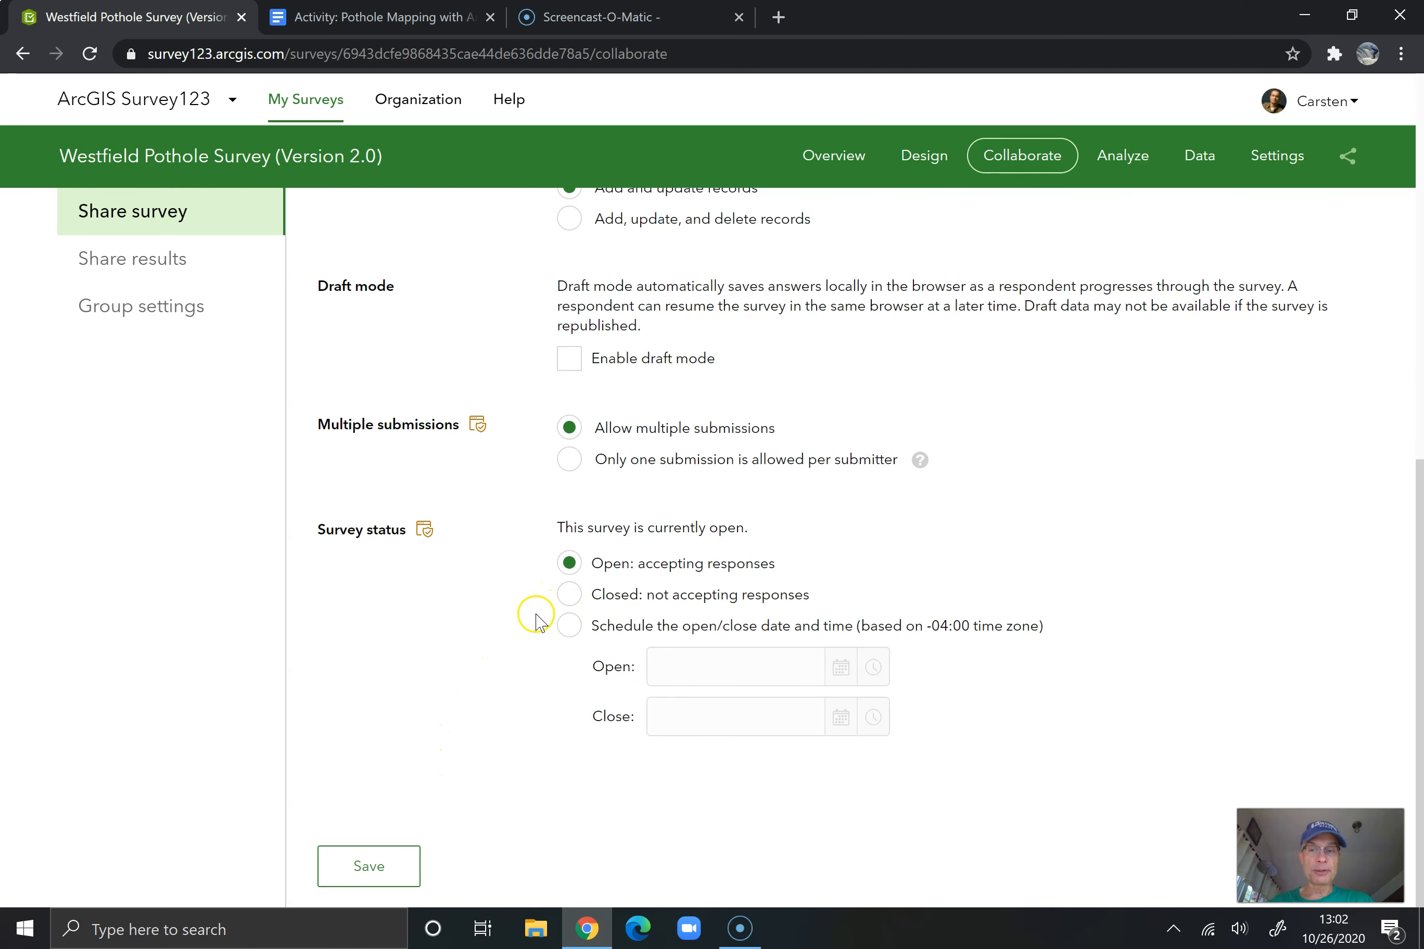
pyautogui.click(401, 861)
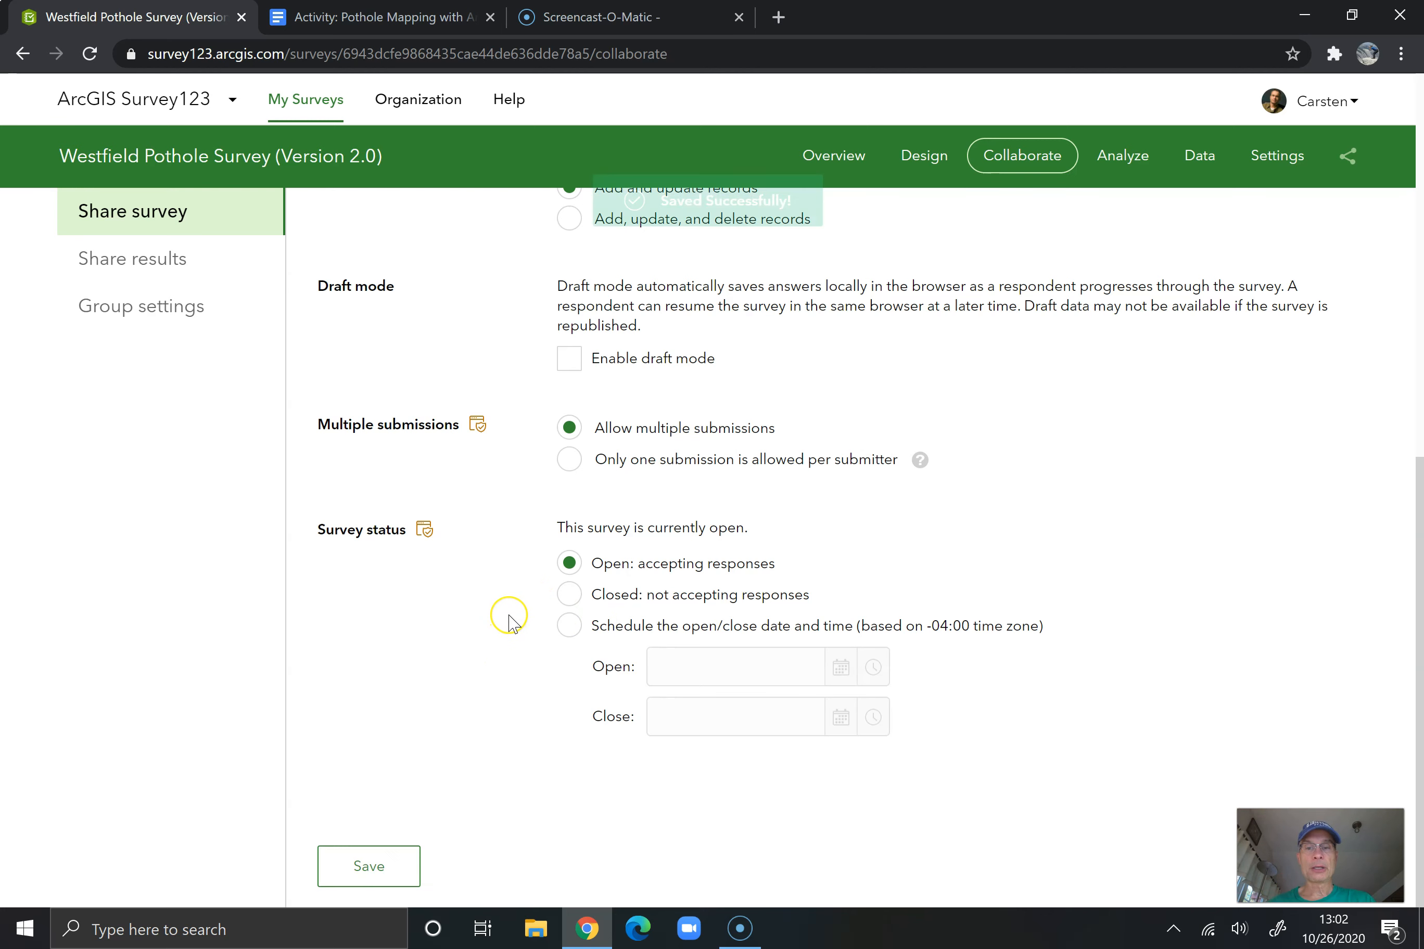
# Examine the survey's Analyze, Data and Settings pages, its shareable link with QR code, and the sharing status in the overview
pyautogui.click(1124, 156)
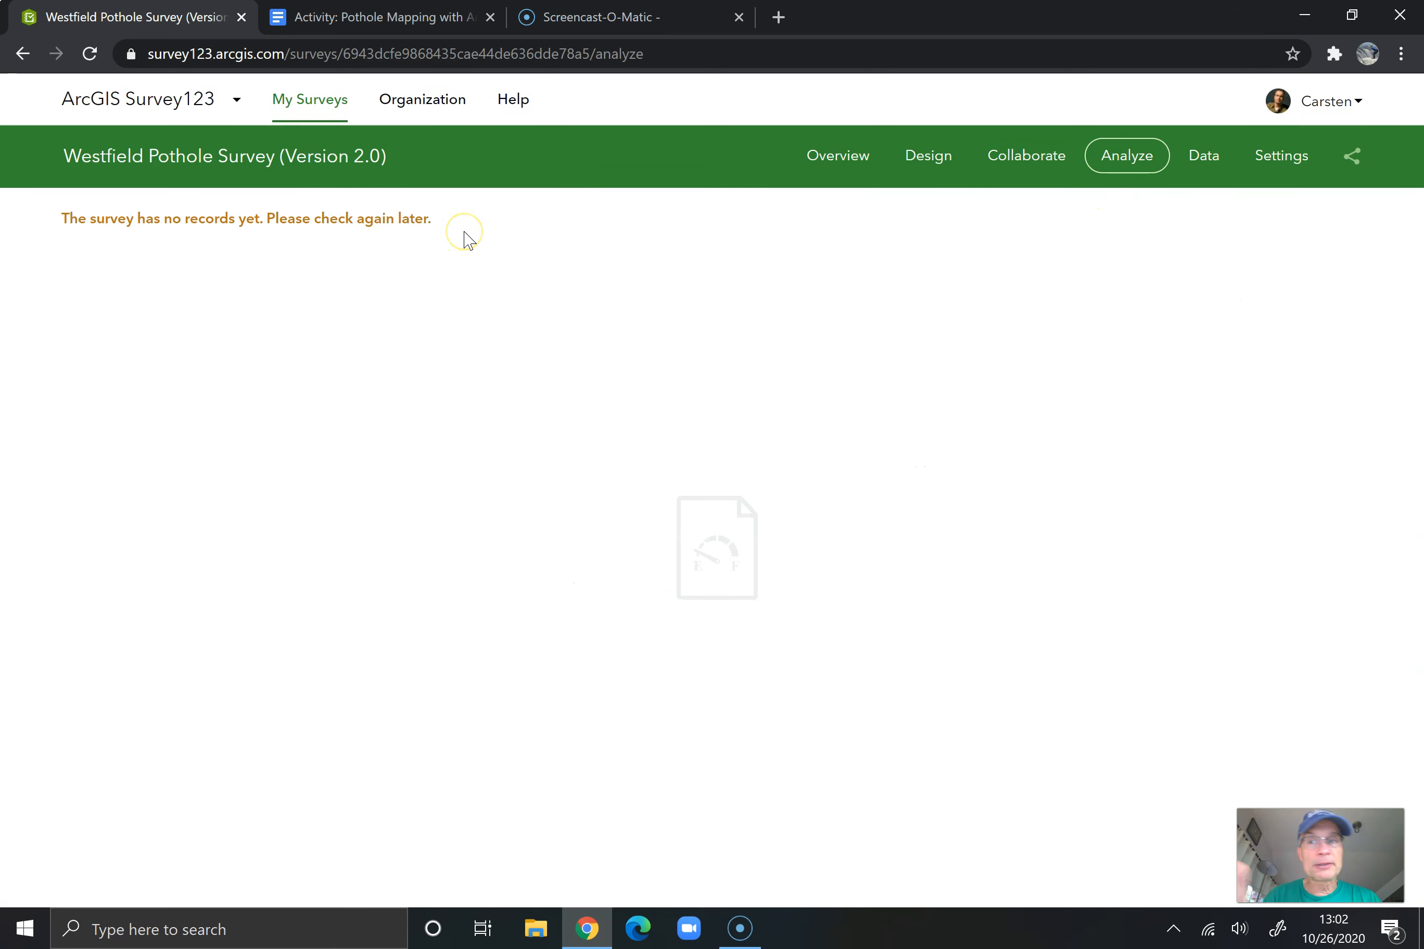
pyautogui.click(1205, 155)
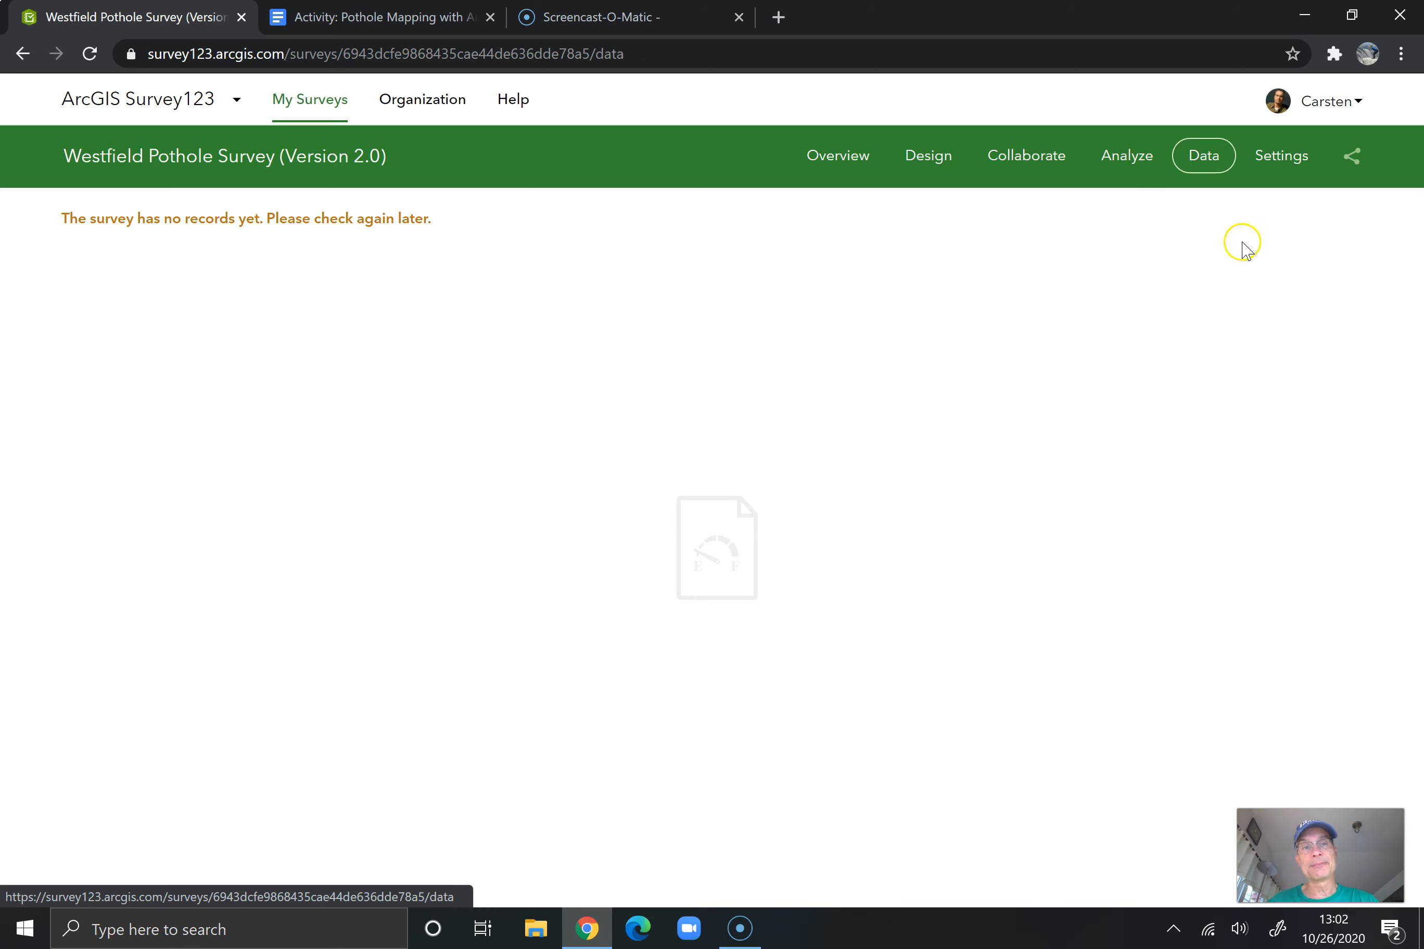
pyautogui.click(1284, 157)
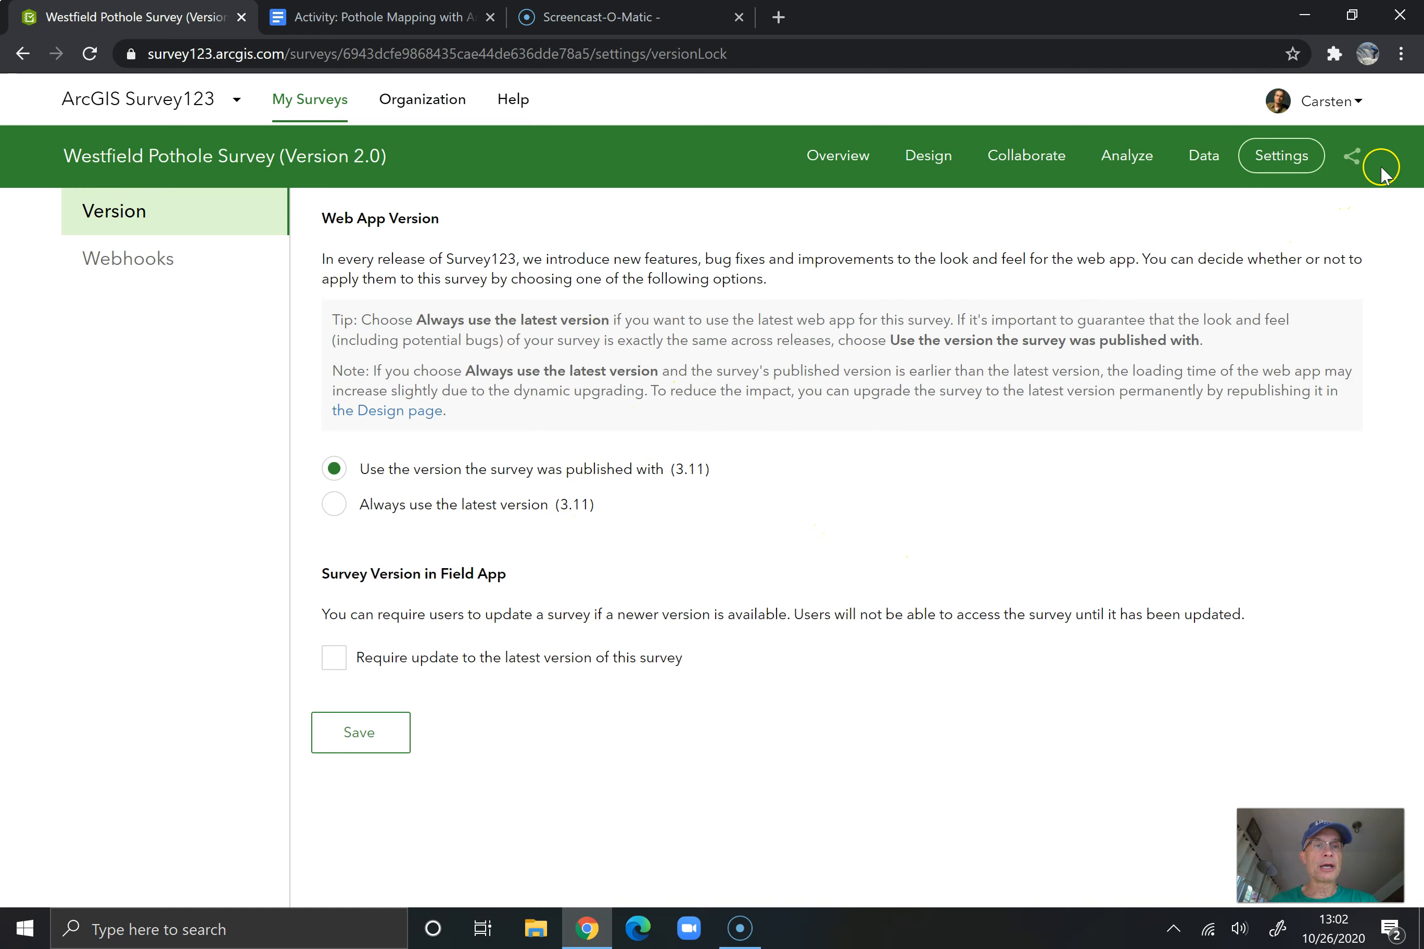
pyautogui.click(1352, 157)
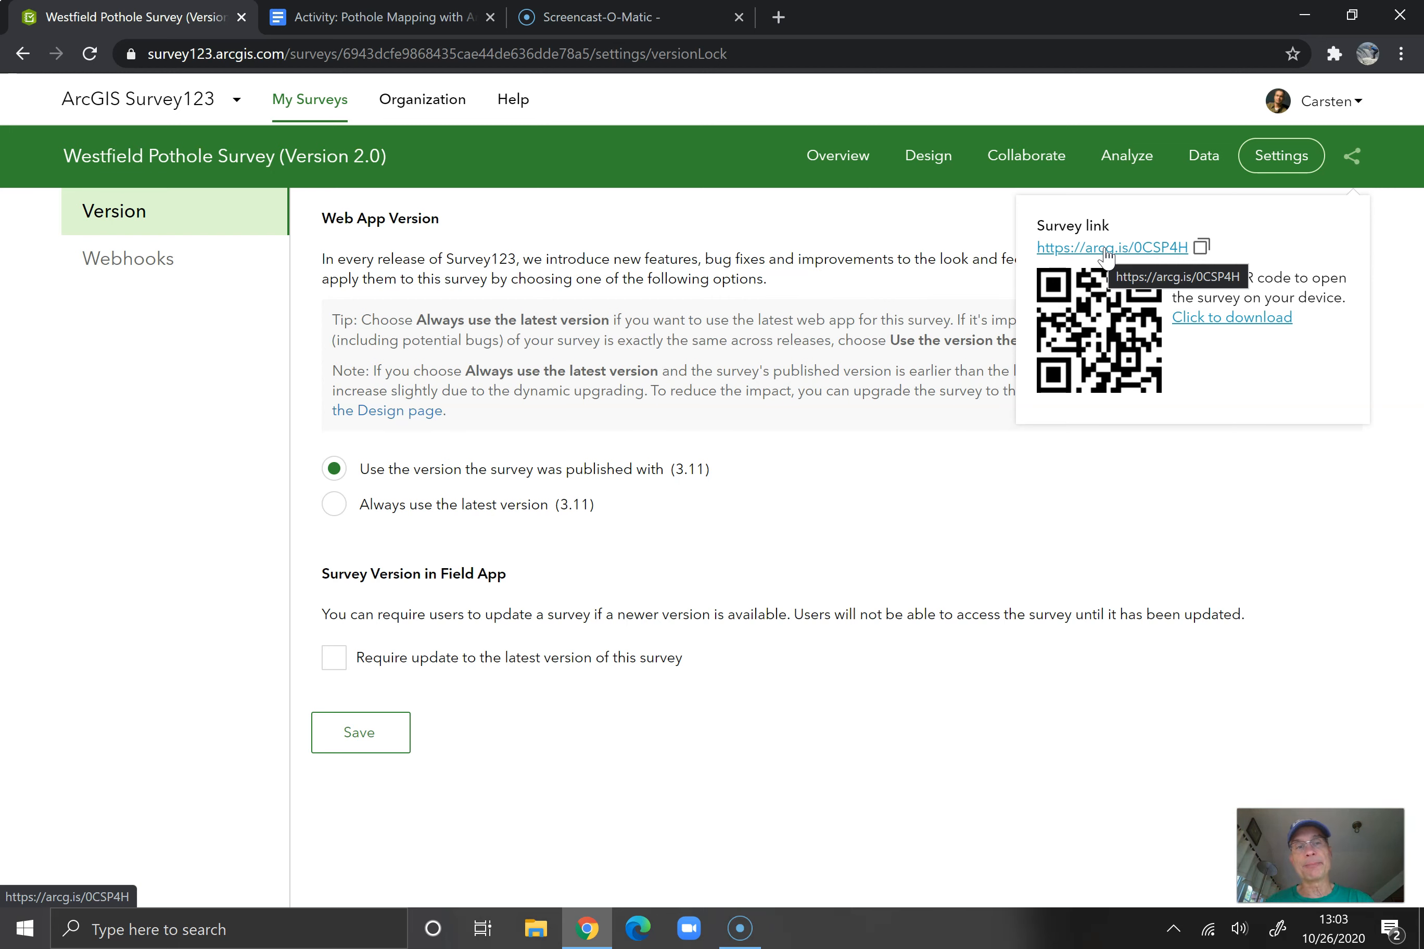
pyautogui.click(1144, 539)
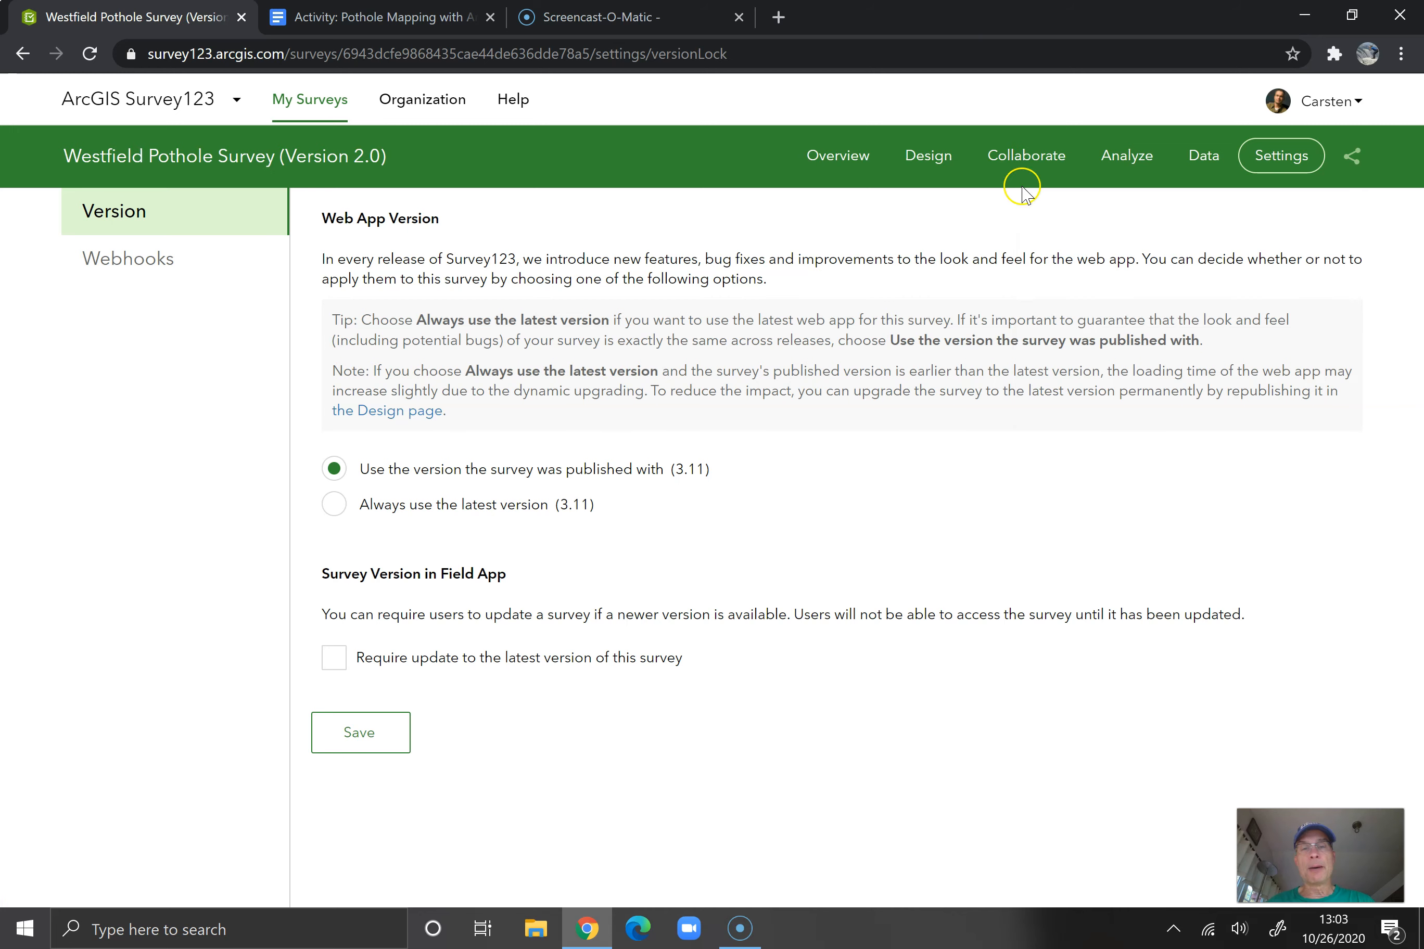
pyautogui.click(840, 164)
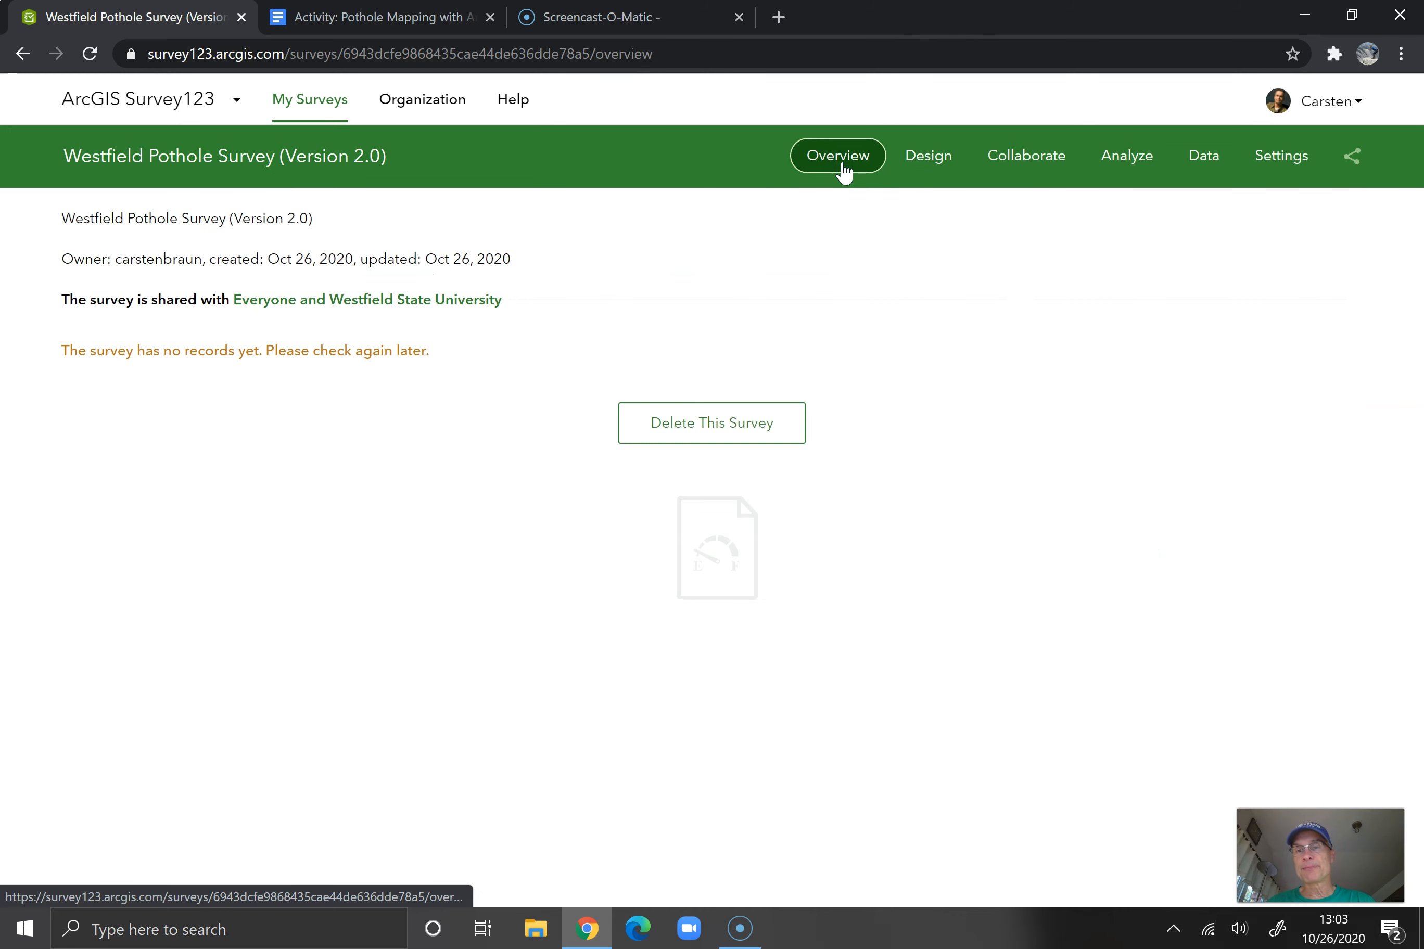
# Look through the survey designer's Edit, Appearance and Options settings
pyautogui.click(928, 159)
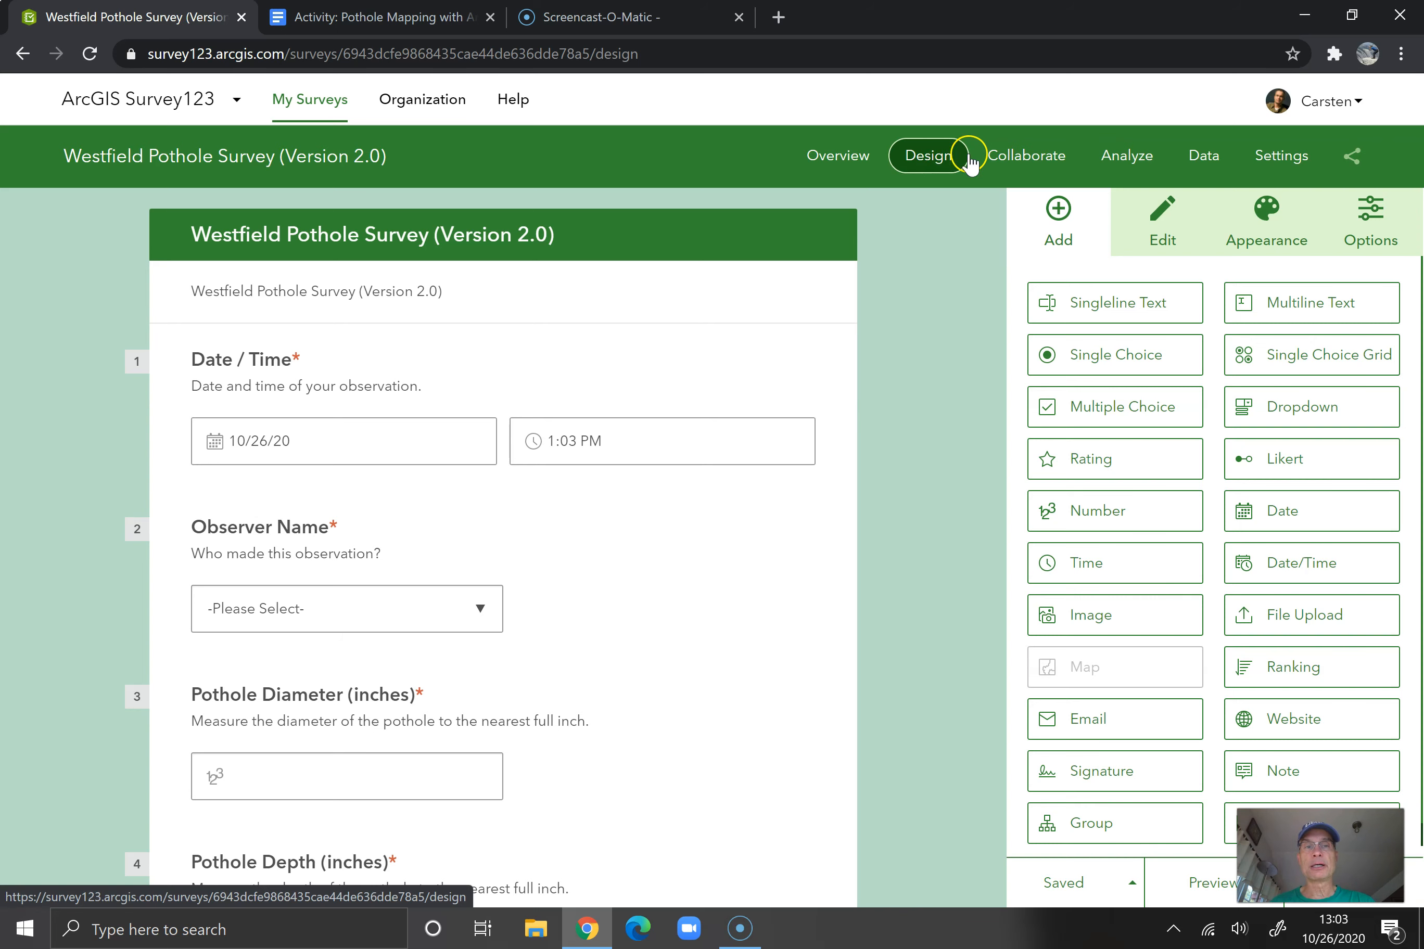
pyautogui.click(1178, 232)
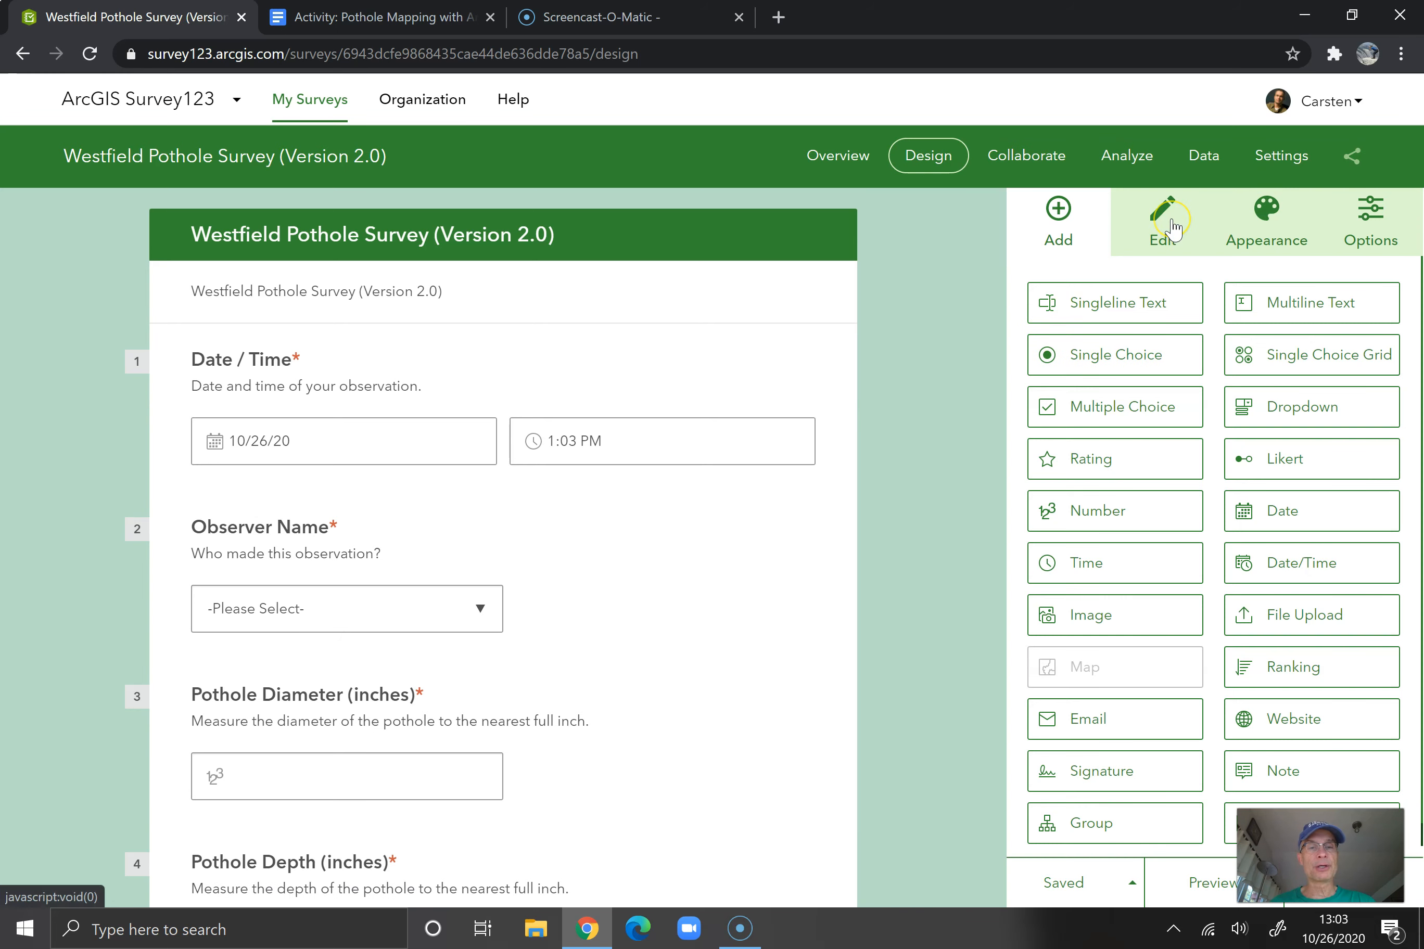
pyautogui.click(1172, 221)
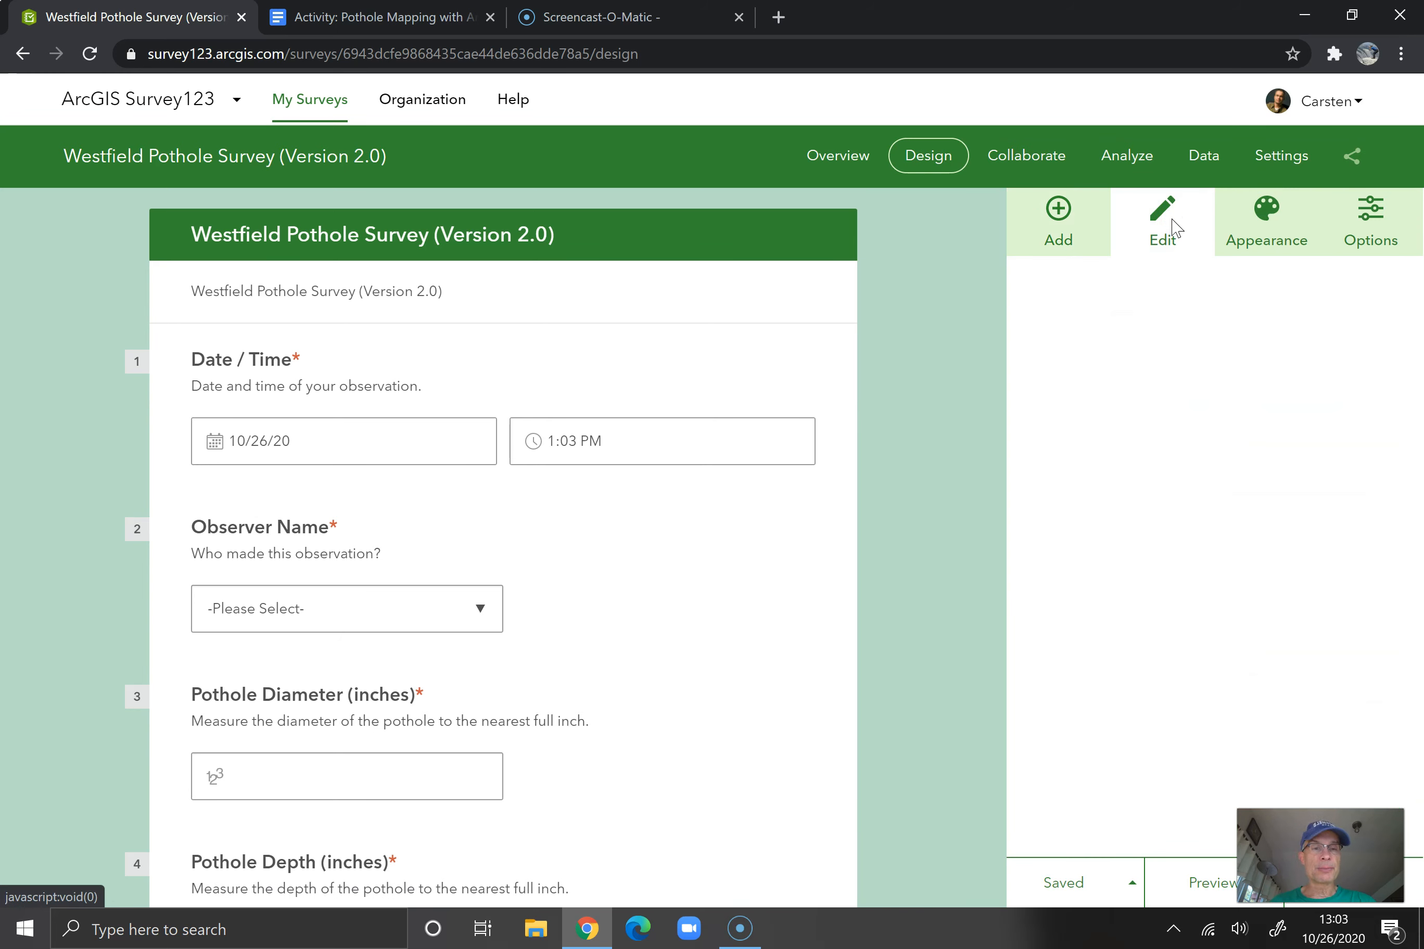
pyautogui.click(1265, 225)
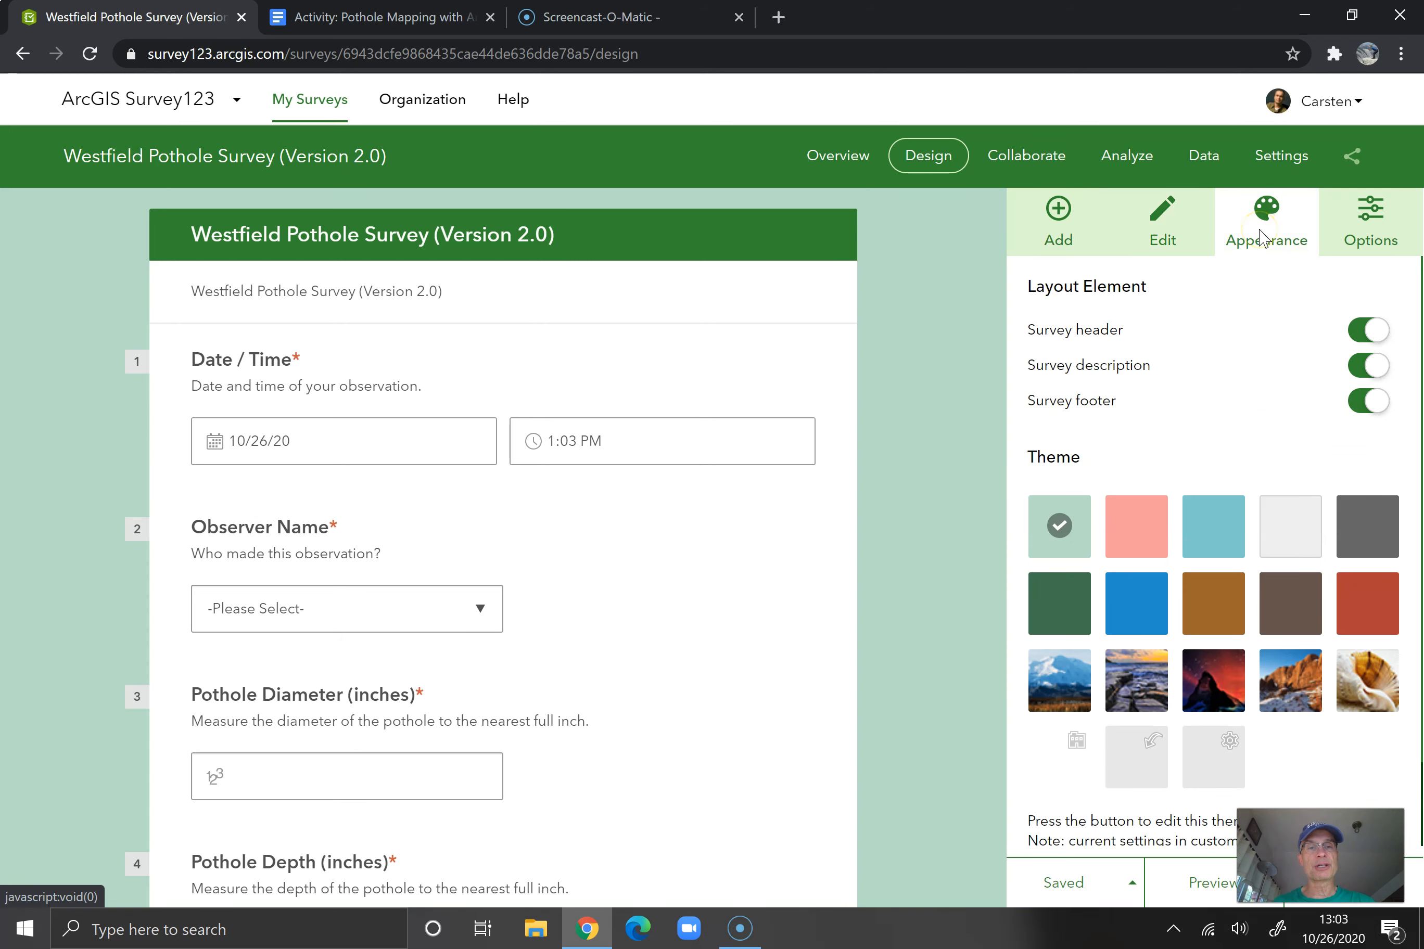
pyautogui.click(1370, 228)
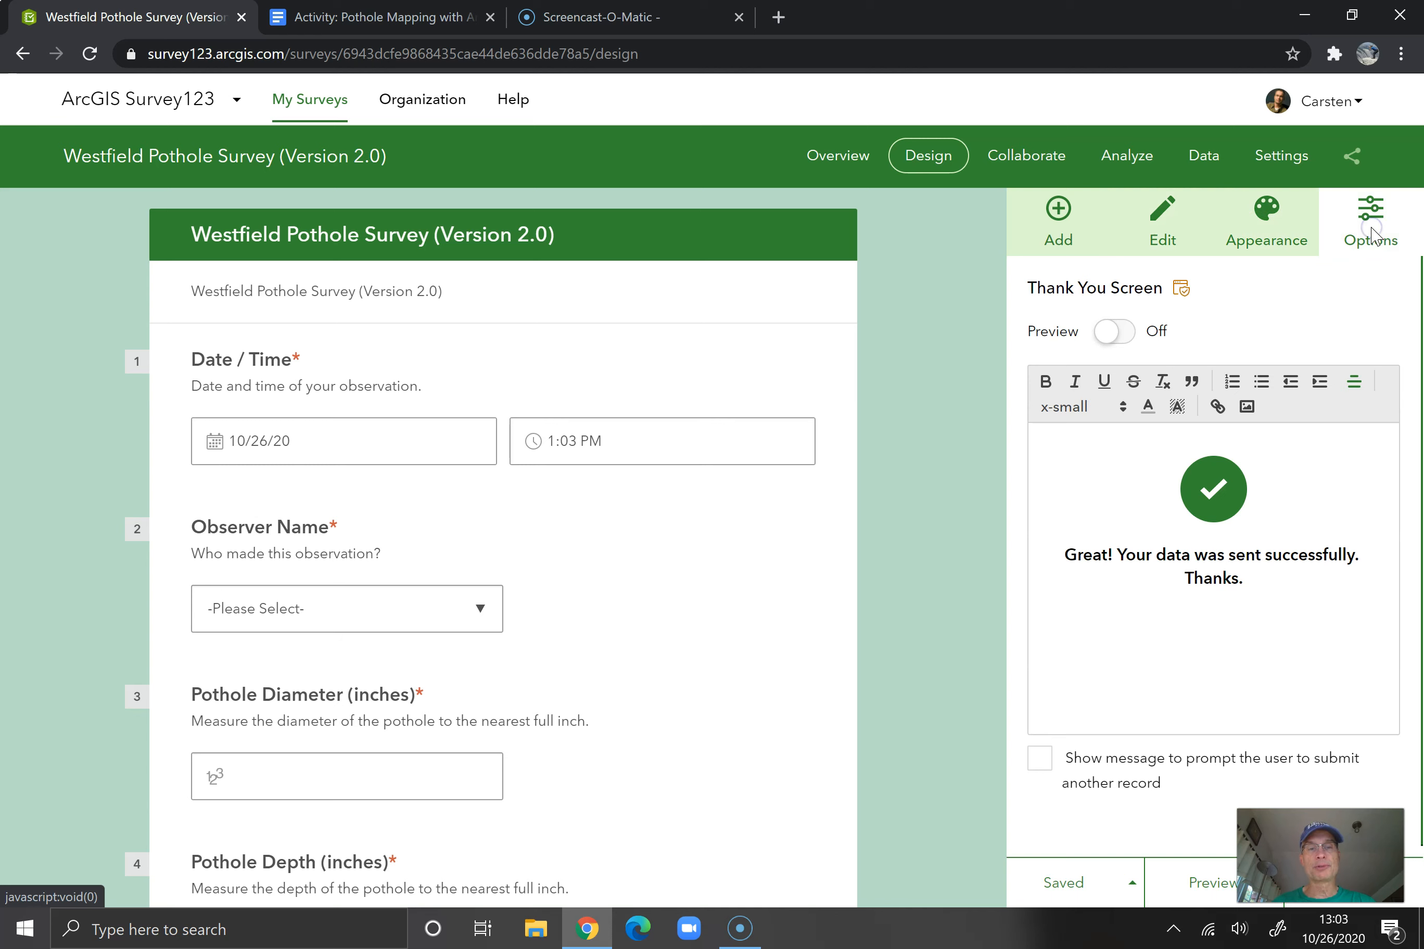
pyautogui.click(1057, 228)
# Return to the survey's overview and check for Westfield Pothole Survey (Version 2.0) in the My Surveys list
pyautogui.click(863, 160)
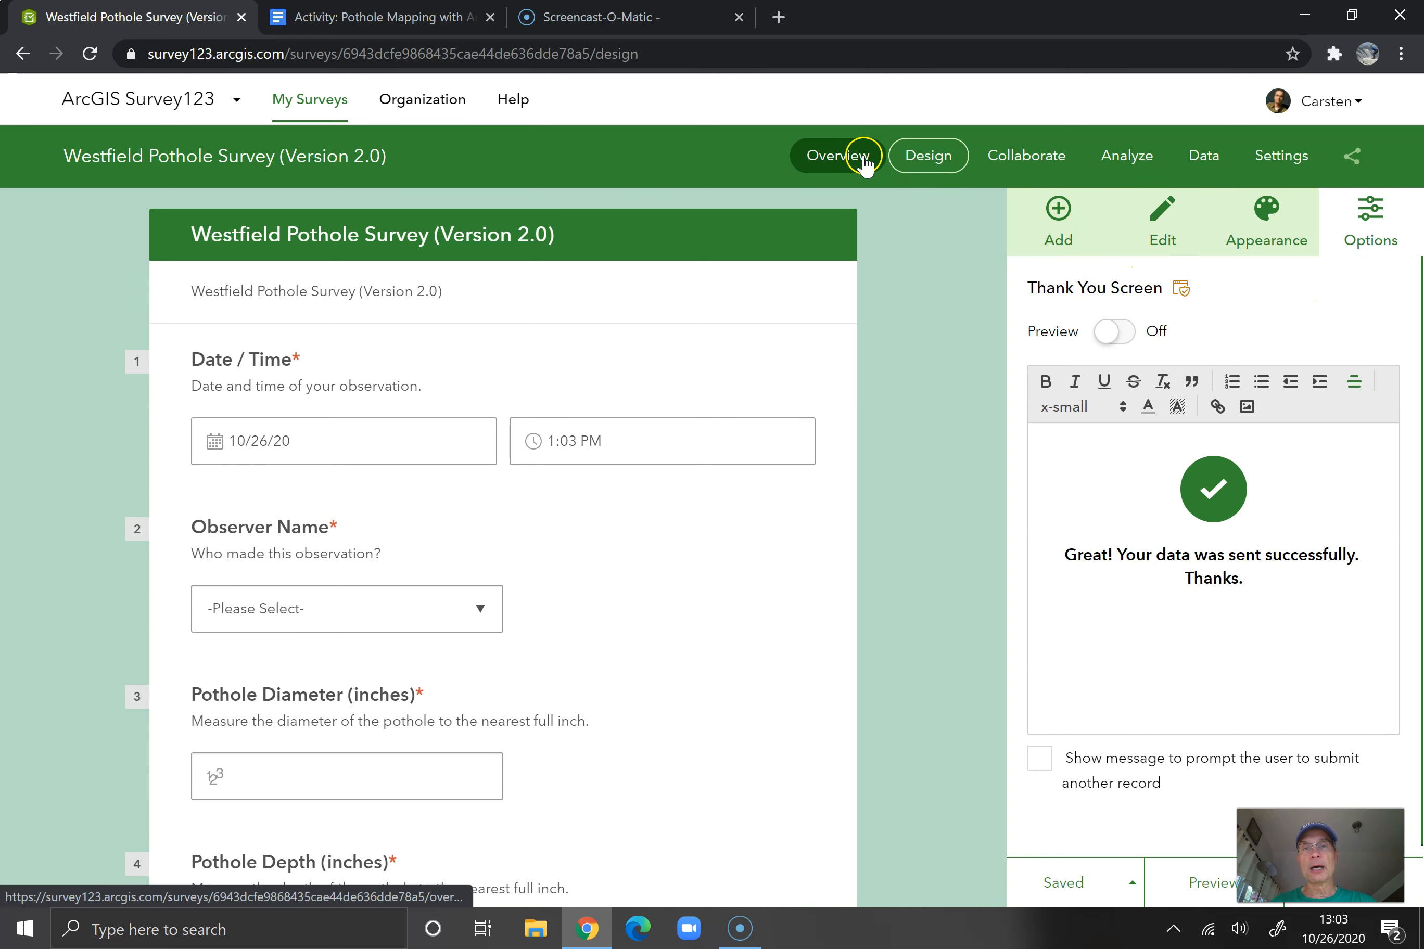
pyautogui.click(1075, 889)
pyautogui.click(821, 157)
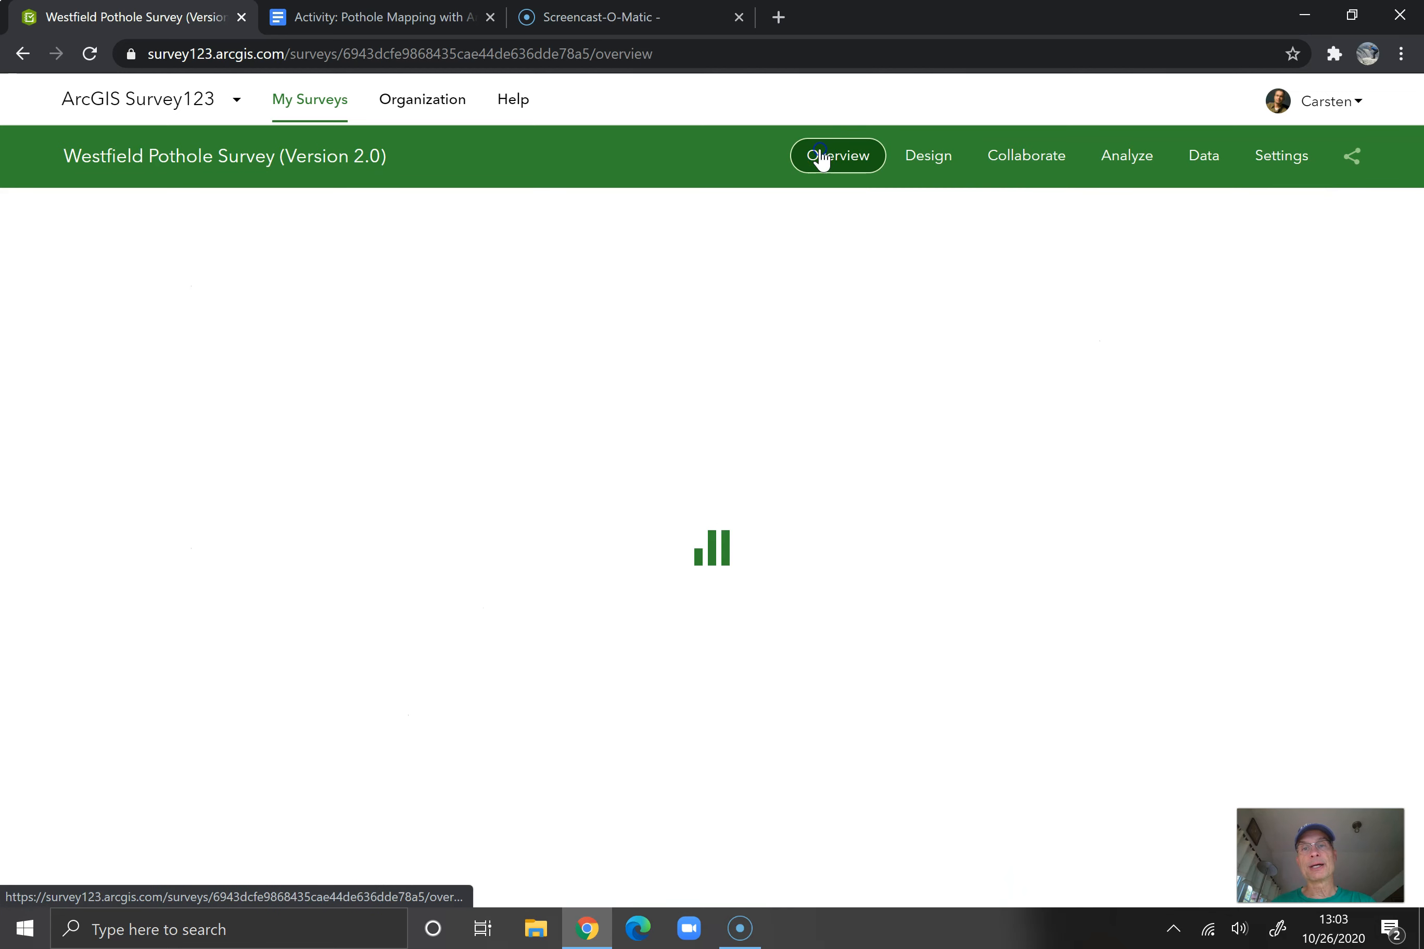
pyautogui.click(323, 103)
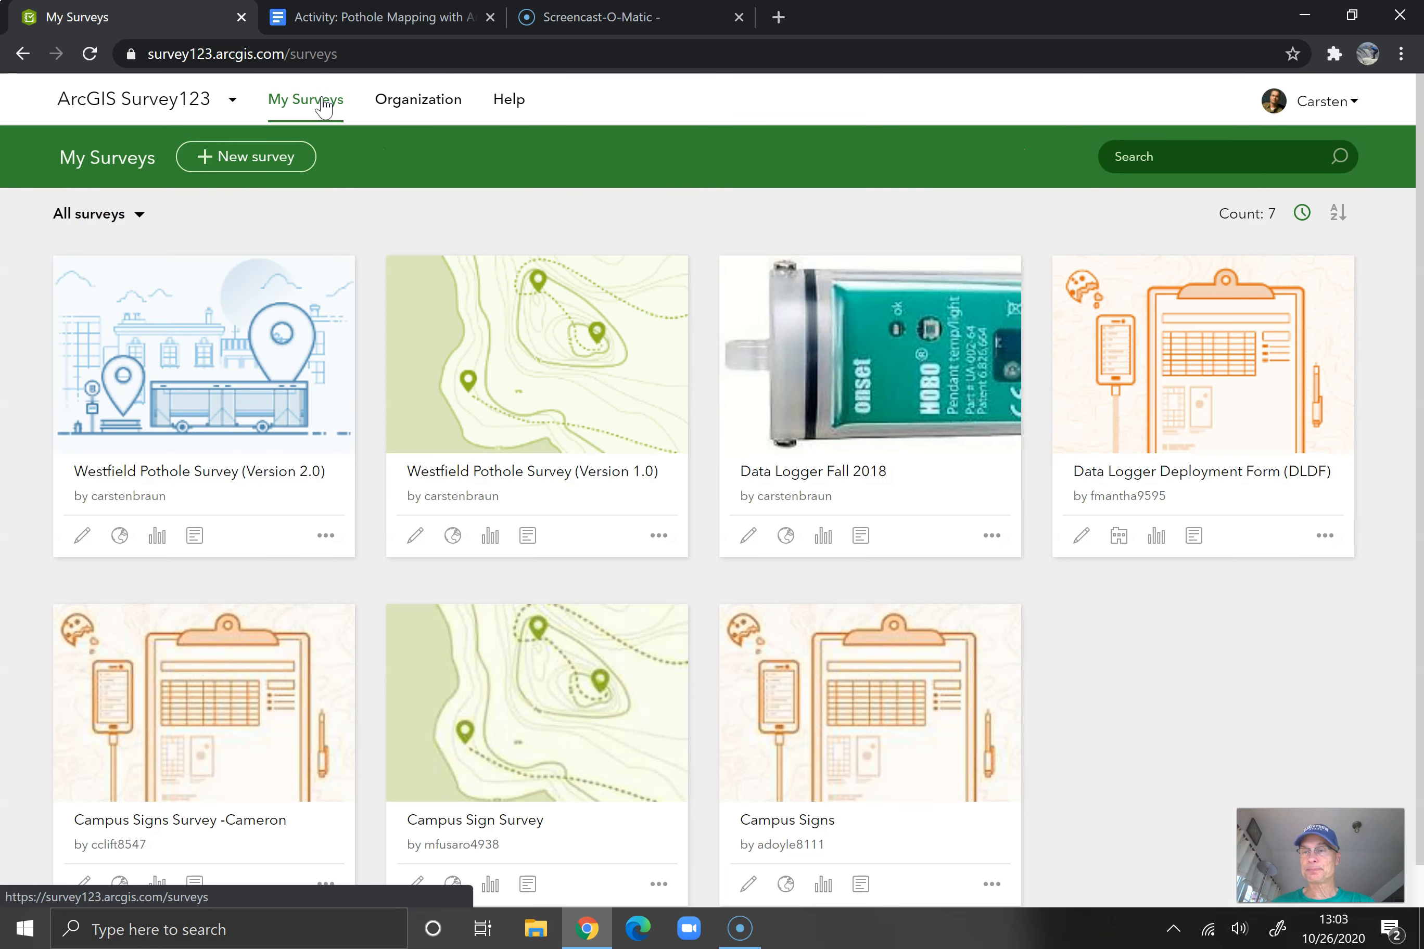
pyautogui.click(194, 306)
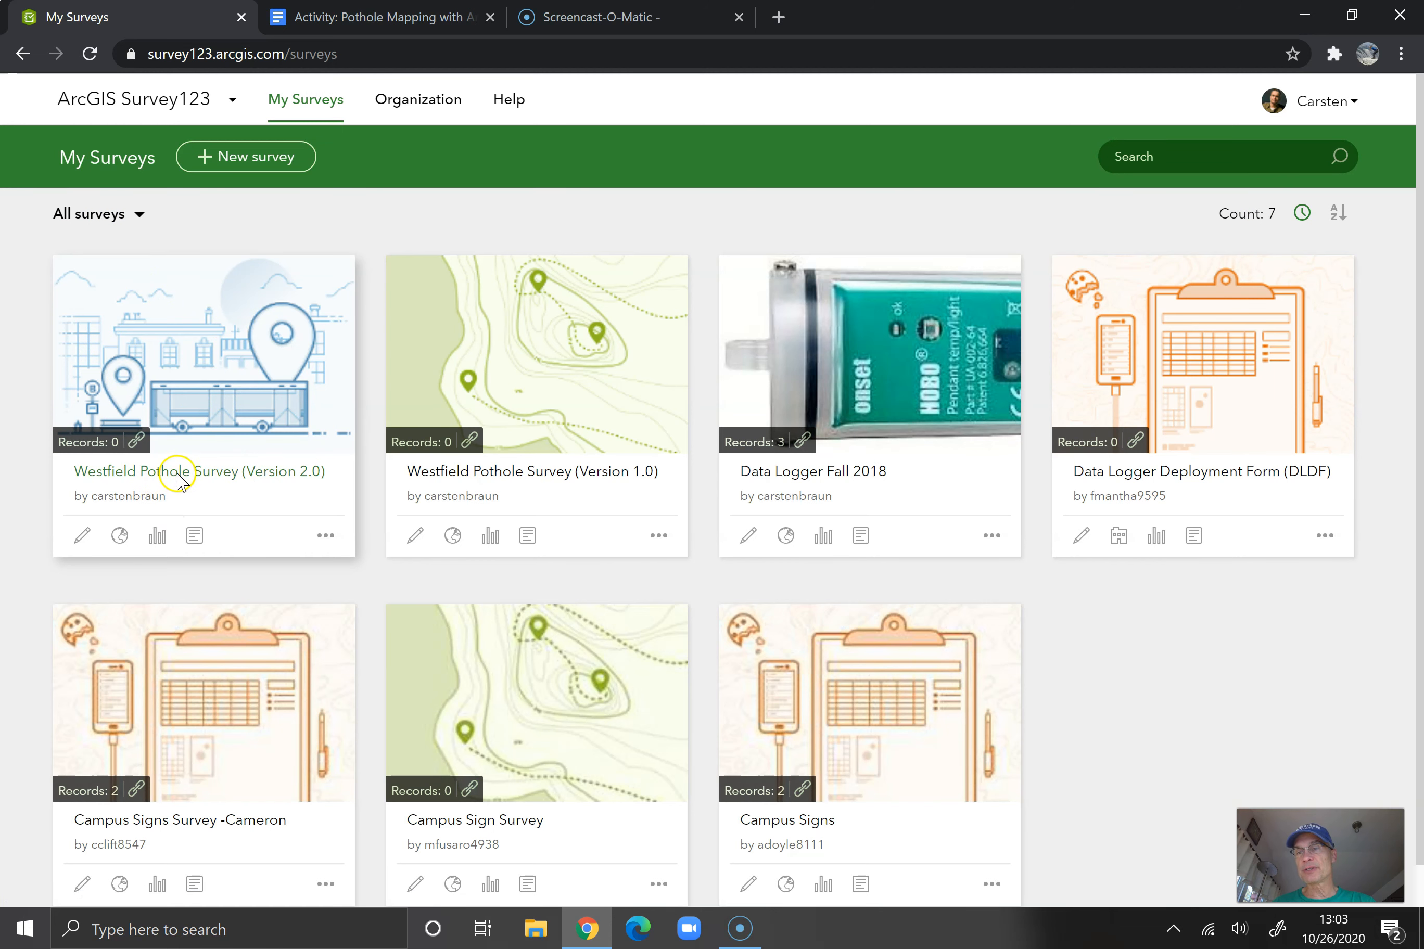